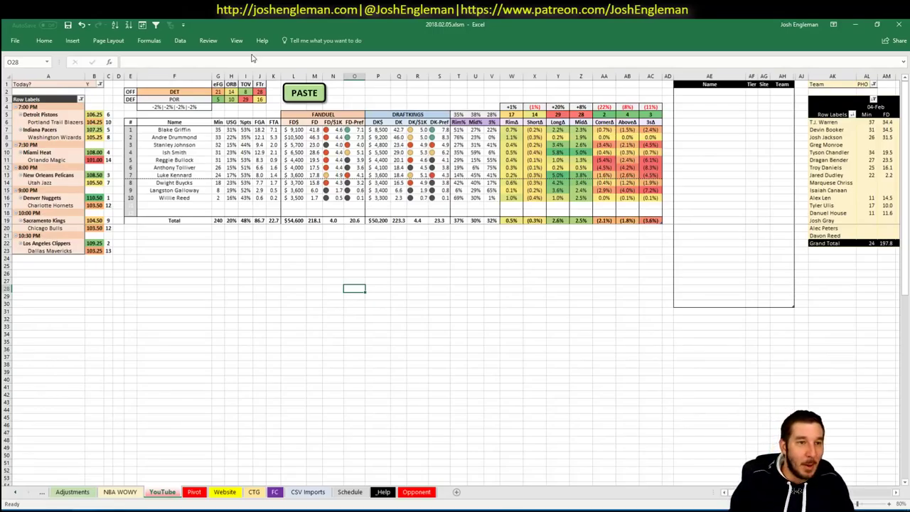
Pick the Detroit Pistons game in the slate and filter the minutes pivot to DET
click(68, 112)
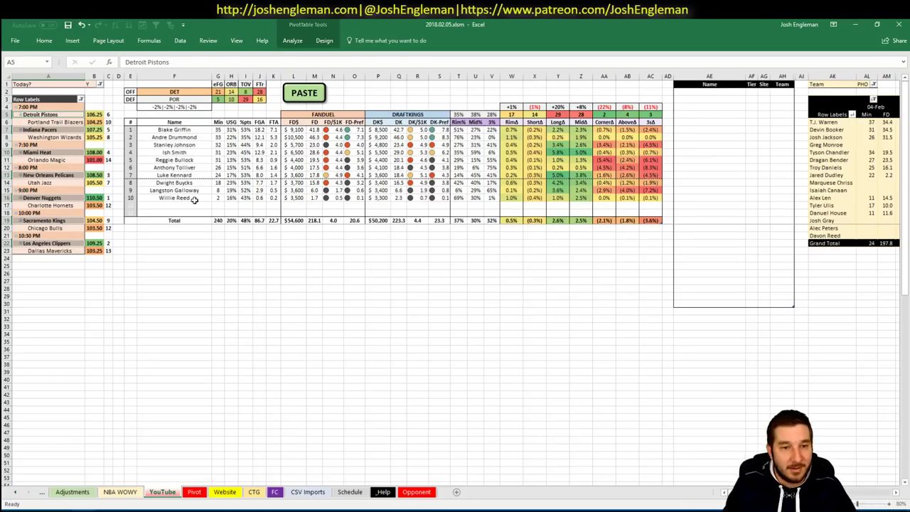
click(180, 235)
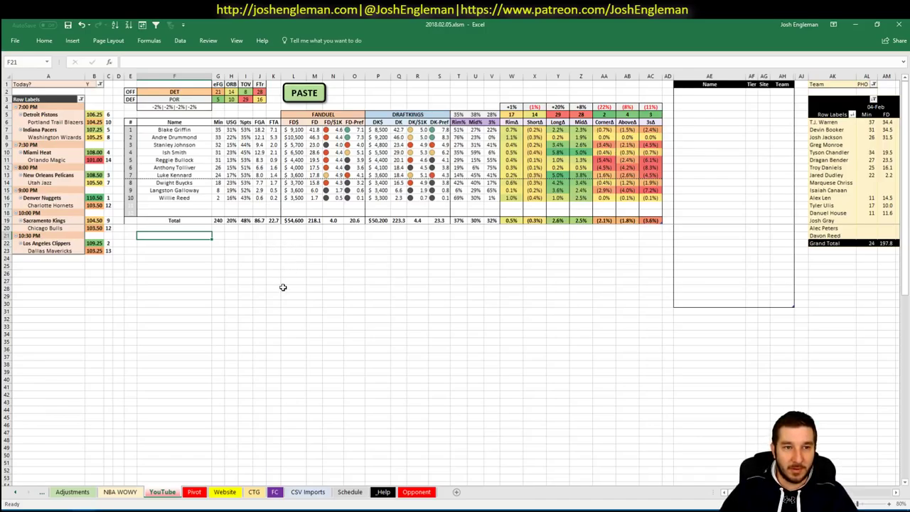
click(346, 303)
click(221, 259)
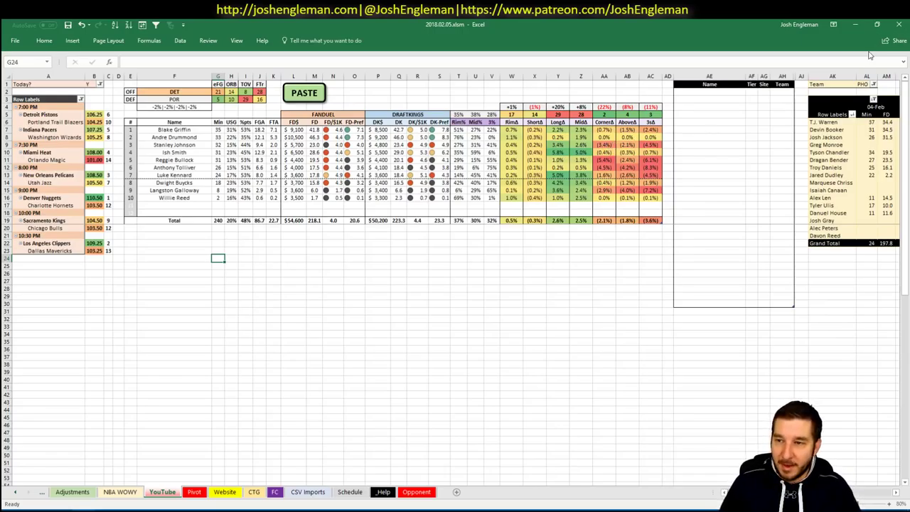
click(873, 83)
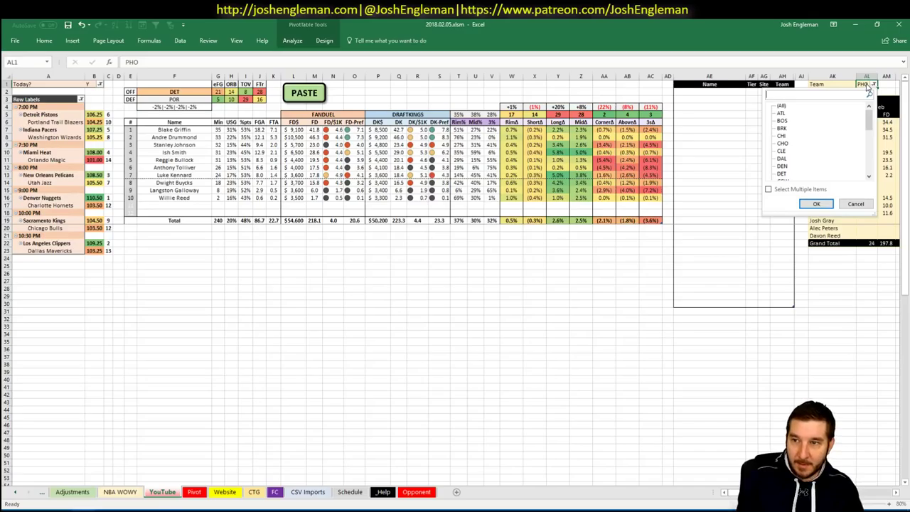
click(866, 84)
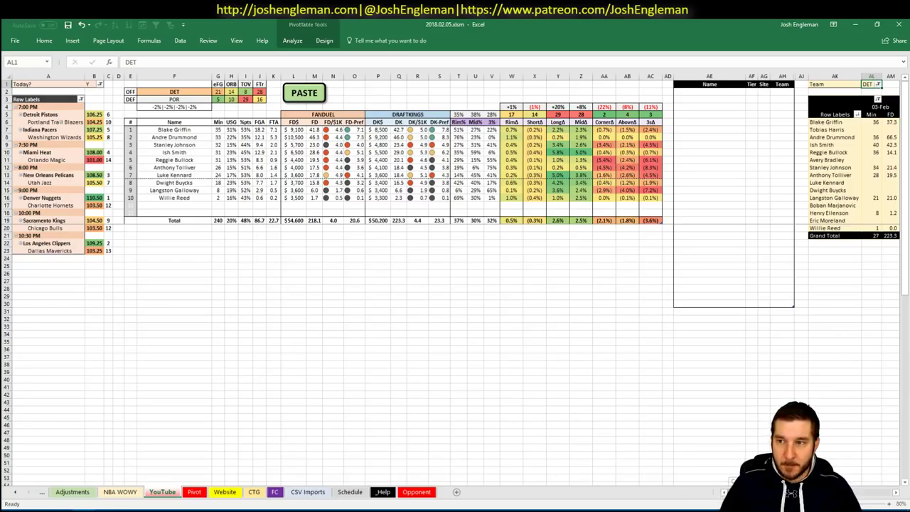
scroll(697, 496, right, 5)
scroll(697, 495, left, 5)
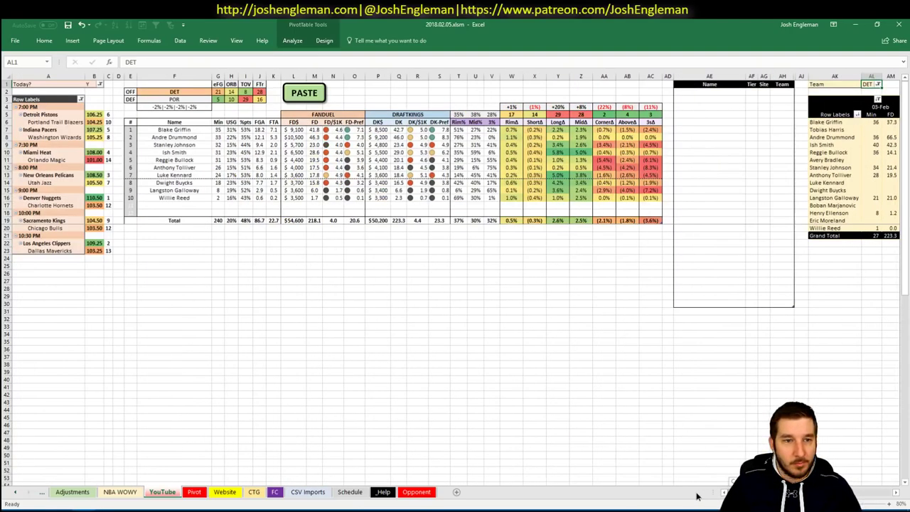
scroll(697, 495, right, 3)
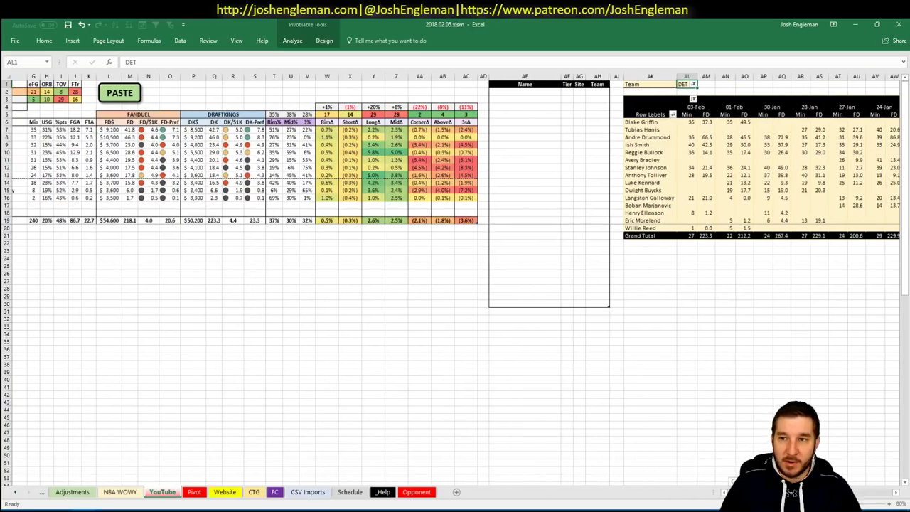
scroll(791, 492, right, 2)
scroll(689, 502, left, 6)
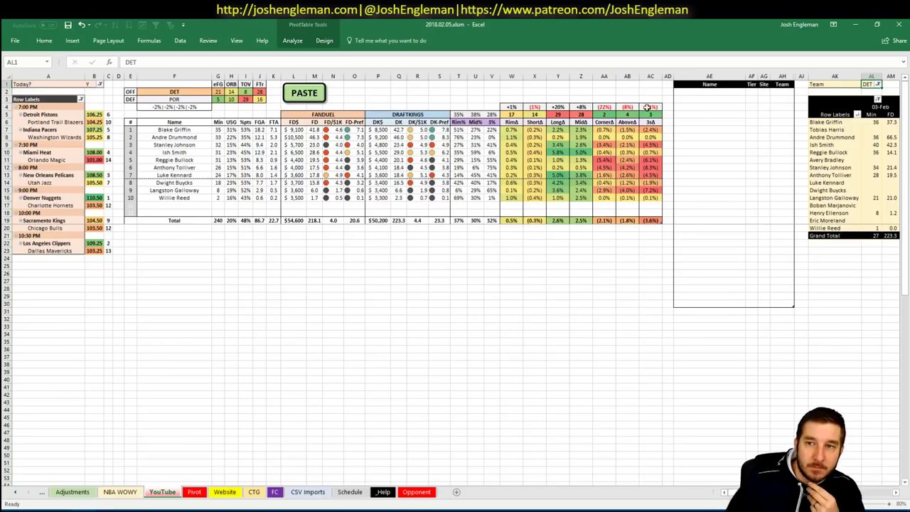
Add Blake Griffin to the tier table at tier 3
click(688, 94)
text(Blake Griffin)
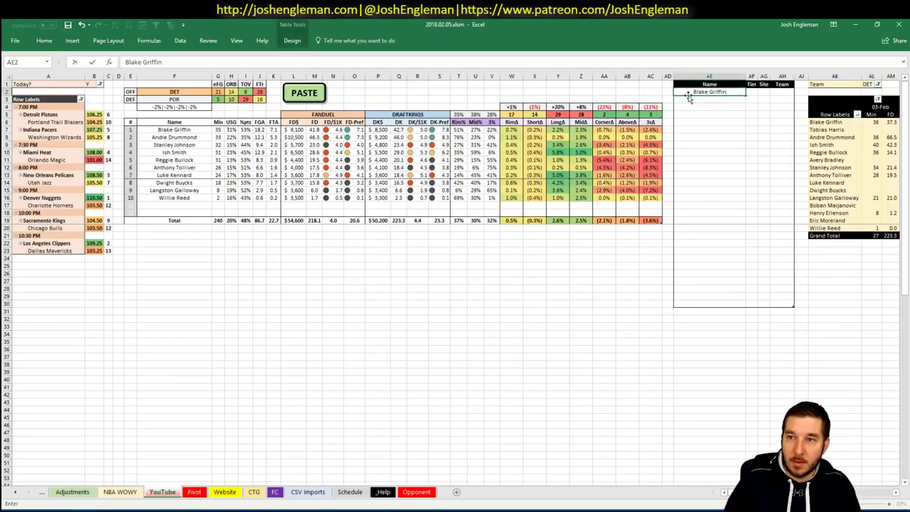
key(Tab)
text(3)
key(Return)
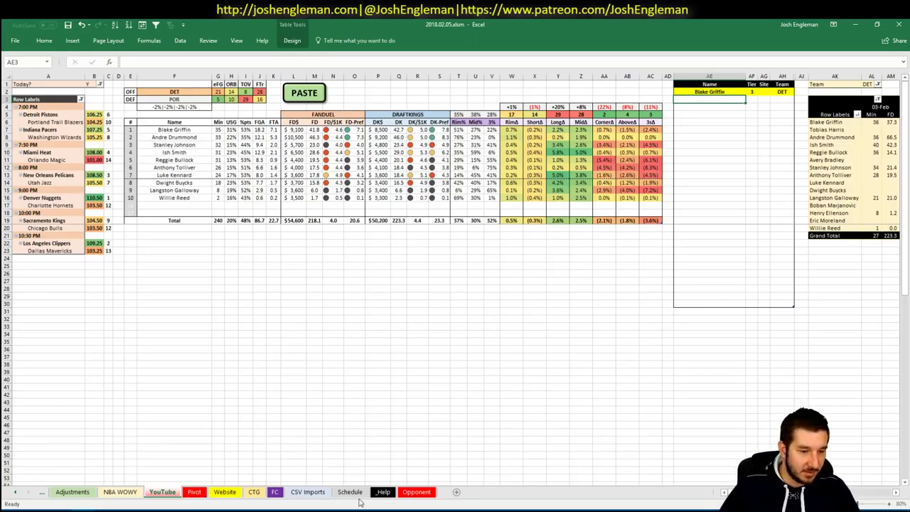
Open a new tab in the web browser, then click an empty cell outside the tier table
click(37, 510)
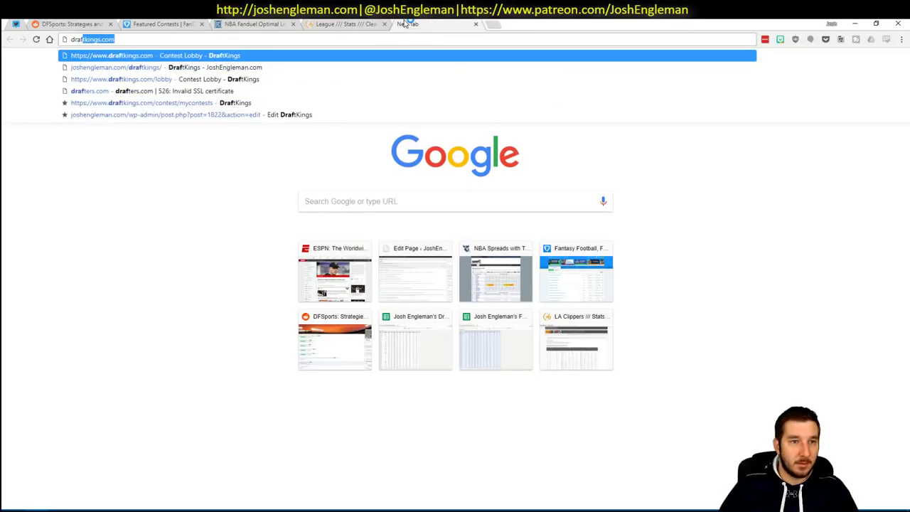
key(Return)
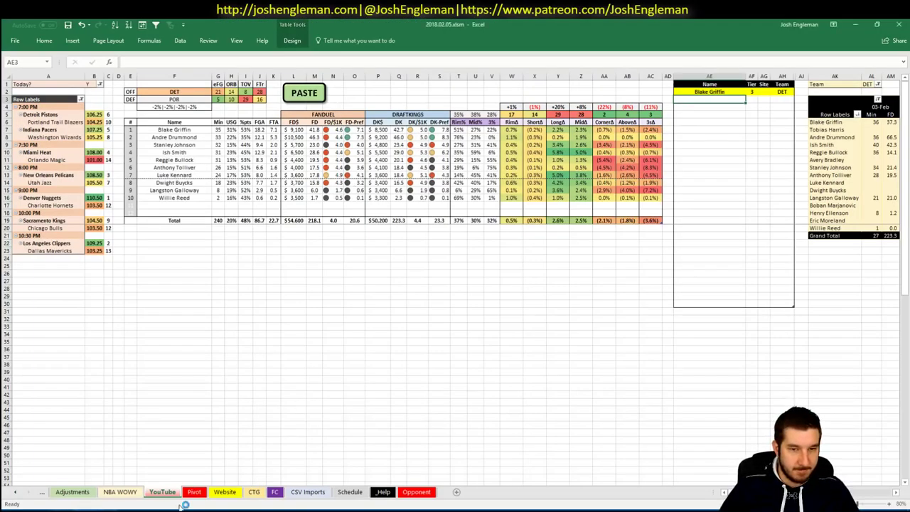
click(259, 394)
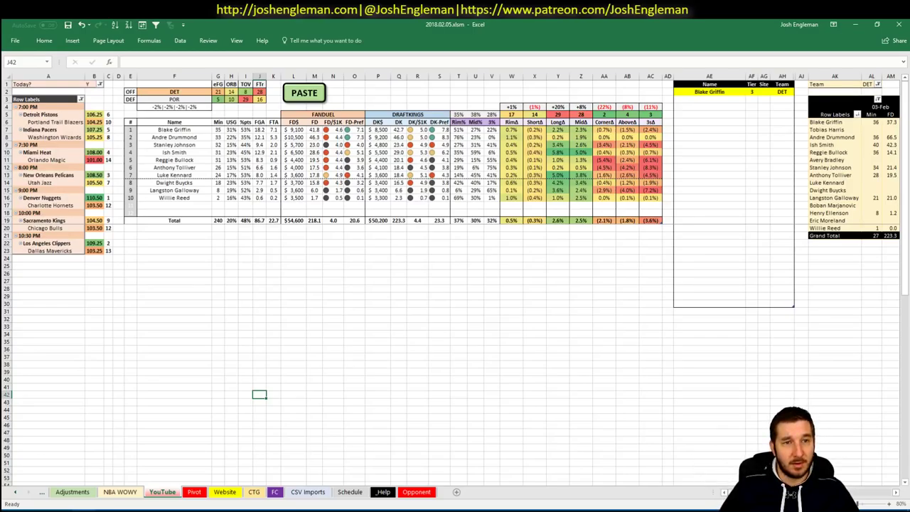
Review the DET pivot, then enter Andre Drummond below Blake Griffin with tier 3
drag(778, 492, 792, 491)
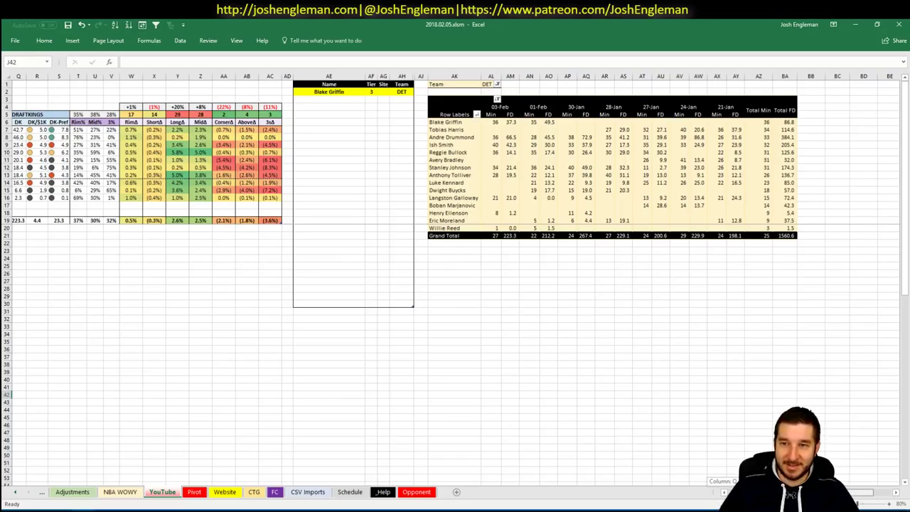
drag(791, 490, 562, 468)
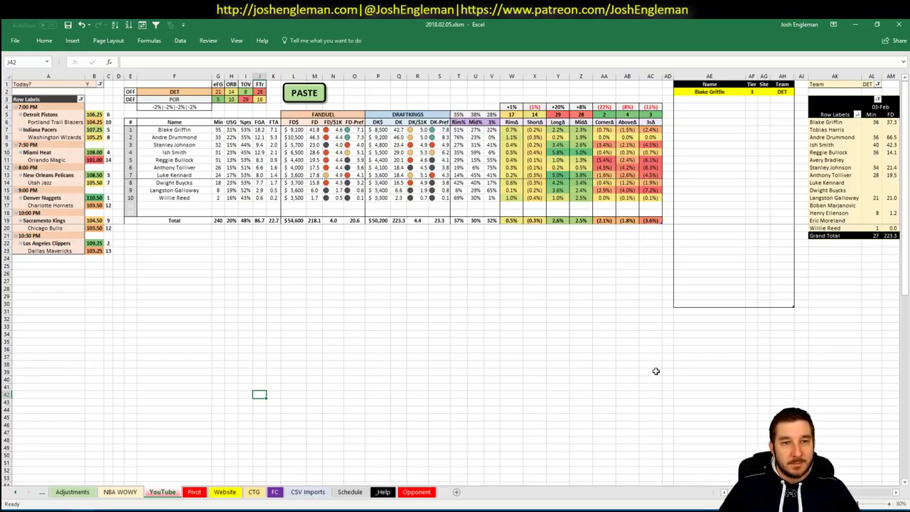
click(721, 99)
text(Ad)
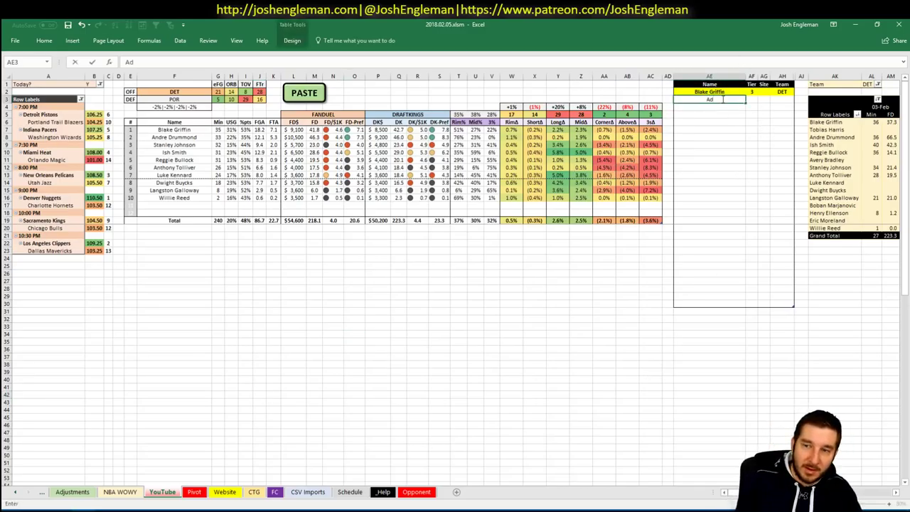
key(BackSpace)
text(ndre)
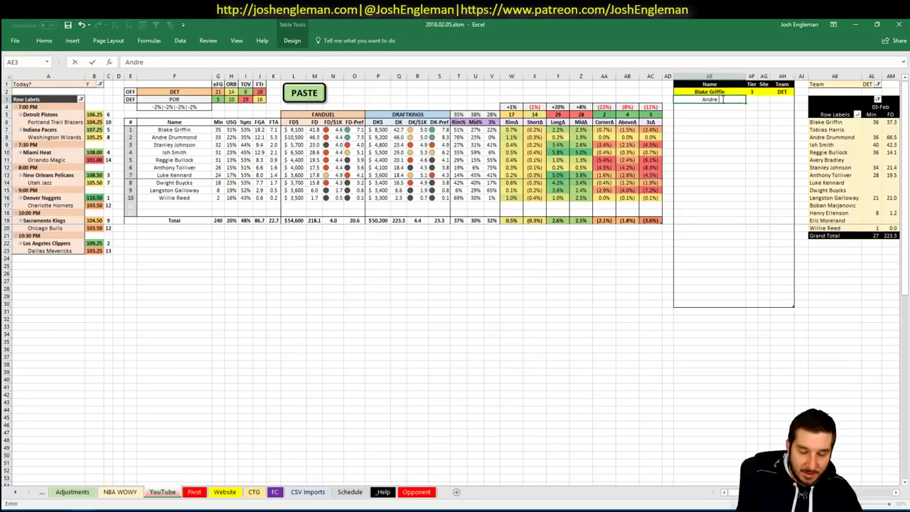
text( Drummond)
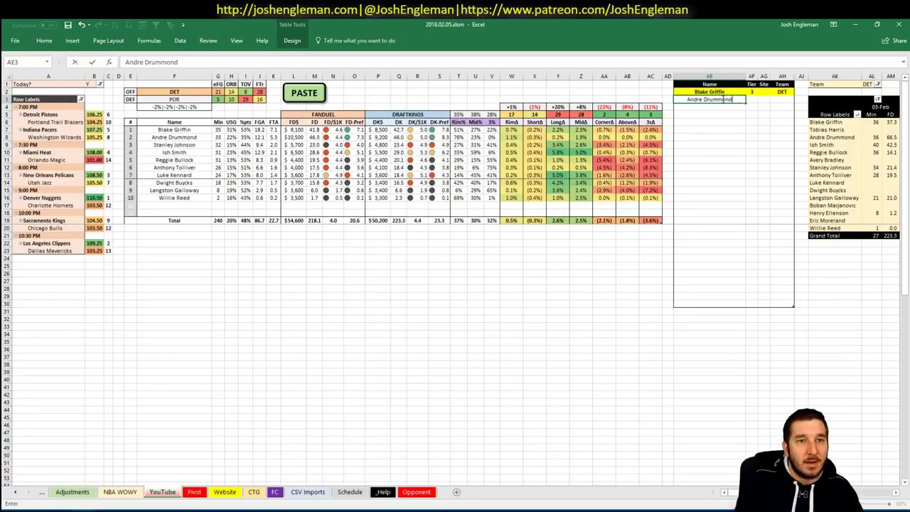
key(Return)
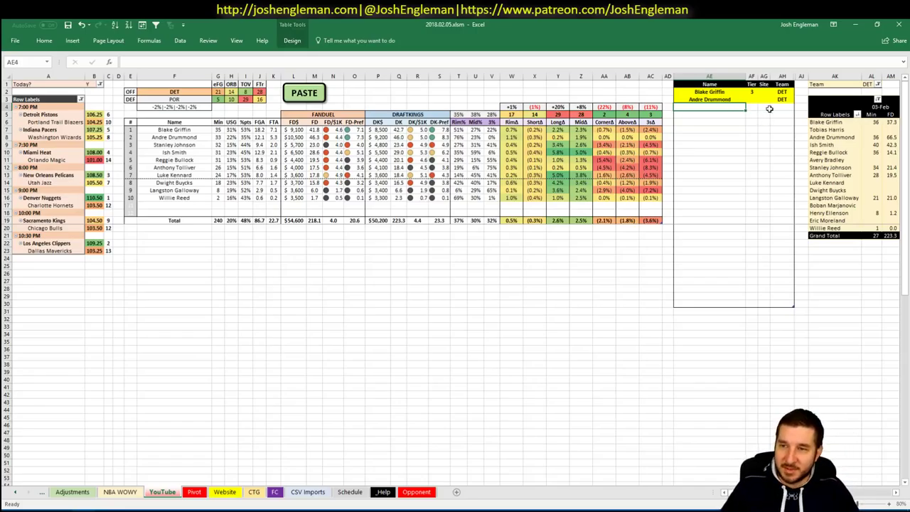
click(752, 99)
text(3)
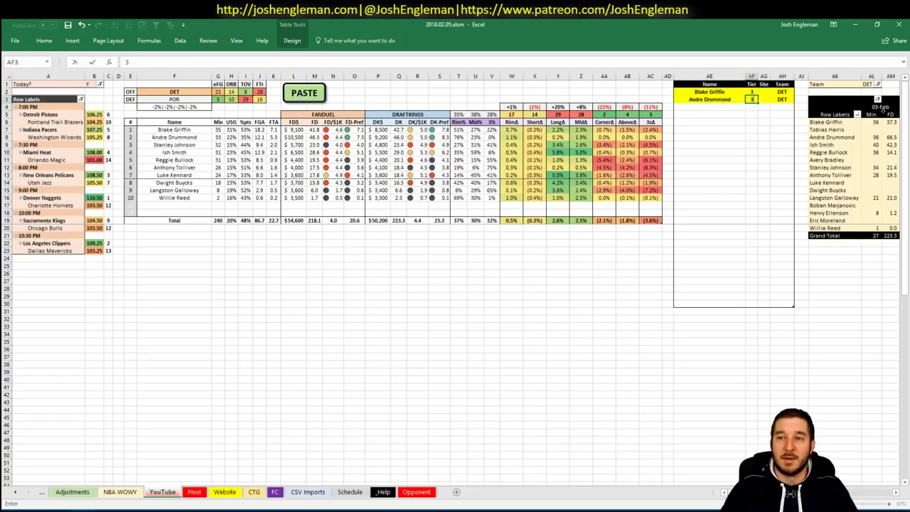
key(Return)
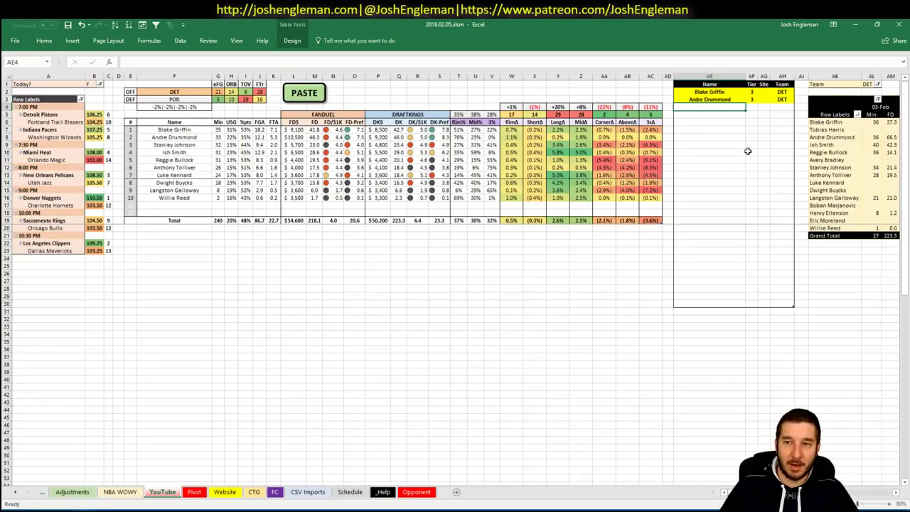
text(Stanley John)
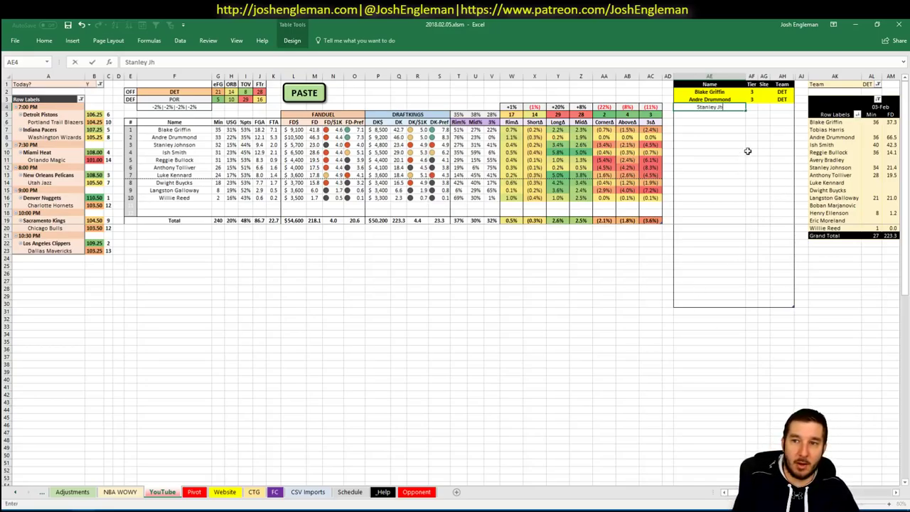
text(son)
key(Tab)
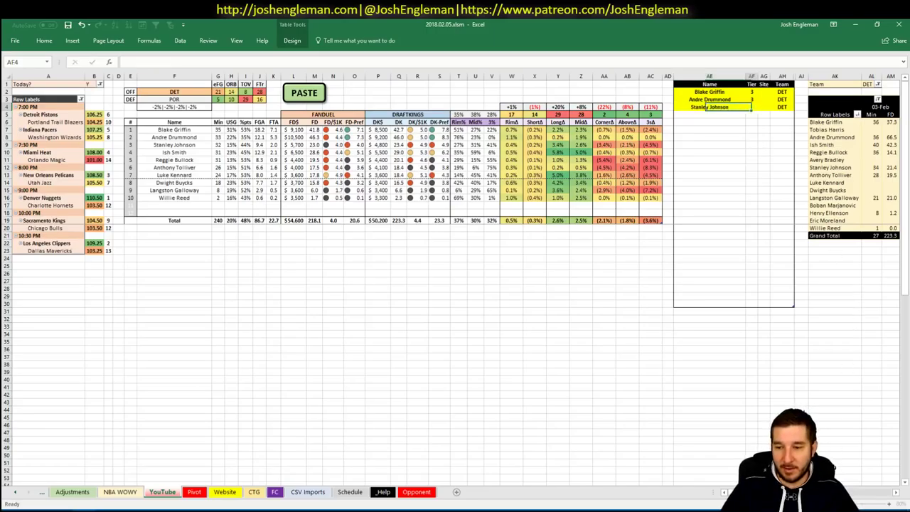
scroll(455, 285, right, 3)
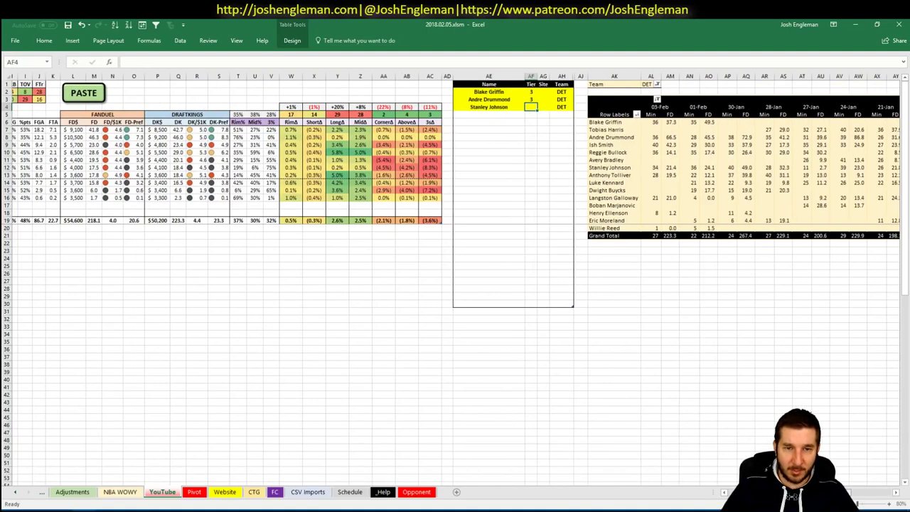
scroll(455, 284, right, 3)
scroll(455, 284, right, 1)
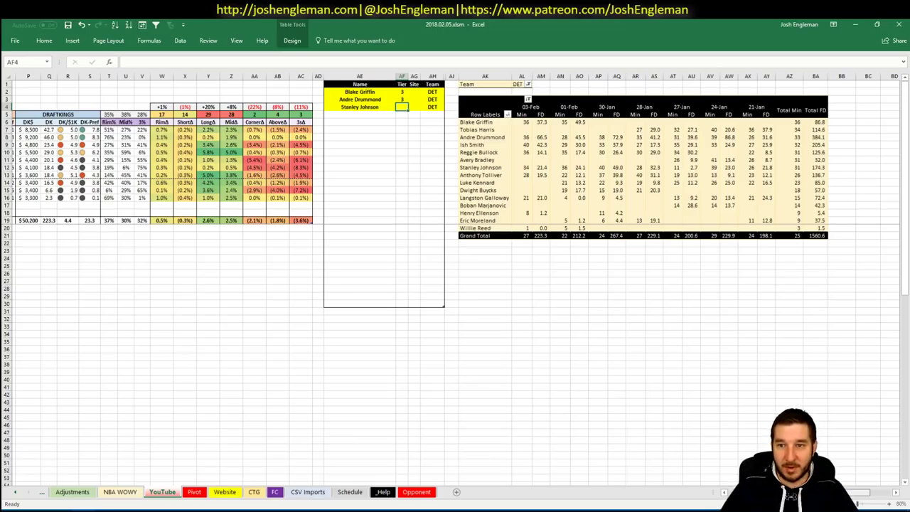
scroll(846, 205, left, 6)
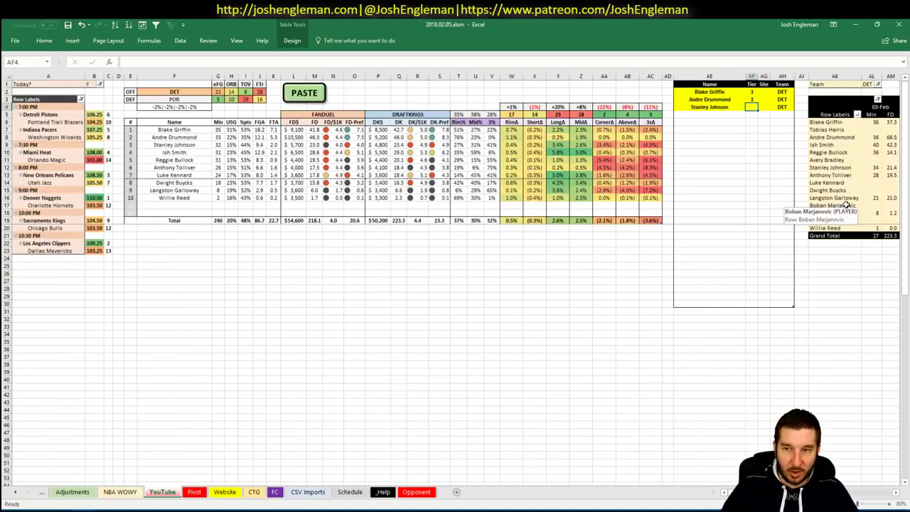
text(3)
key(Tab)
text(DK)
key(Return)
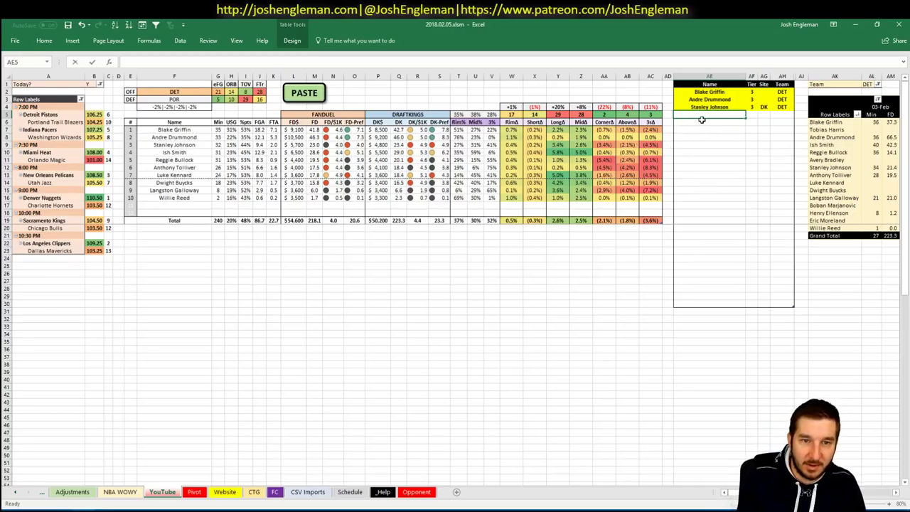
text(Ish Smith)
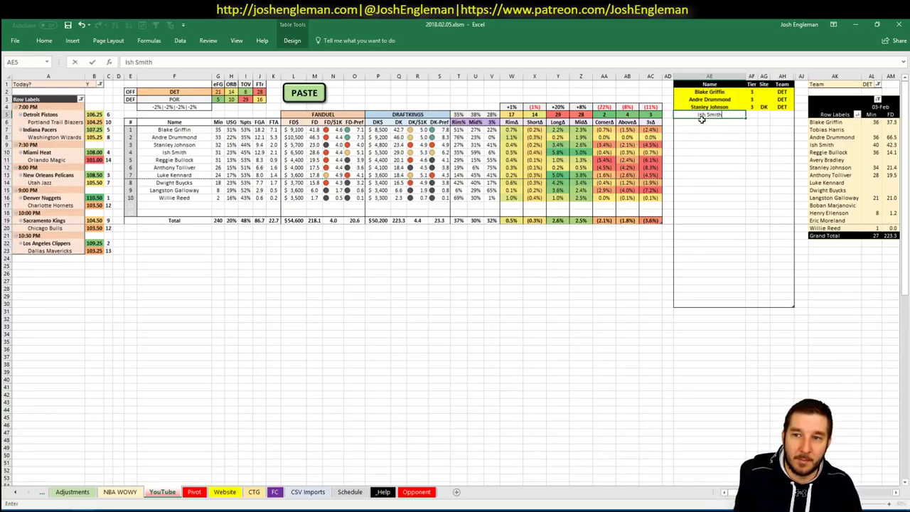
key(Tab)
text(4)
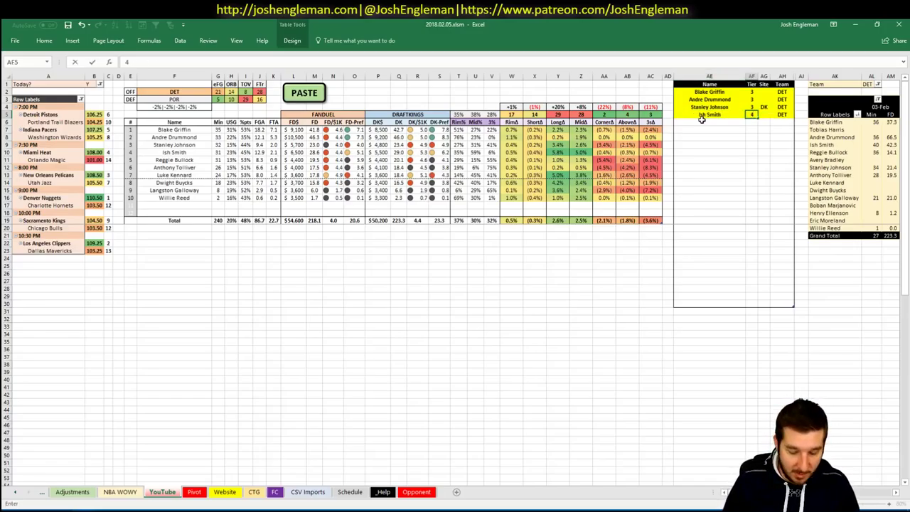
key(Tab)
text(FD)
key(Return)
text(Ish Smith)
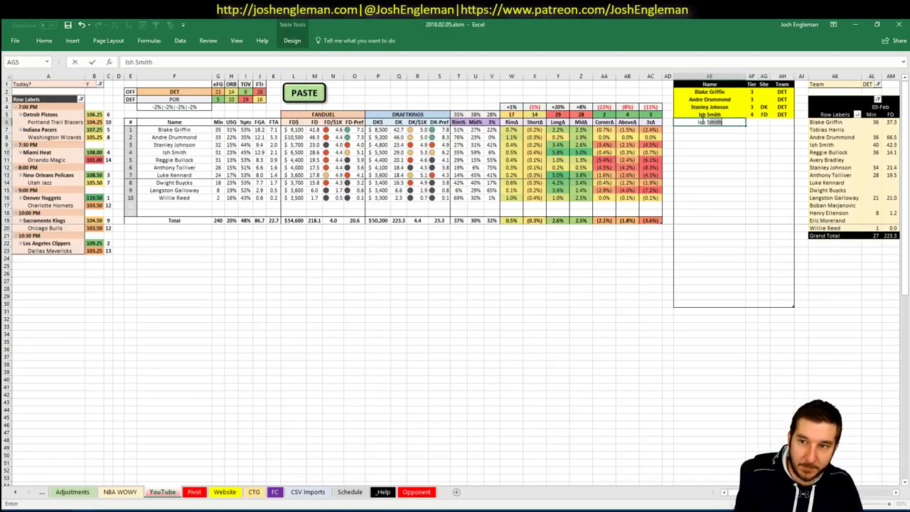
key(Tab)
text(3)
key(Tab)
text(DK)
click(835, 325)
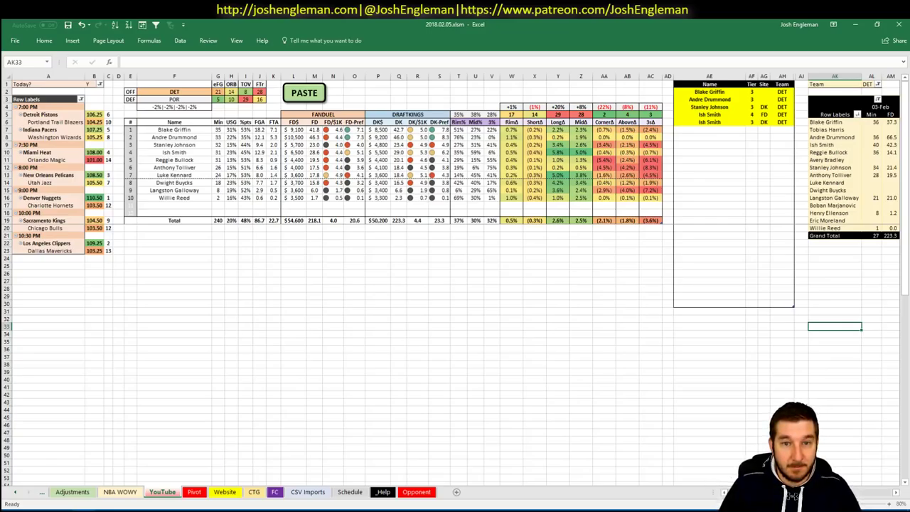
scroll(455, 277, right, 10)
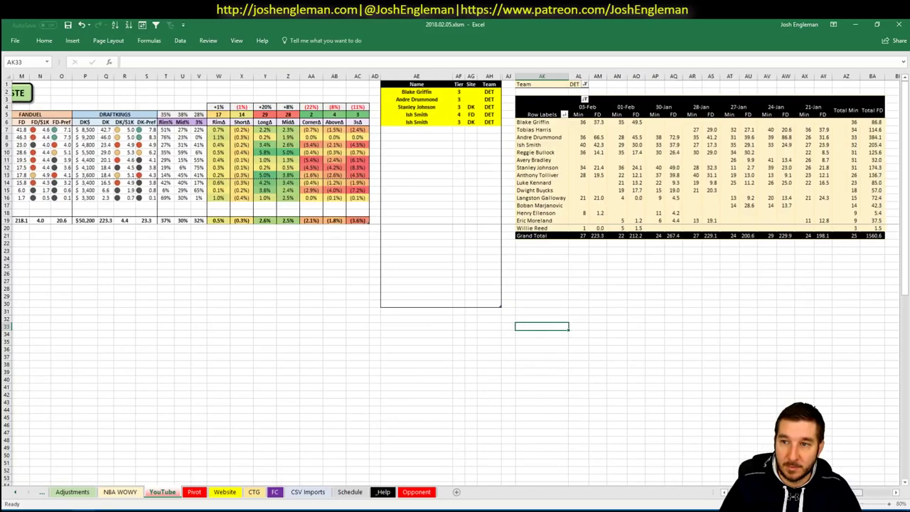
scroll(455, 277, left, 10)
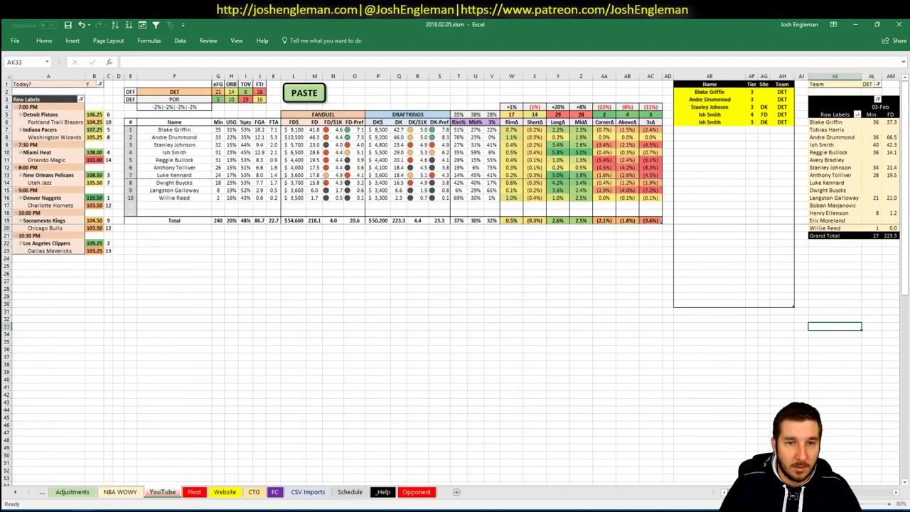
scroll(455, 278, right, 12)
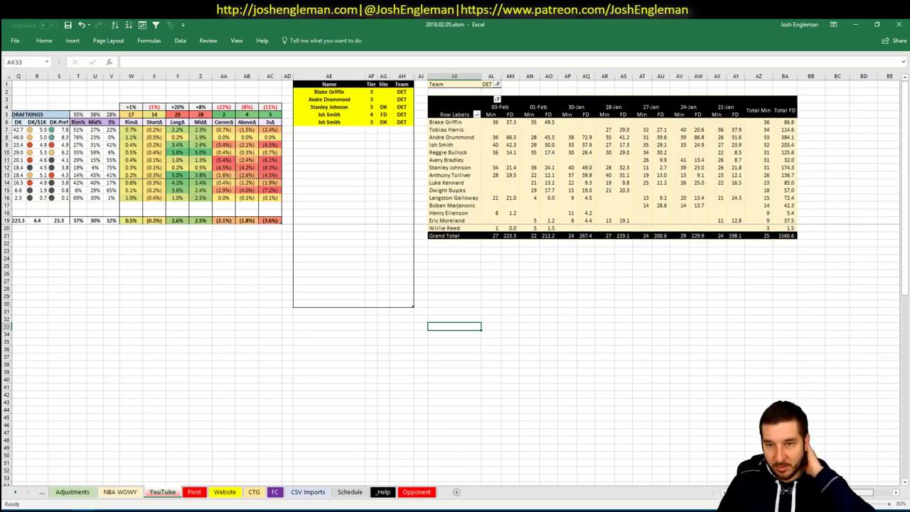
scroll(455, 277, left, 12)
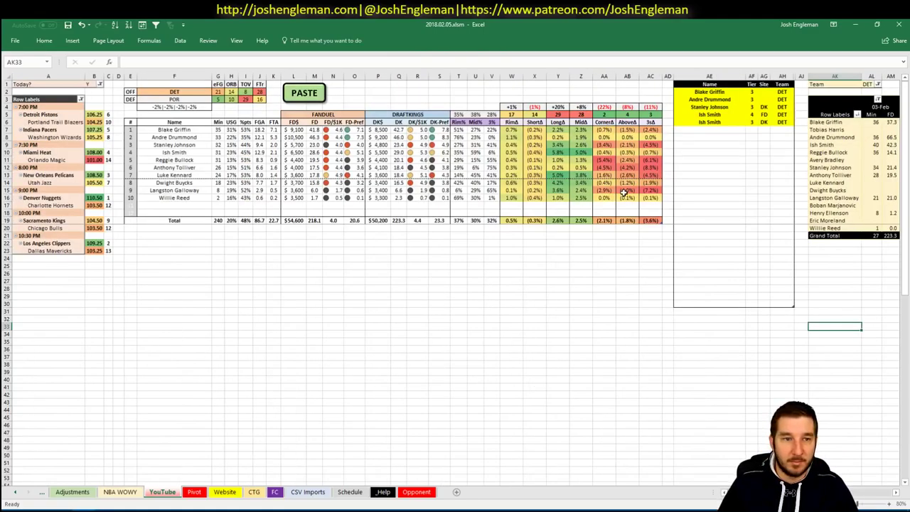
click(711, 128)
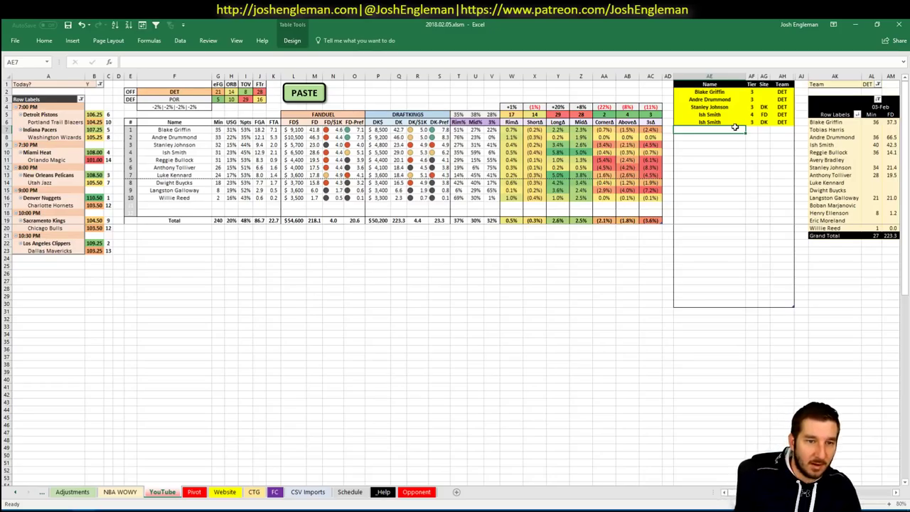
Enter Luke Kennard in the tier list and select the offensive team cell F2
text(Luke Kennard)
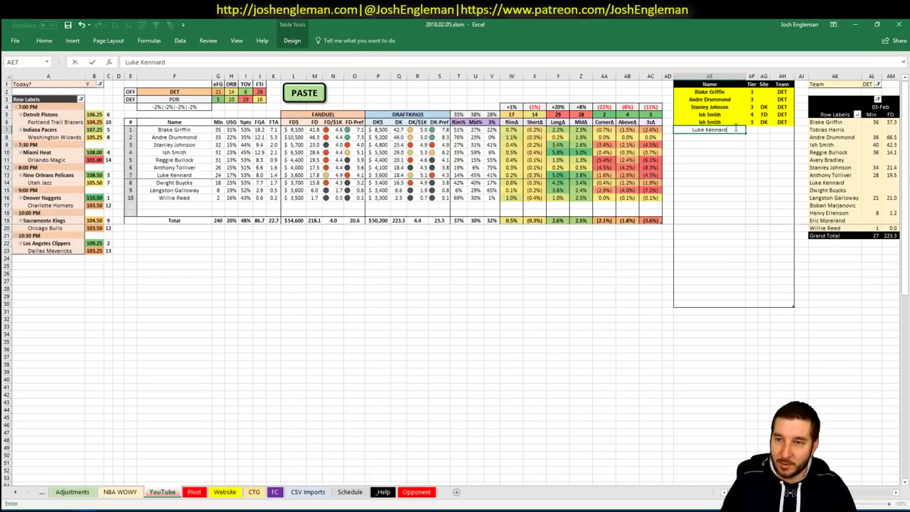
key(Return)
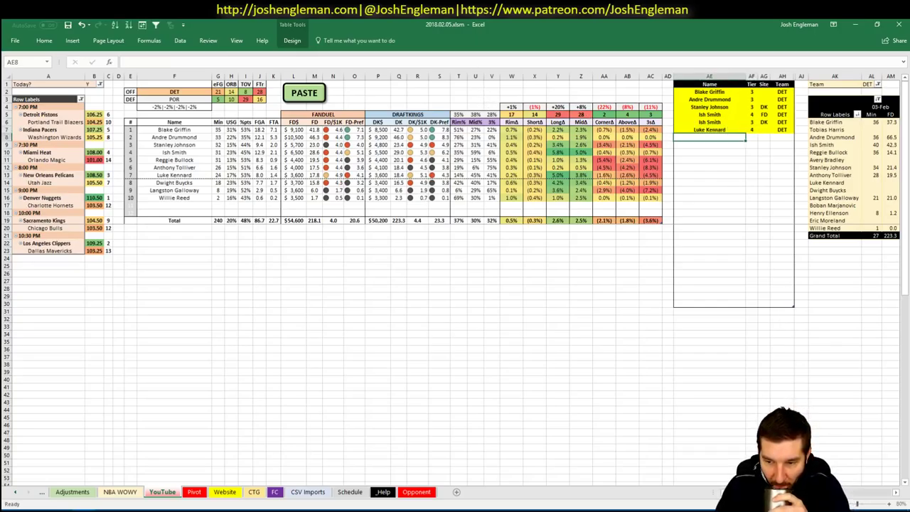
click(206, 92)
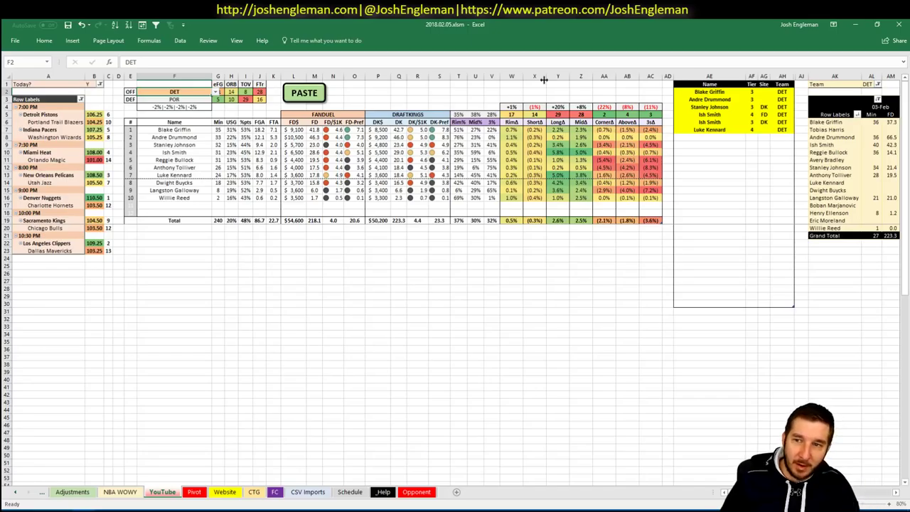
Set the analysed team in F2 to POR and filter the minutes pivot to POR
text(POR)
key(Return)
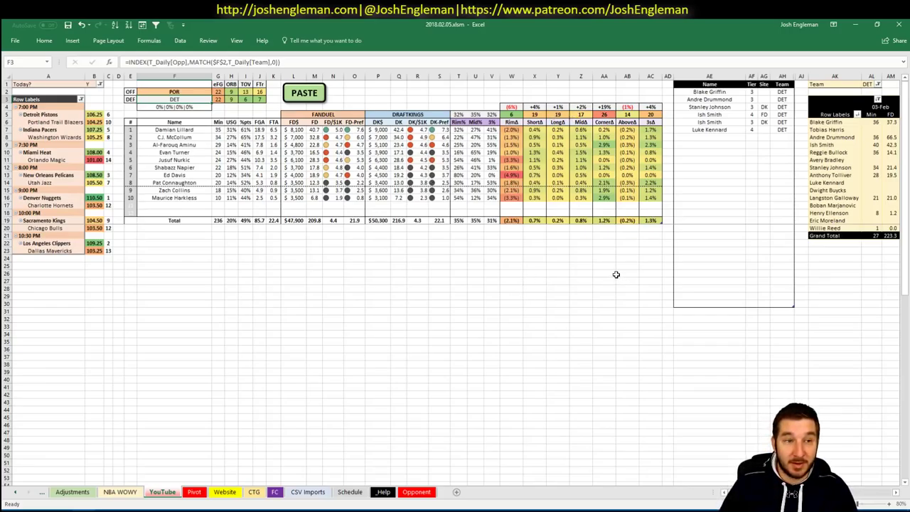
click(739, 137)
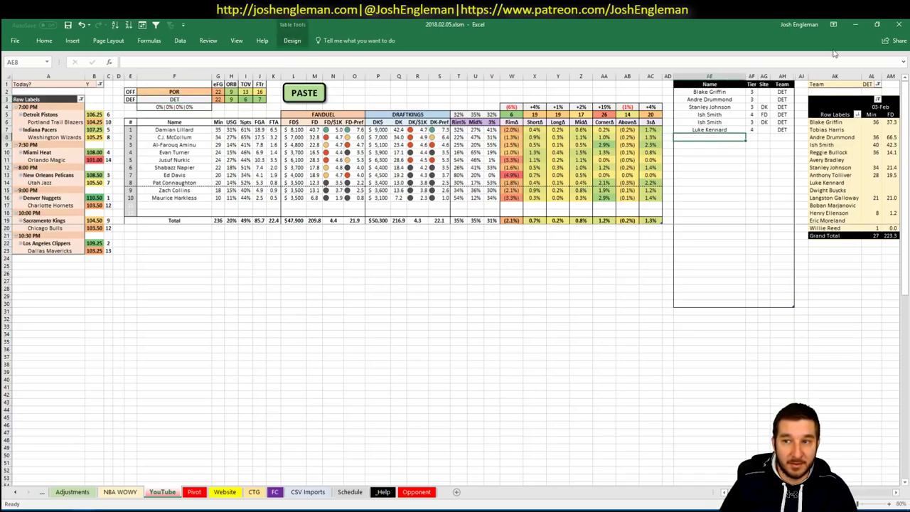
click(869, 84)
text(PO)
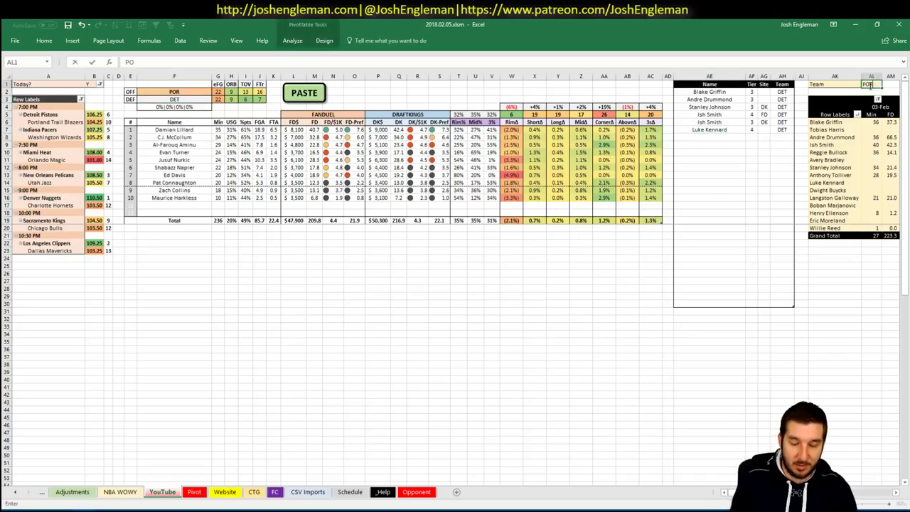
text(R)
key(Return)
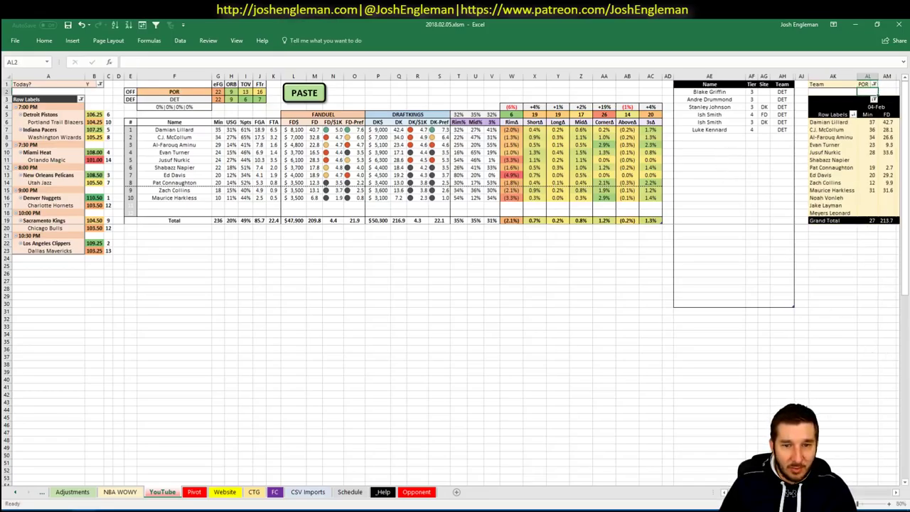
Review Portland's rows on the Pivot sheet, then return to the YouTube sheet
scroll(455, 278, right, 5)
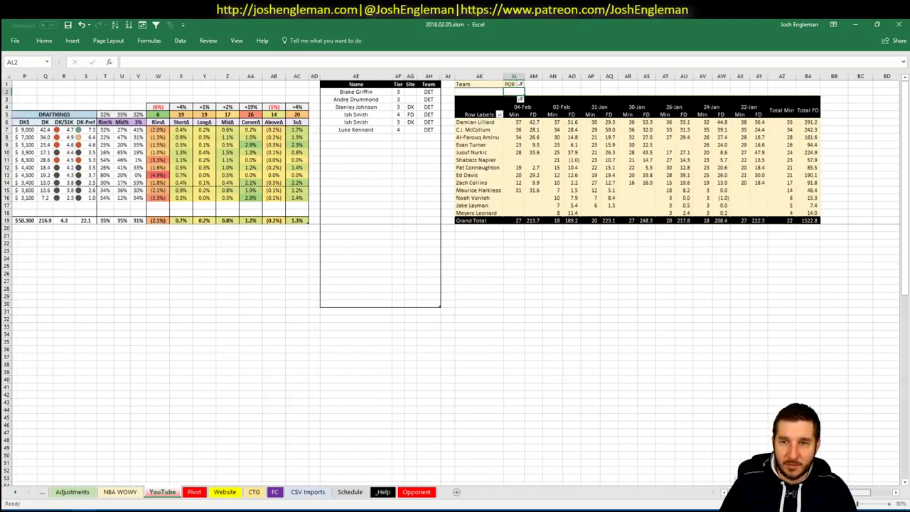
scroll(455, 277, left, 5)
click(194, 492)
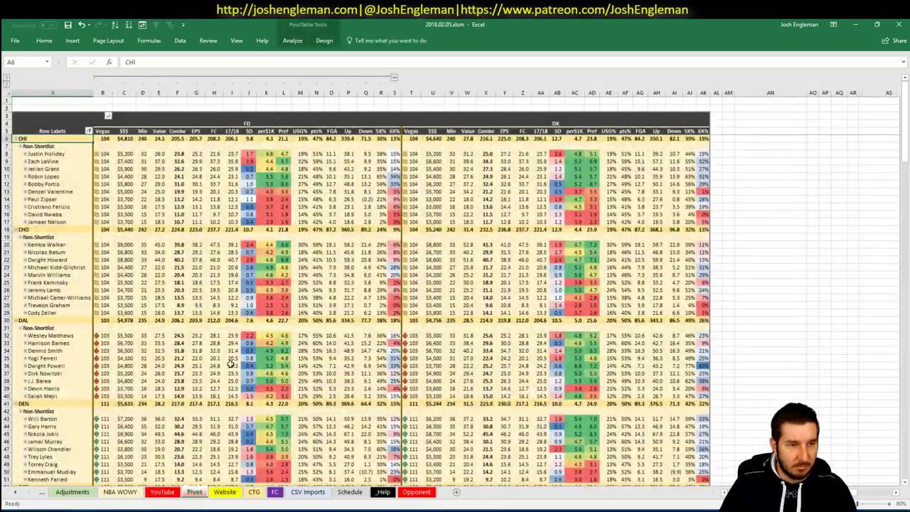
scroll(136, 302, down, 20)
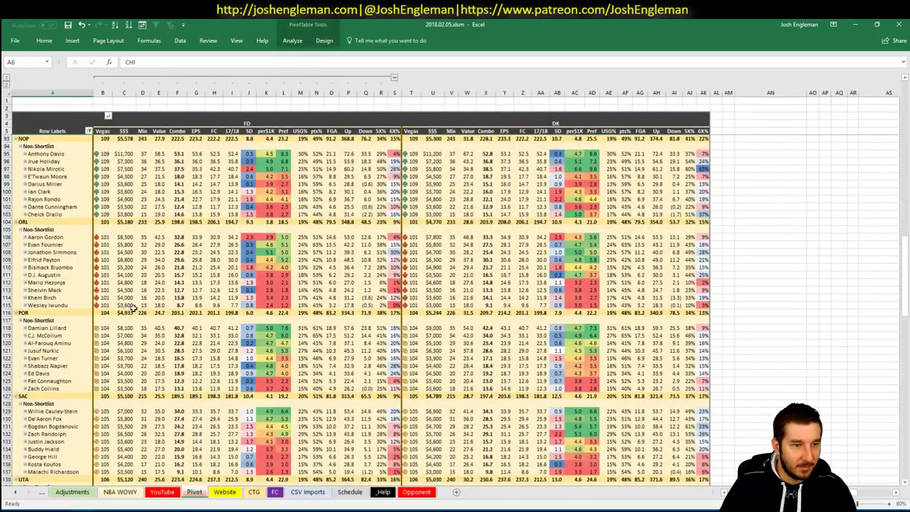
scroll(131, 308, down, 12)
scroll(132, 307, up, 14)
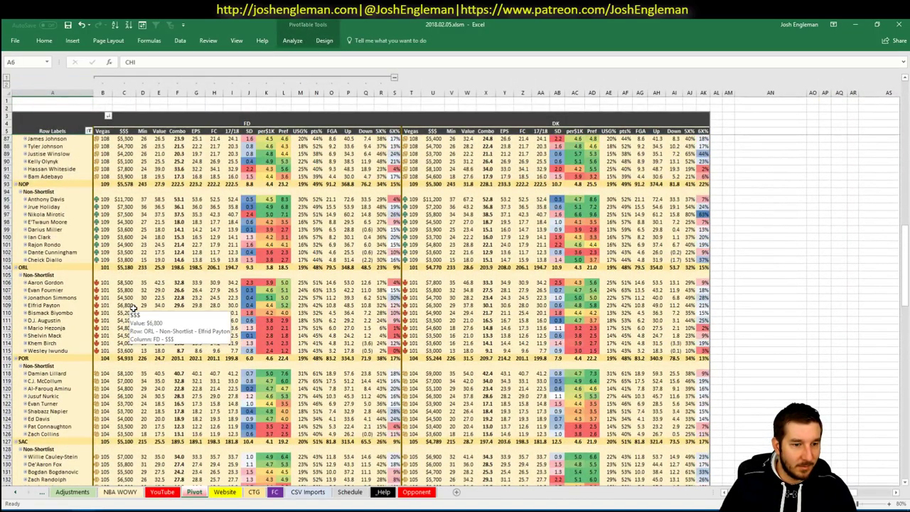
click(163, 492)
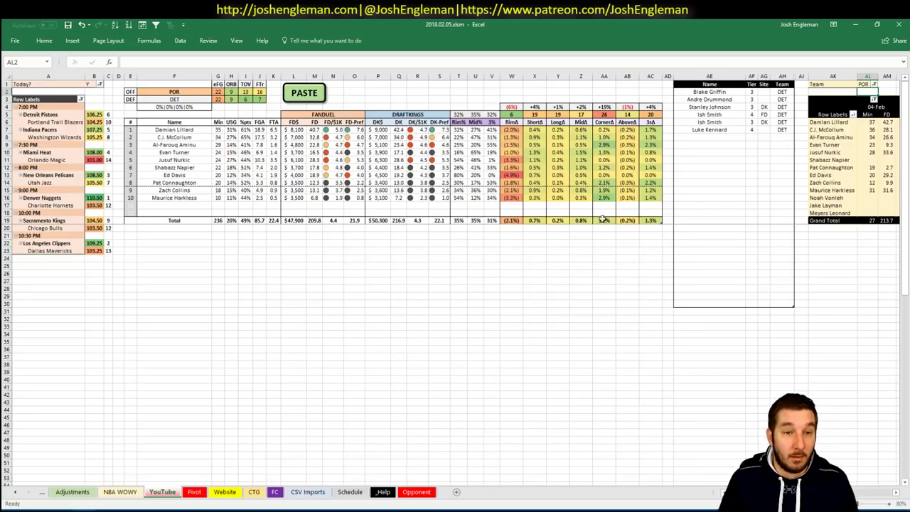
Enter Damian Lillard as a new tier-list row below Luke Kennard
click(722, 138)
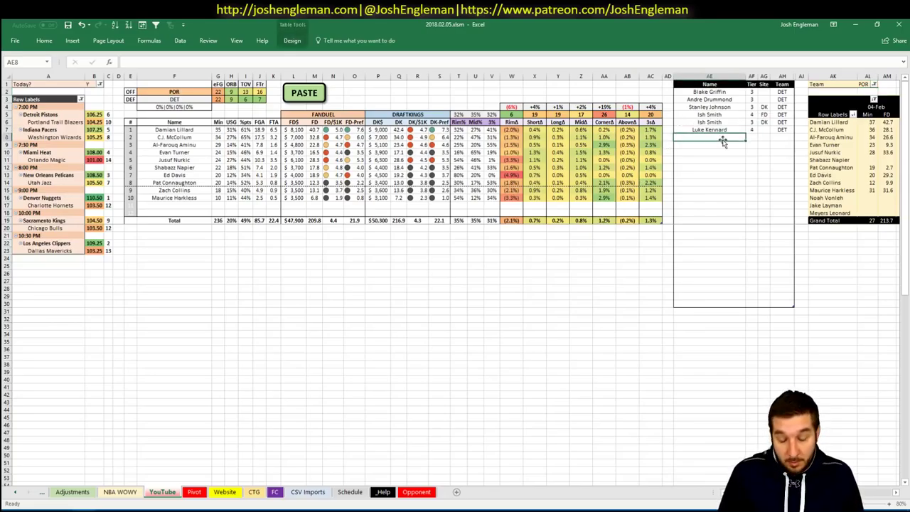
text(Damian Lillard)
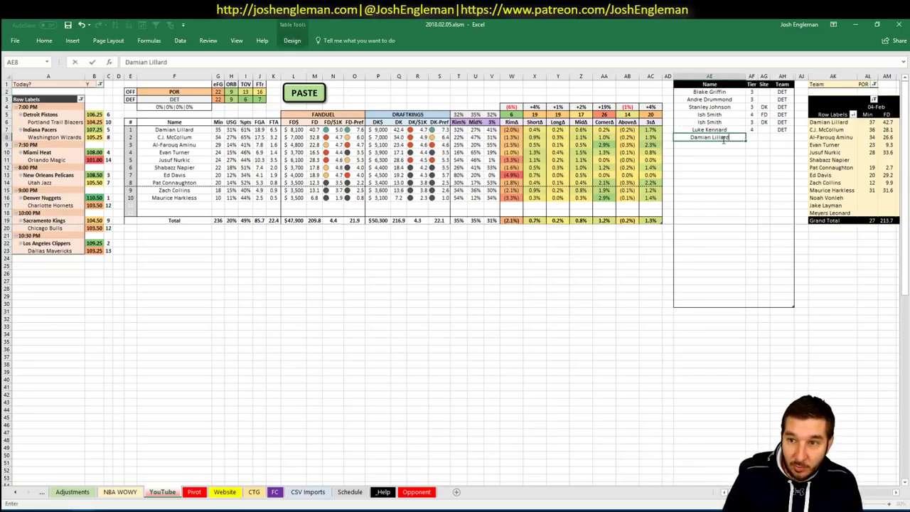
key(Return)
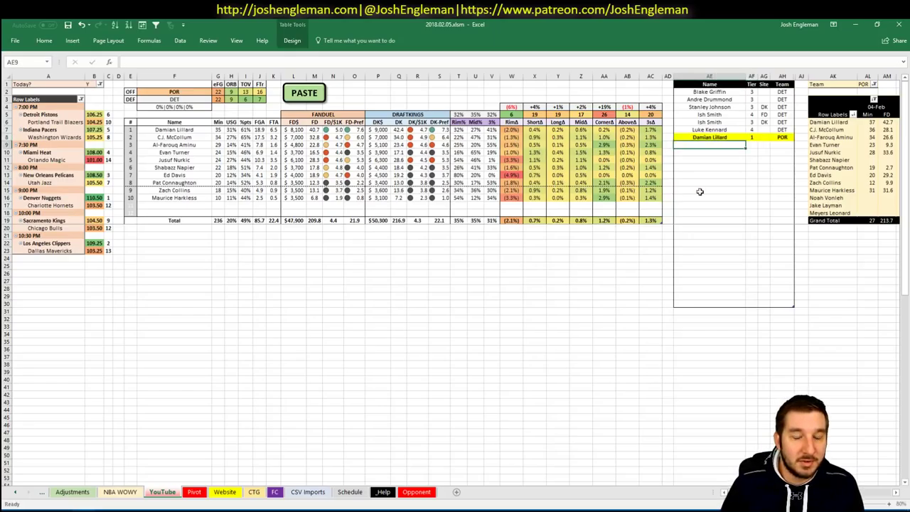
click(15, 492)
click(185, 412)
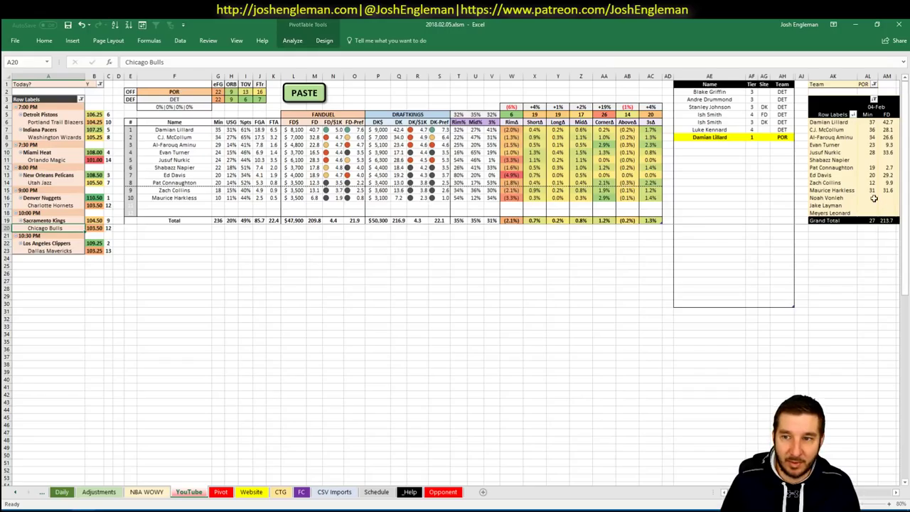
click(740, 143)
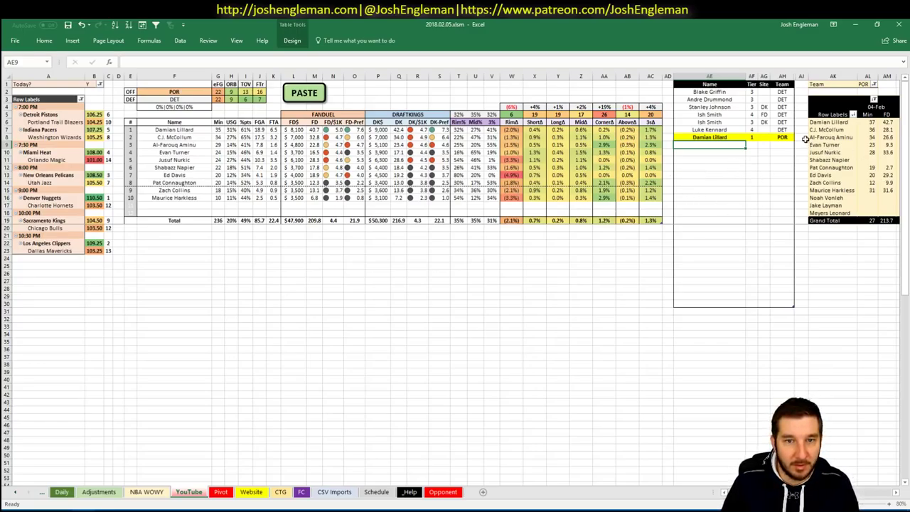
Set Damian Lillard's site to FD and add a second Damian Lillard row
click(755, 139)
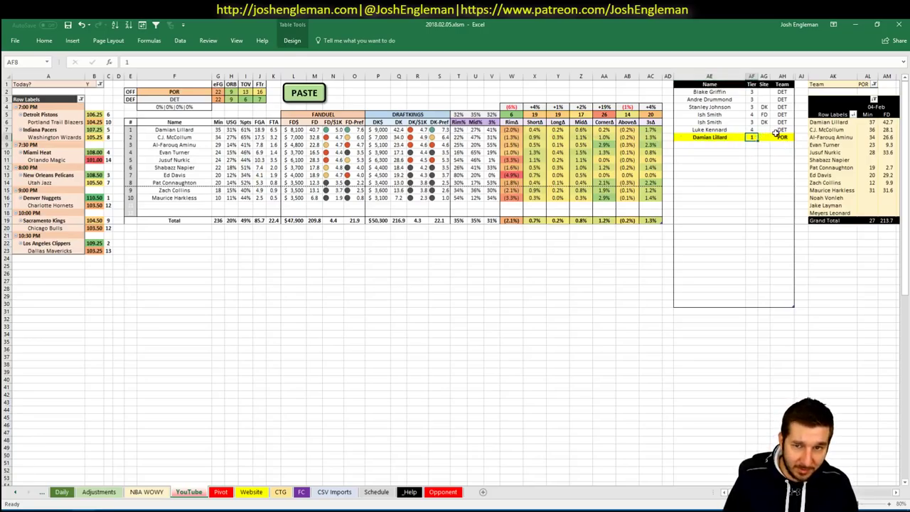
key(Tab)
text(FD)
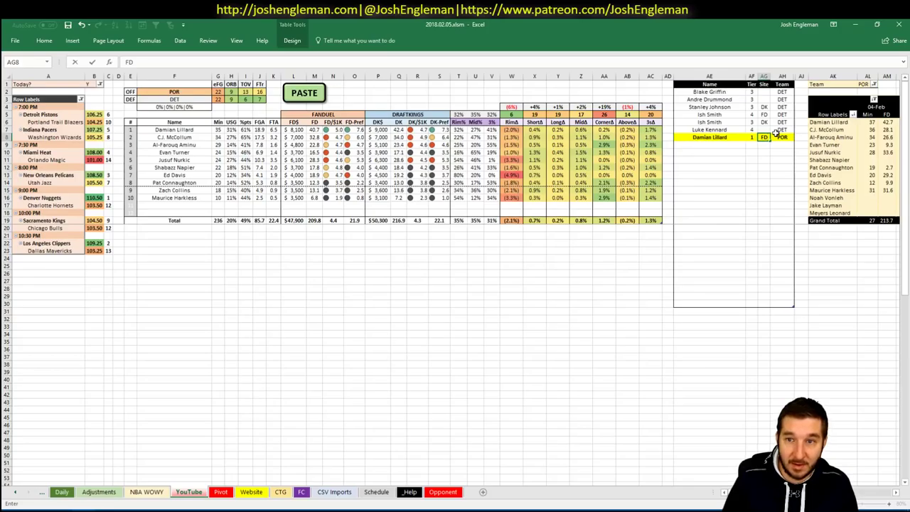
key(Return)
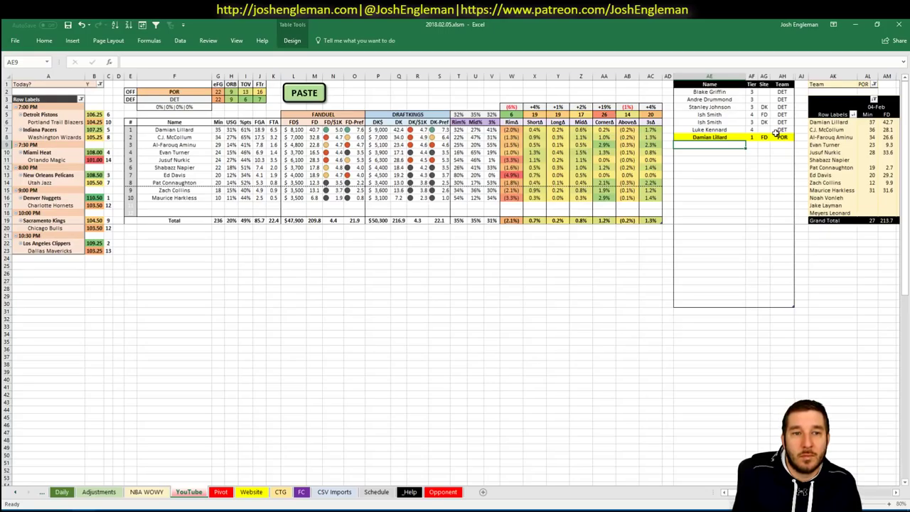
text(Damian Lillard)
key(Tab)
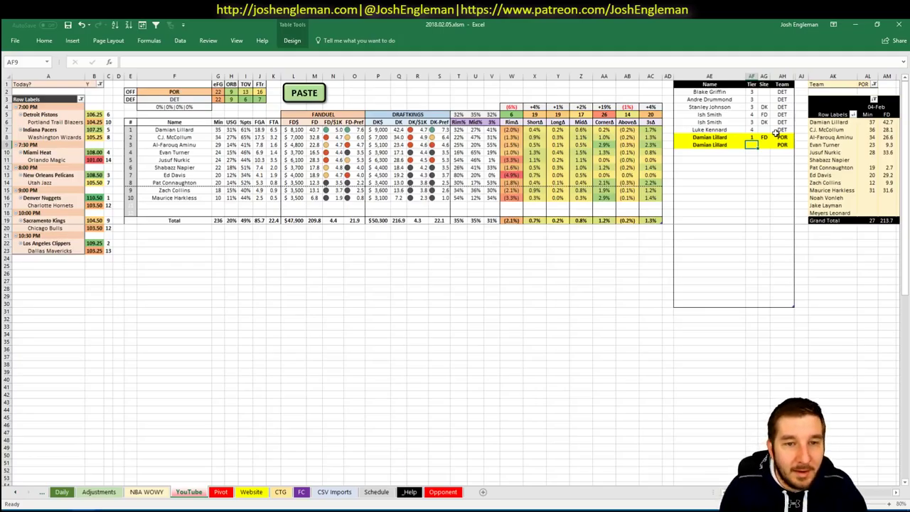
key(alt+Tab)
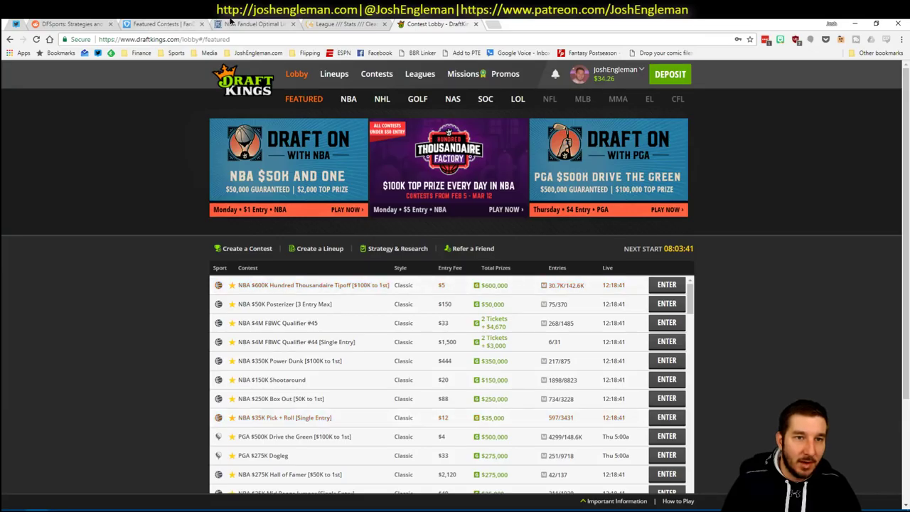
Check Damian Lillard's game log on his Fantasy Cruncher player card, then return to Excel
click(229, 21)
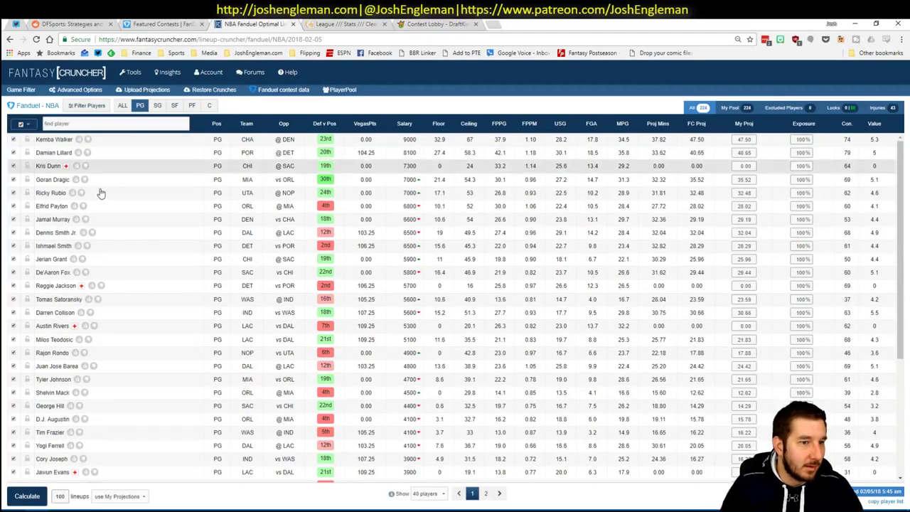
click(57, 153)
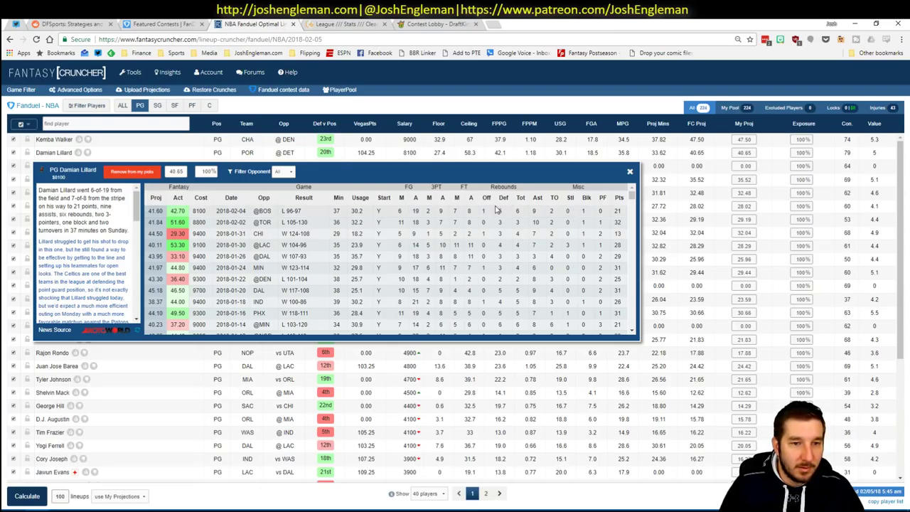
scroll(484, 220, down, 3)
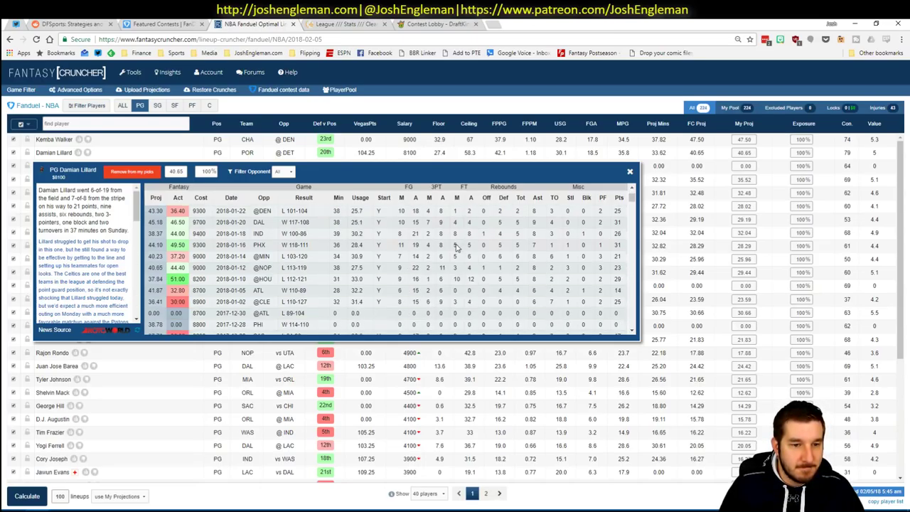
scroll(457, 247, up, 2)
click(629, 171)
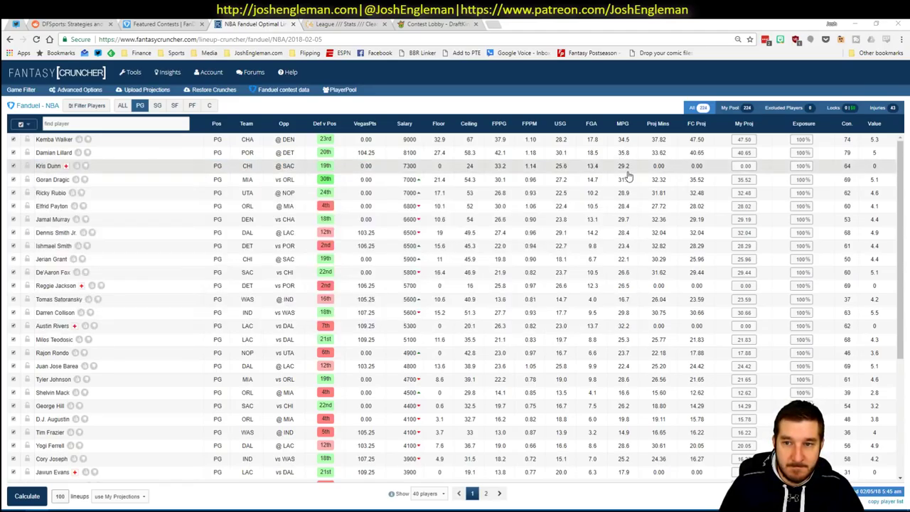
key(alt+Tab)
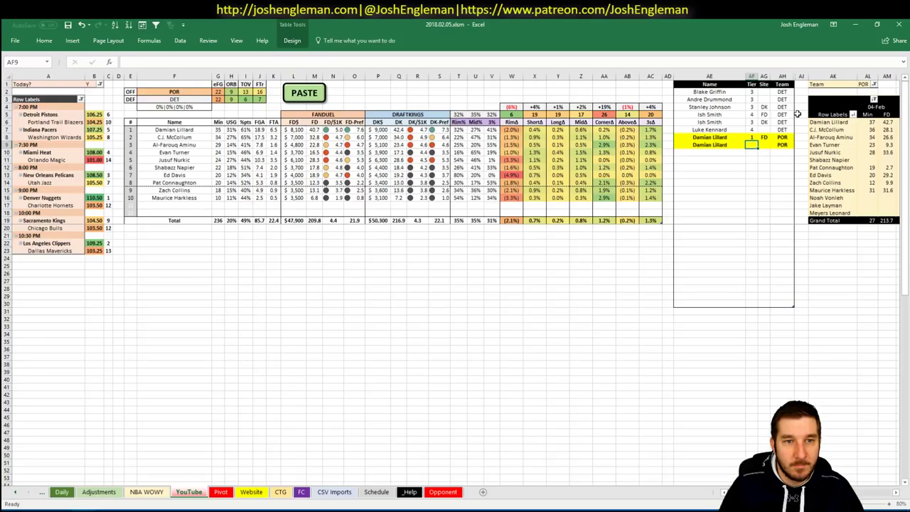
Give Damian Lillard's second row tier 2 and scan across the minutes pivot
text(2)
key(Return)
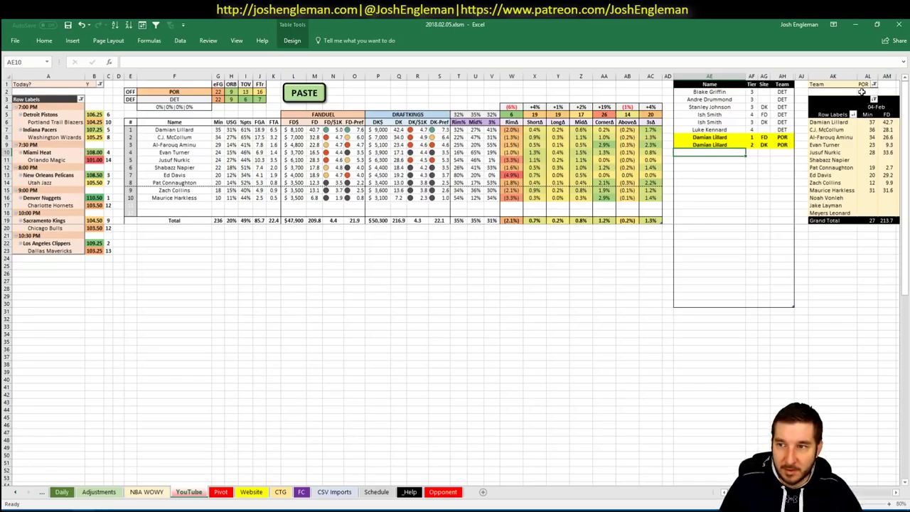
click(862, 91)
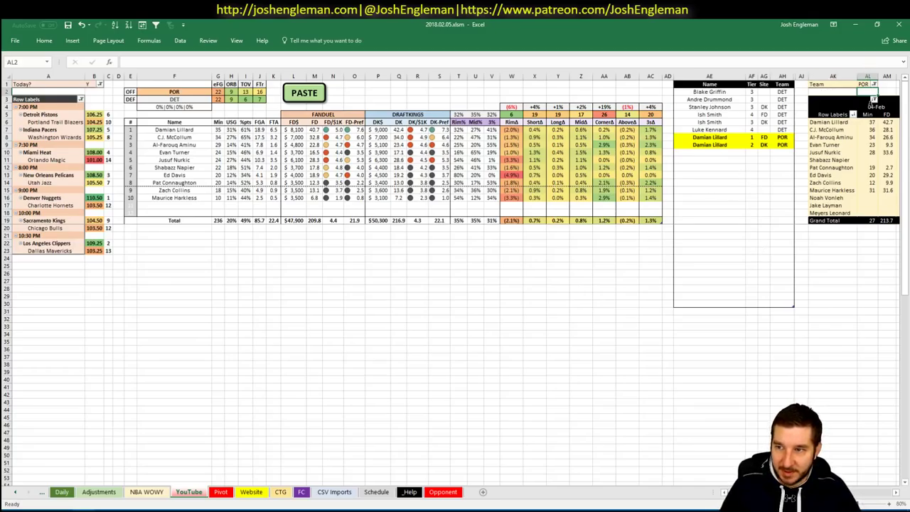
scroll(455, 285, right, 6)
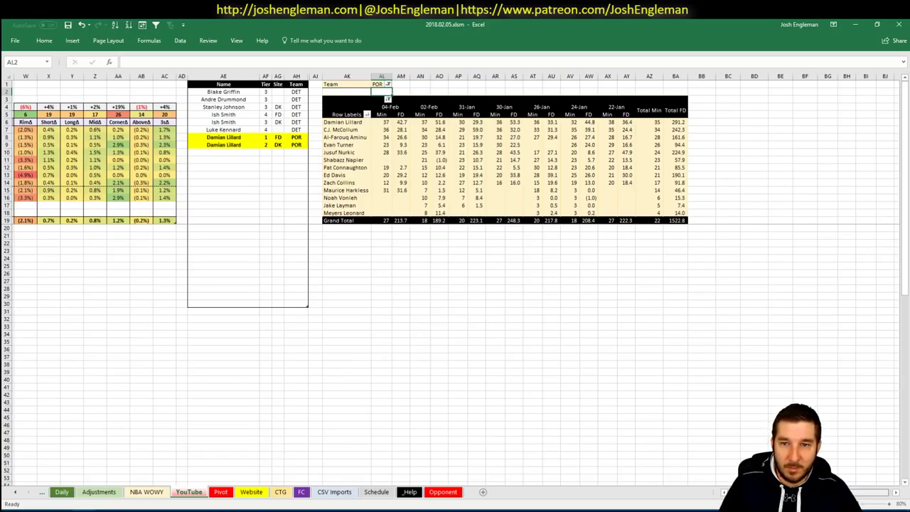
scroll(697, 152, left, 6)
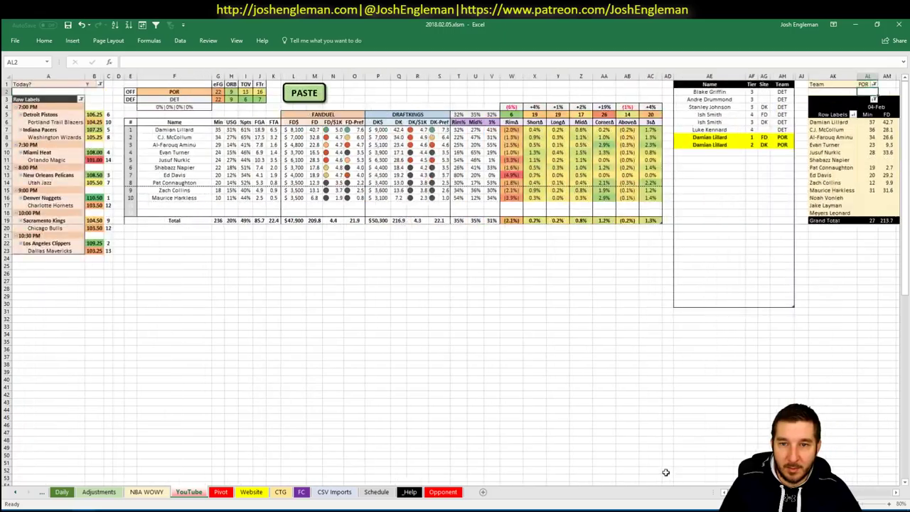
Add C.J. McCollum to the tier list at tier 3
click(696, 151)
text(C.)
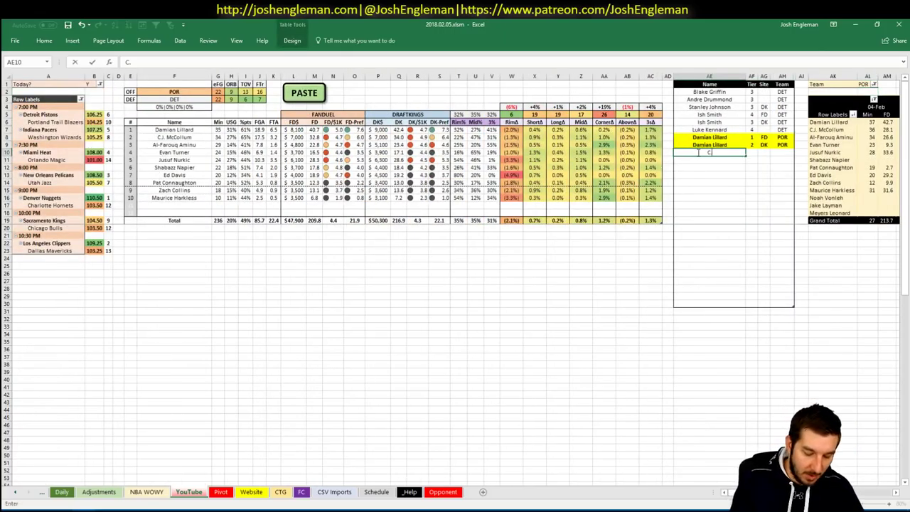
text(J. McCollum)
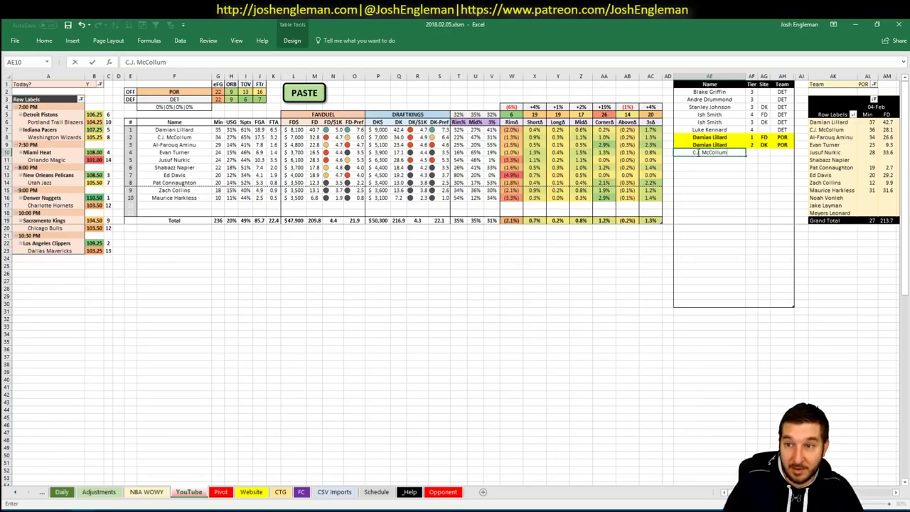
key(Tab)
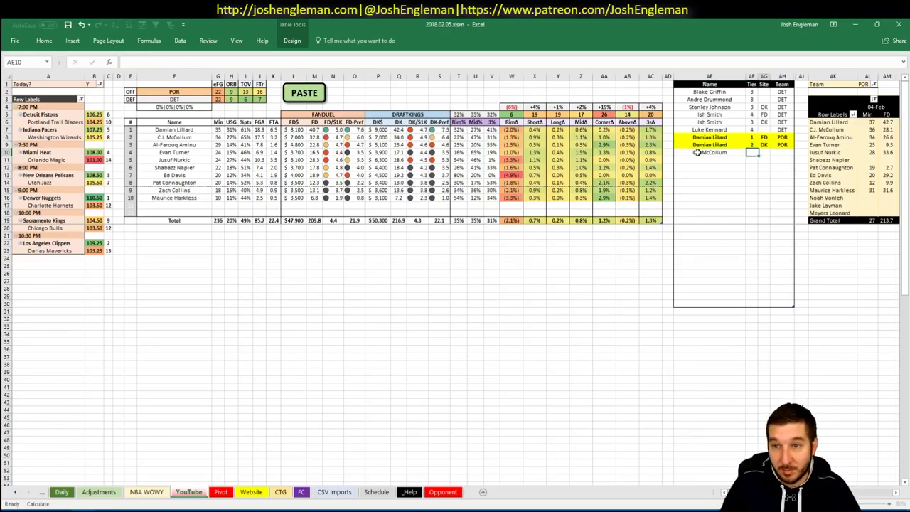
text(3)
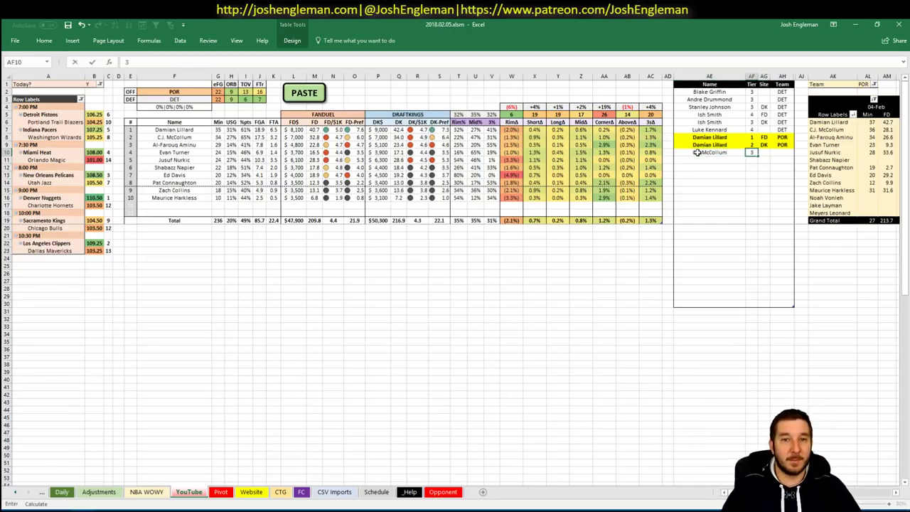
key(Return)
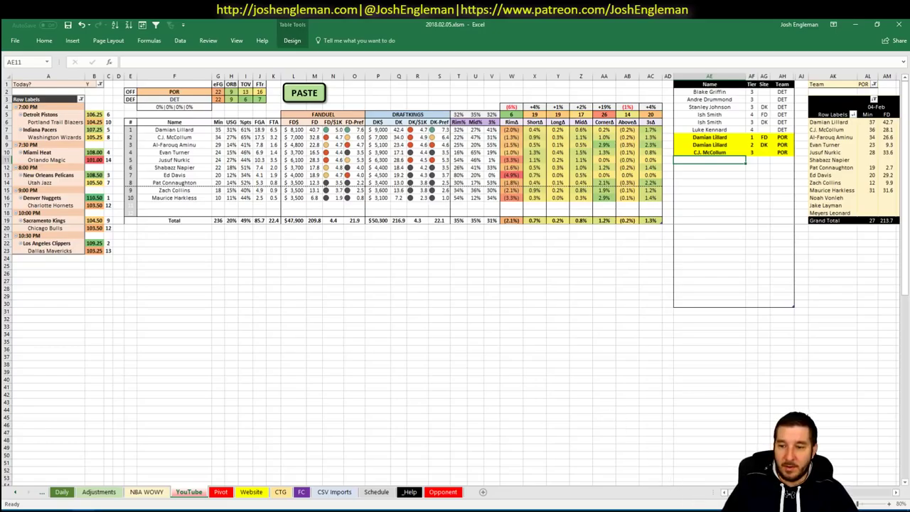
Add Al-Farouq Aminu to the tier list at tier 4
scroll(455, 285, right, 5)
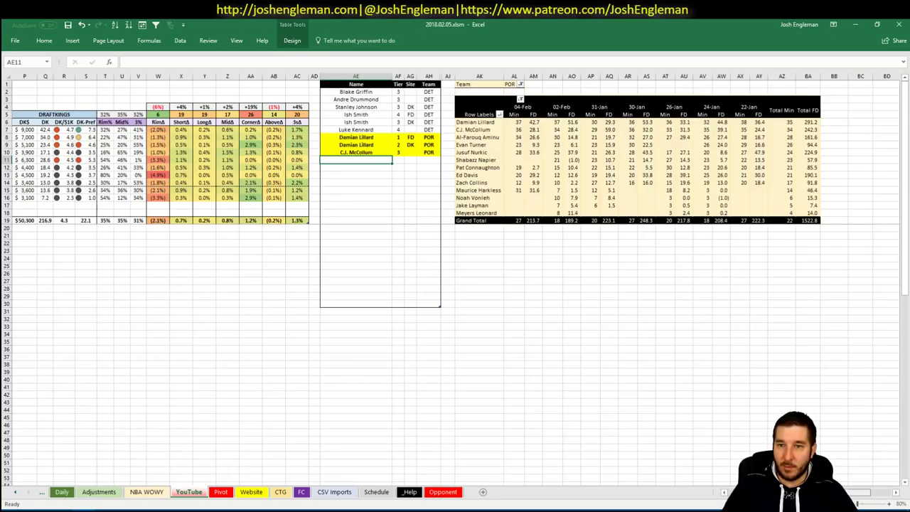
scroll(455, 285, left, 5)
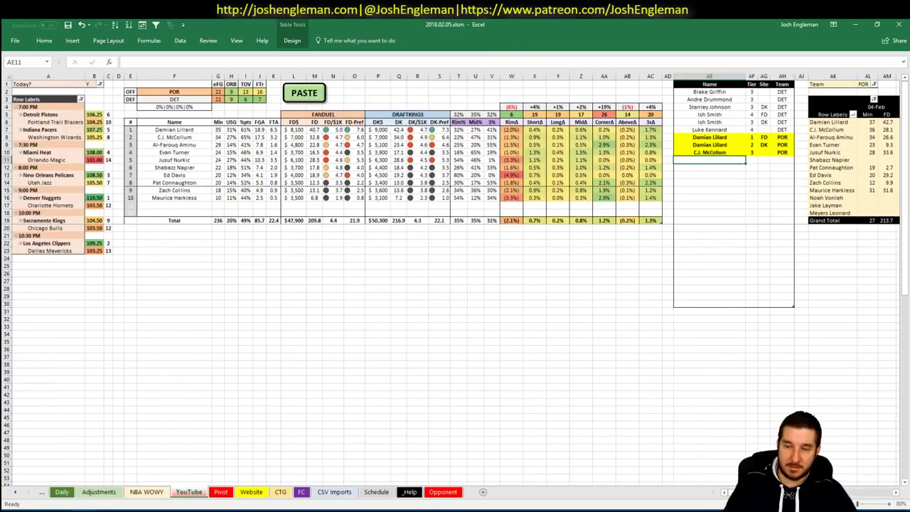
text(Al-Farouq Aminu)
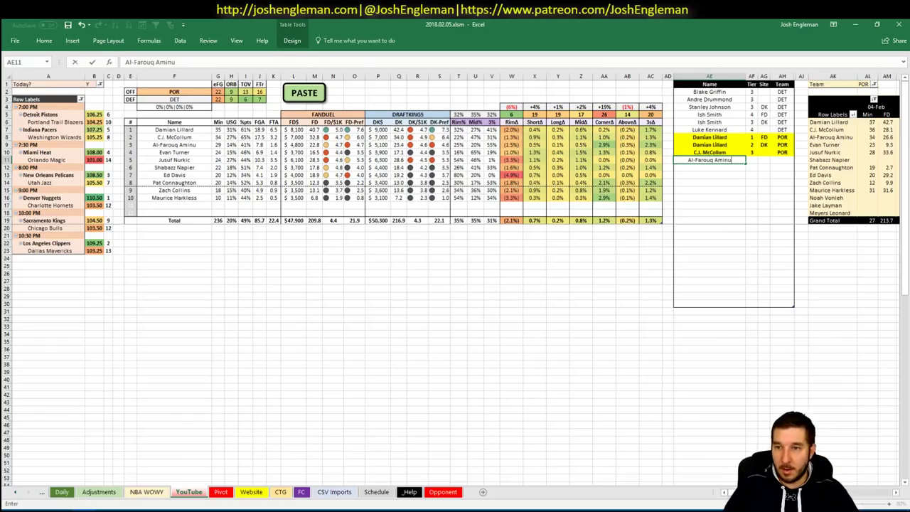
key(Tab)
text(4)
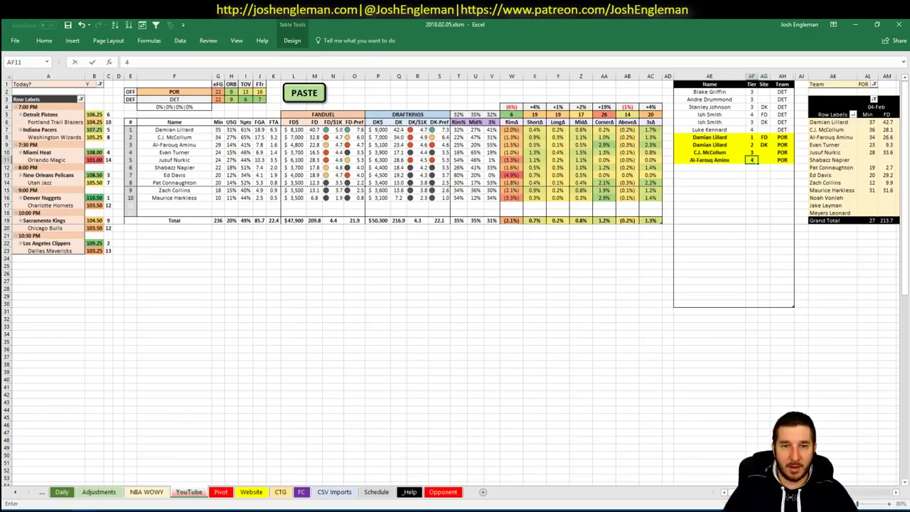
key(Return)
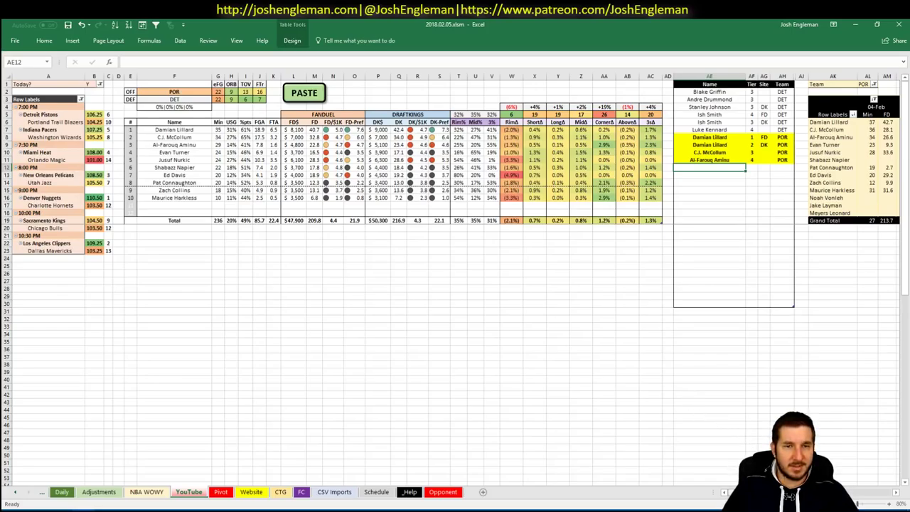
scroll(455, 284, right, 5)
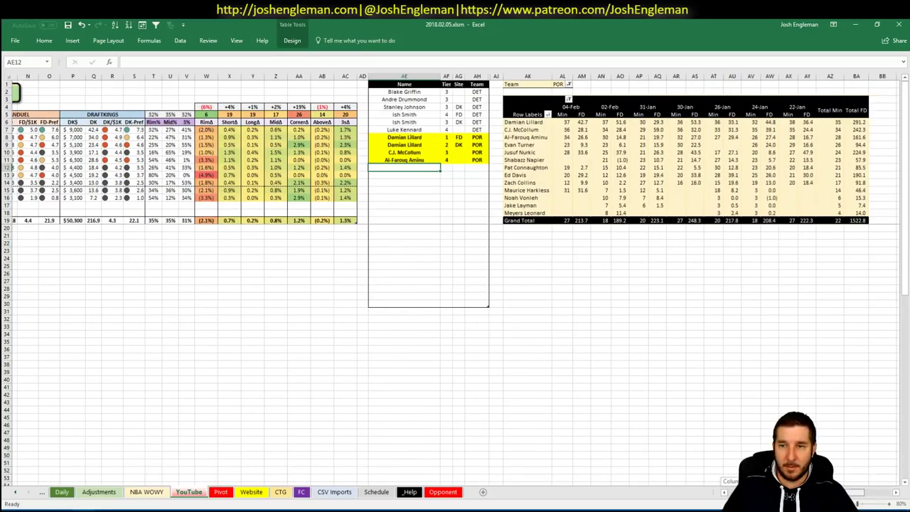
Enter Jusuf Nurkic at tier 4, correcting a typo in his name
scroll(456, 285, right, 1)
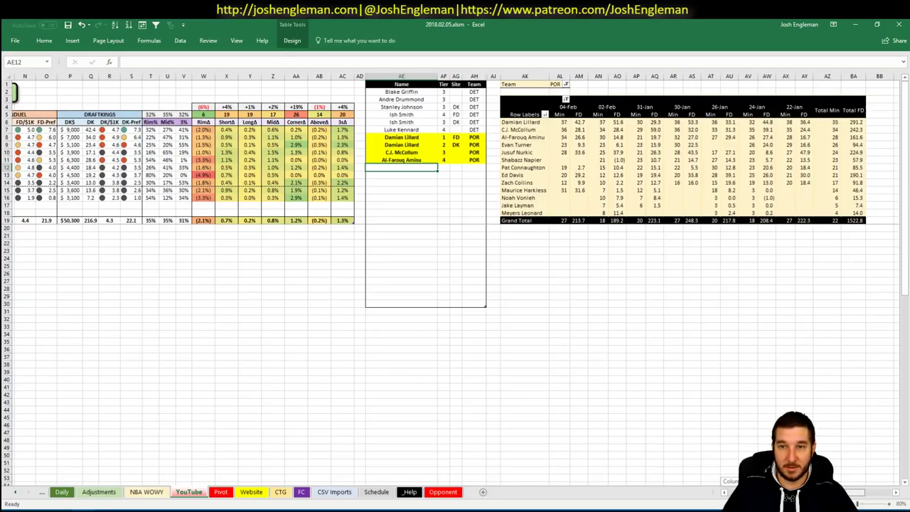
scroll(455, 284, left, 6)
text(Jusuf Nurkic)
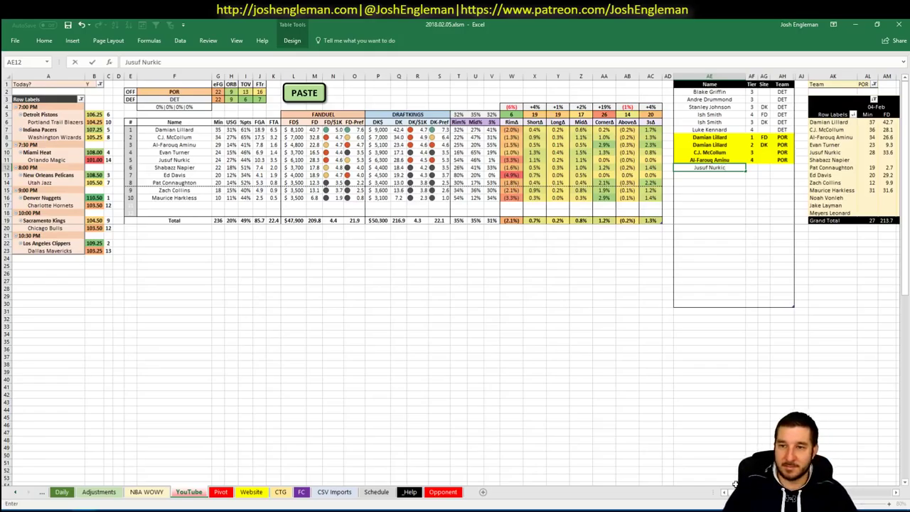
key(Tab)
text(4)
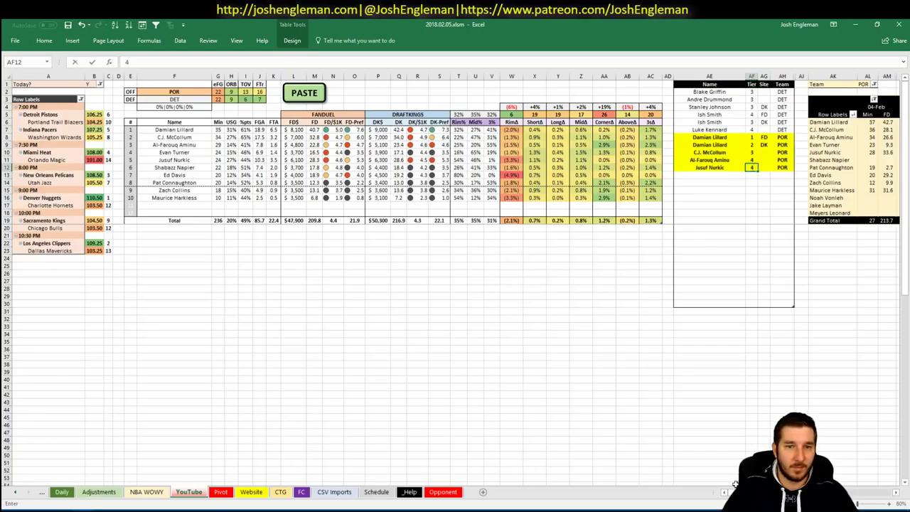
key(Return)
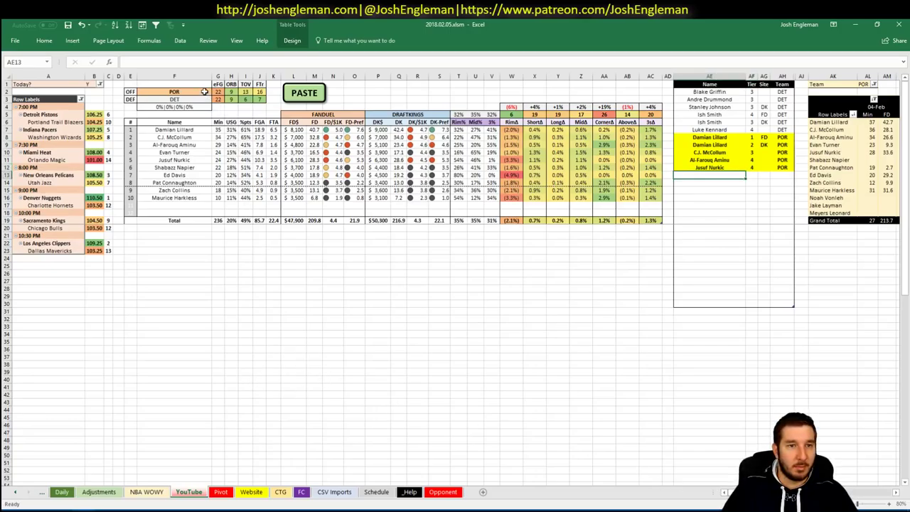
click(204, 93)
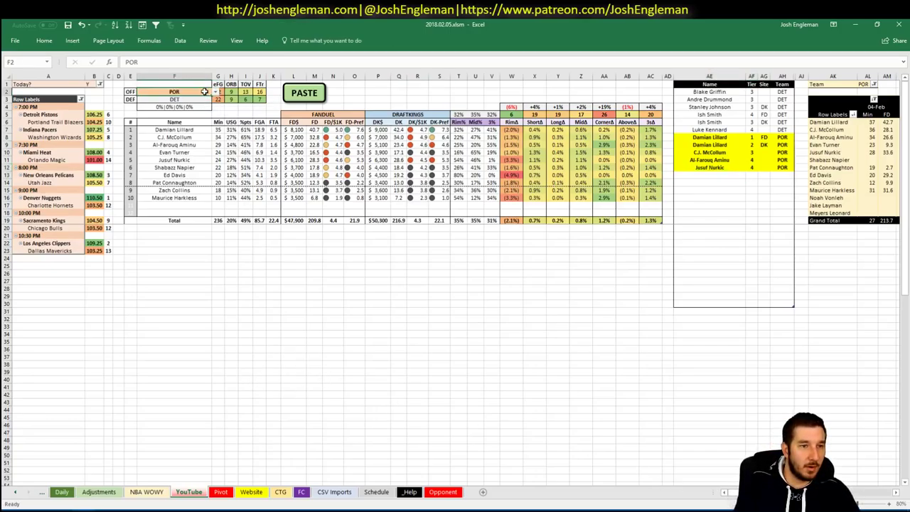
Set both the F2 team and the minutes pivot filter to IND, then review Indiana's minutes
text(IND)
key(Return)
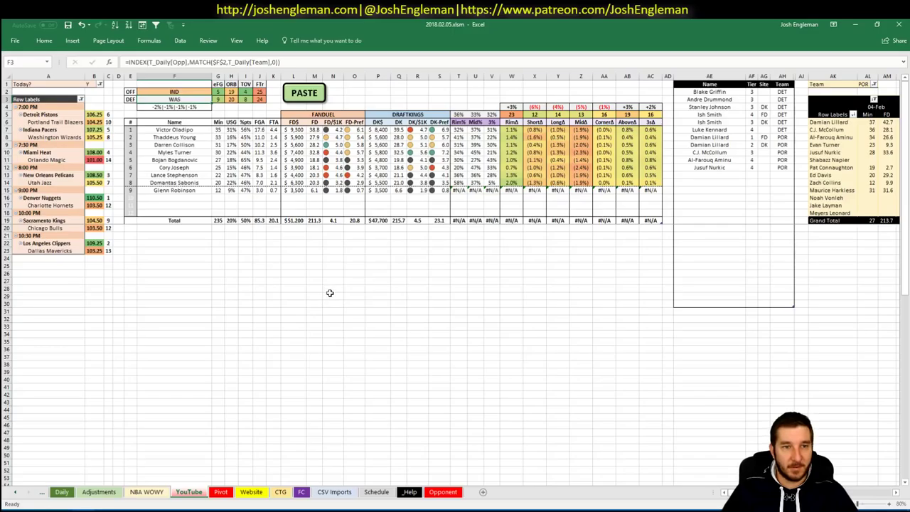
click(417, 251)
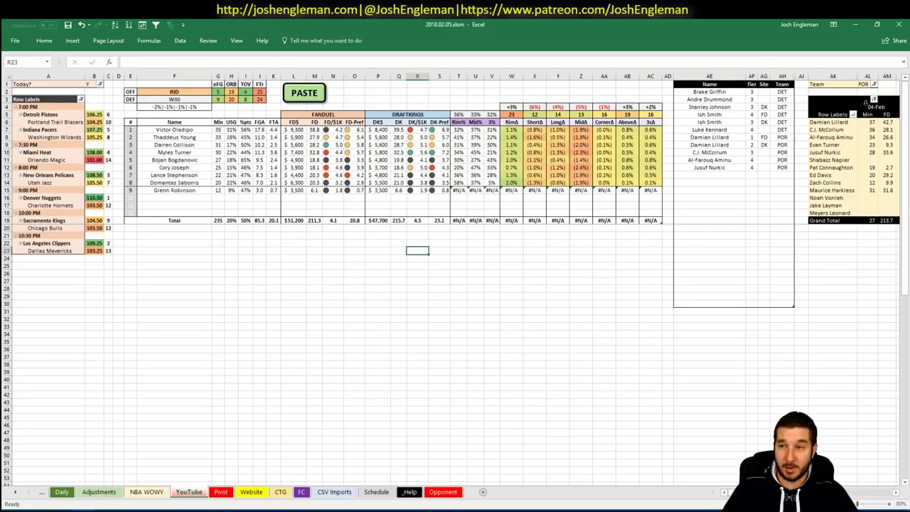
click(863, 85)
text(IND)
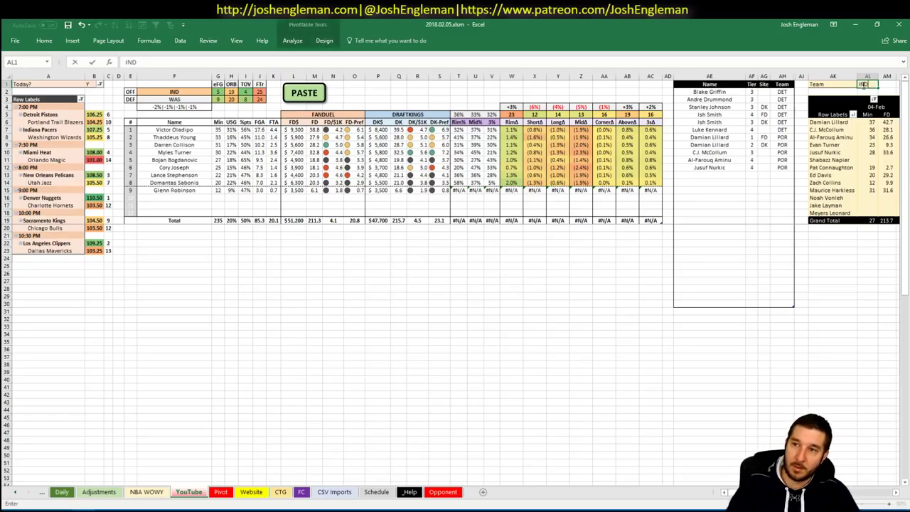
key(Return)
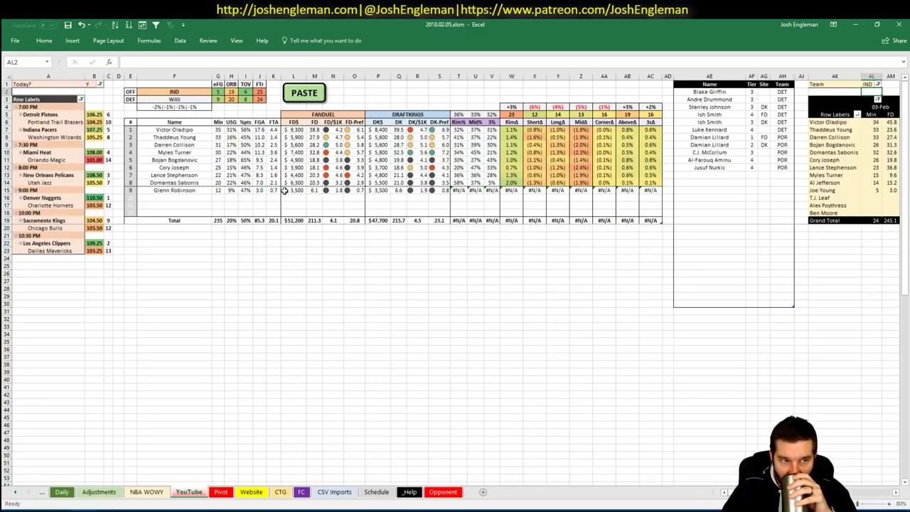
mouse_move(39, 510)
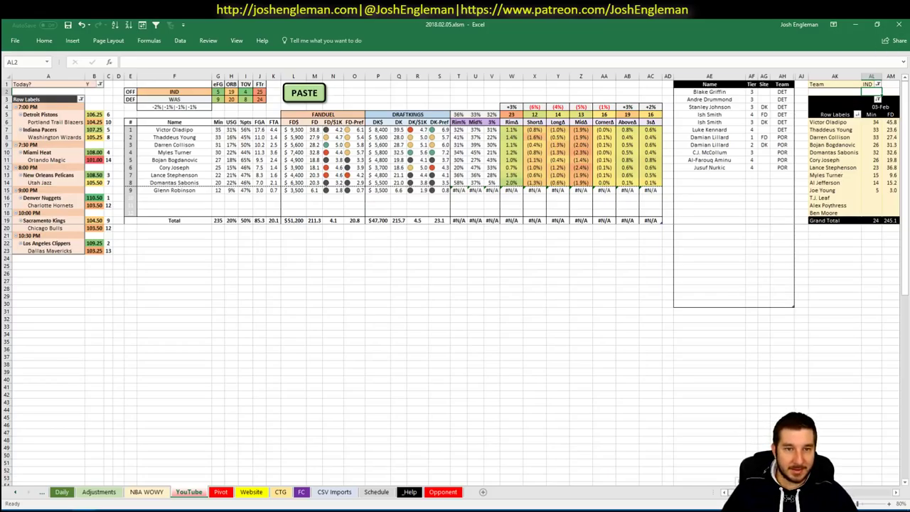
scroll(455, 277, right, 5)
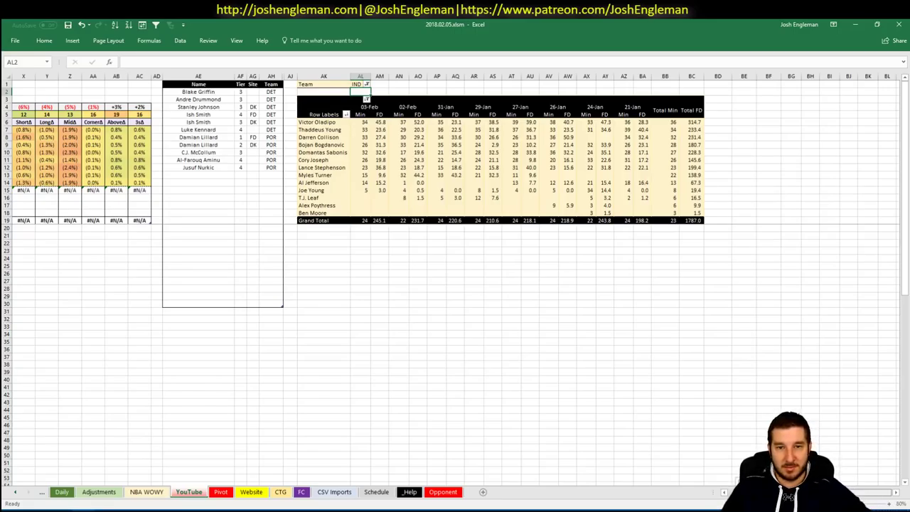
scroll(673, 254, left, 5)
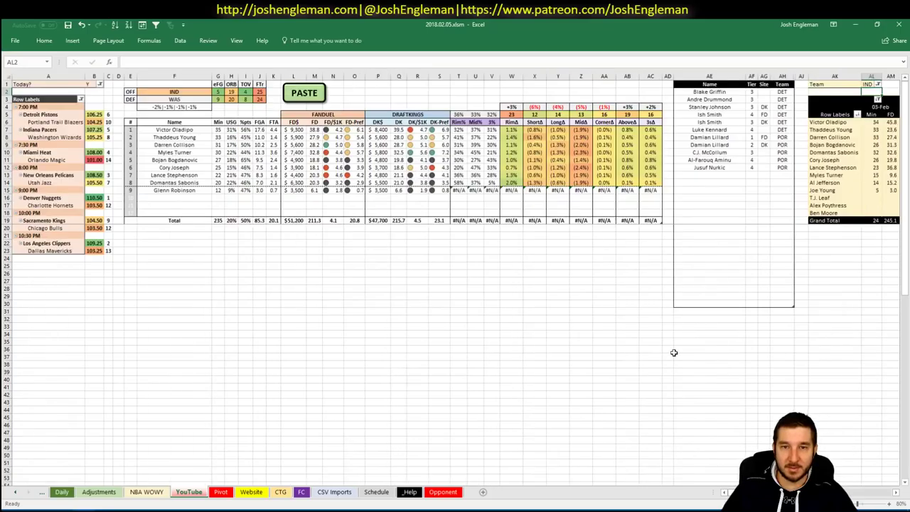
click(721, 175)
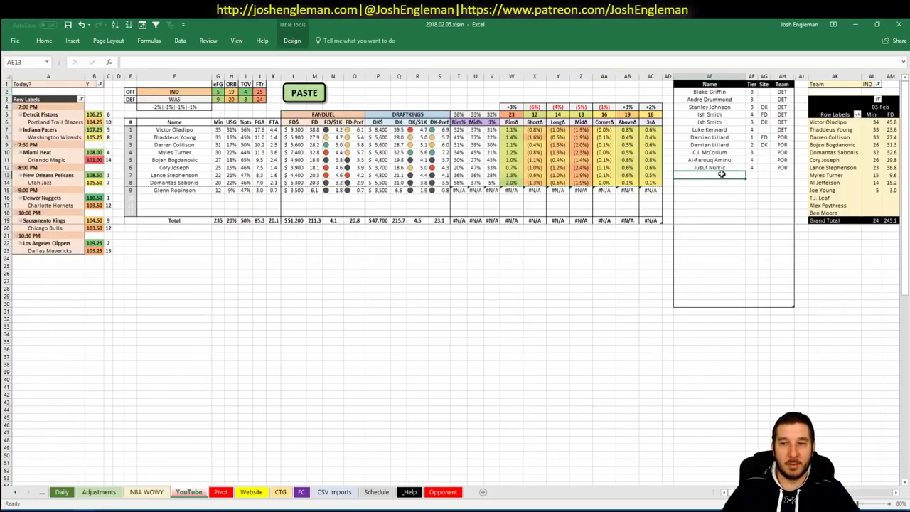
Enter Victor Oladipo in AE13 with tier 4 and site FD
text(Vict)
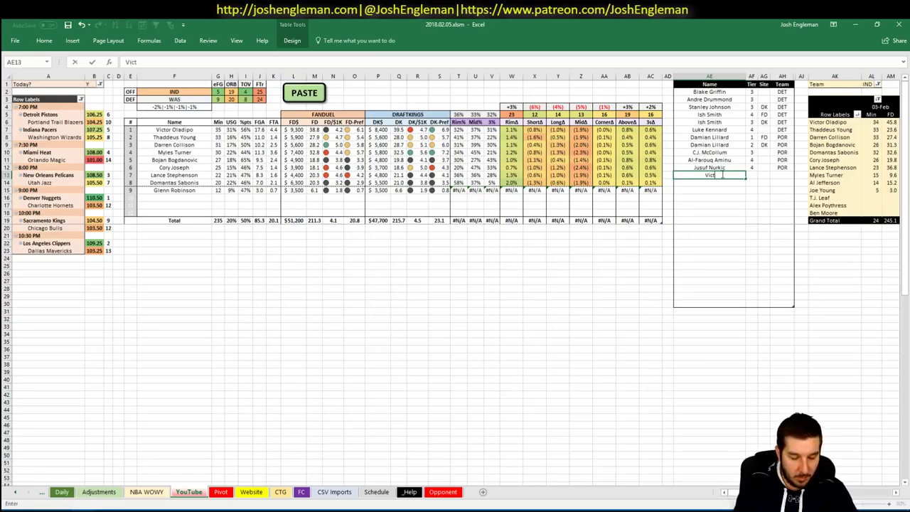
text(or Oladipo)
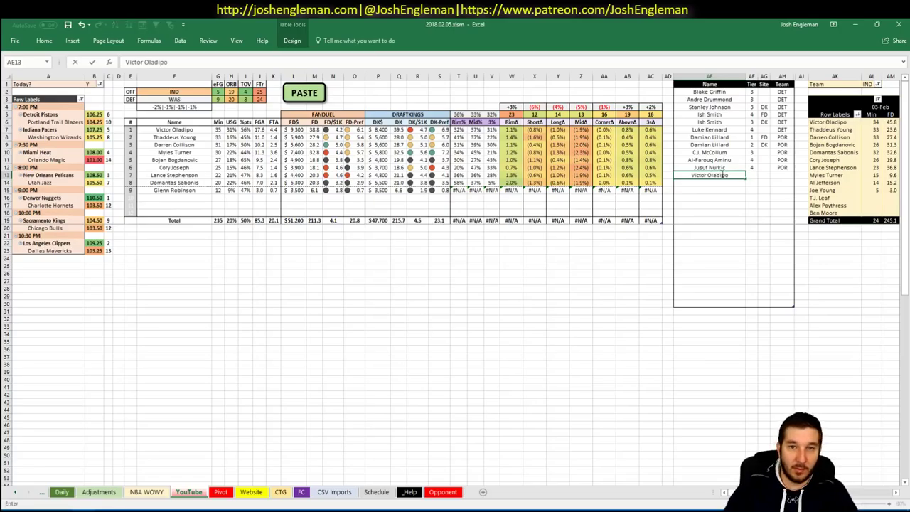
key(Tab)
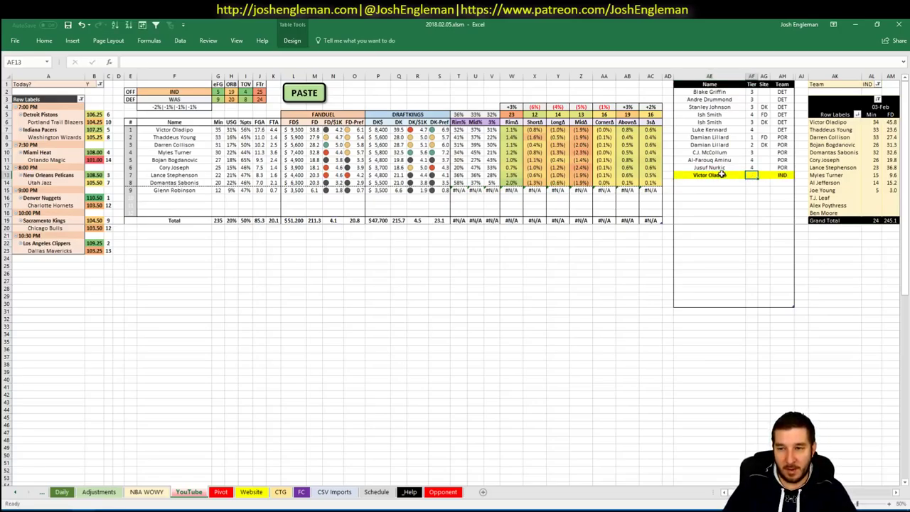
text(44)
key(Tab)
text(FD)
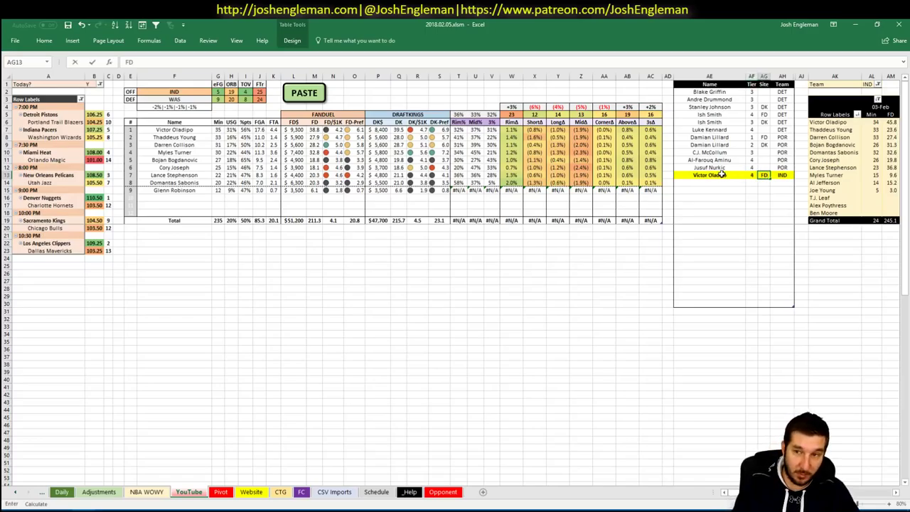
key(Return)
Add a second Victor Oladipo row with tier 3 and site DK
text(Vico)
key(BackSpace)
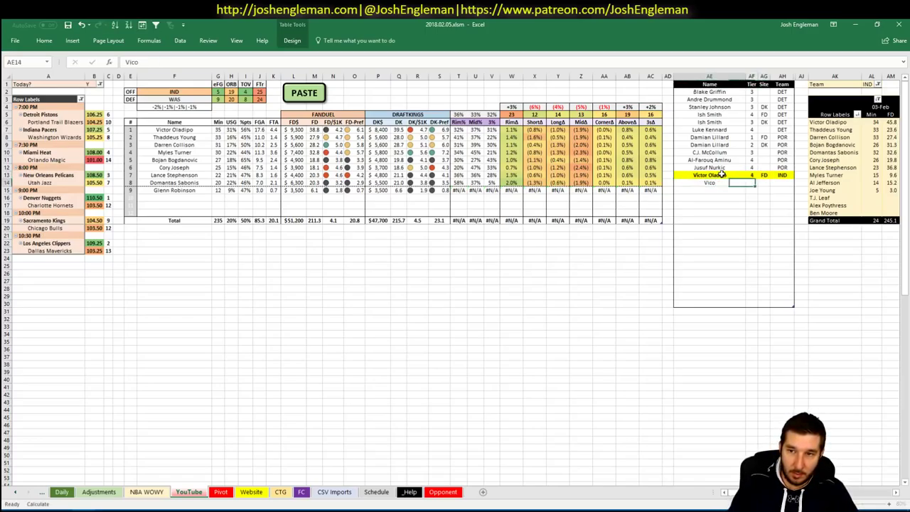
text(tor Oladipo)
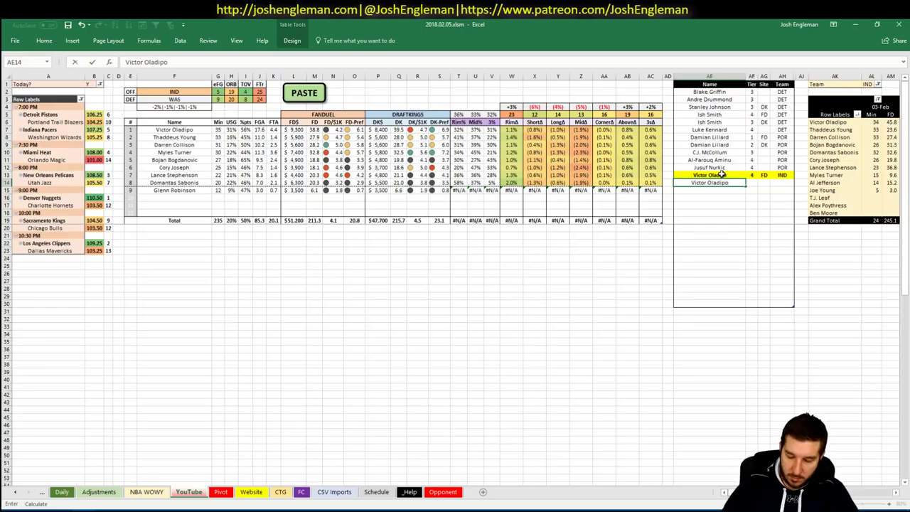
key(Tab)
text(3)
key(Tab)
text(DK)
key(Return)
Move to the next empty name cell and type Thaddeus Young
key(Up)
key(Left)
key(Left)
key(Down)
key(Right)
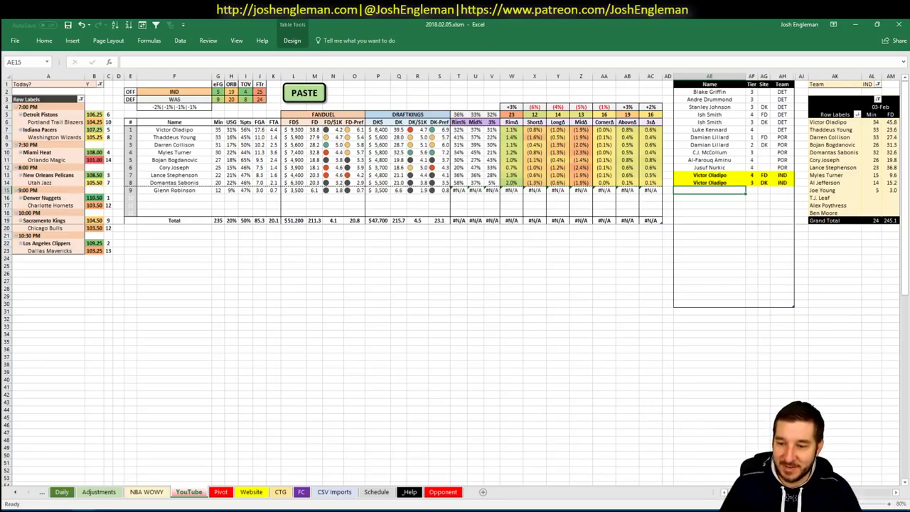
scroll(662, 458, right, 6)
scroll(675, 492, right, 3)
scroll(676, 492, left, 10)
scroll(676, 492, right, 8)
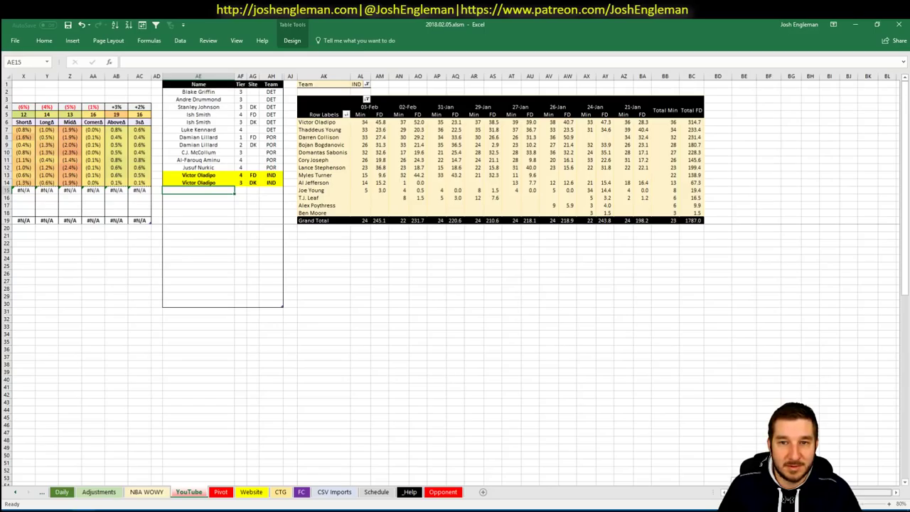
scroll(576, 457, left, 8)
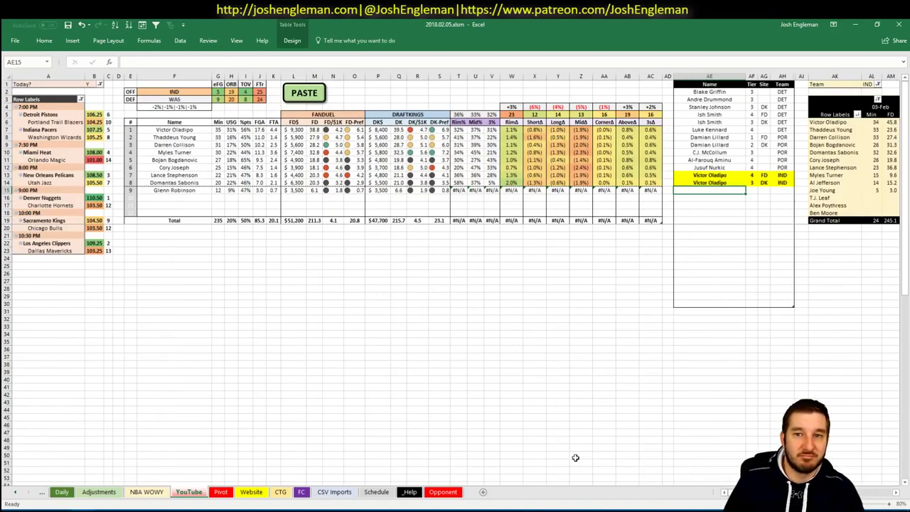
text(Thaddeus Young)
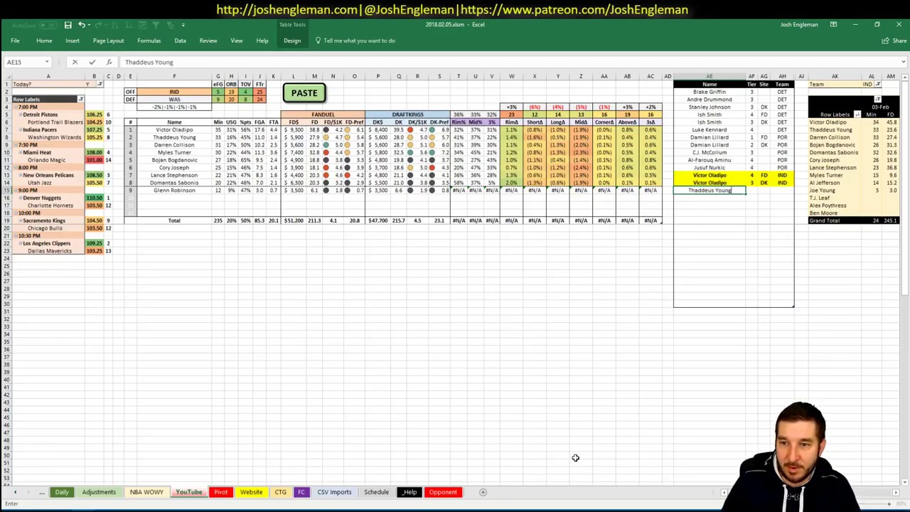
Give Thaddeus Young tier 3, then type Darren Collison in the next row
key(Tab)
text(3)
key(Return)
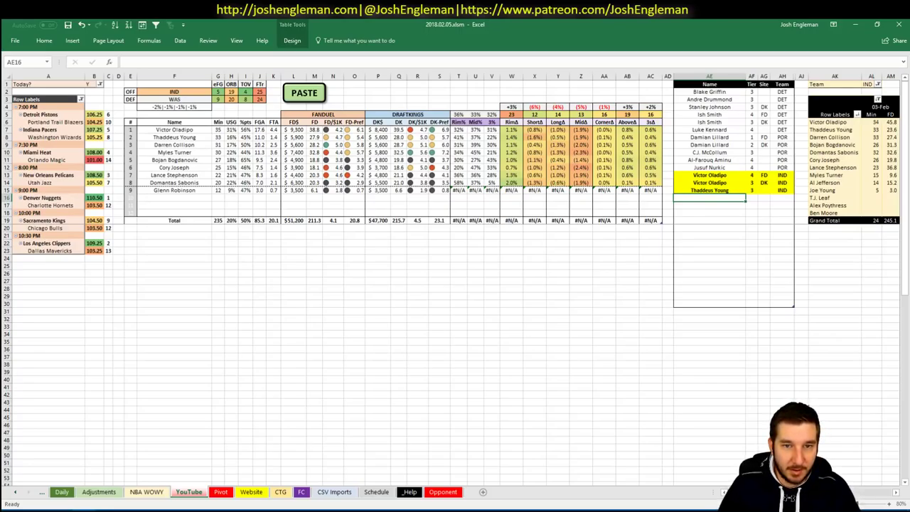
scroll(455, 279, right, 8)
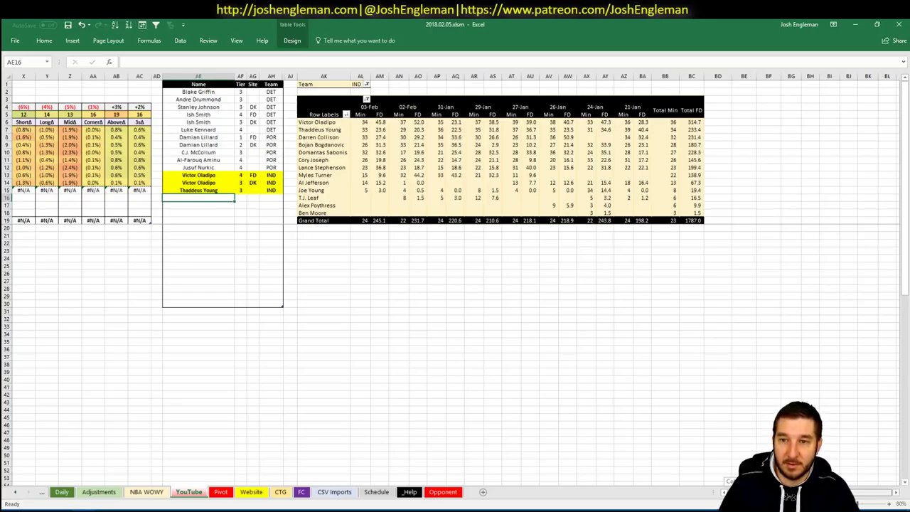
scroll(465, 443, left, 8)
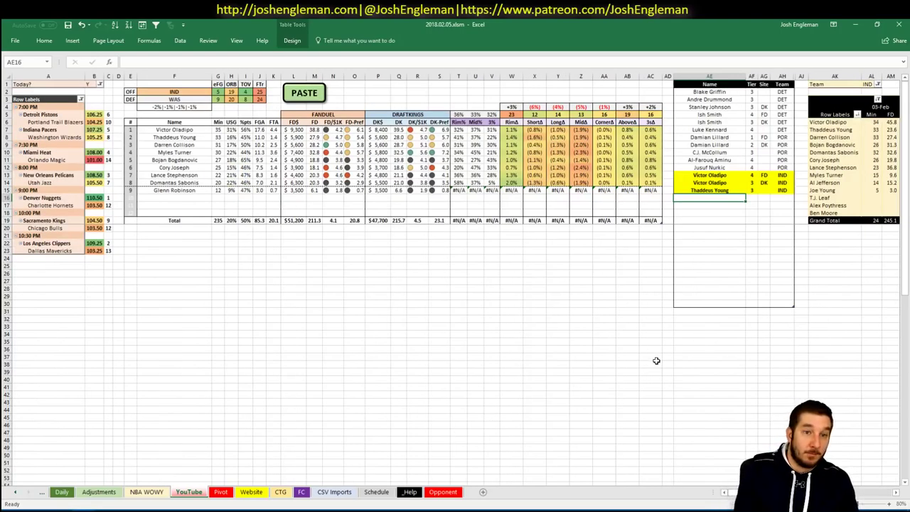
text(Darr)
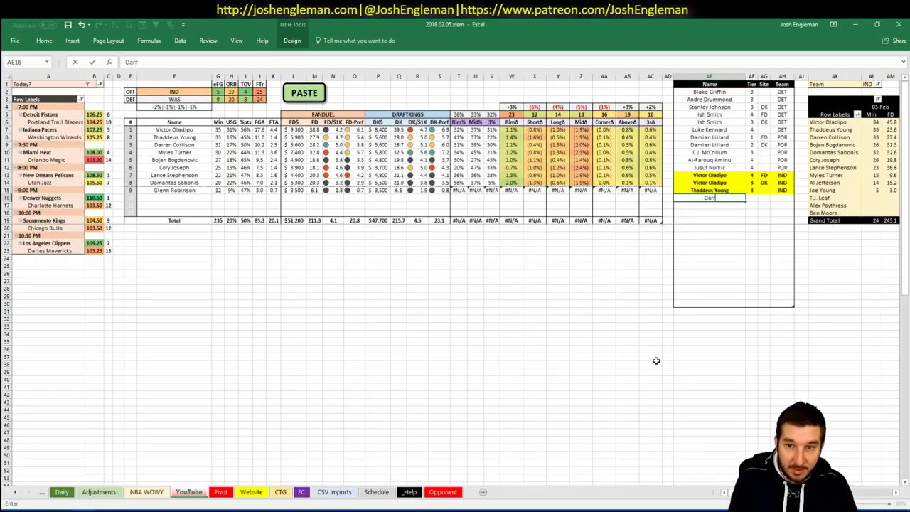
text(en Collison)
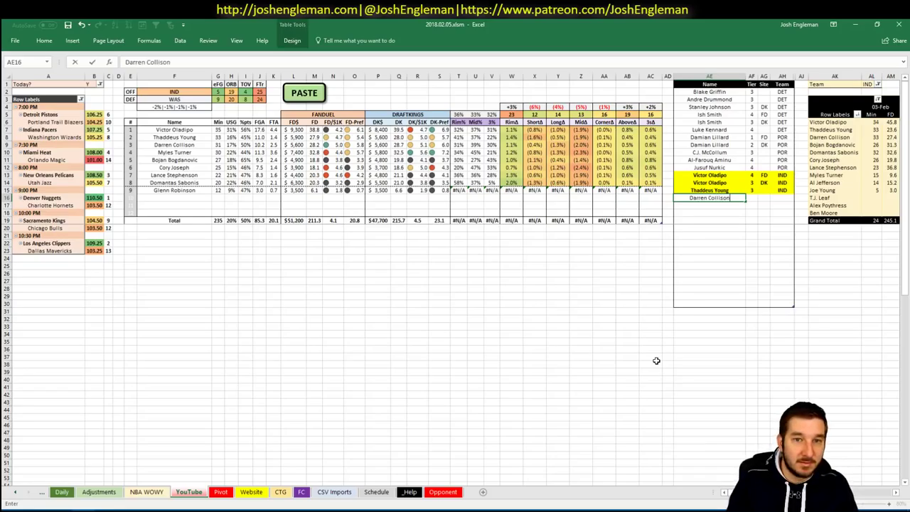
Give Darren Collison tier 2 and add a second Darren Collison row with tier 3
key(Tab)
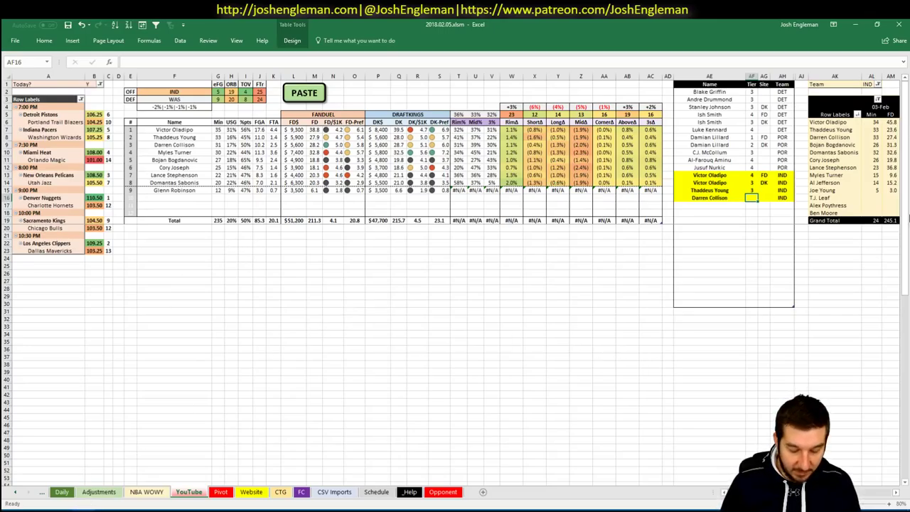
text(2)
key(Tab)
text(DK)
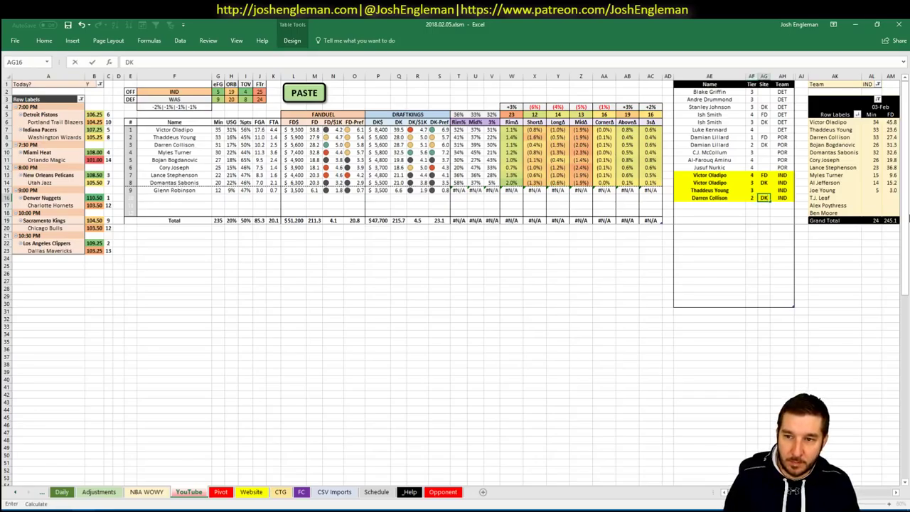
key(Return)
text(Dar)
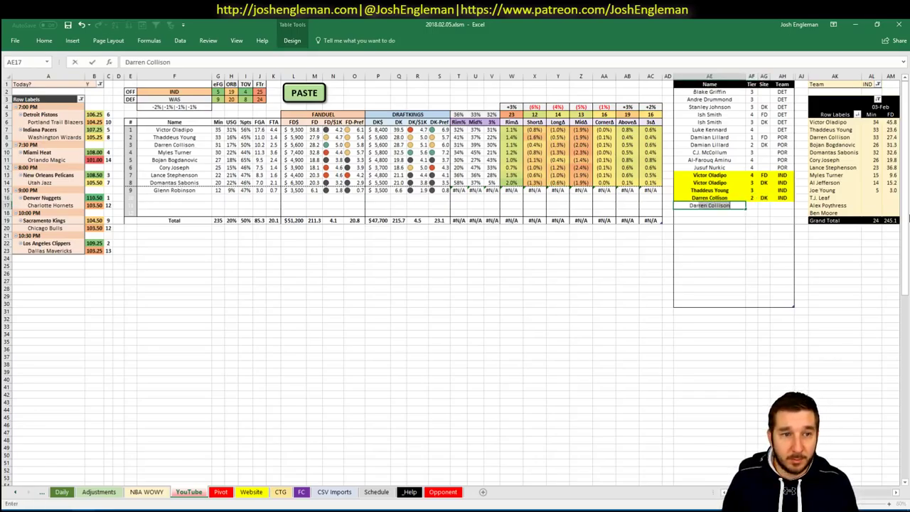
text(ren Collison)
key(Tab)
text(3)
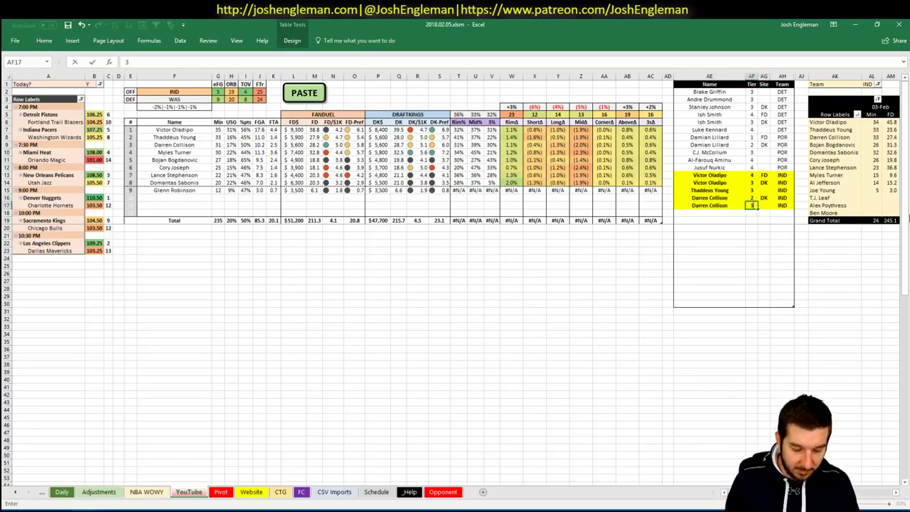
Set the site to FD in AG16 and DK in AG17 for the Darren Collison rows
click(763, 197)
text(FD)
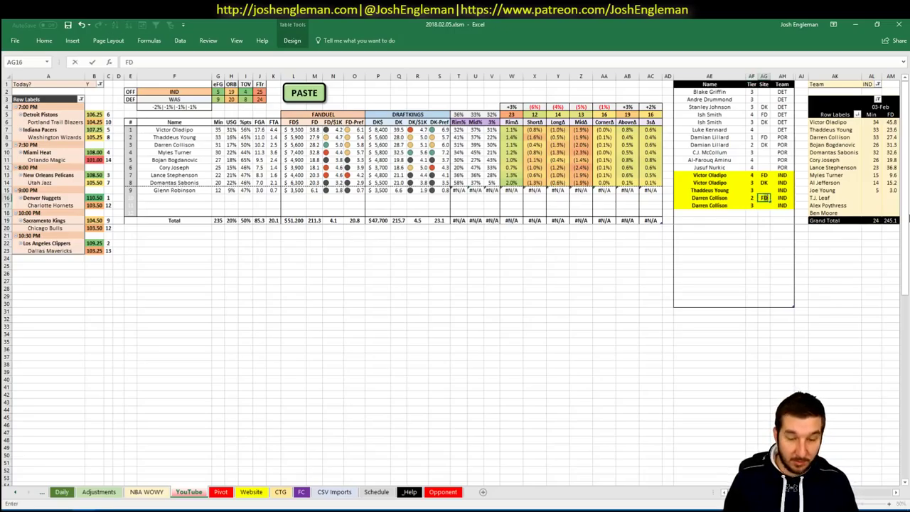
key(Return)
text(DK)
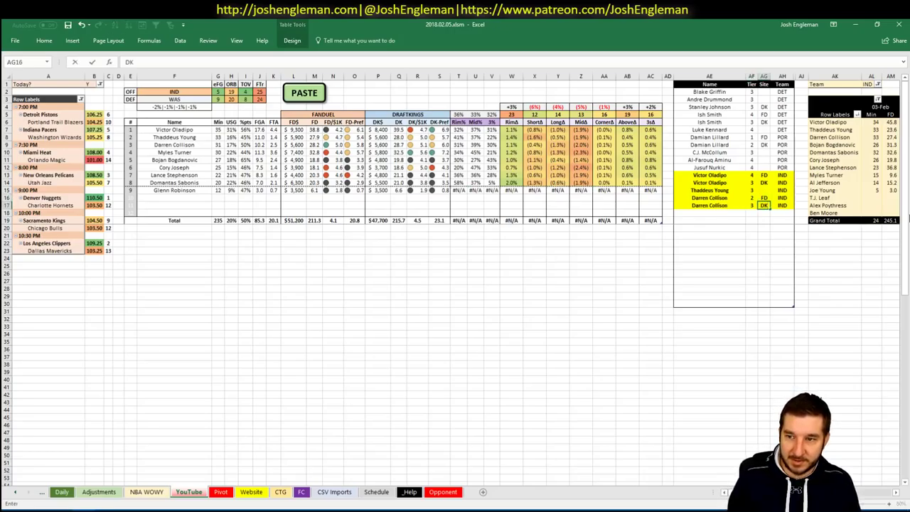
key(Return)
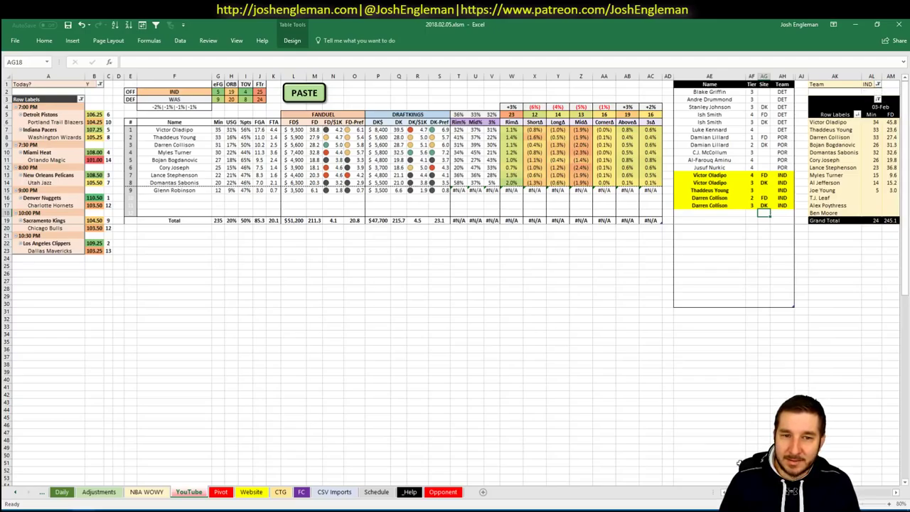
scroll(790, 491, right, 6)
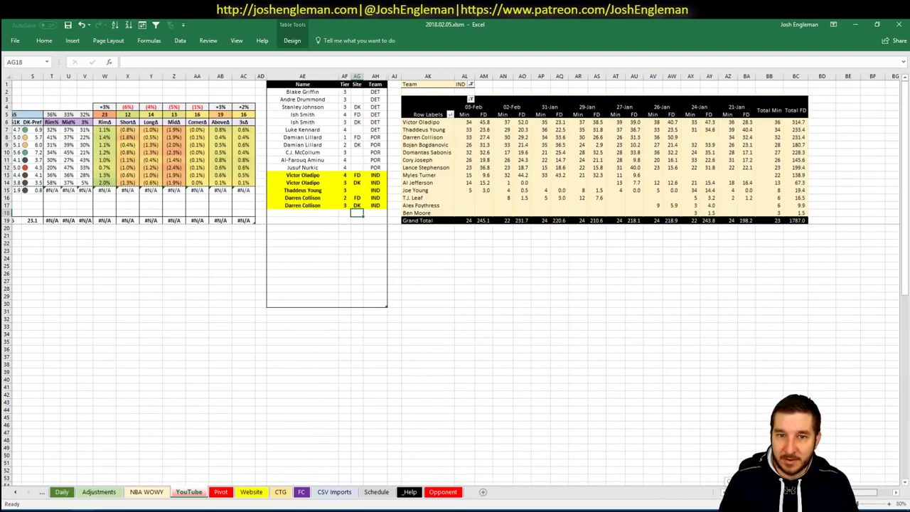
scroll(790, 491, left, 4)
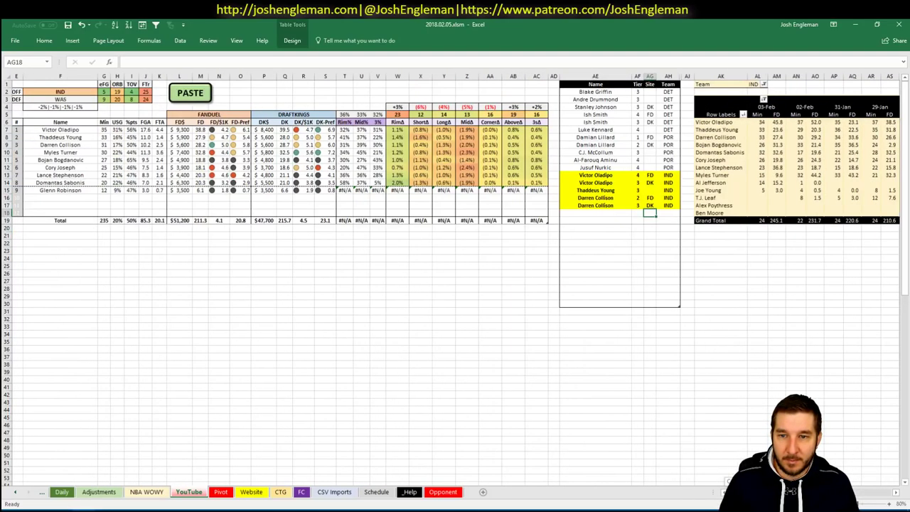
scroll(791, 491, right, 2)
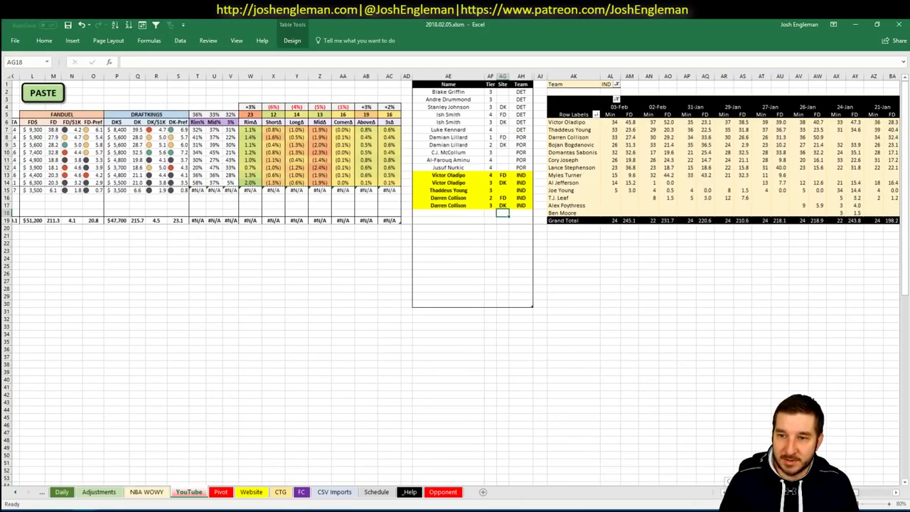
scroll(791, 491, left, 4)
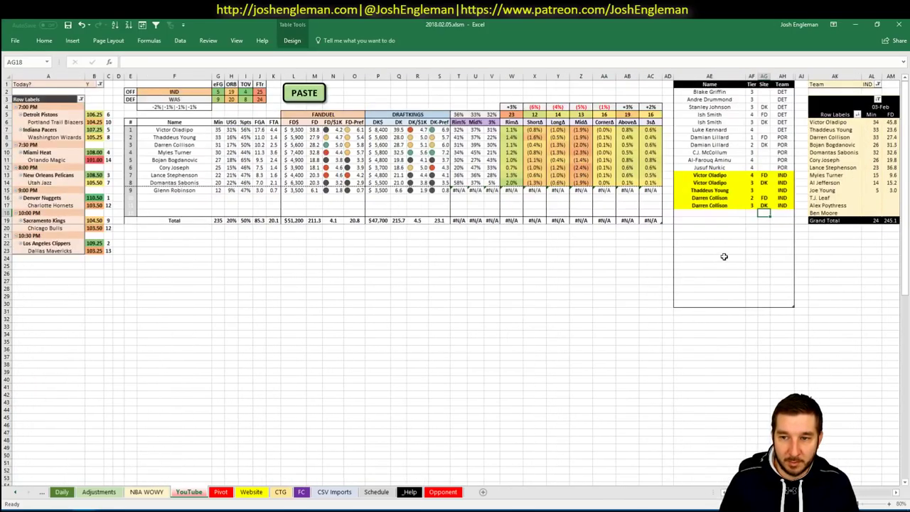
key(Left)
key(Left)
Enter Myles Turner in AE18 with tier 2 and site DK copied down with Ctrl+D
text(Myles Turner)
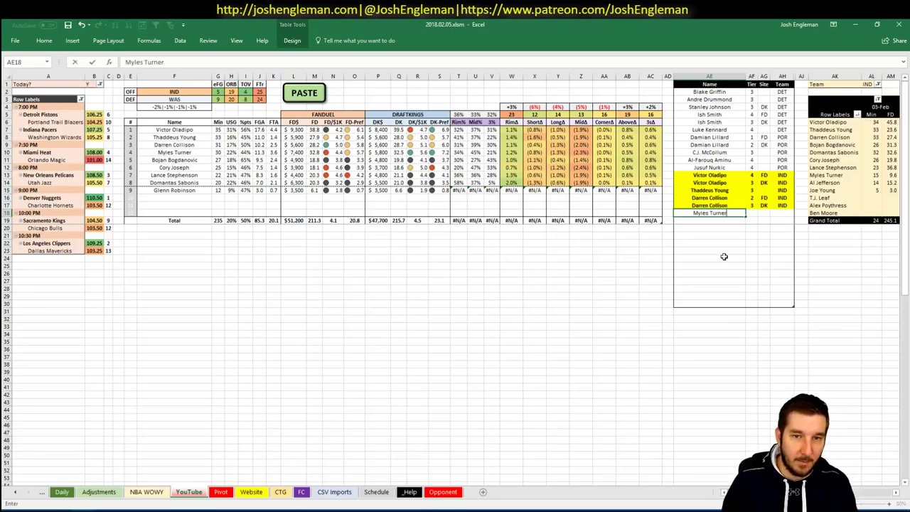
key(Tab)
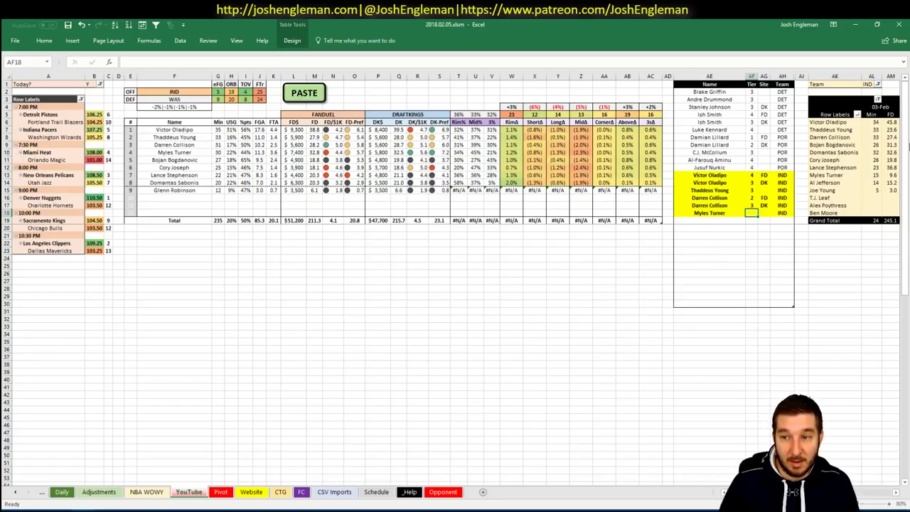
text(2)
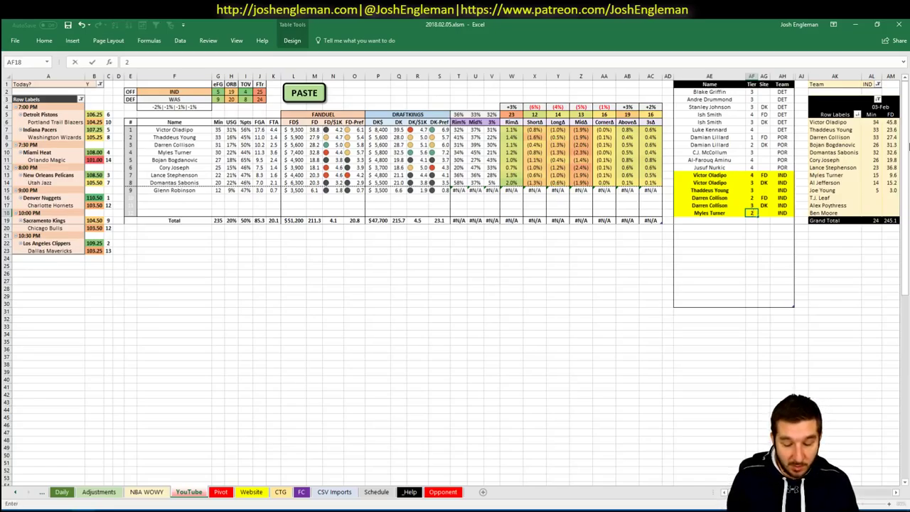
key(Tab)
key(ctrl+d)
key(Return)
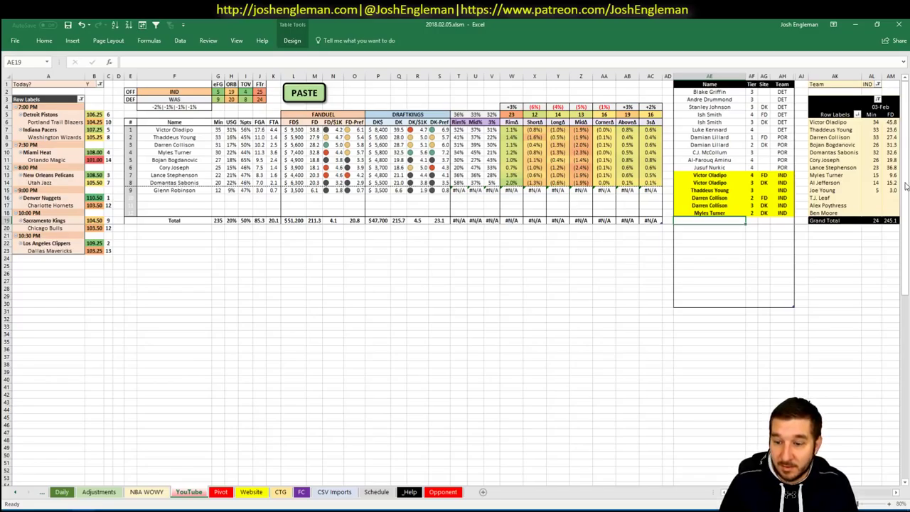
scroll(624, 260, right, 3)
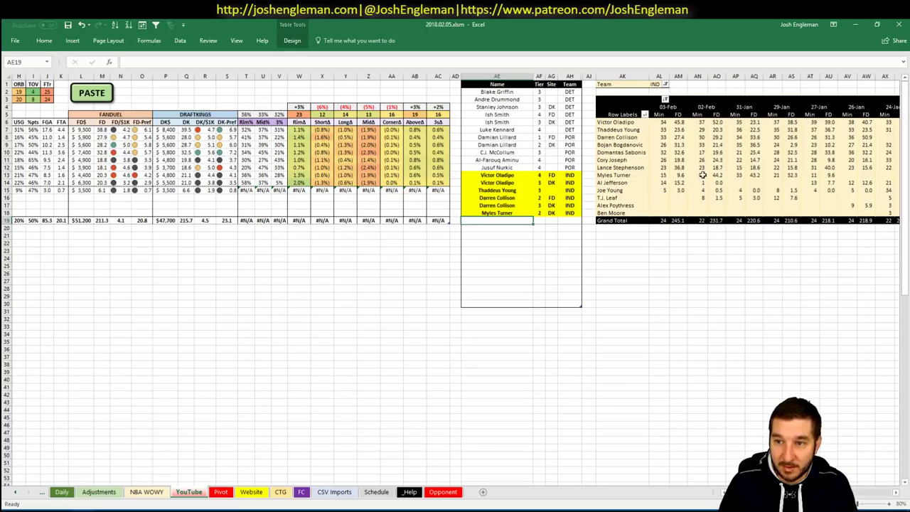
scroll(455, 279, left, 3)
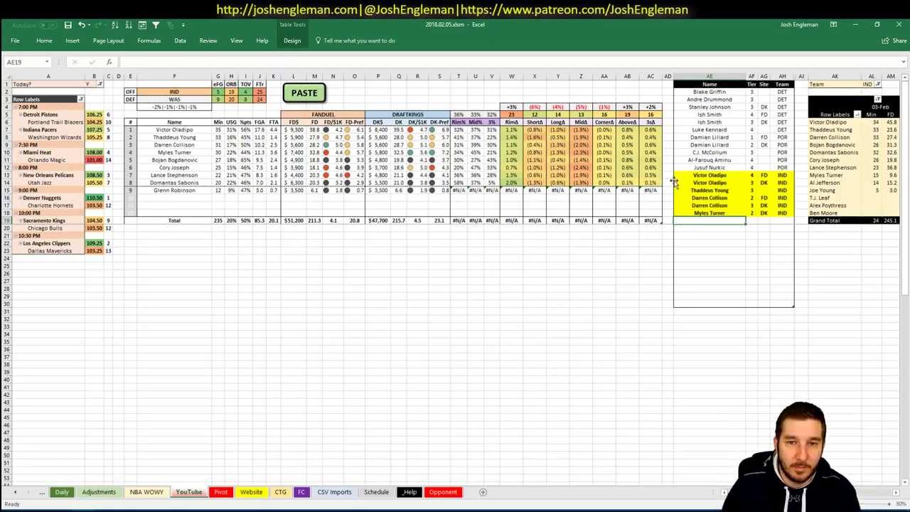
Change the offense team in F2 to WAS
click(172, 95)
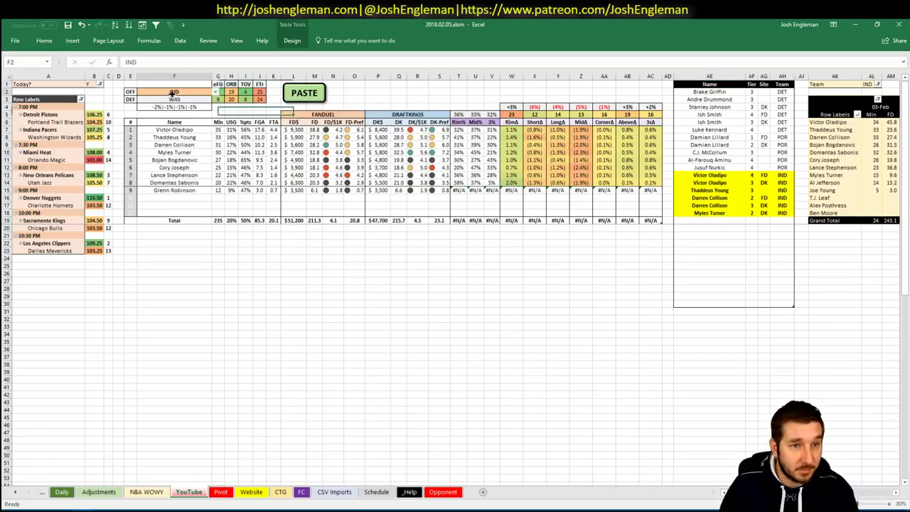
text(WAS)
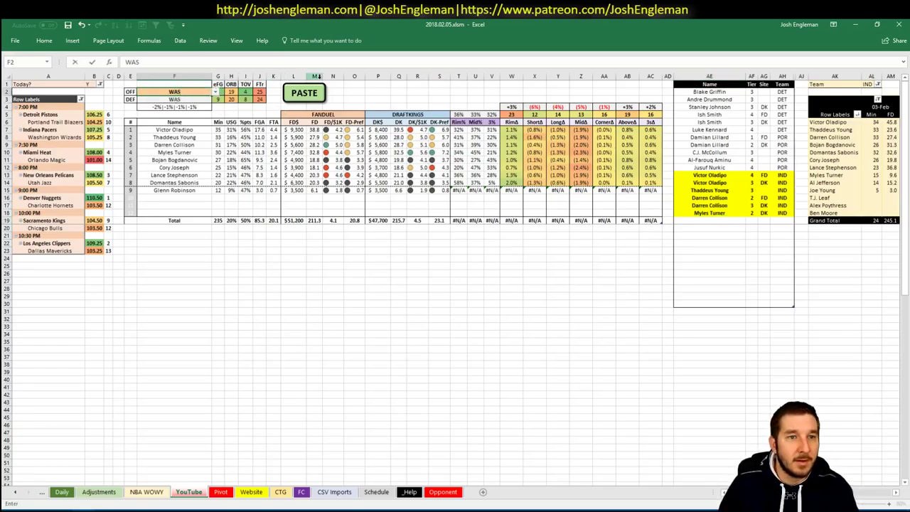
key(Return)
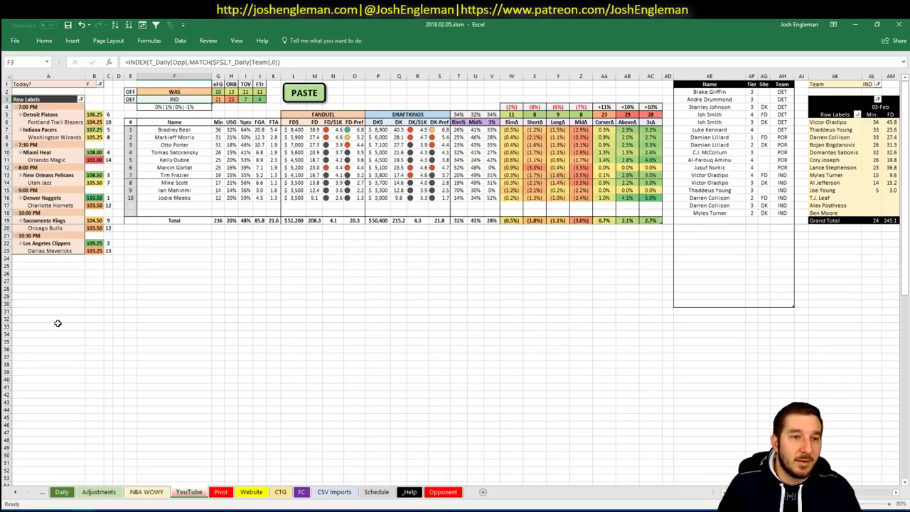
click(244, 260)
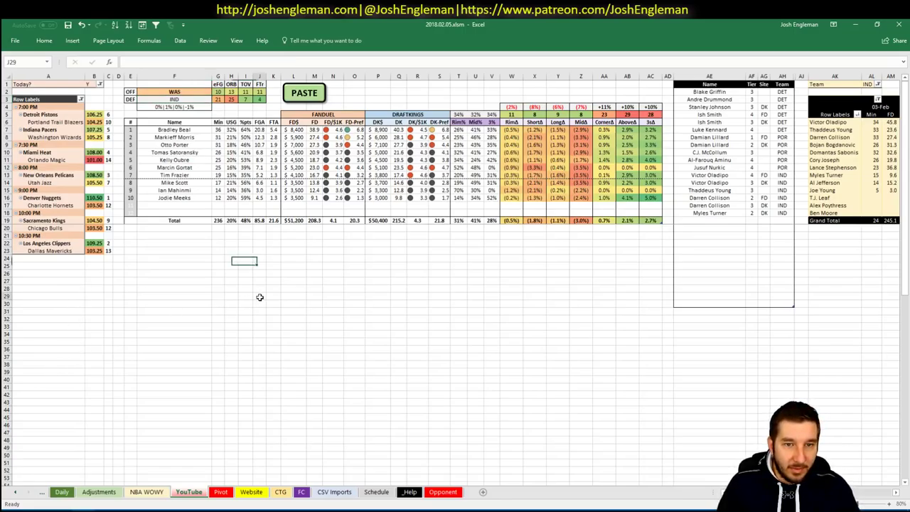
click(731, 220)
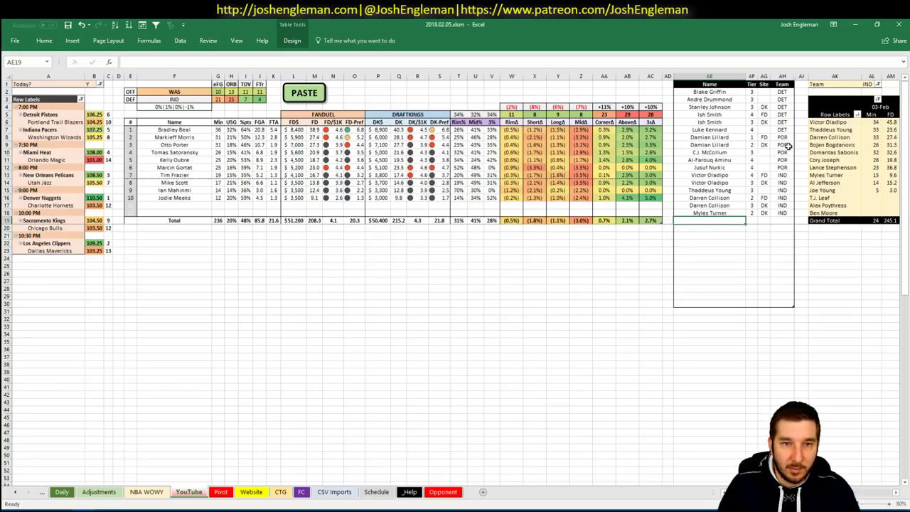
Filter the minutes pivot in AL1 to WAS and switch to Fantasy Cruncher
click(863, 85)
text(WA)
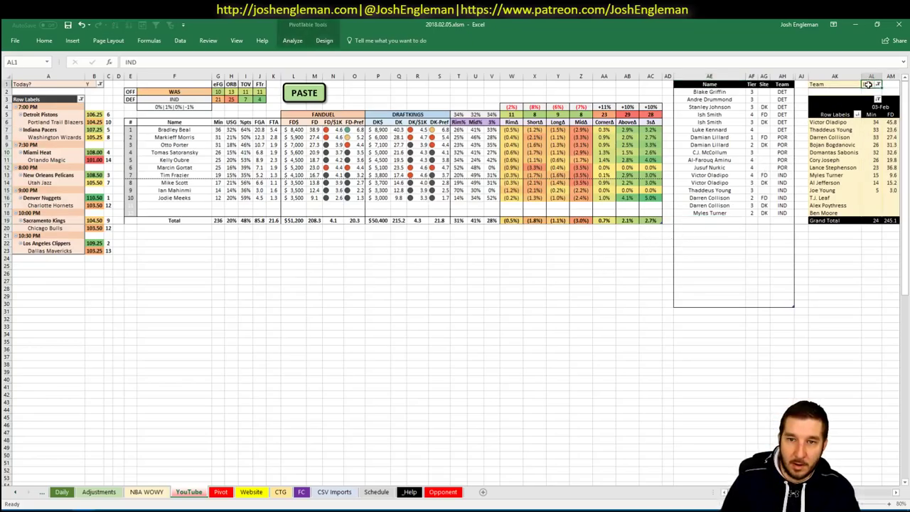
text(S)
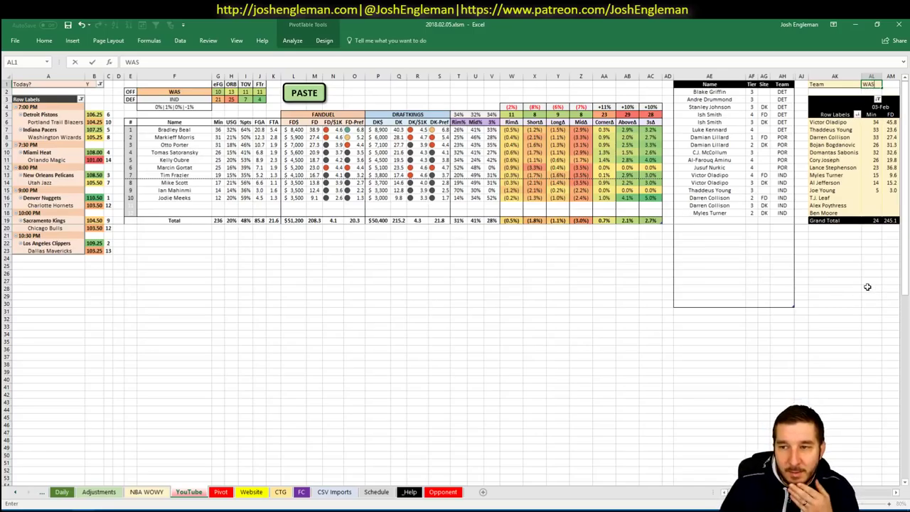
click(863, 333)
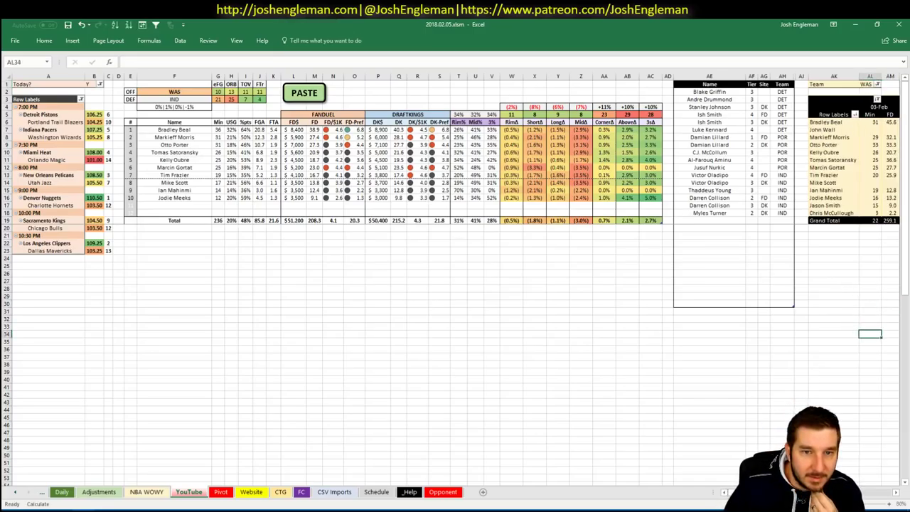
scroll(455, 284, right, 5)
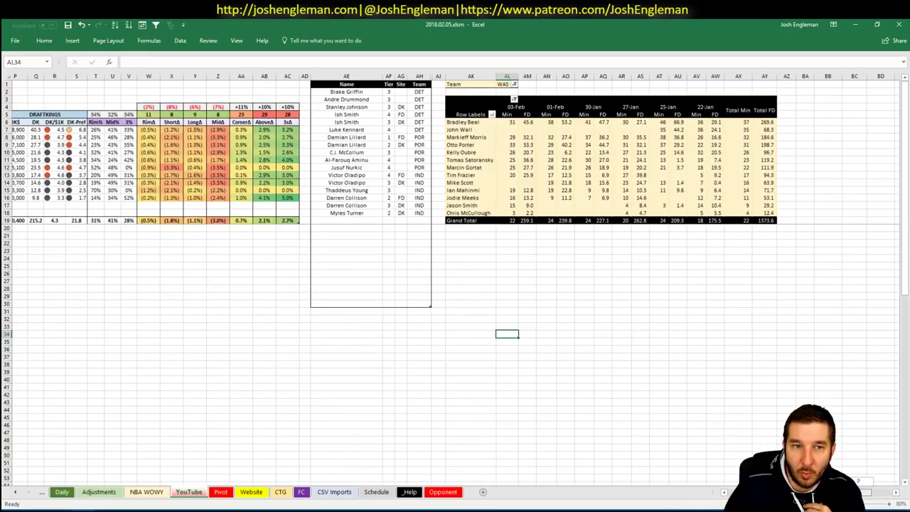
scroll(455, 285, left, 5)
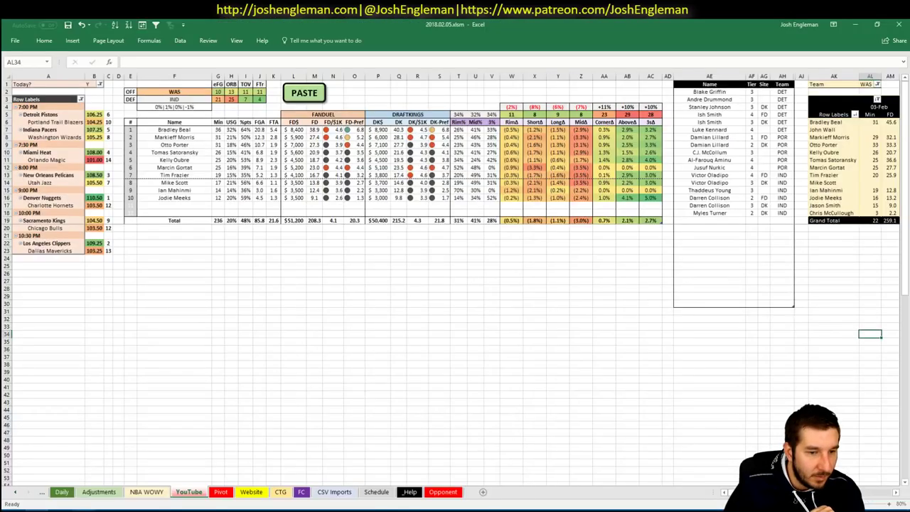
key(alt+Tab)
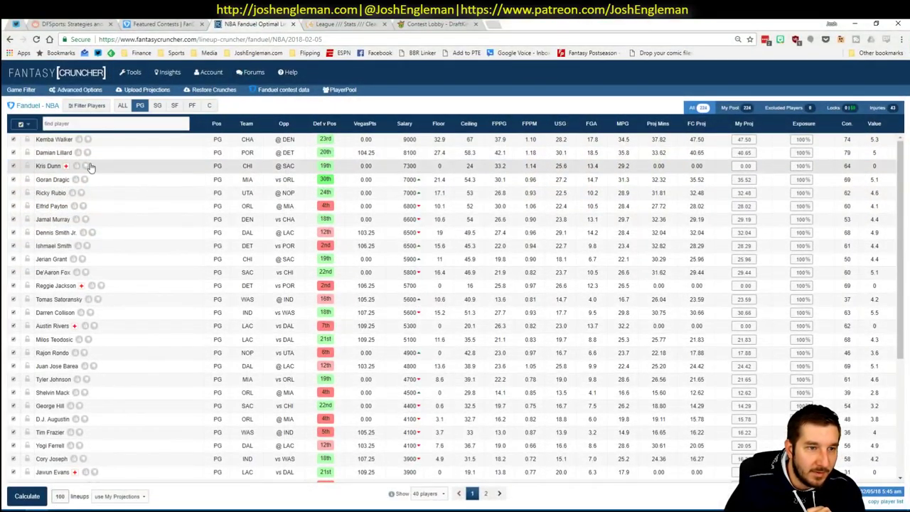
Show the SG players and review Bradley Beal's player card, then return to Excel
click(155, 107)
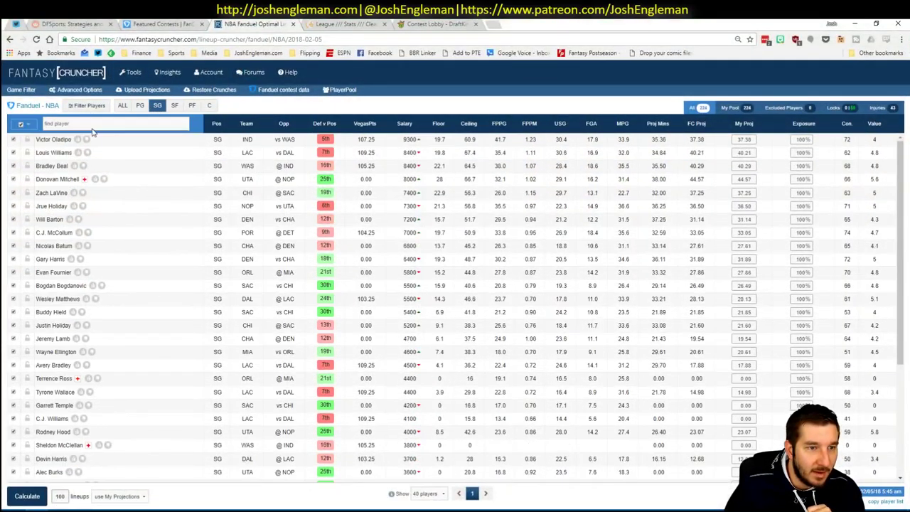
click(54, 167)
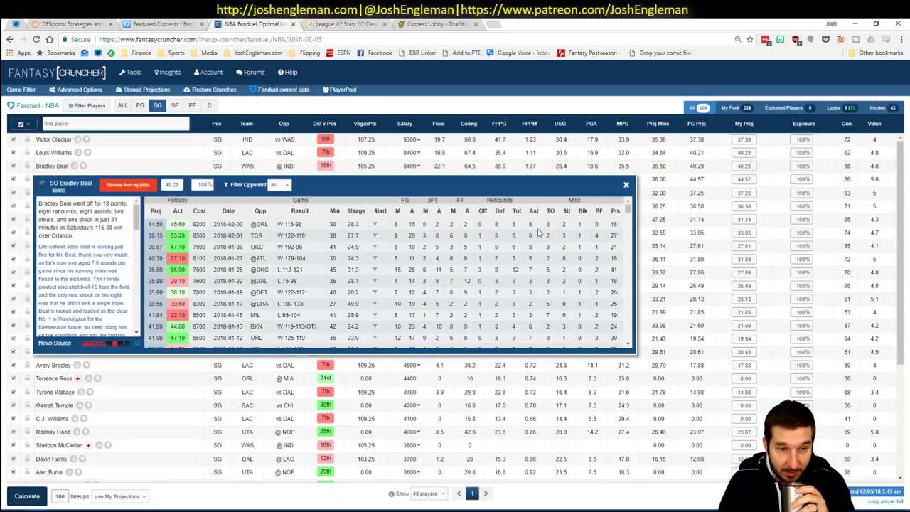
click(626, 186)
key(alt+Tab)
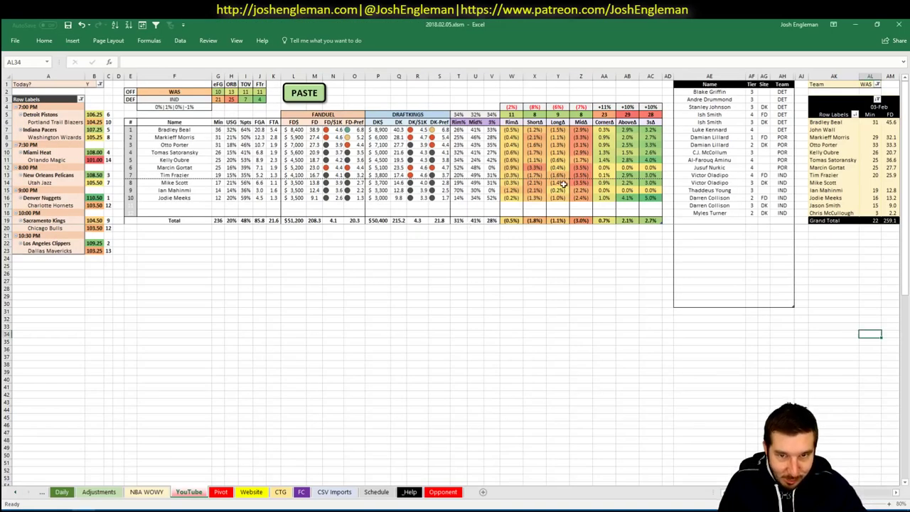
Enter Bradley Beal in AE19 with tier 3 and check the new row
click(723, 220)
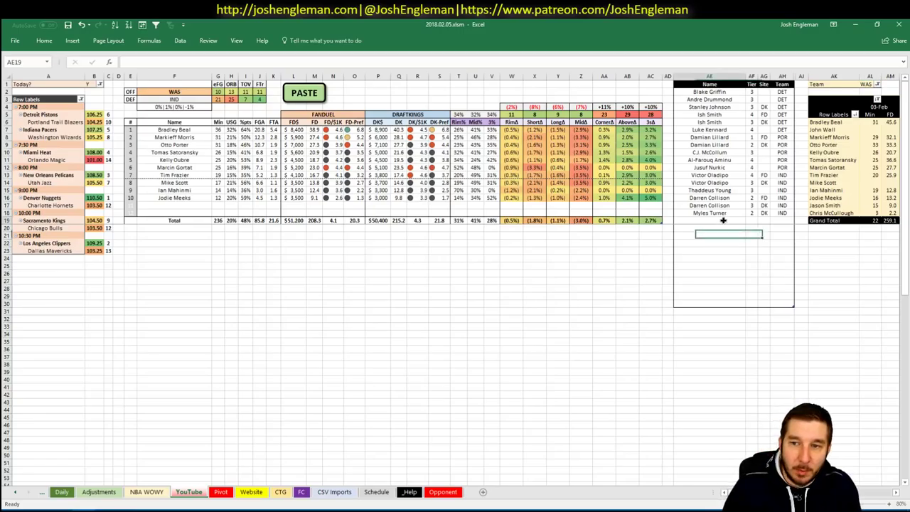
text(Bradley Be)
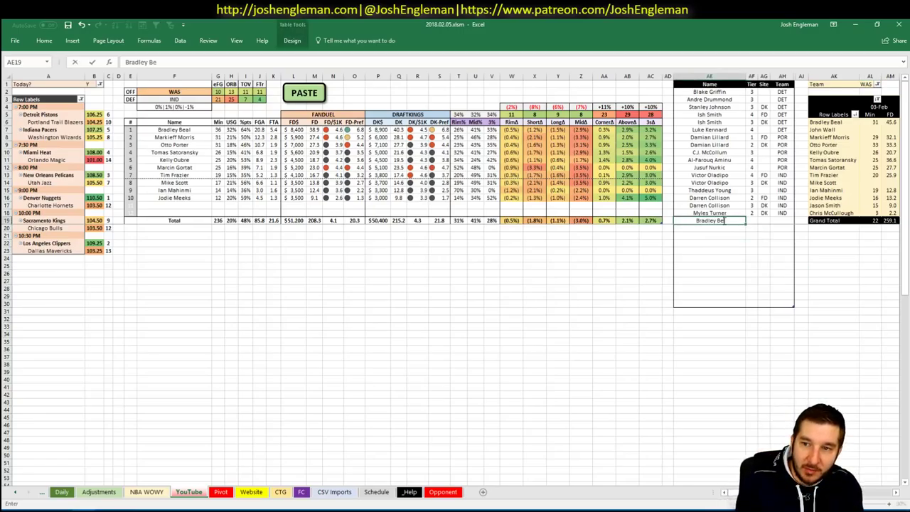
text(al)
key(Tab)
text(3)
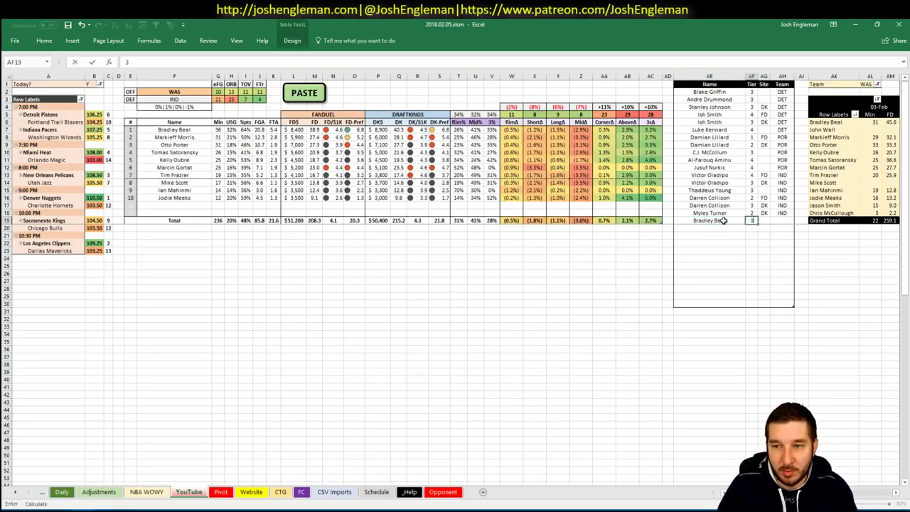
key(Return)
click(723, 221)
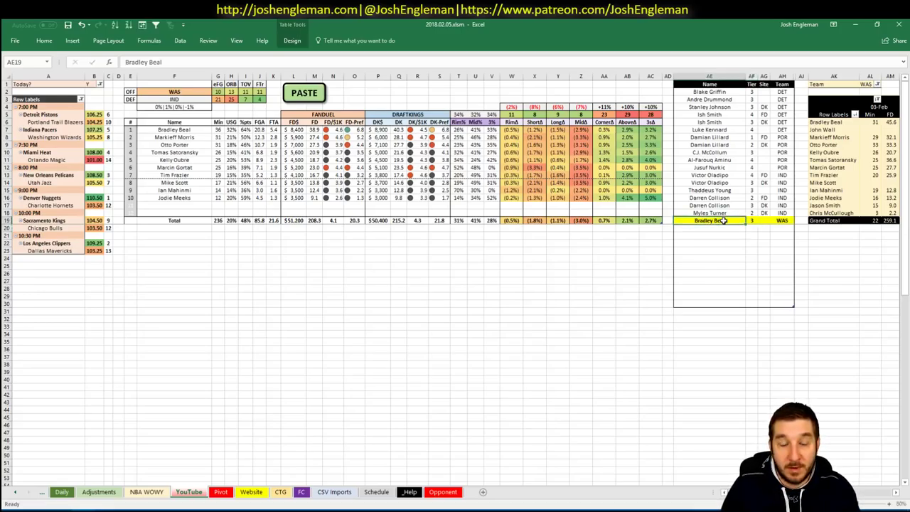
click(721, 228)
click(722, 221)
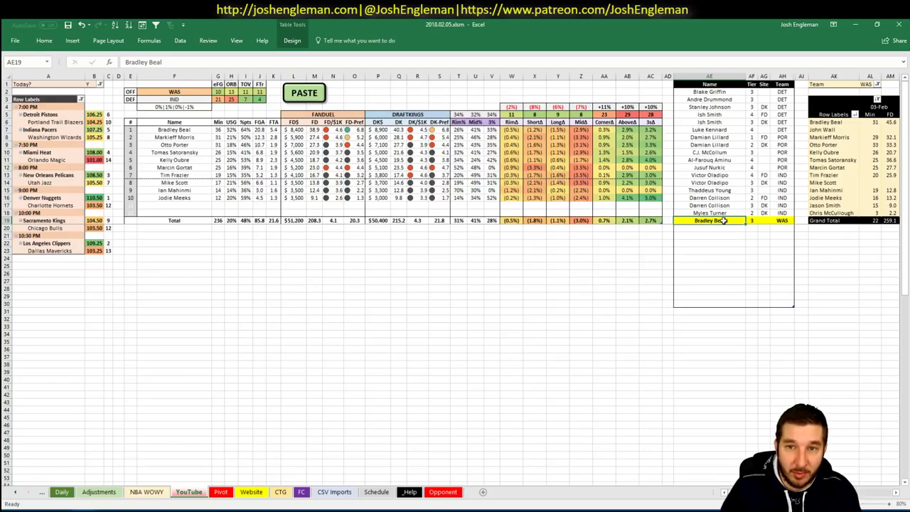
click(722, 227)
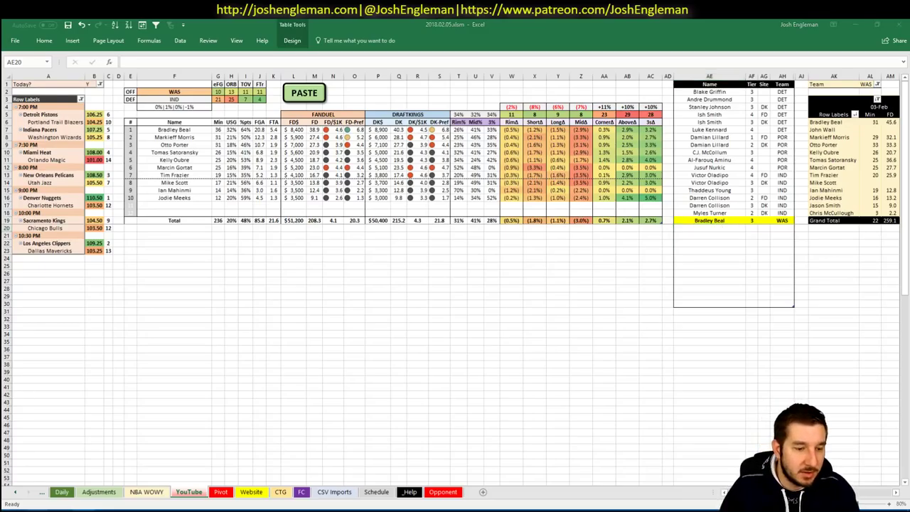
key(alt+Tab)
click(377, 23)
click(235, 95)
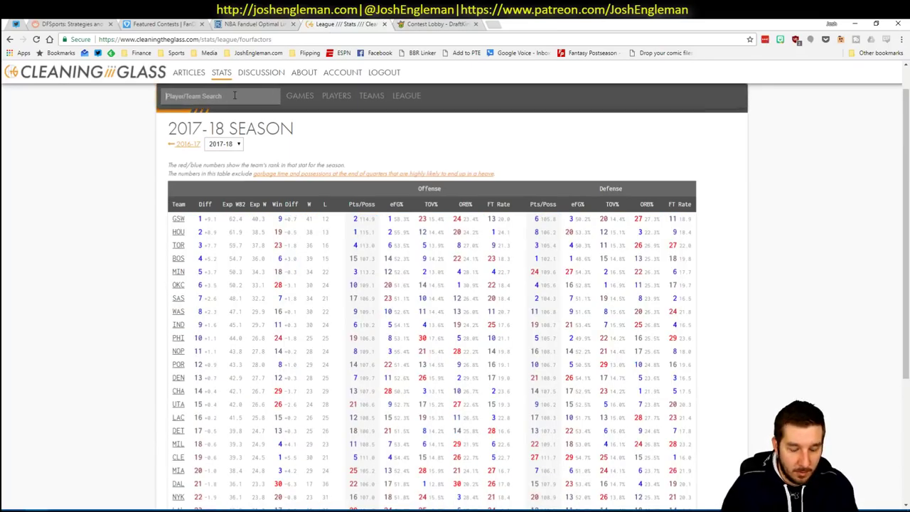
text(be)
click(235, 95)
text(al)
key(Return)
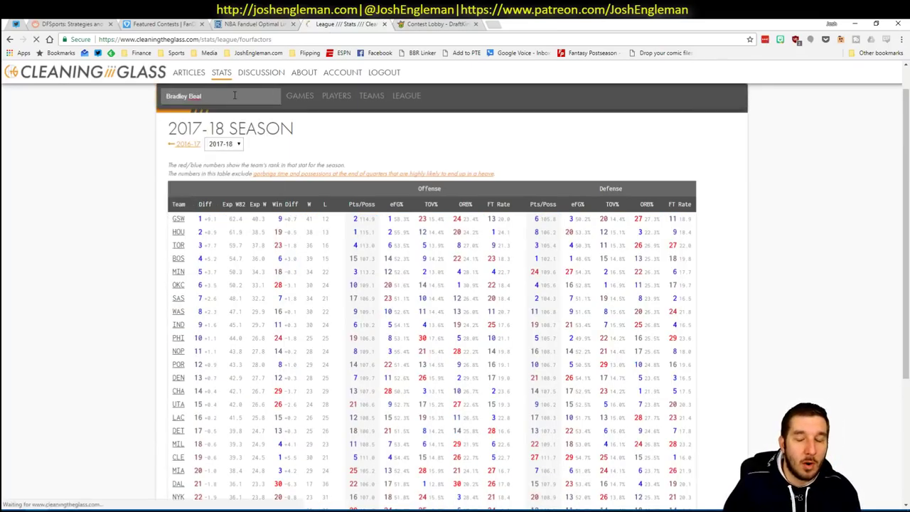
key(alt+Tab)
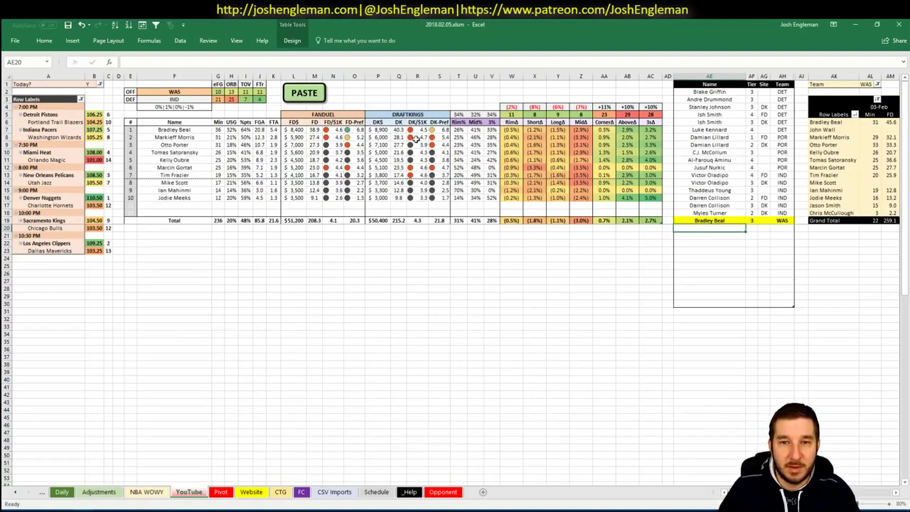
key(alt+Tab)
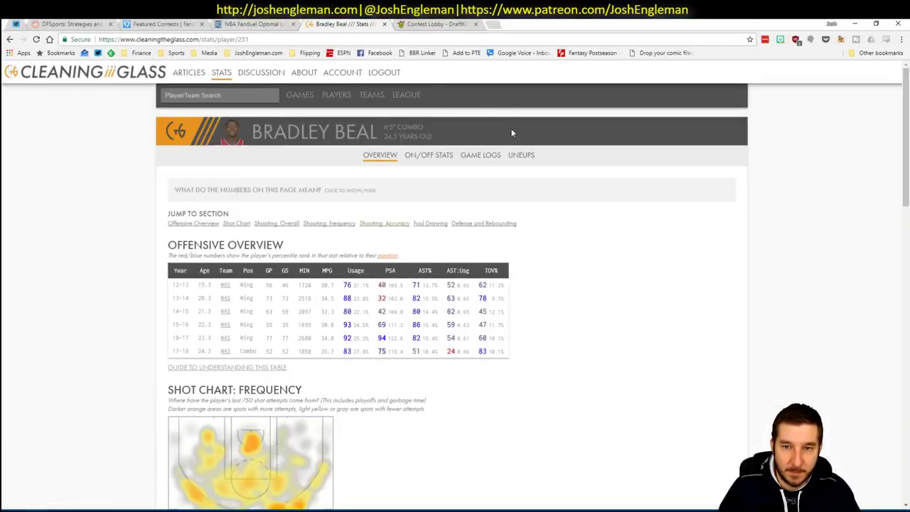
click(528, 162)
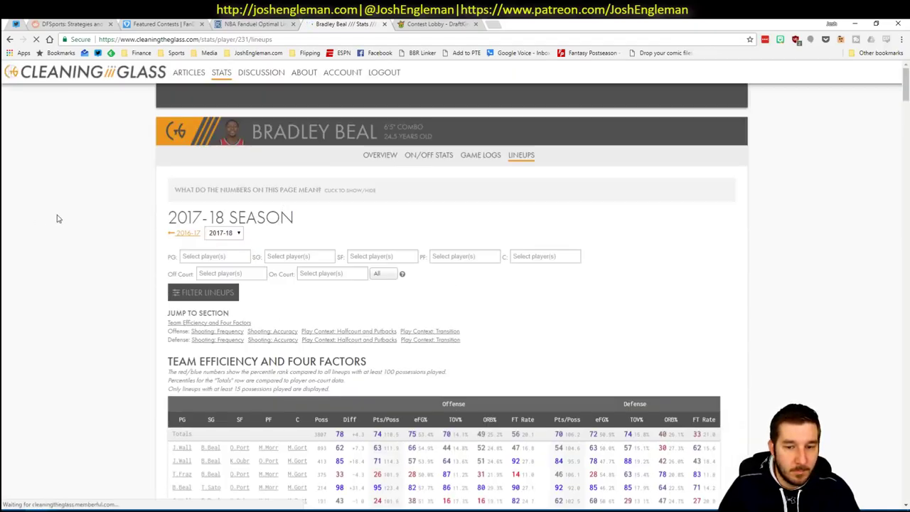
scroll(61, 220, down, 4)
scroll(60, 220, up, 5)
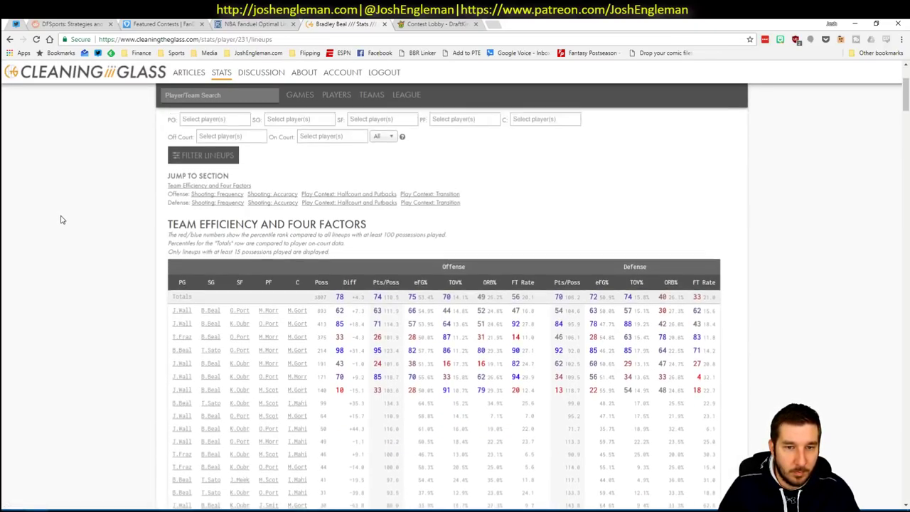
click(208, 337)
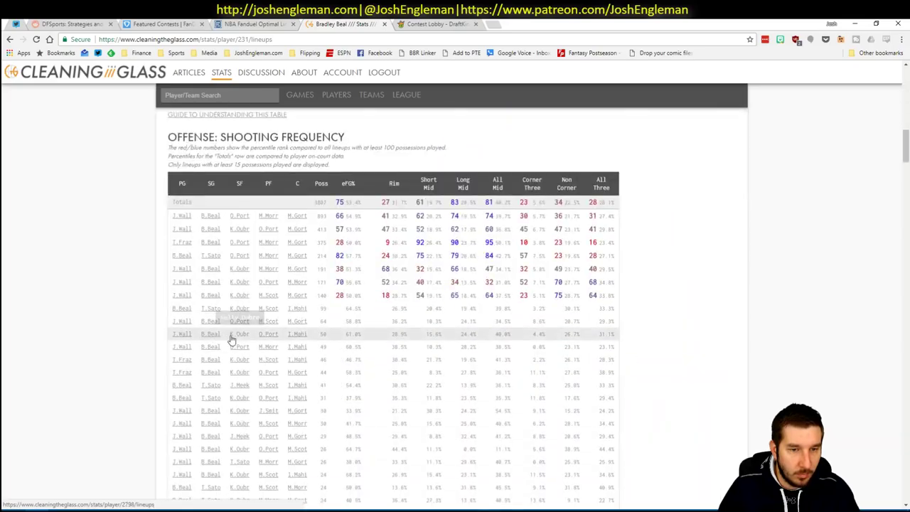
scroll(507, 277, up, 10)
scroll(506, 277, down, 10)
scroll(497, 279, up, 2)
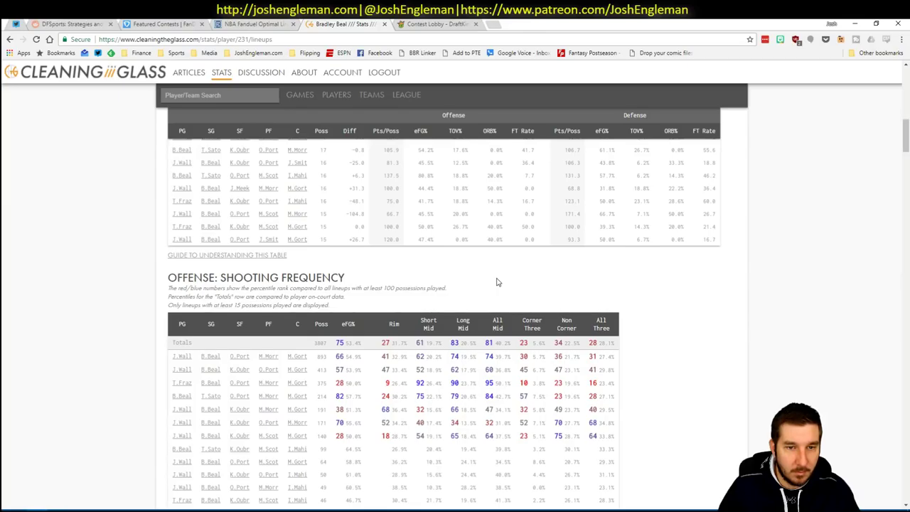
scroll(497, 282, up, 5)
key(alt+Tab)
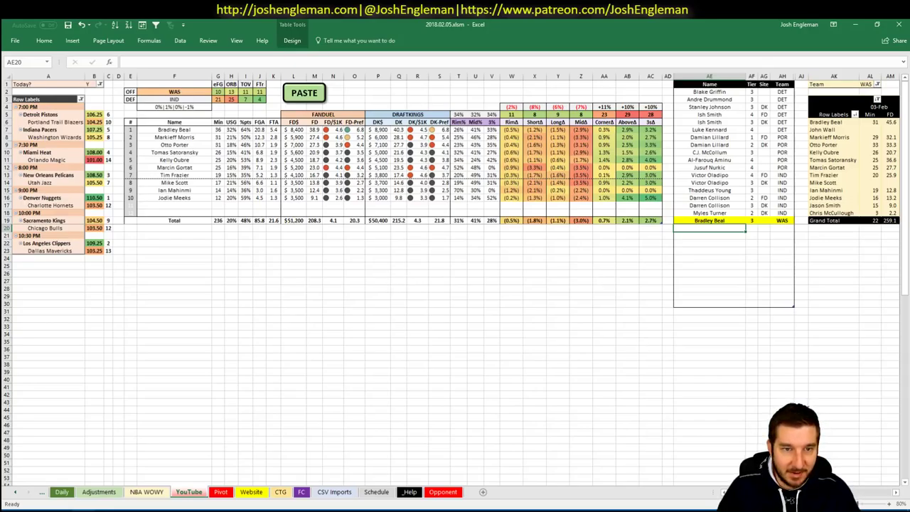
Add the next WAS player in AE20 with tier 3 in AF20
scroll(455, 284, right, 5)
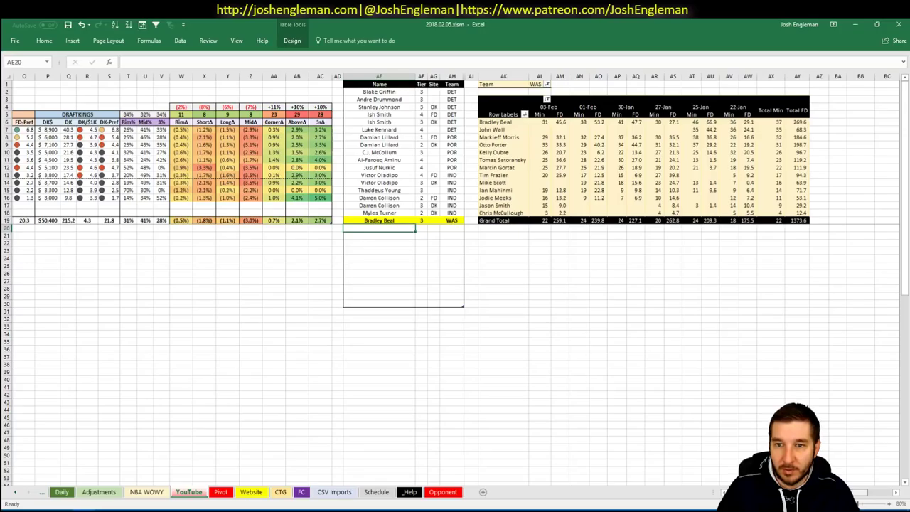
scroll(671, 227, left, 5)
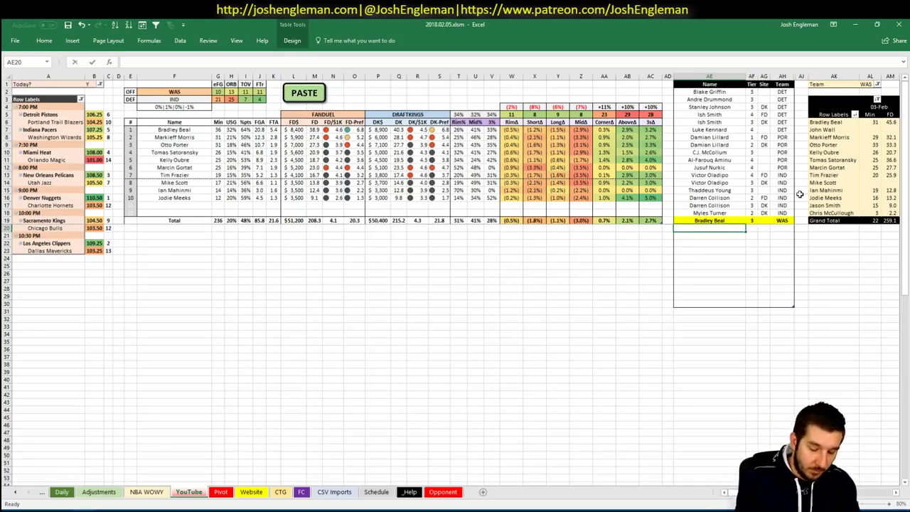
text(Marikeff Mor)
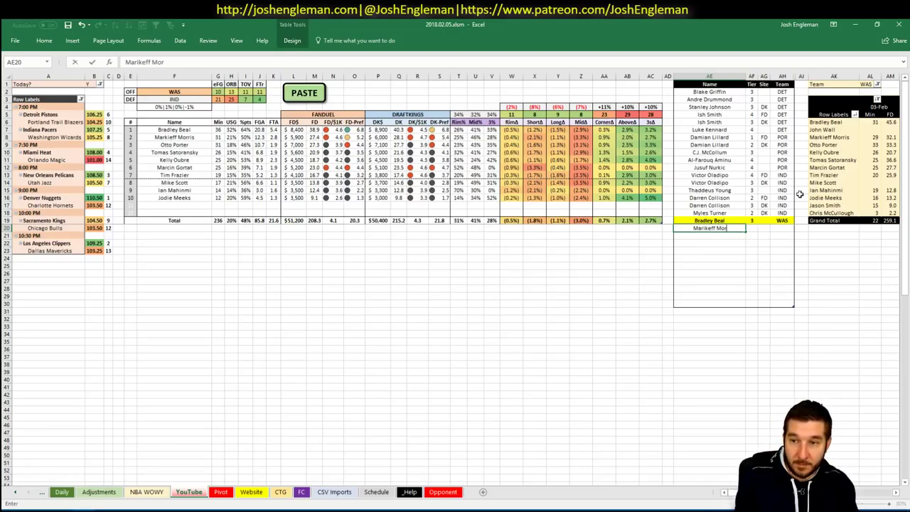
text(ris)
key(Return)
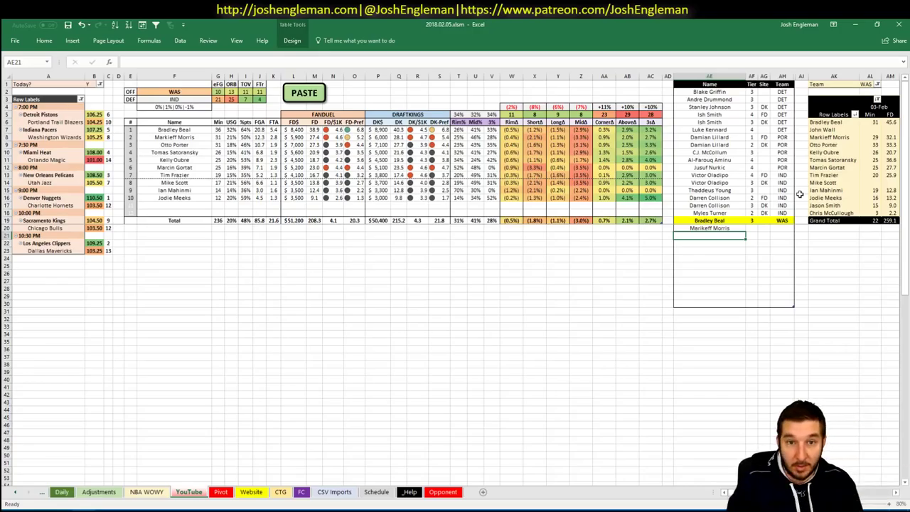
click(751, 228)
text(3)
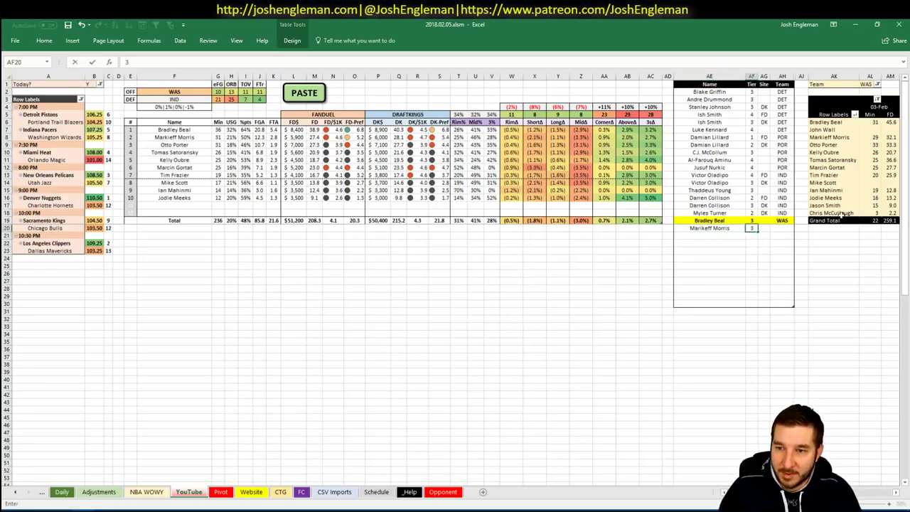
key(Tab)
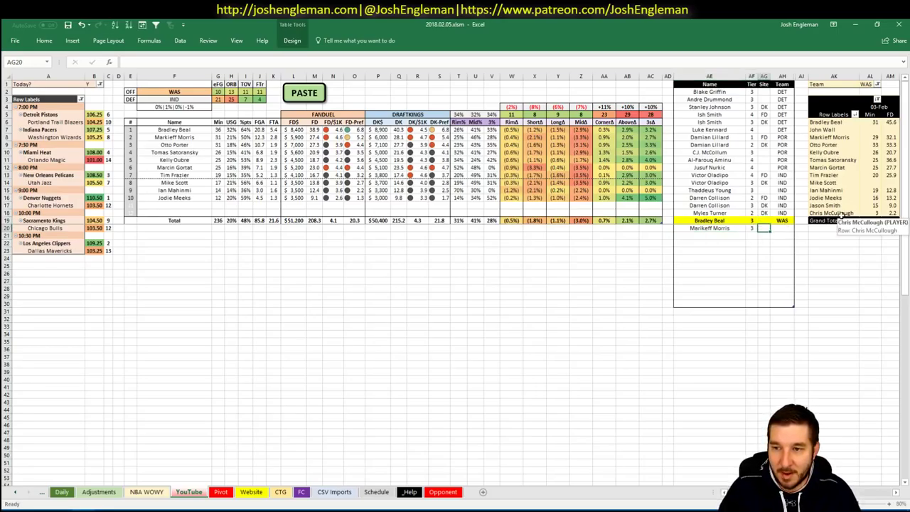
Correct the misspelled name in AE20 to Markieff Morris
click(709, 227)
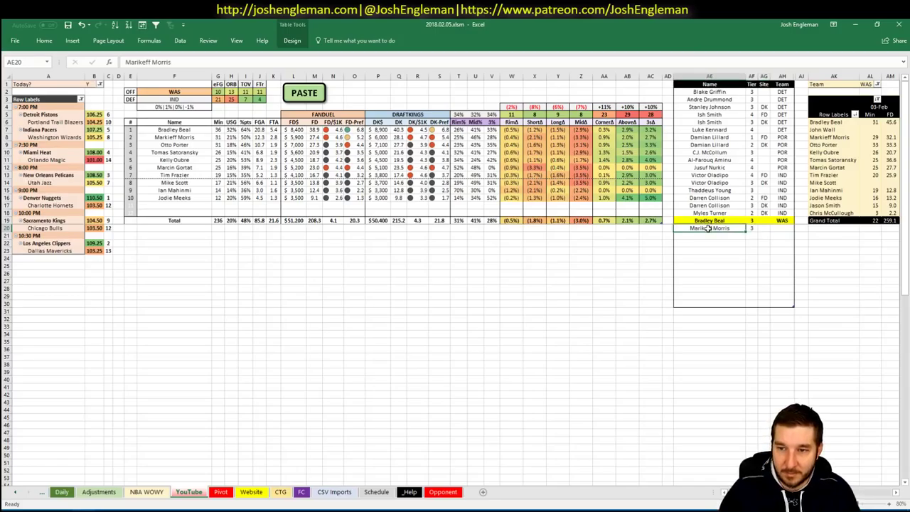
text(Markieff Morris)
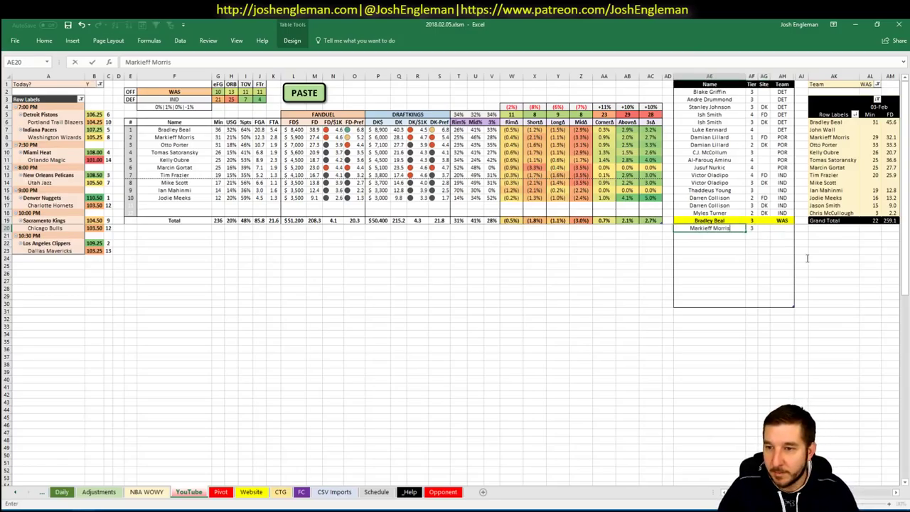
key(Return)
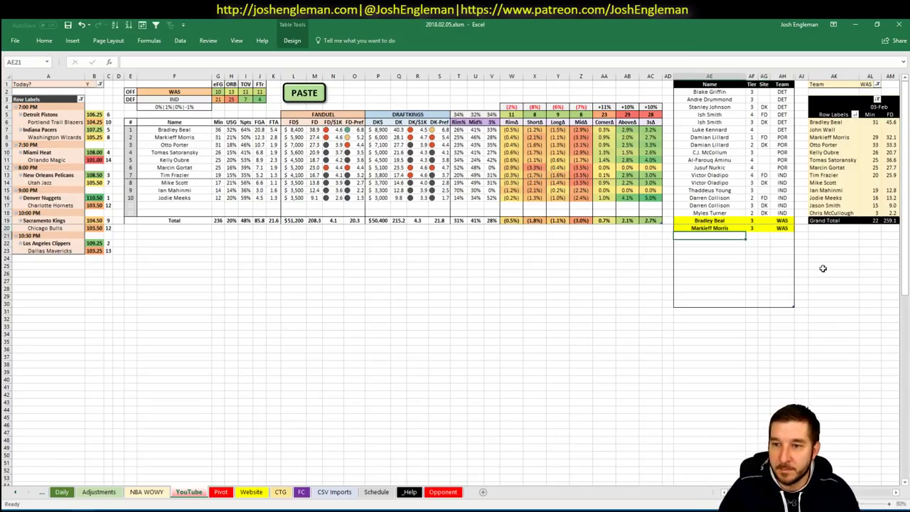
click(439, 250)
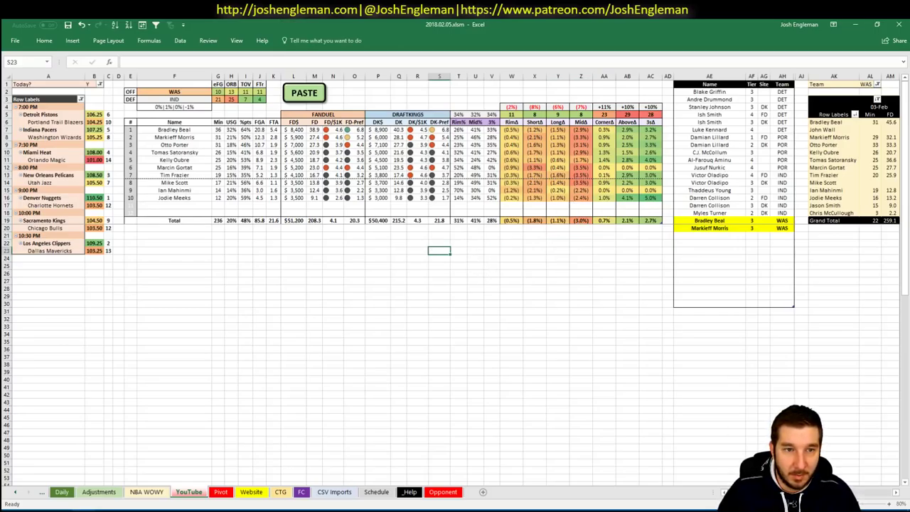
drag(729, 492, 739, 492)
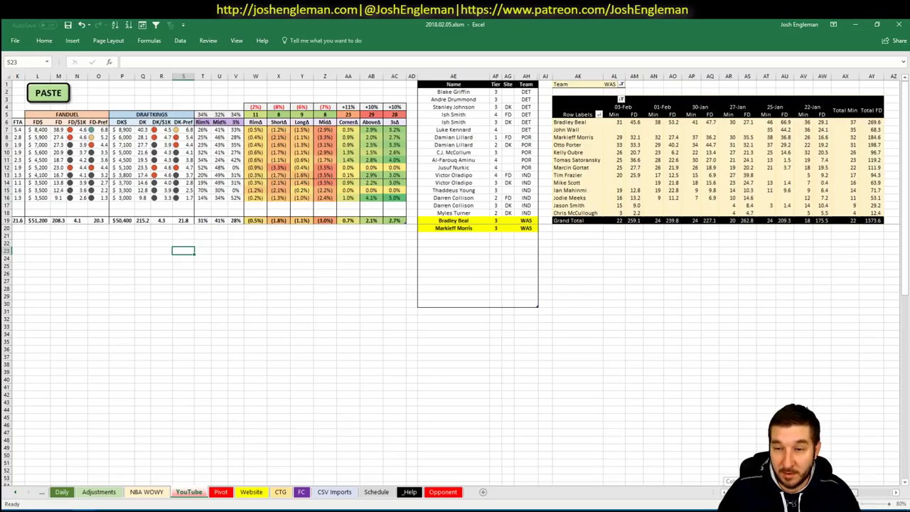
drag(739, 491, 723, 490)
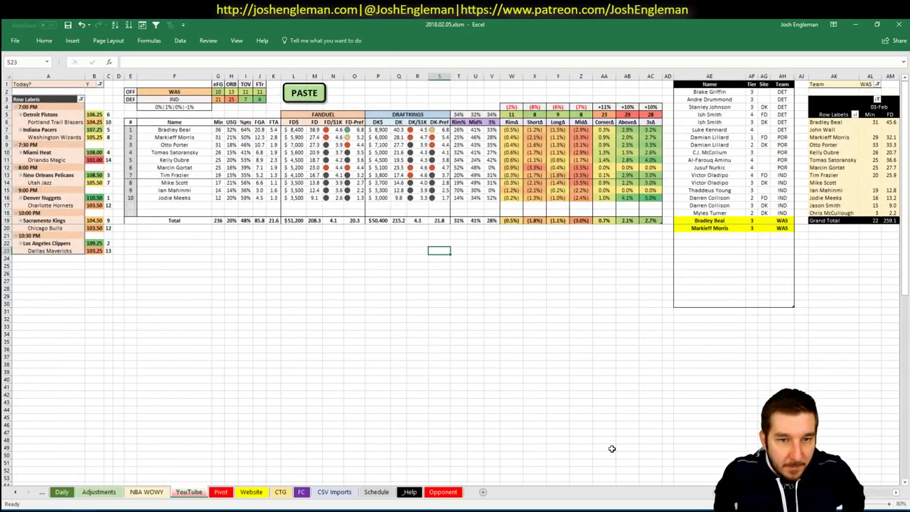
click(731, 228)
click(728, 232)
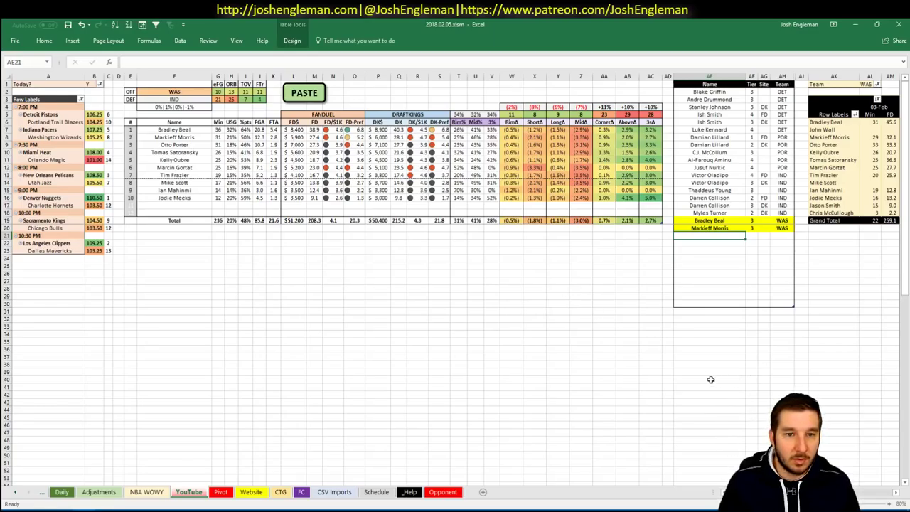
scroll(711, 380, right, 5)
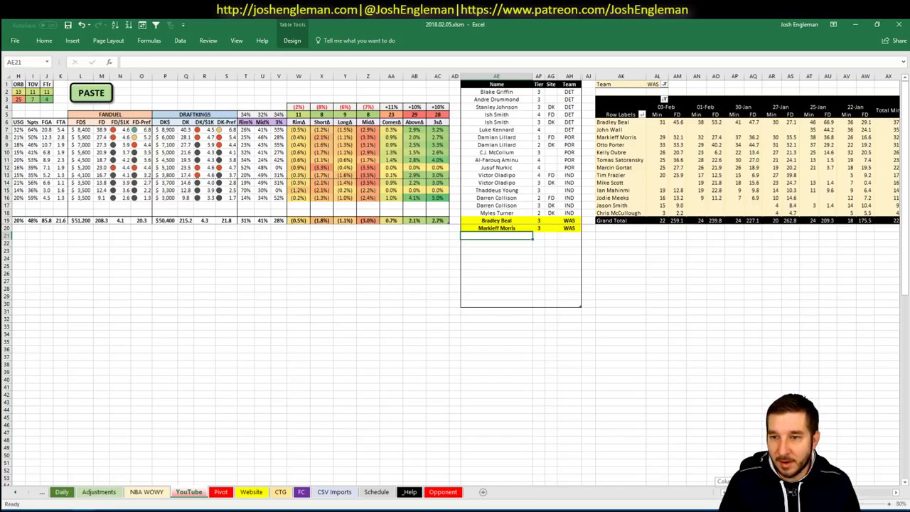
scroll(679, 481, left, 5)
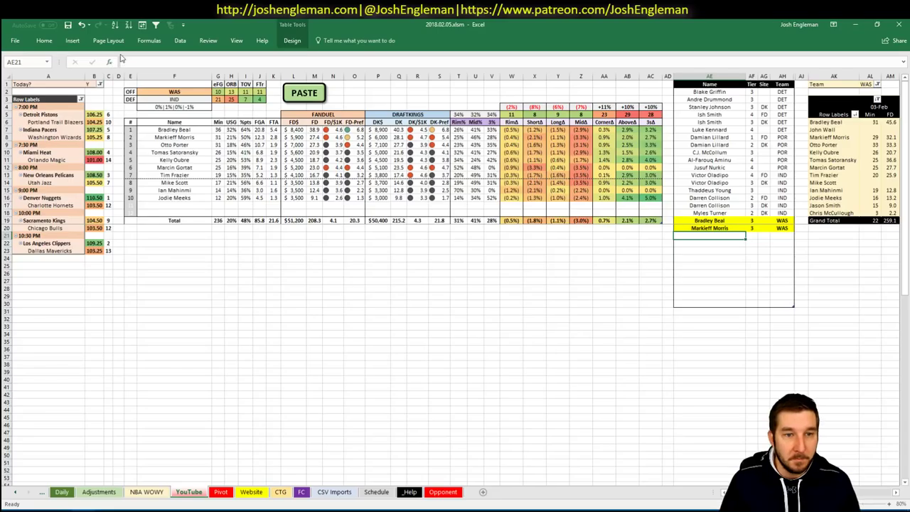
Change the analysed team in F2 from WAS to MIA
click(166, 91)
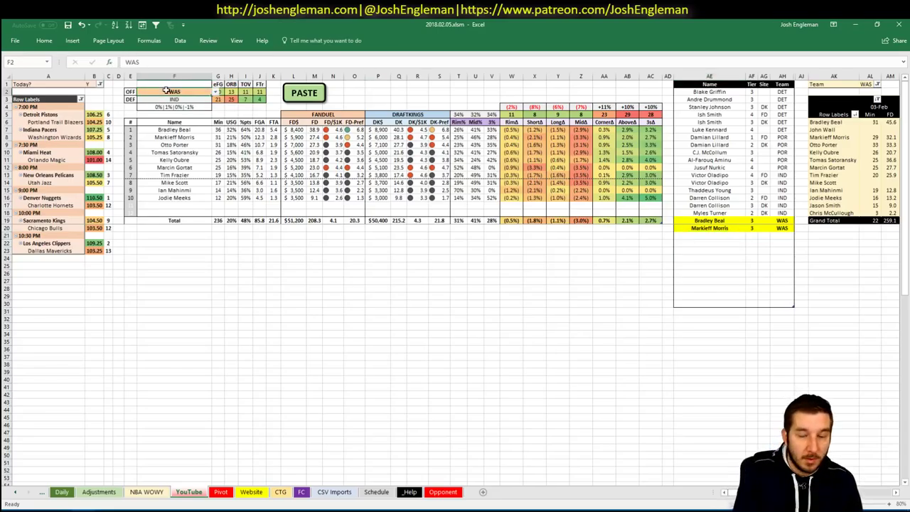
text(MIA)
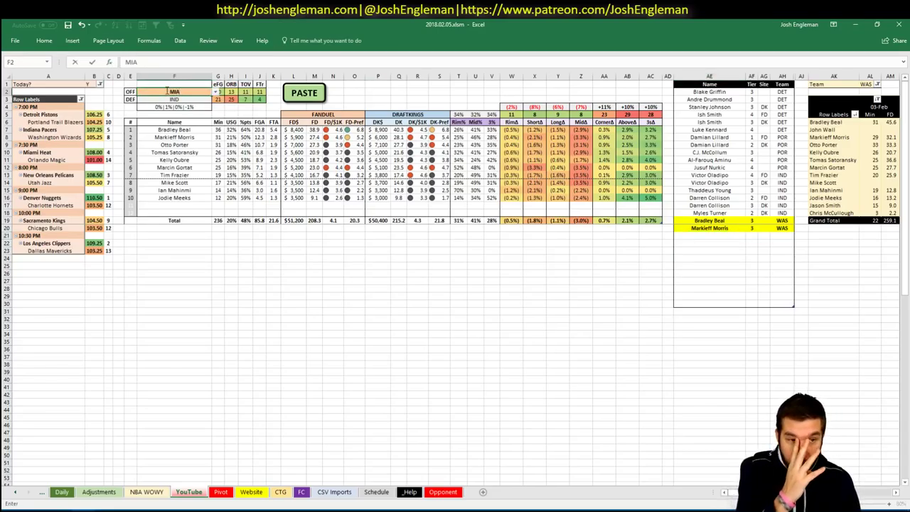
key(Return)
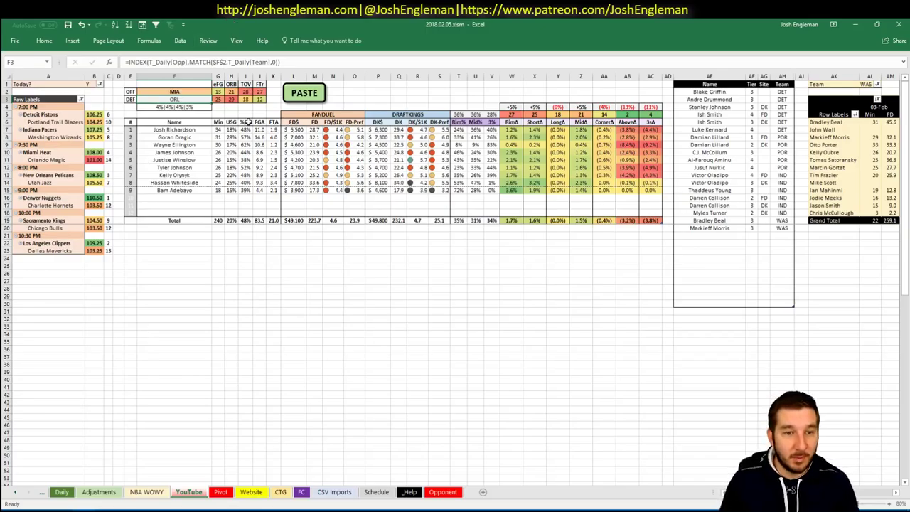
click(677, 265)
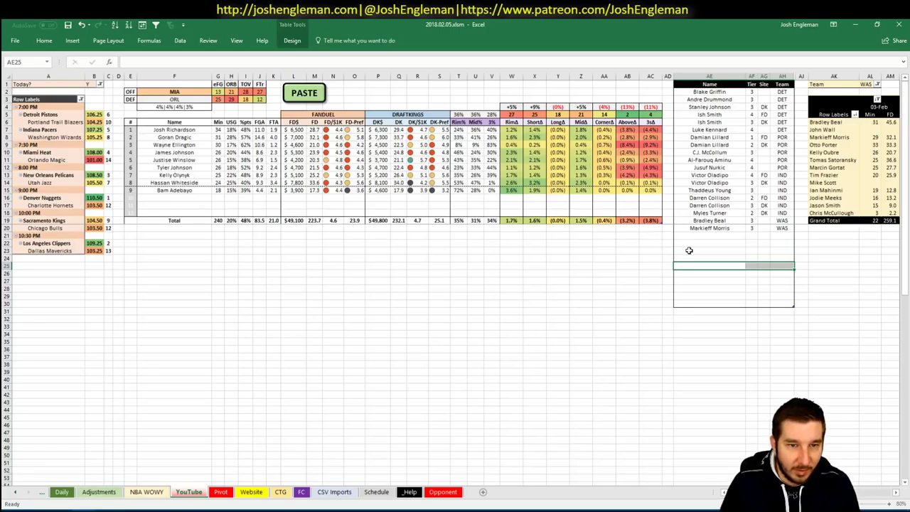
click(710, 236)
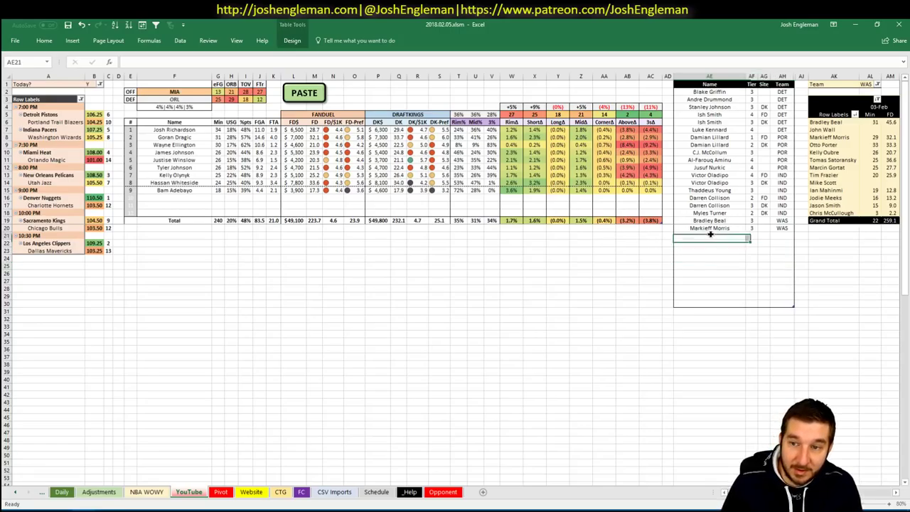
Set the minutes pivot's team filter in AL1 to MIA
click(869, 85)
text(MIA)
key(Return)
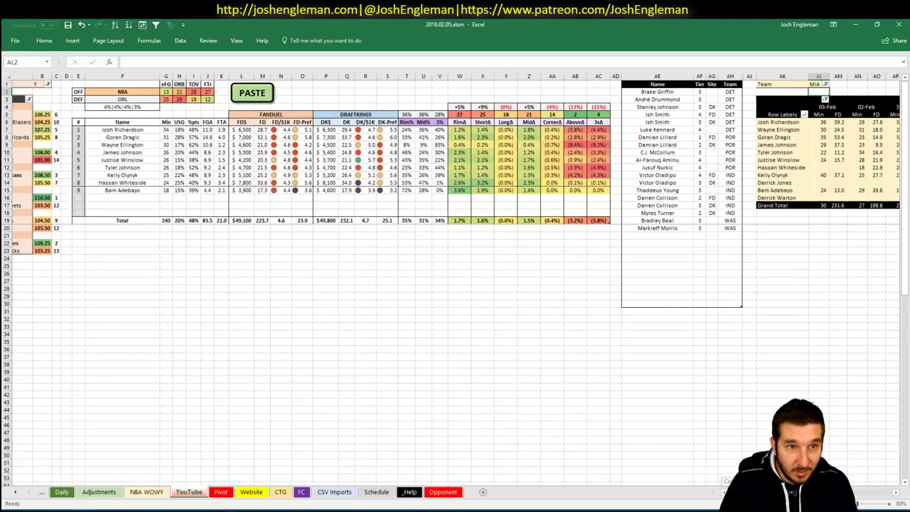
scroll(455, 277, right, 6)
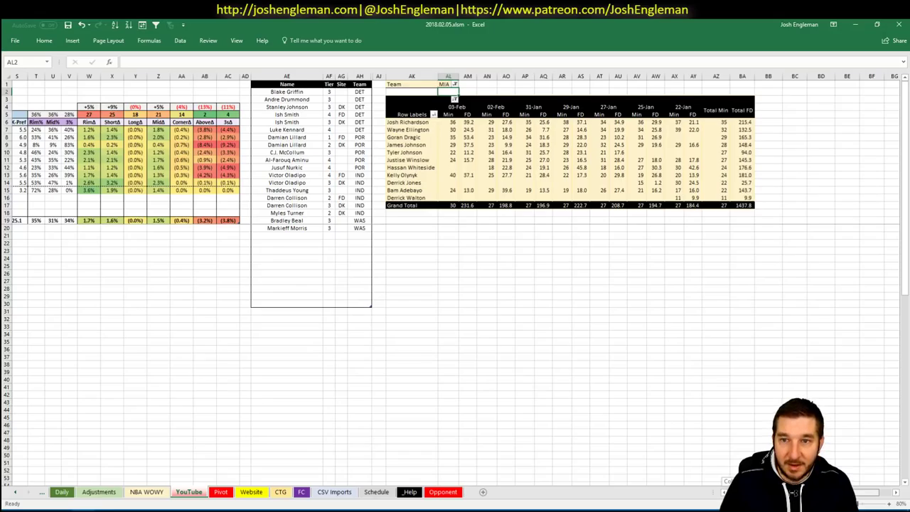
scroll(644, 469, left, 6)
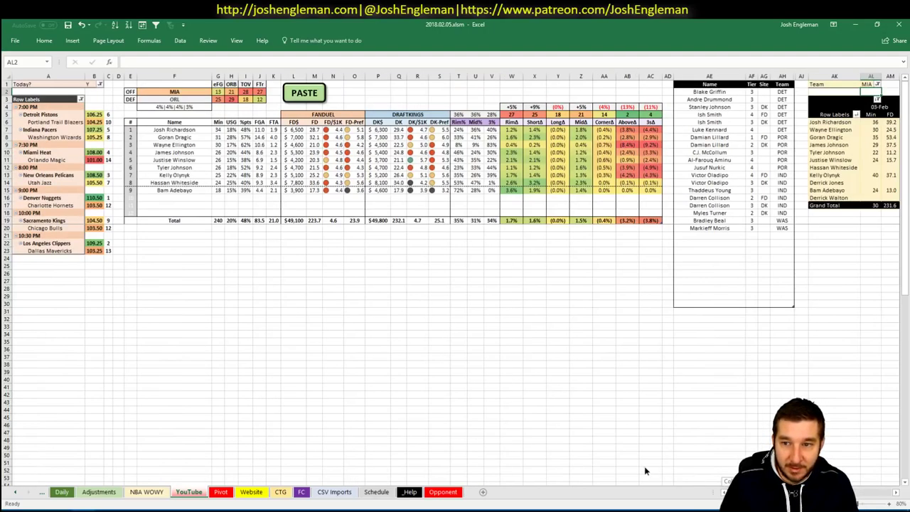
Add Josh Richardson to the next empty tier list row
click(705, 237)
text(Jo)
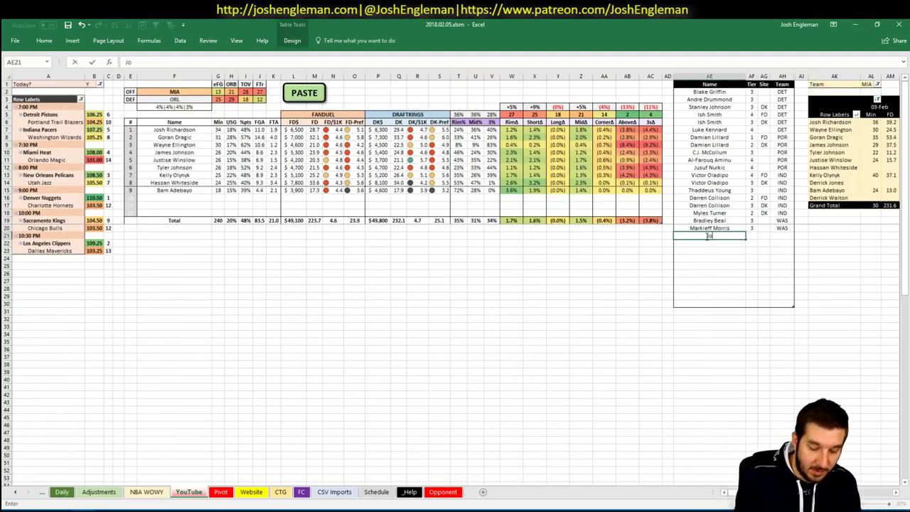
text(sh Richardson)
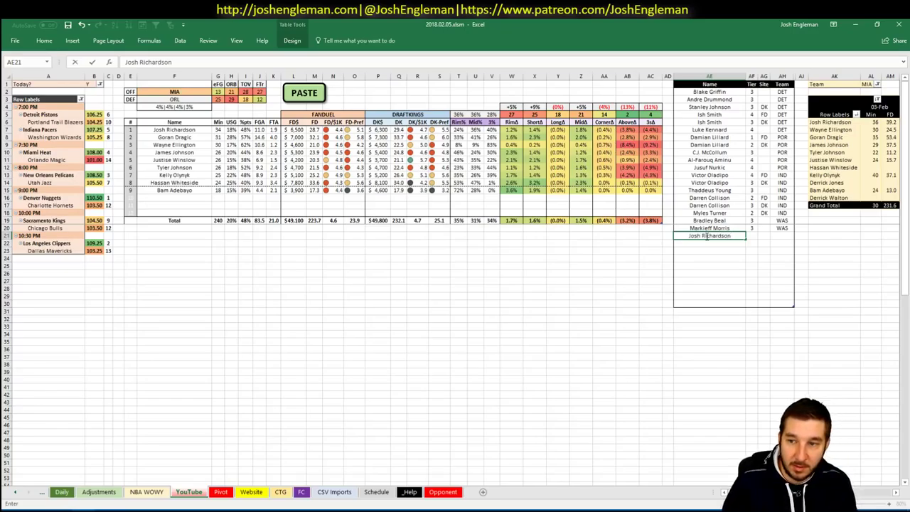
key(Return)
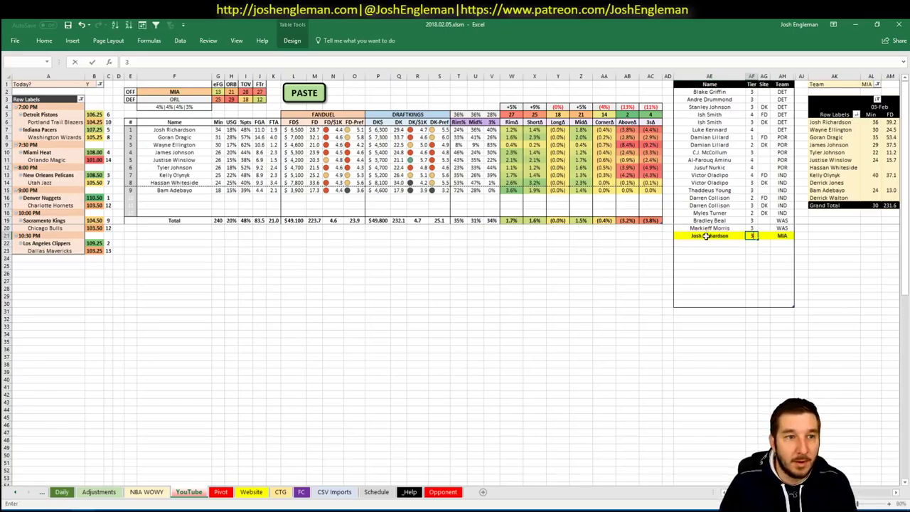
click(351, 295)
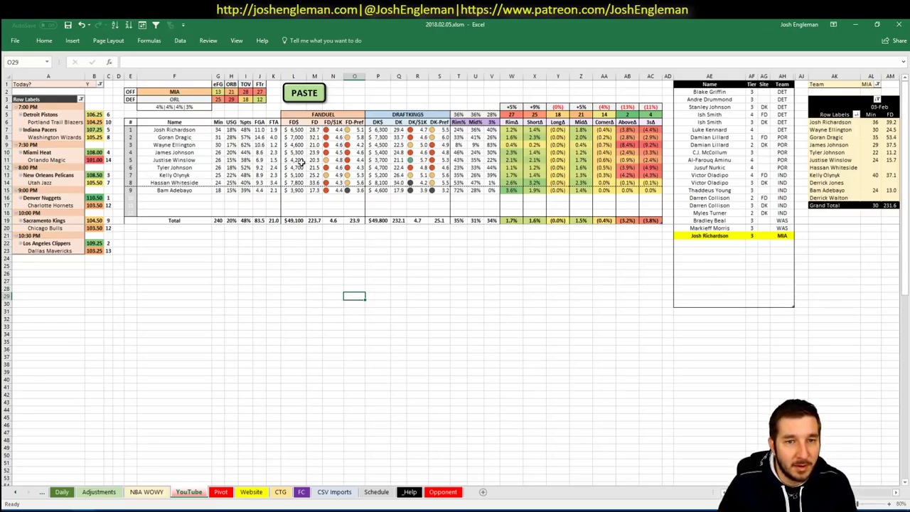
Add Goran Dragic below Josh Richardson with tier 3
click(710, 243)
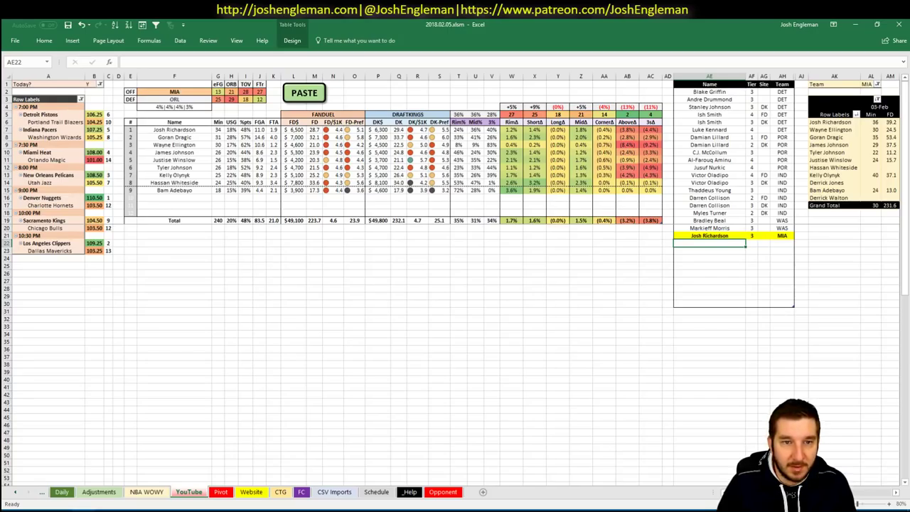
scroll(455, 278, right, 6)
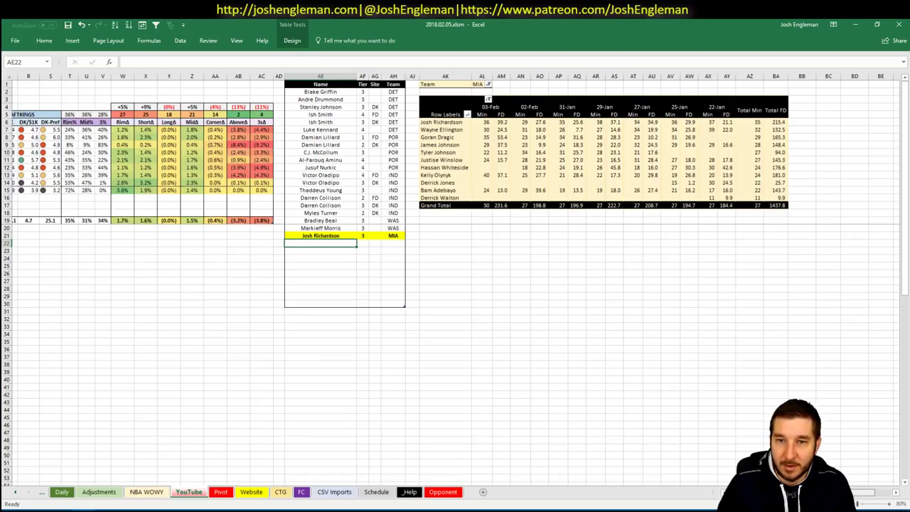
scroll(455, 277, left, 8)
scroll(455, 277, right, 8)
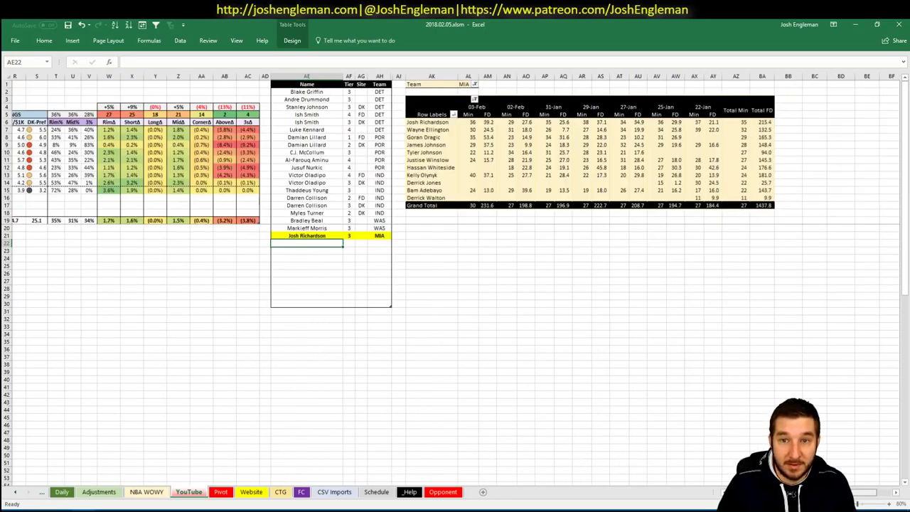
scroll(712, 464, left, 6)
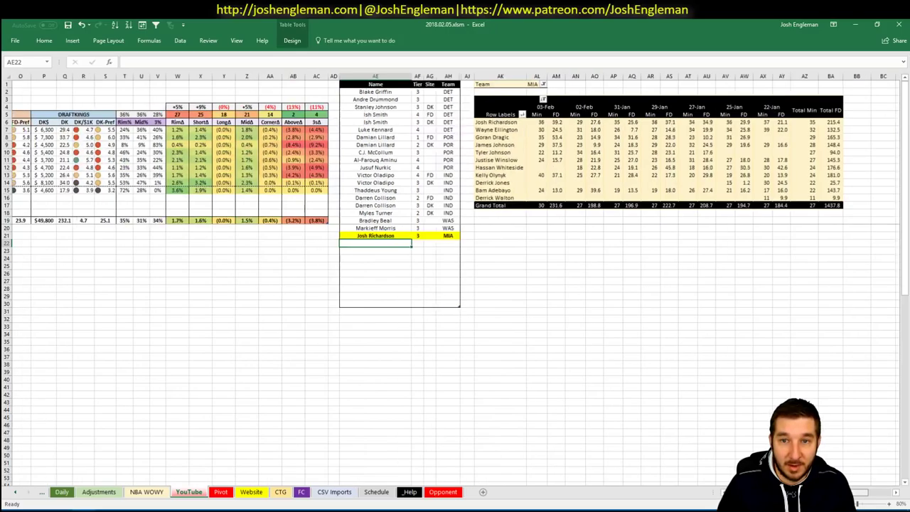
text(Goran Dragic)
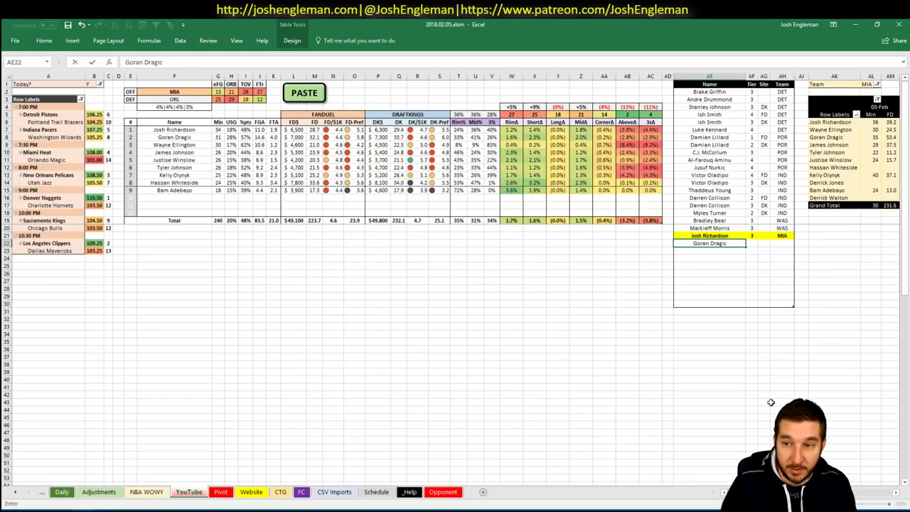
key(Tab)
text(3)
key(Return)
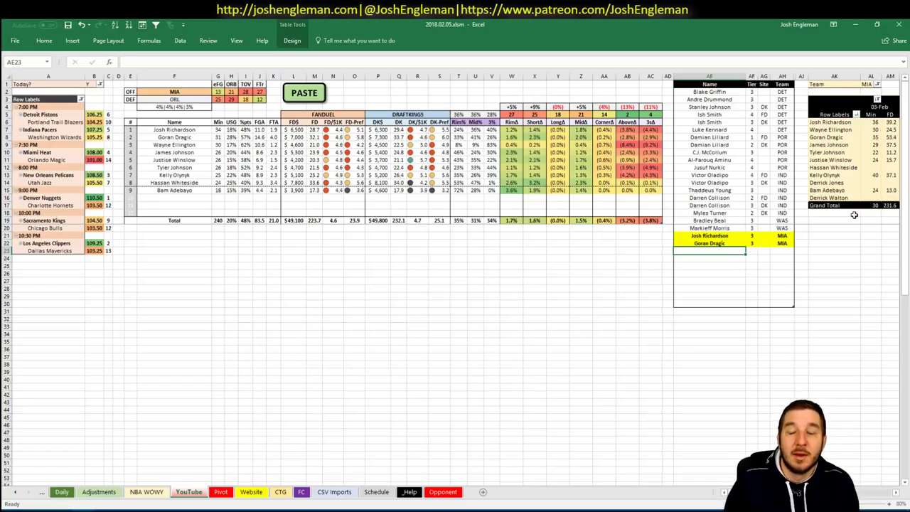
Enter Wayne Ellington and James Johnson in the next two name cells
text(Wayne El)
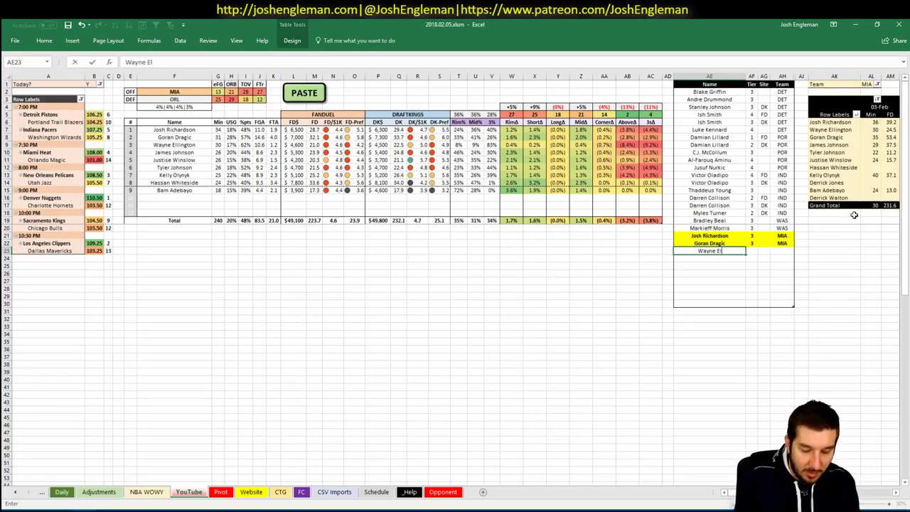
text(lington)
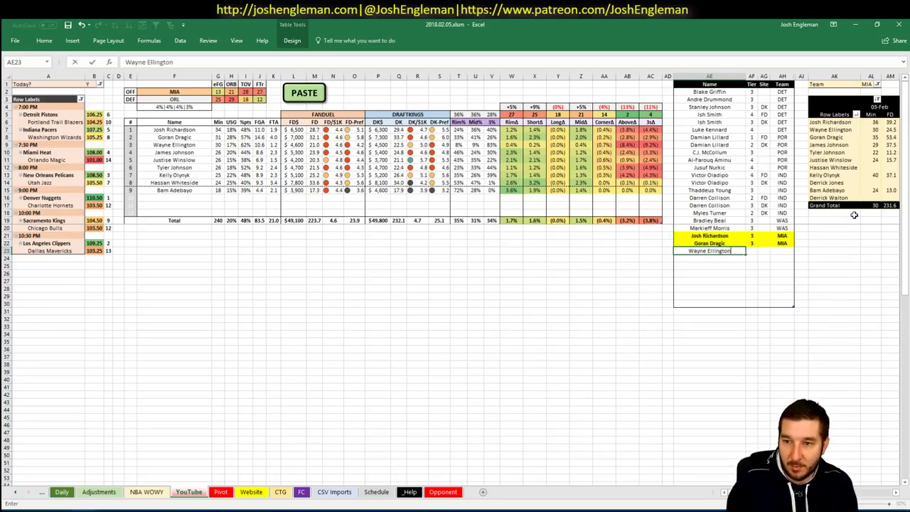
key(Return)
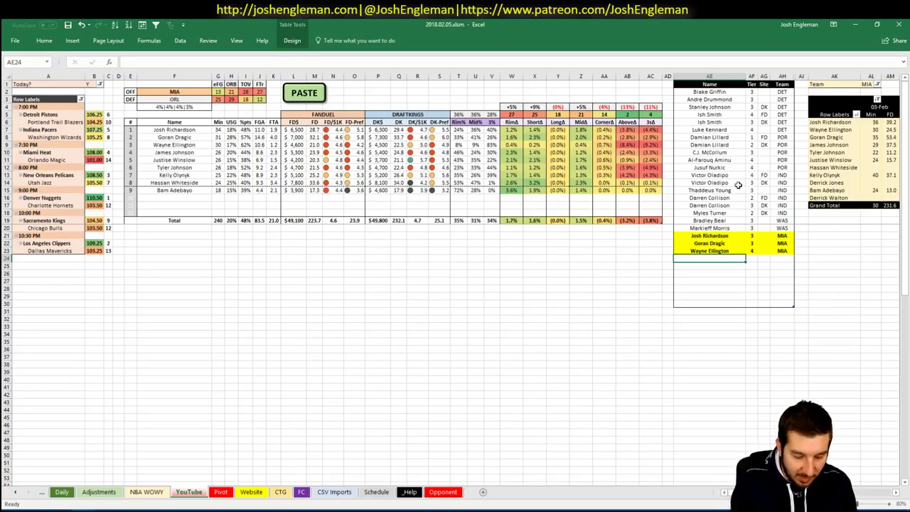
text(James Johnson)
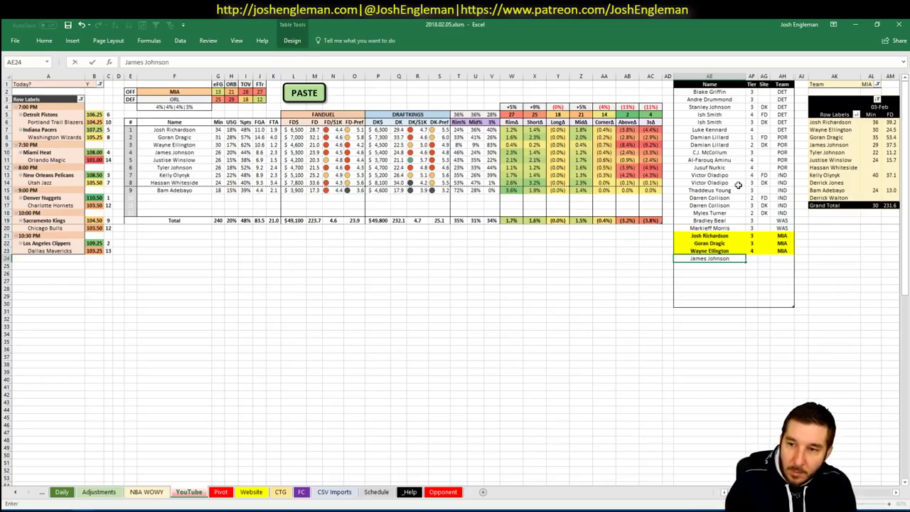
key(Return)
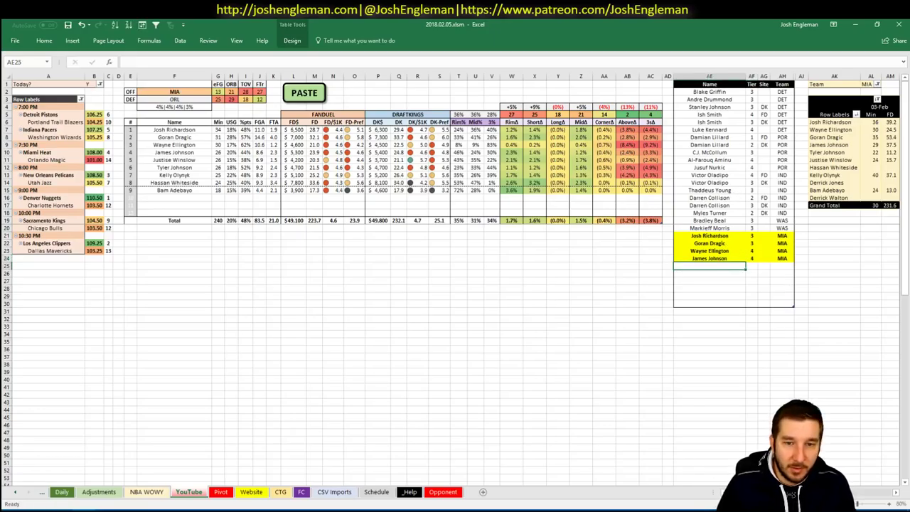
Add a Justise Winslow row to the tier list at tier 4 for FD
scroll(455, 277, right, 5)
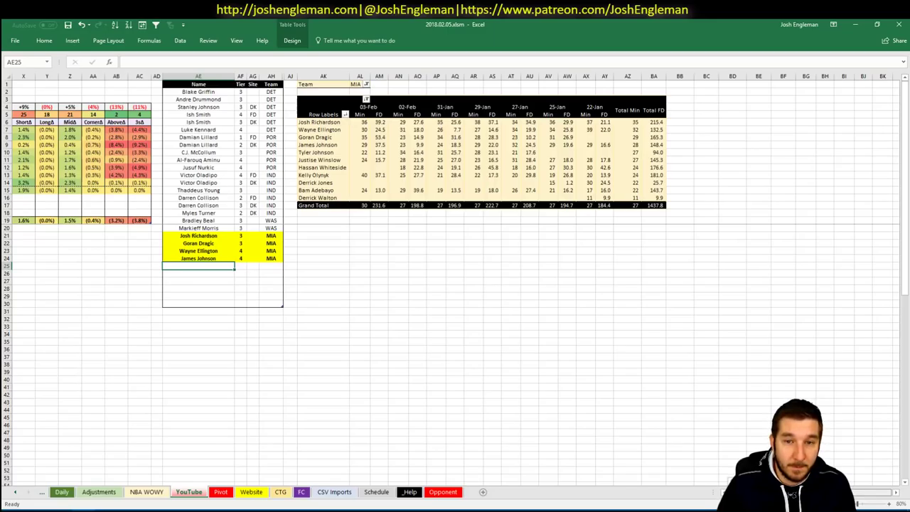
scroll(455, 277, left, 2)
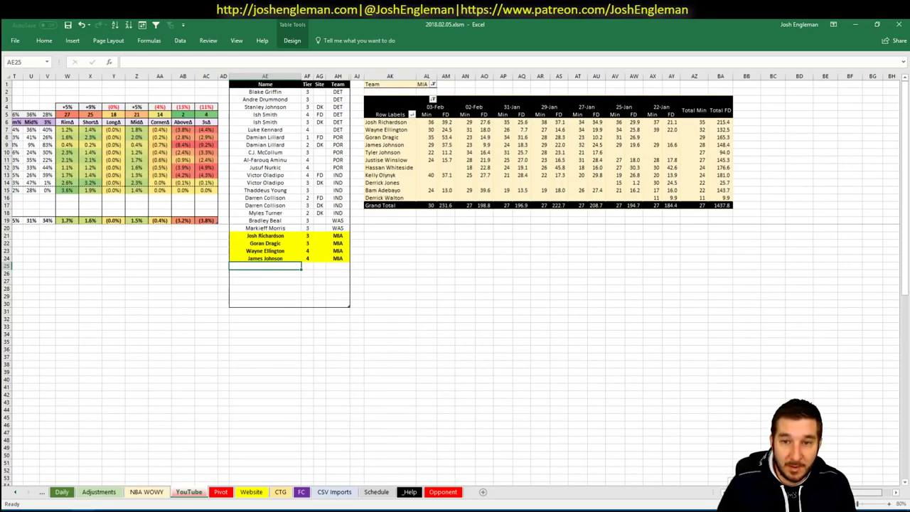
scroll(681, 477, left, 6)
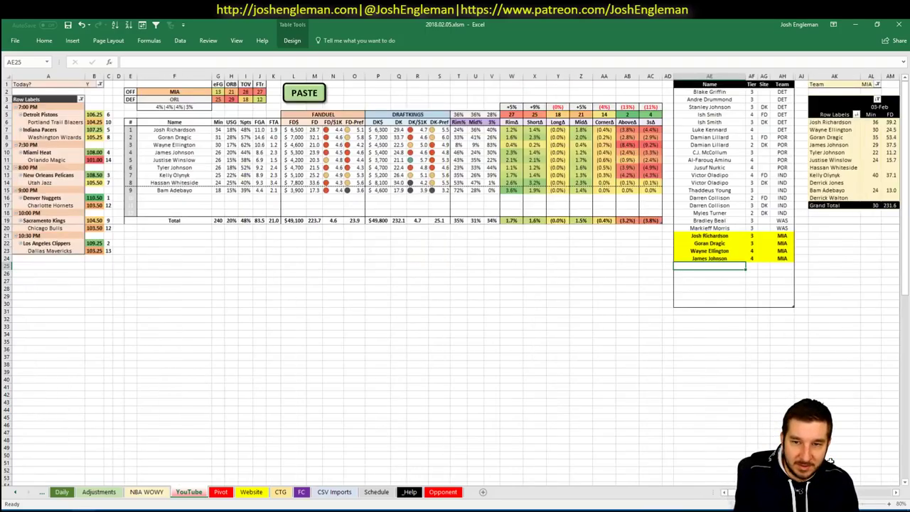
text(Just)
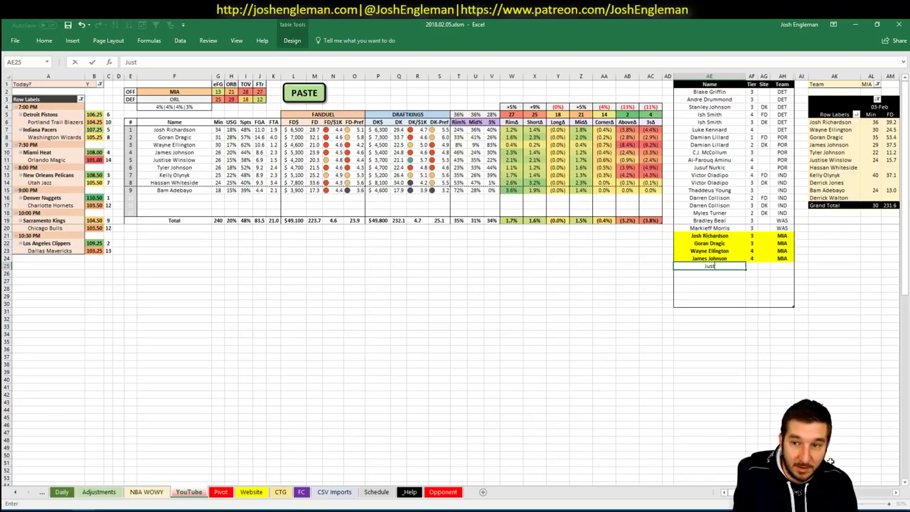
text(ise Winslow)
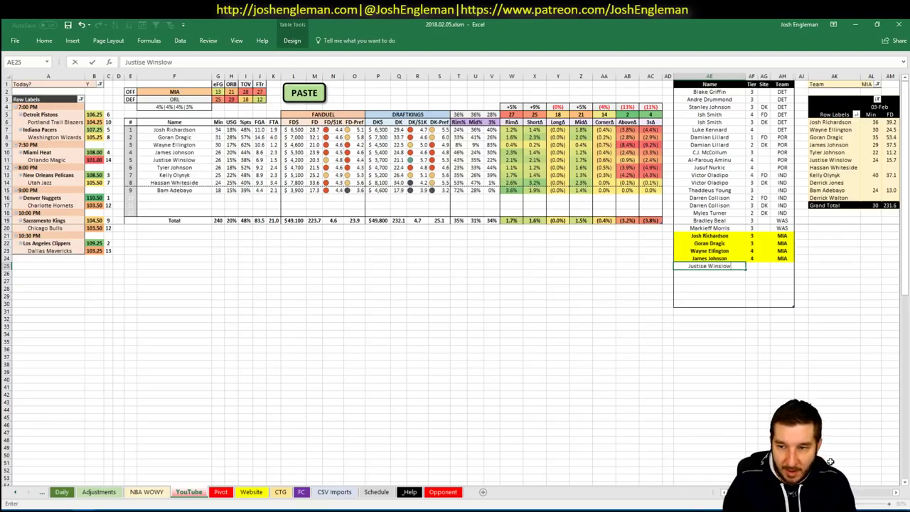
key(Tab)
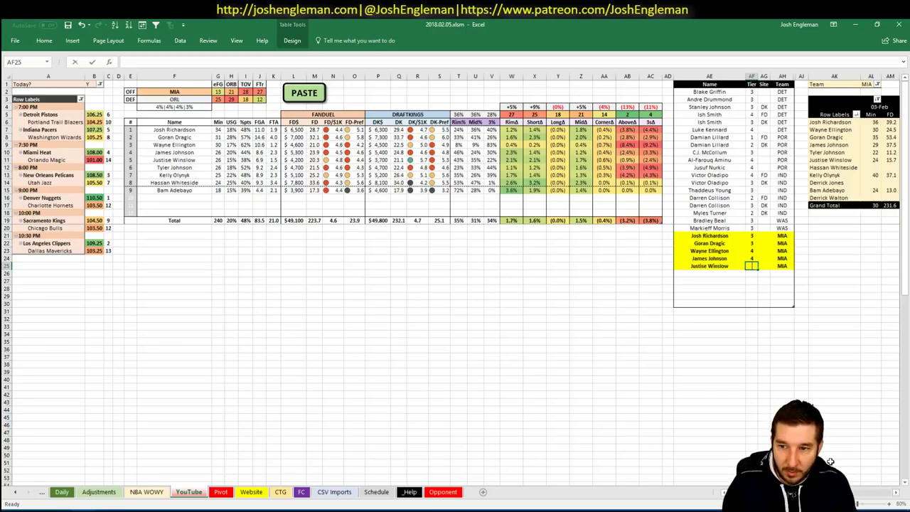
text(4)
key(Tab)
text(FD)
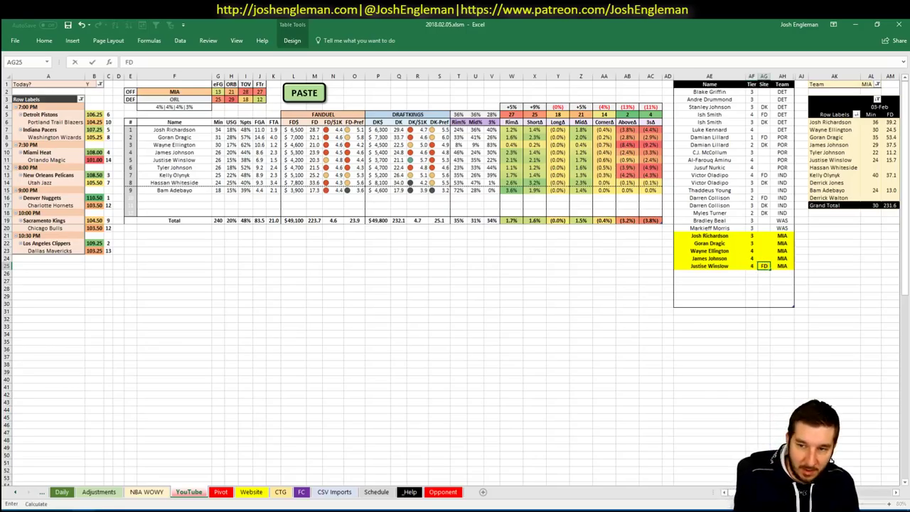
key(Return)
Add a second Justise Winslow row at tier 3 for DK
text(Justi)
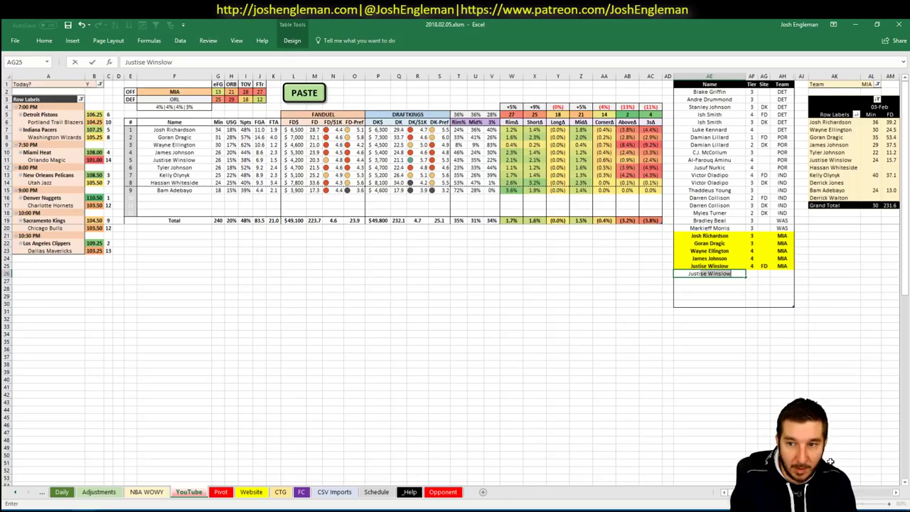
text(se Winslow)
key(Tab)
text(3)
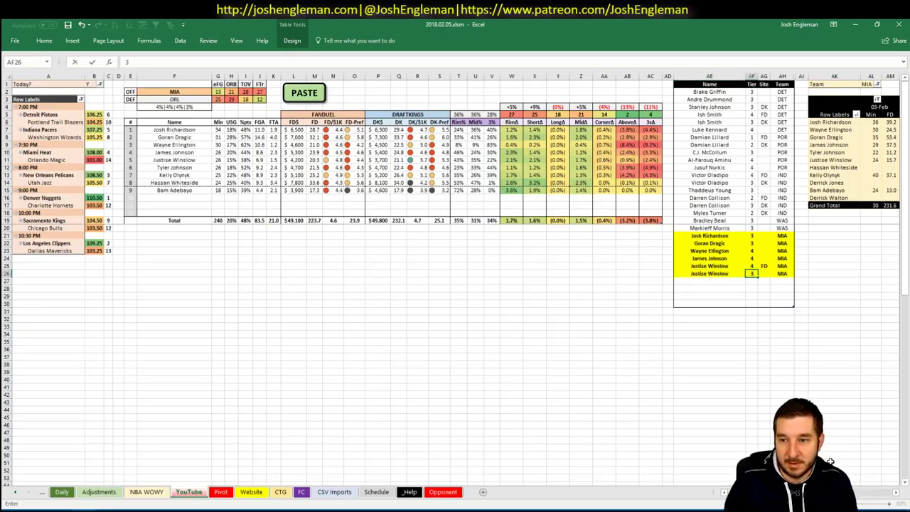
key(Tab)
text(DK)
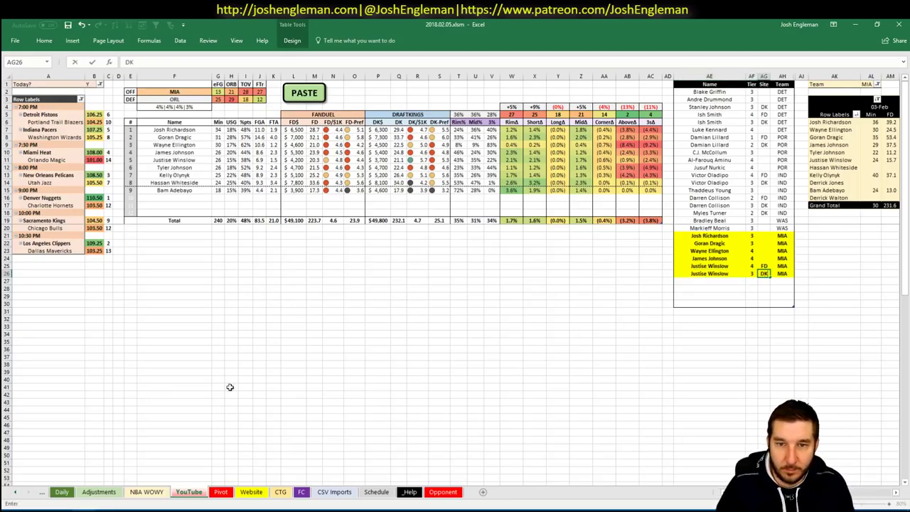
key(Tab)
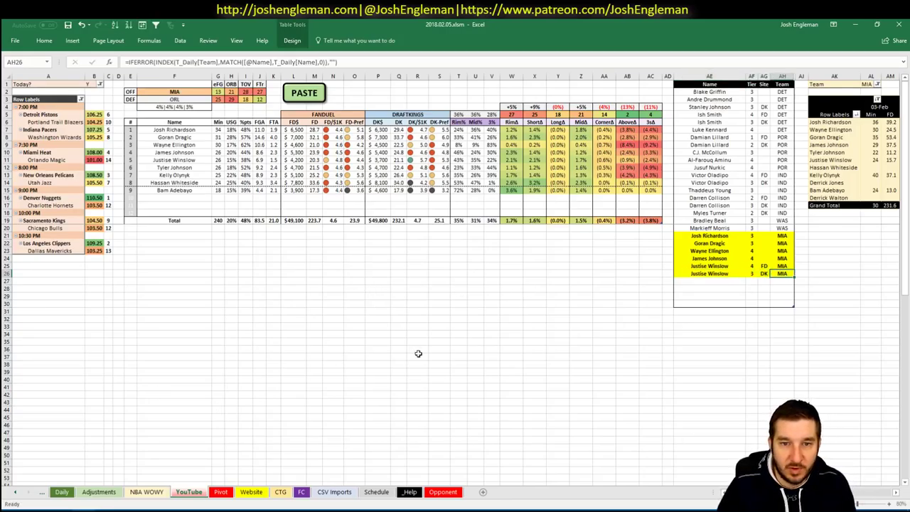
Add Kelly Olynyk to the next empty tier-list row at tier 3
click(518, 312)
click(728, 284)
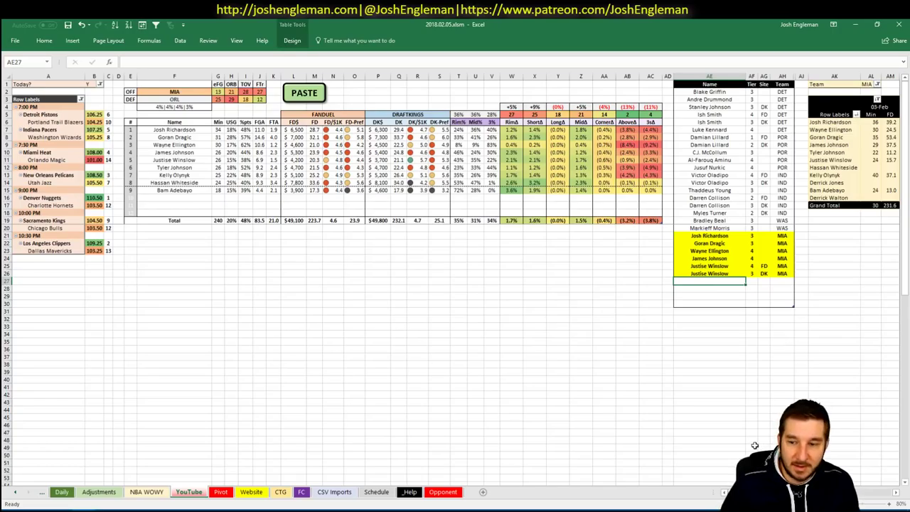
scroll(455, 285, right, 3)
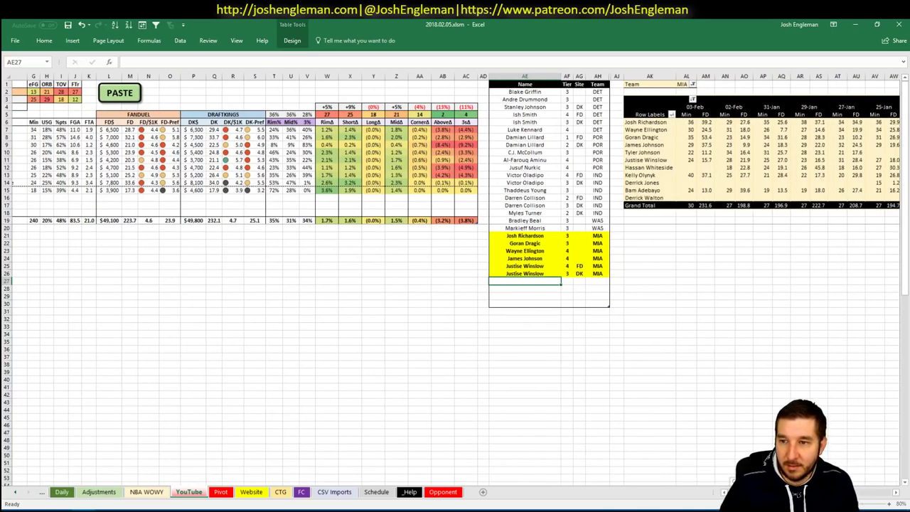
scroll(678, 470, left, 3)
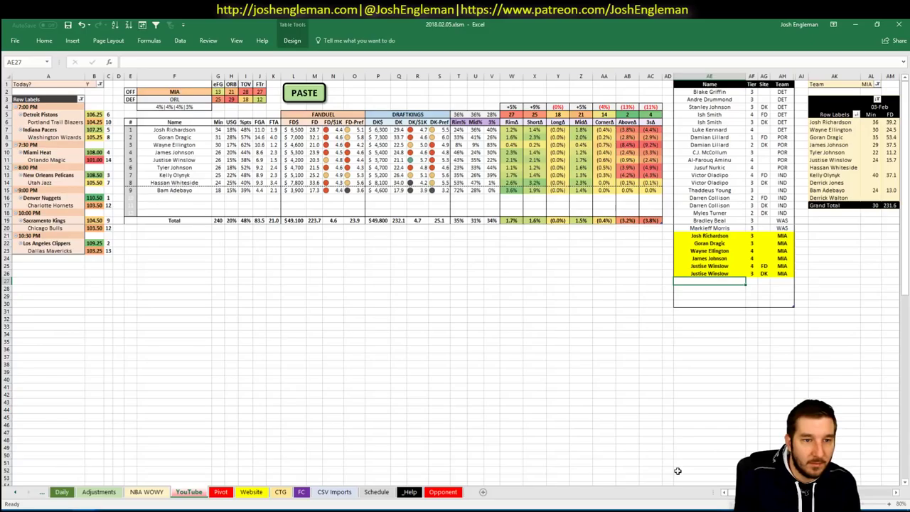
text(Kelly Olynyk)
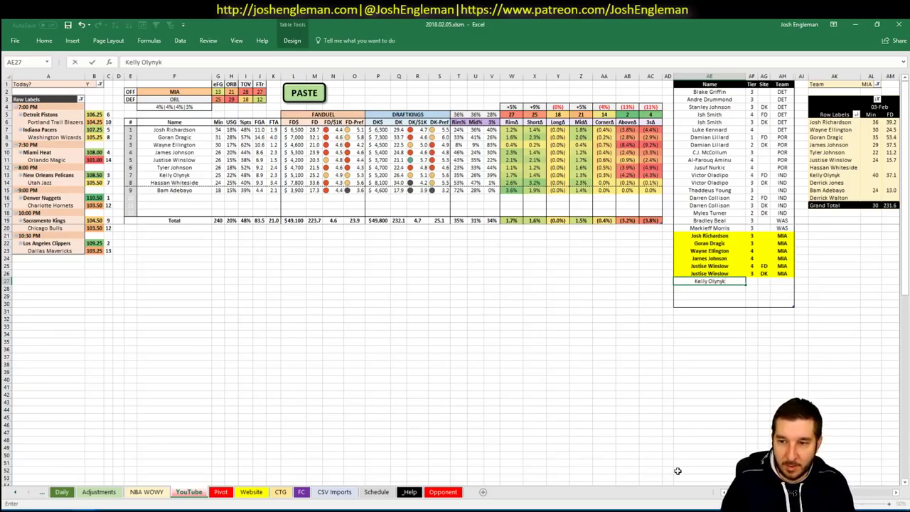
key(Return)
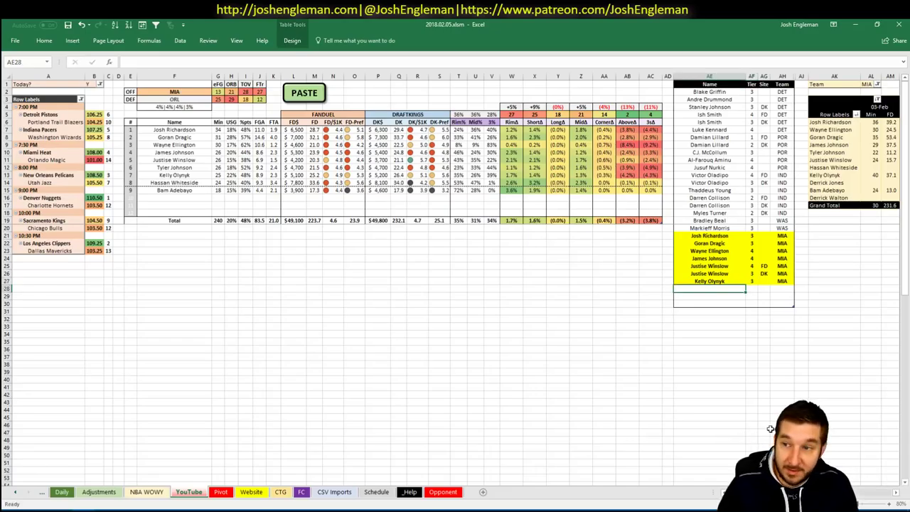
scroll(455, 285, right, 5)
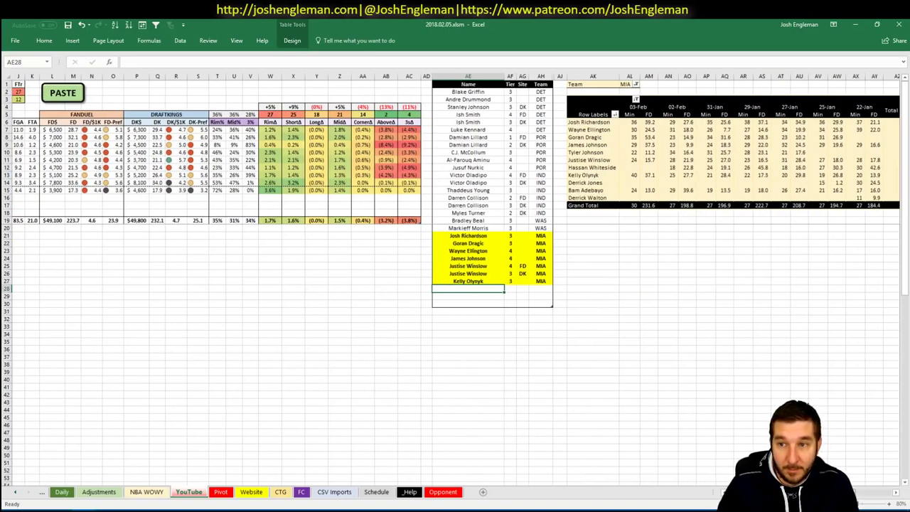
scroll(478, 418, left, 5)
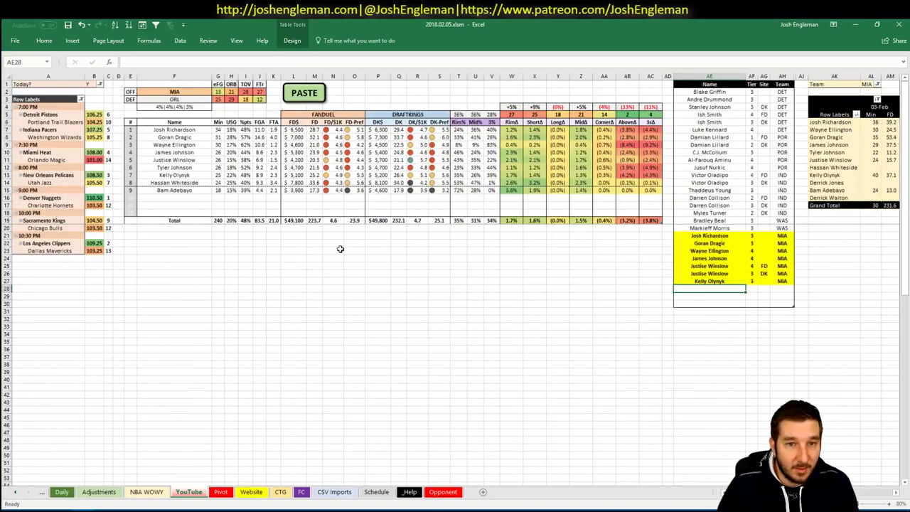
click(457, 273)
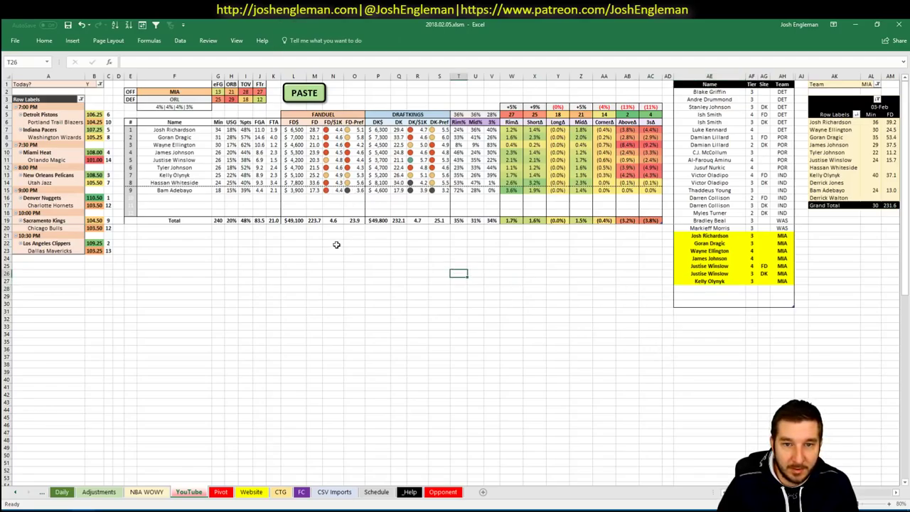
click(174, 94)
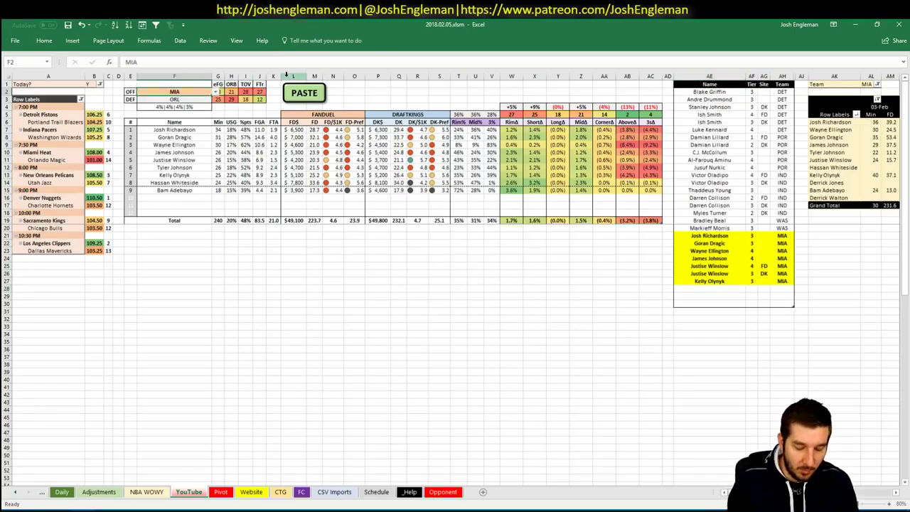
text(ORL)
key(Return)
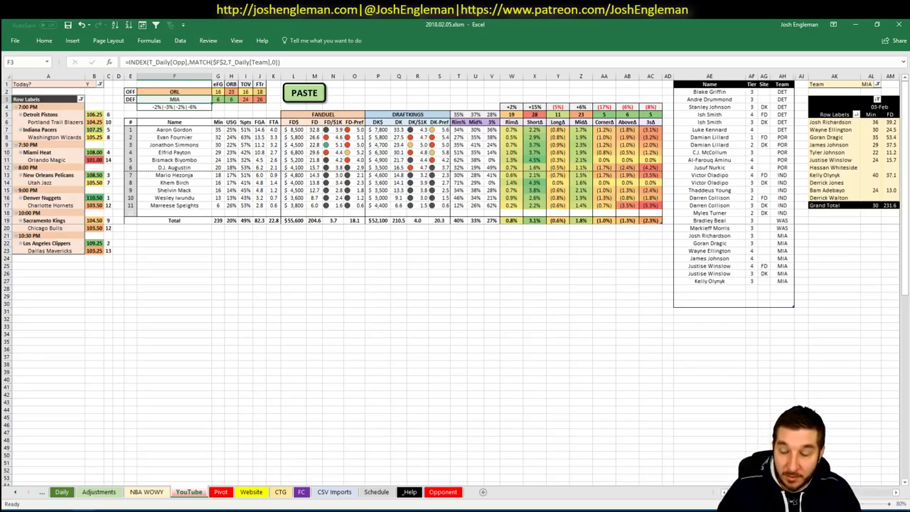
click(868, 84)
text(ORL)
key(Return)
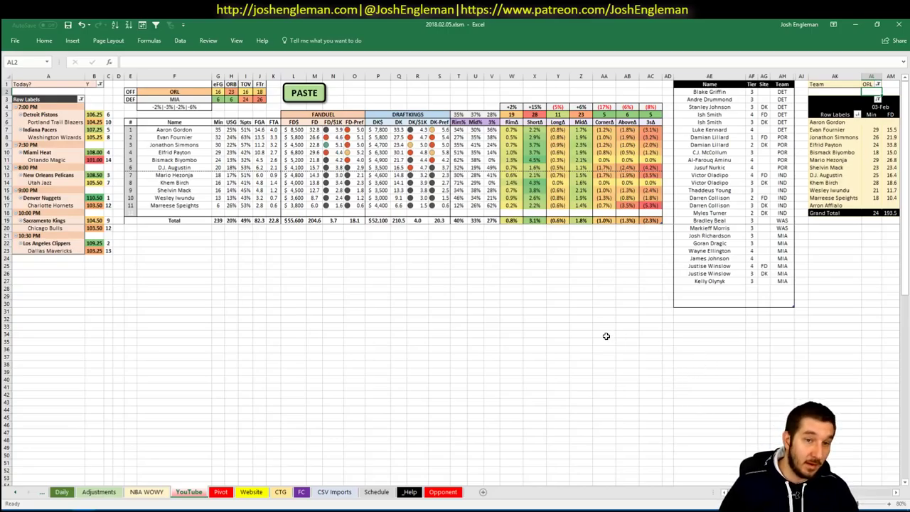
scroll(641, 437, down, 3)
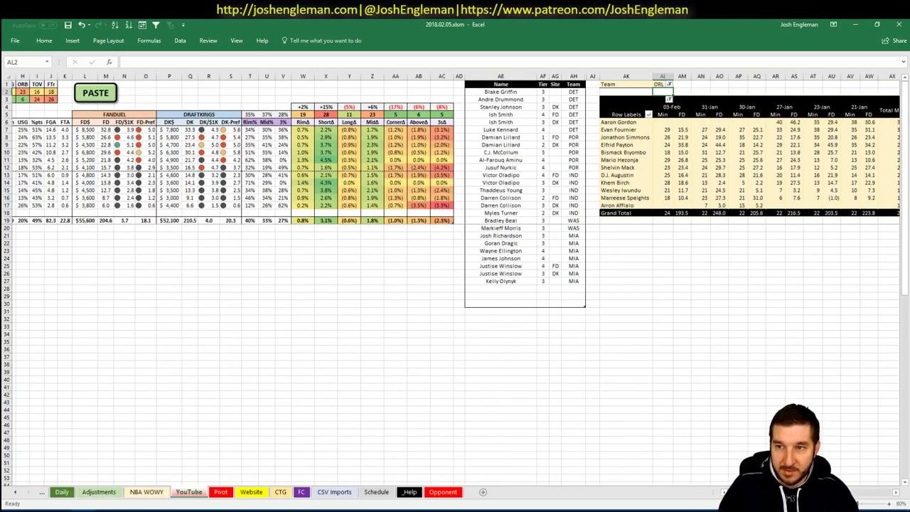
scroll(642, 437, up, 3)
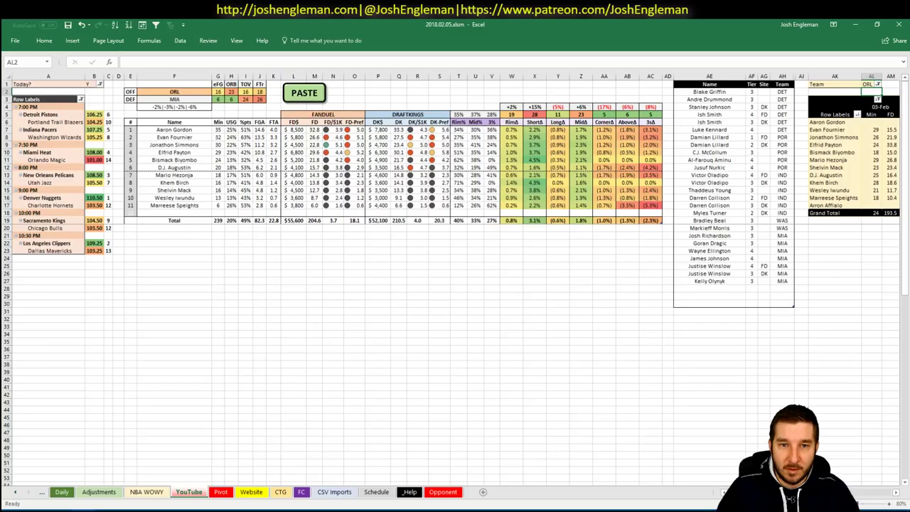
scroll(455, 284, right, 5)
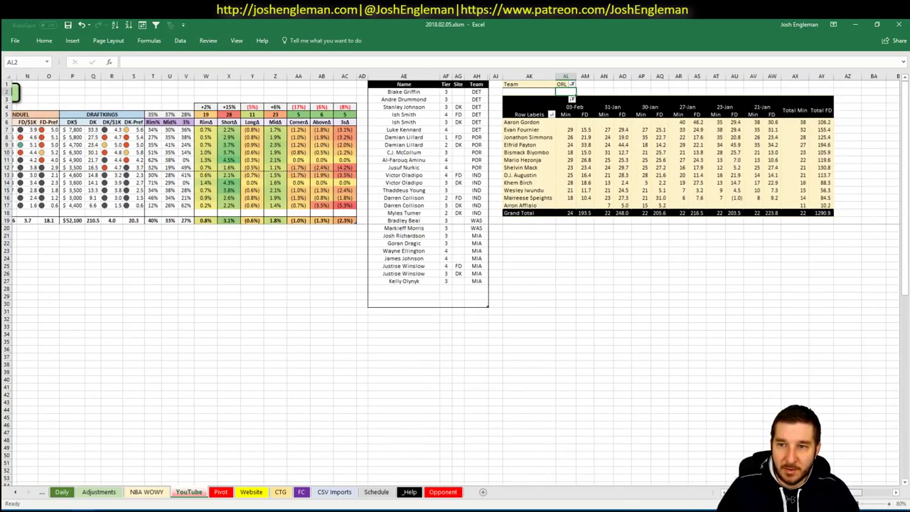
scroll(455, 284, right, 1)
scroll(455, 285, left, 5)
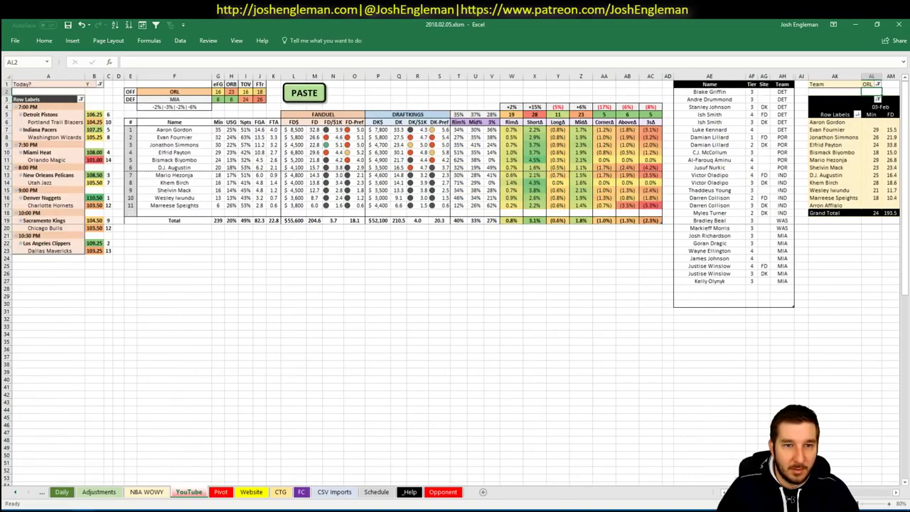
scroll(455, 284, right, 5)
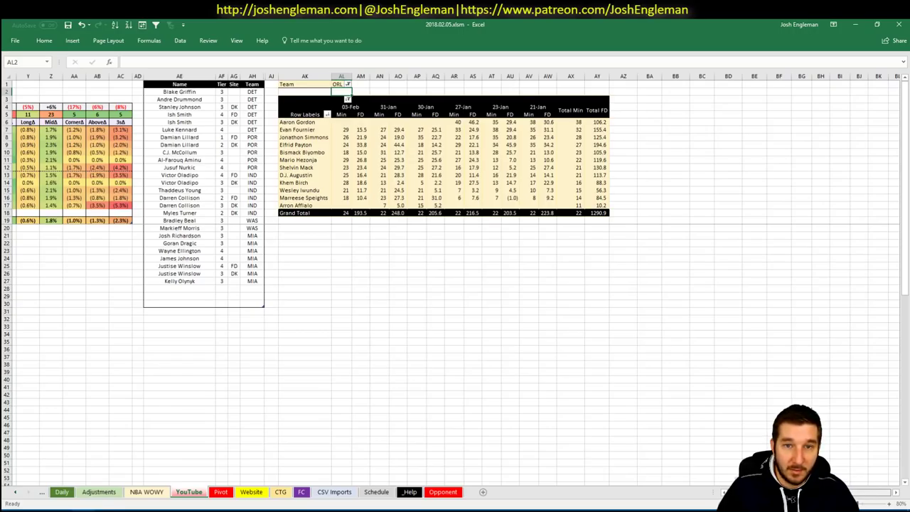
scroll(455, 285, left, 5)
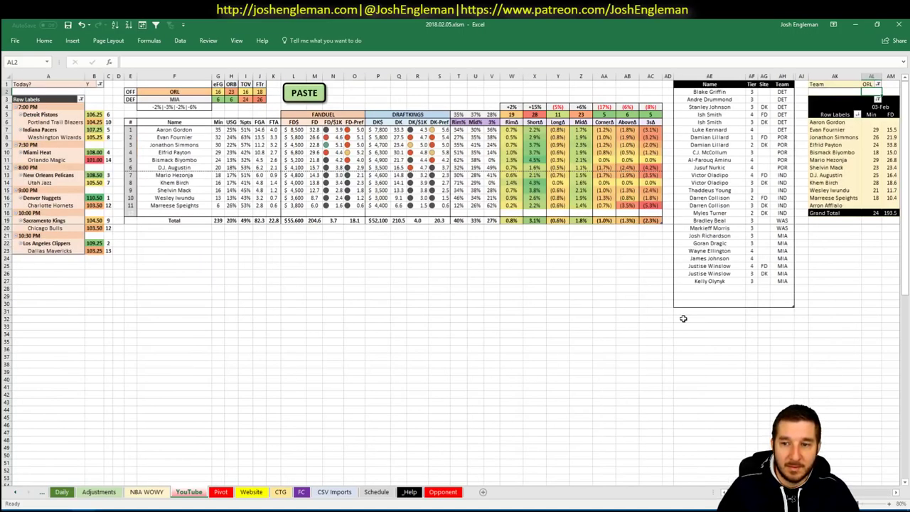
Add Evan Fournier to the end of the tier list at tier 4
click(690, 287)
text(Evan Fourn)
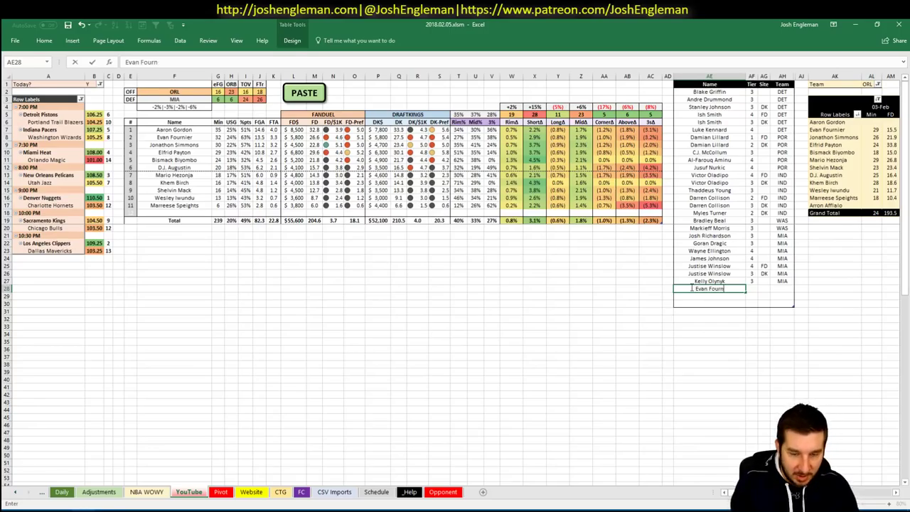
text(ier)
key(Tab)
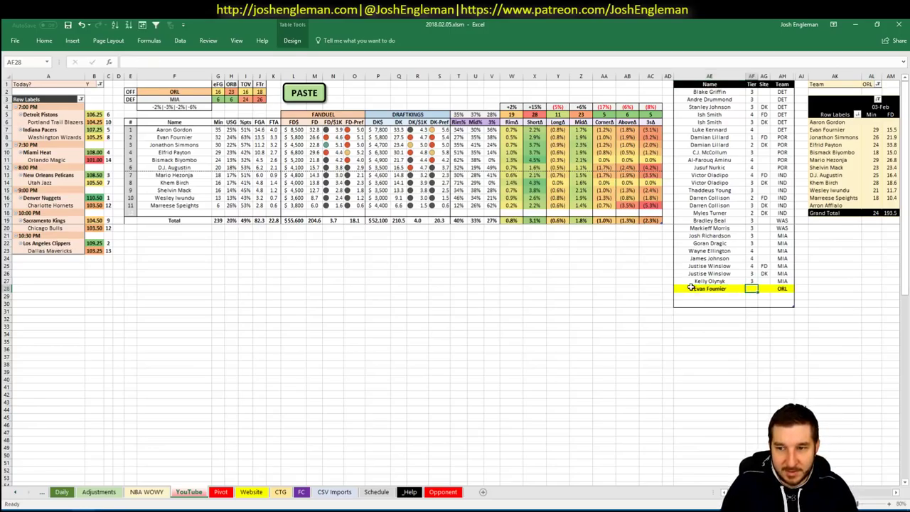
text(4.)
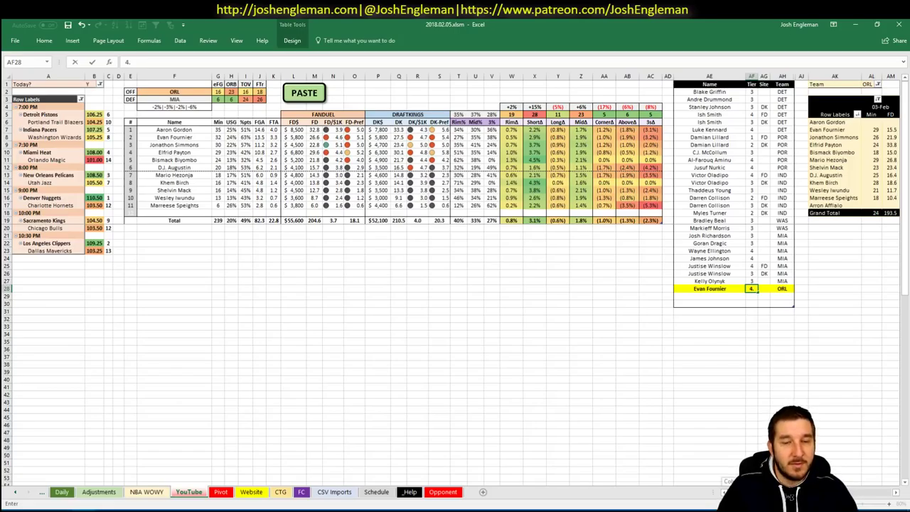
scroll(455, 277, right, 5)
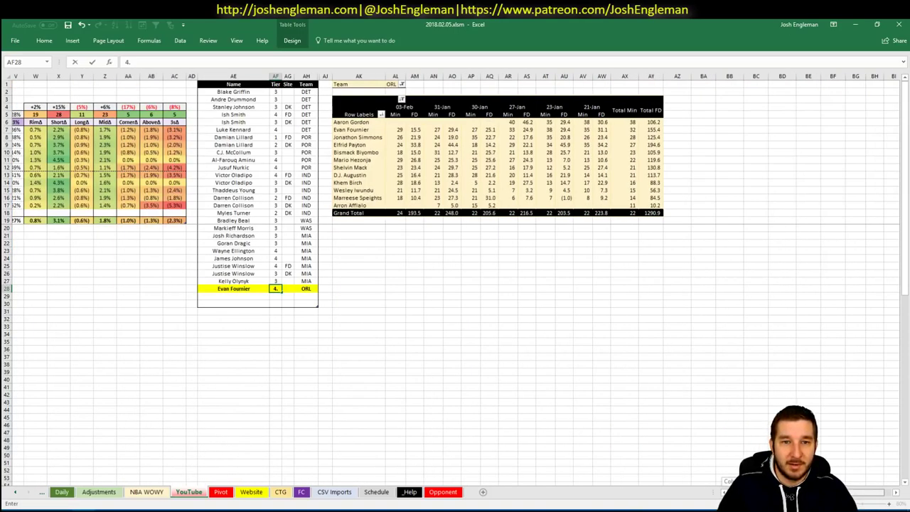
scroll(482, 437, left, 5)
key(BackSpace)
key(Return)
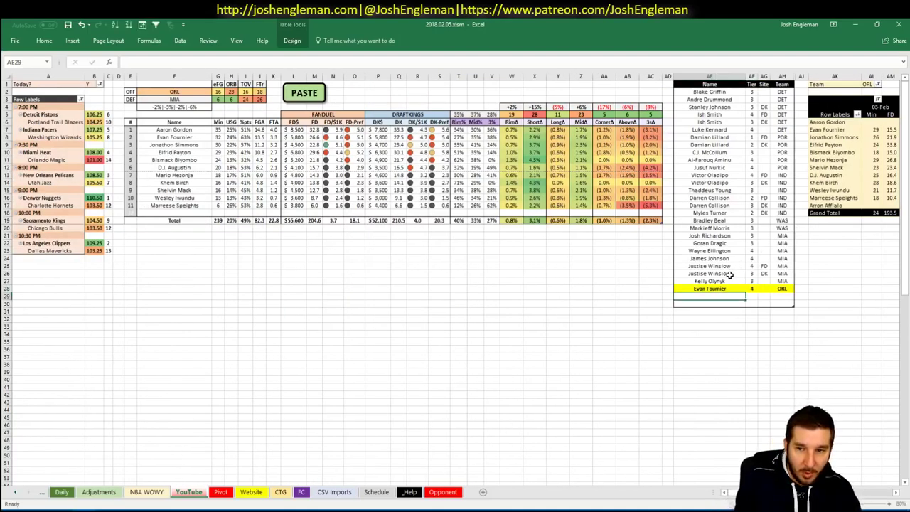
Add Jonathon Simmons twice: tier 3 for FD and tier 4 for DK
text(Jona)
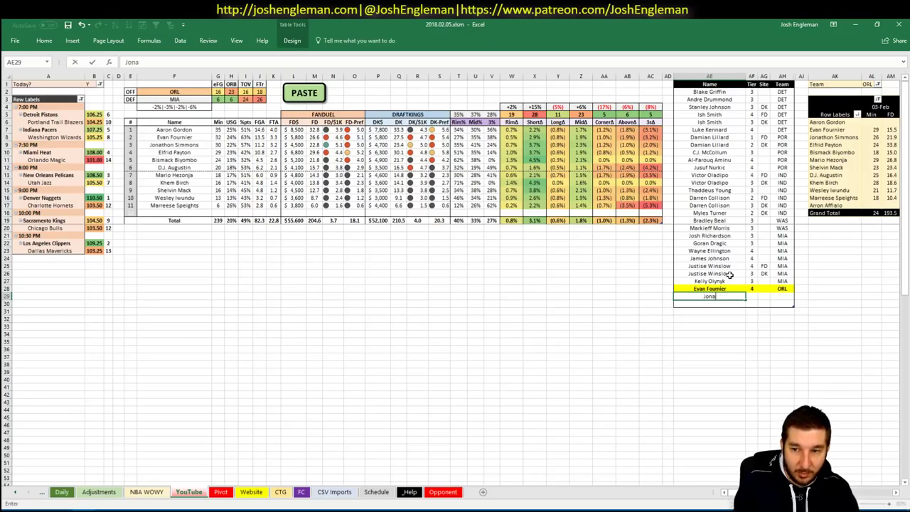
text(thon)
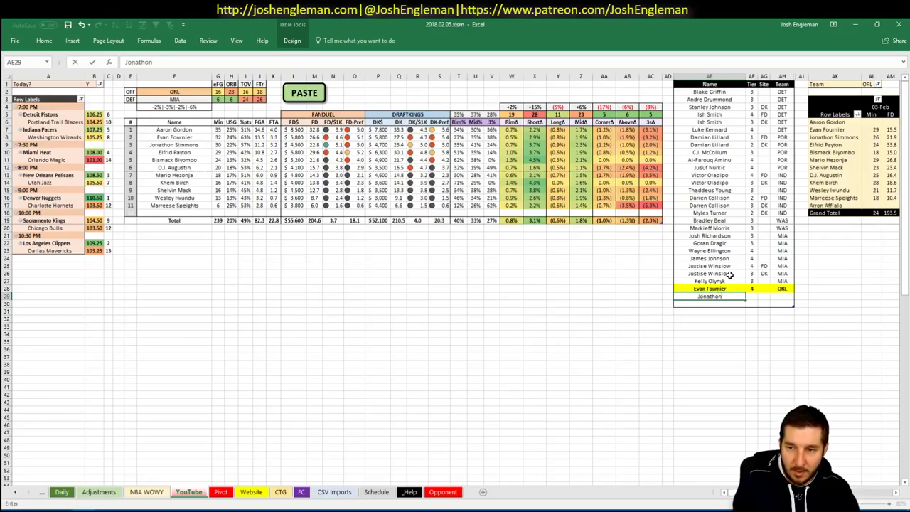
text( Simmons)
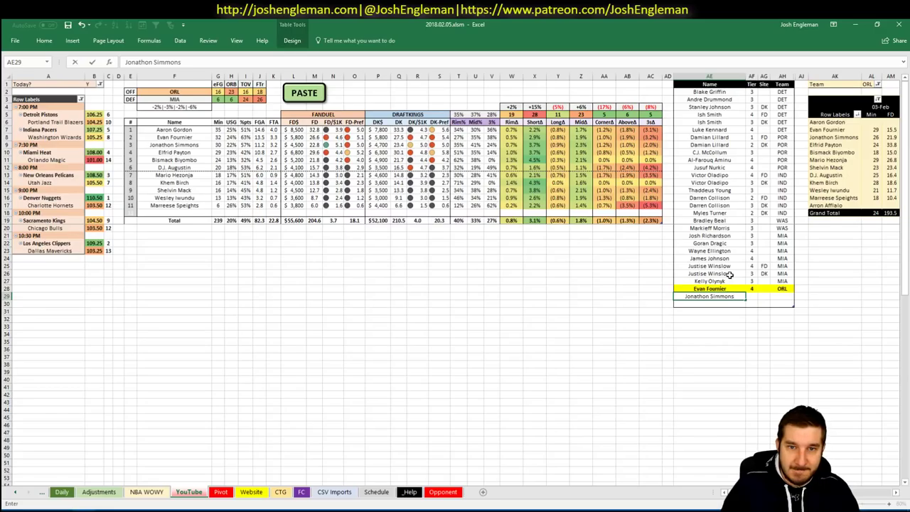
key(Tab)
text(3)
key(Tab)
text(FD)
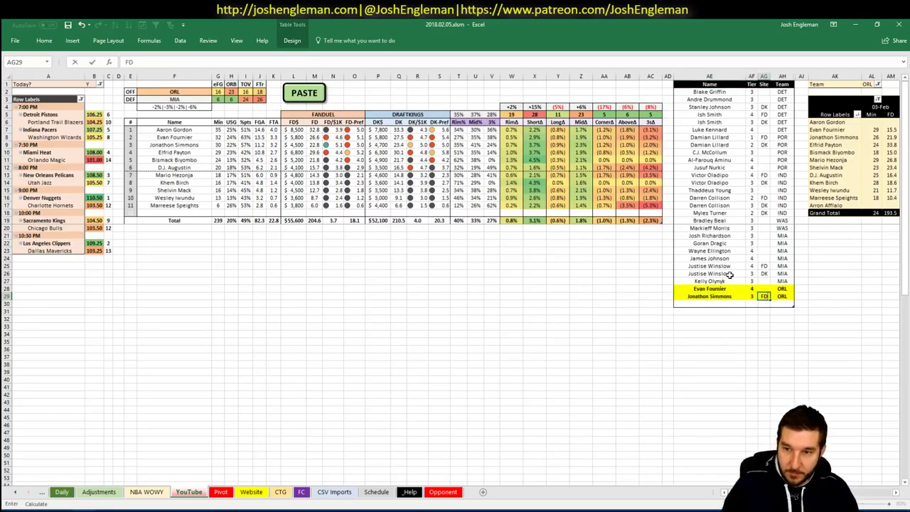
key(Return)
text(Jonathon Simmons)
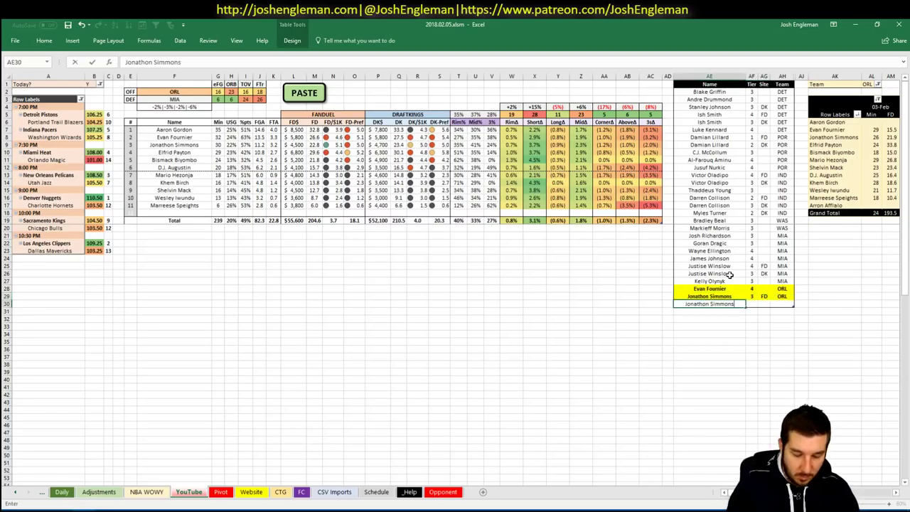
key(Tab)
text(4)
key(Tab)
text(DK)
key(Return)
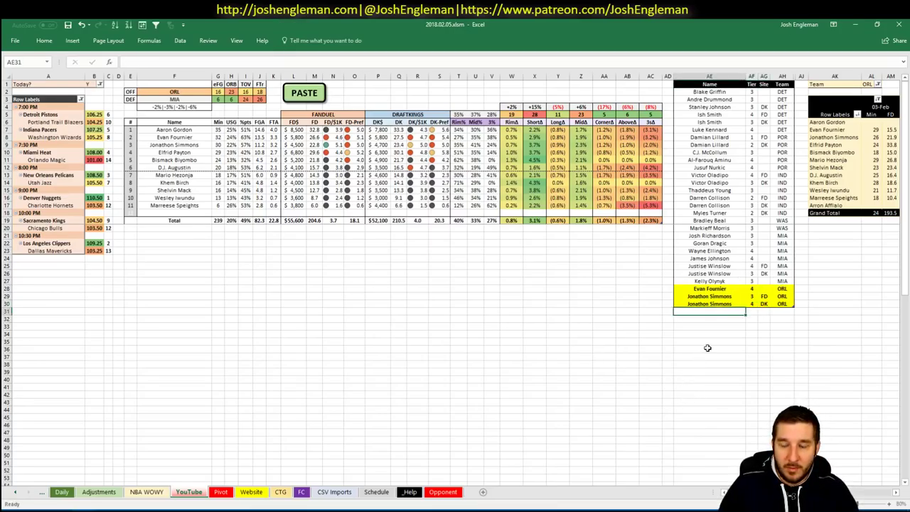
Add Elfrid Payton at tier 4 for DK
text(Elfrid)
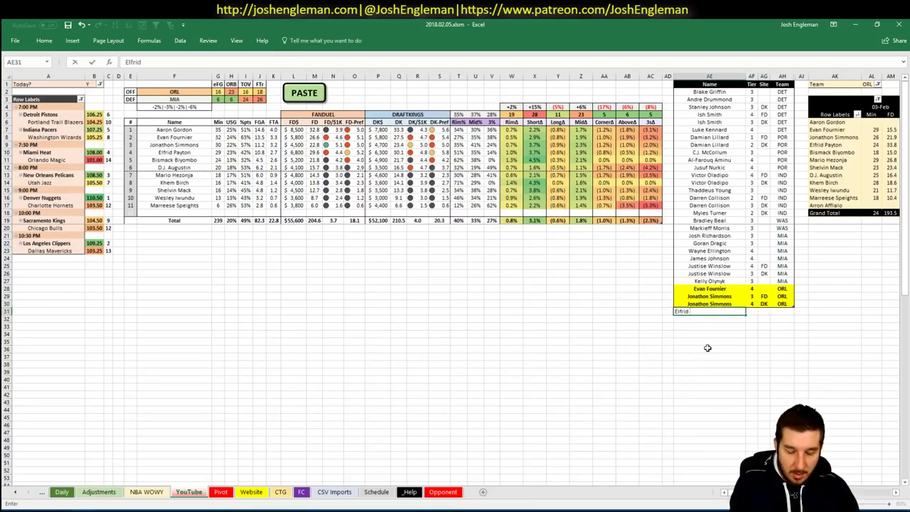
text( Payton)
key(Tab)
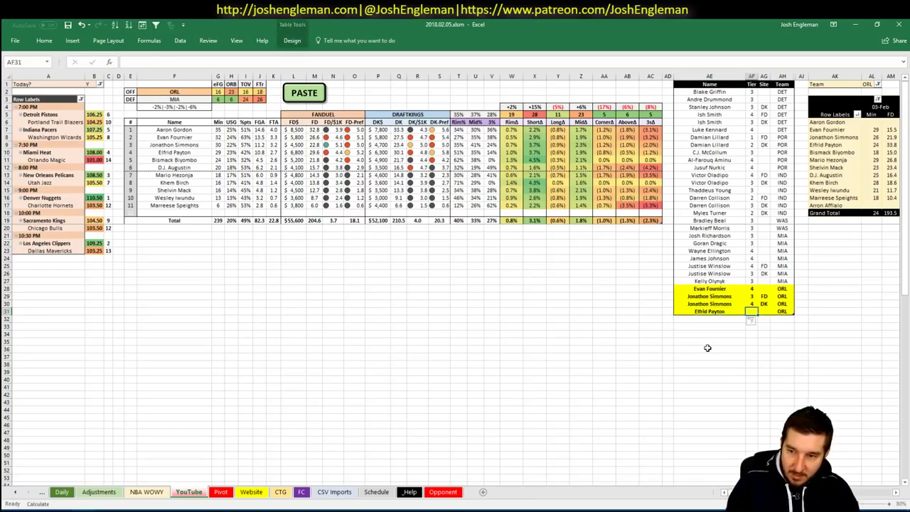
text(44)
key(Tab)
text(DK)
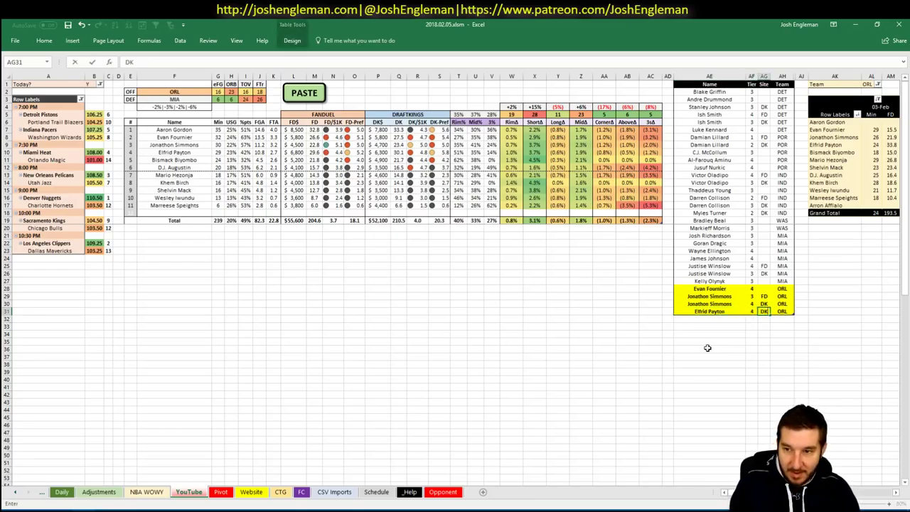
key(Return)
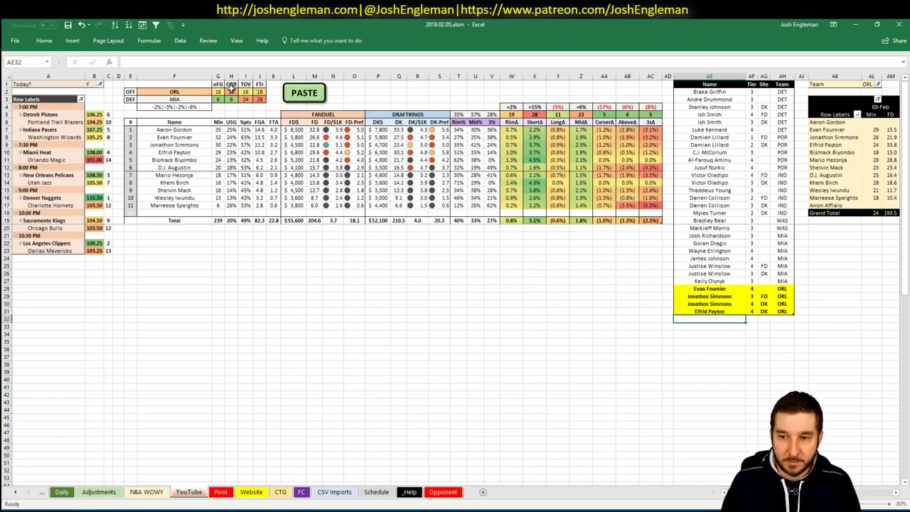
Change the featured team cell from ORL to NOP
click(168, 92)
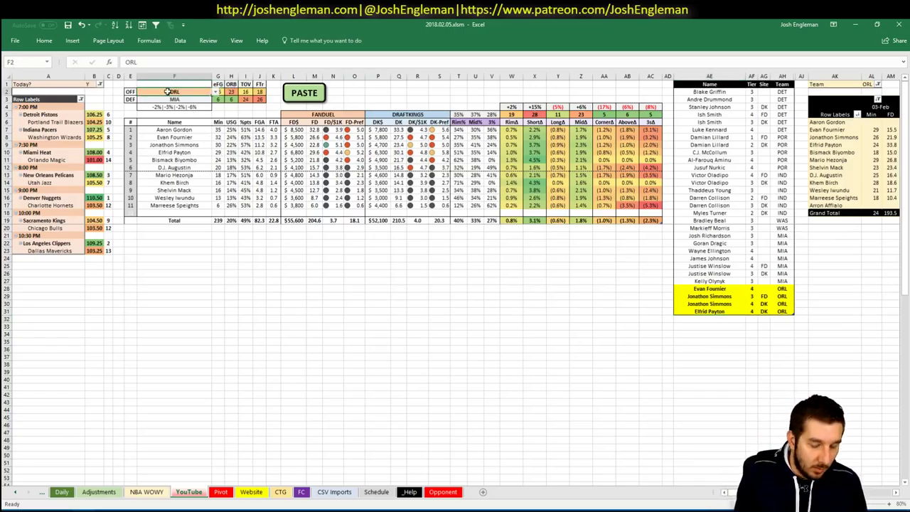
text(N)
key(BackSpace)
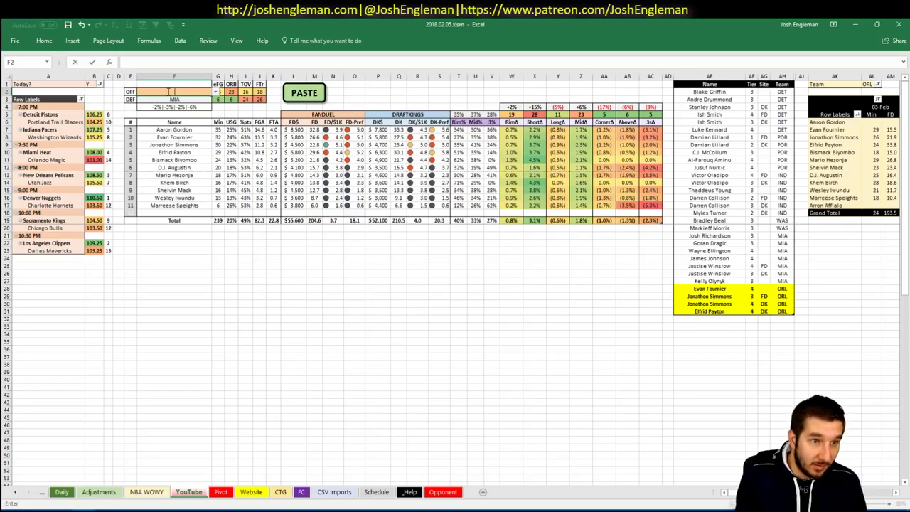
text(NOP)
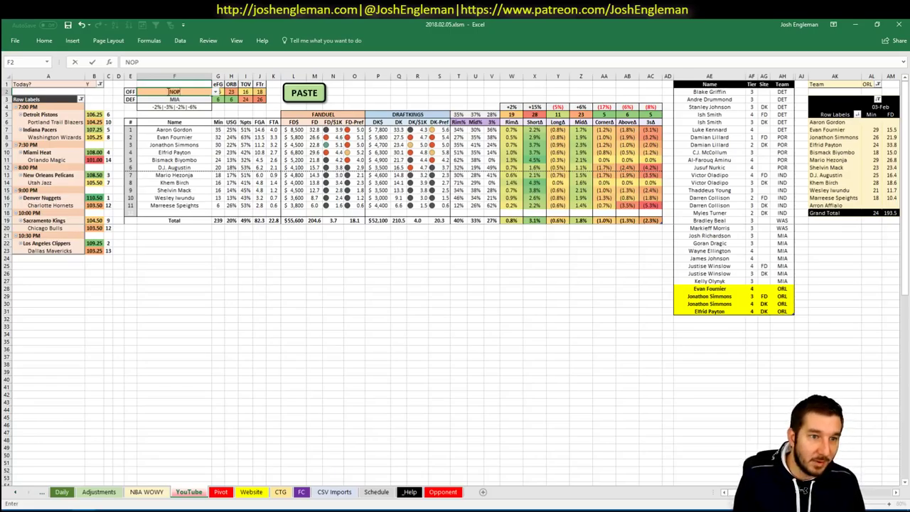
key(Return)
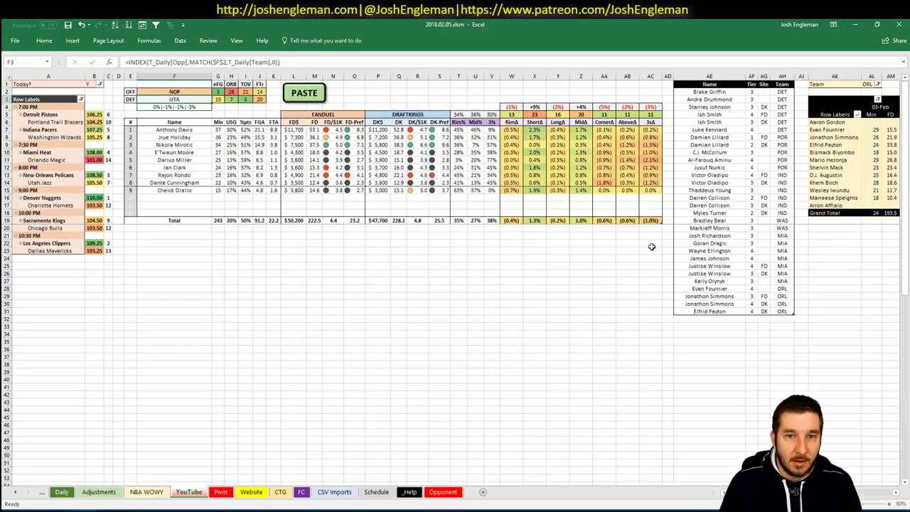
Set the minutes pivot's Team filter to NOP
click(869, 85)
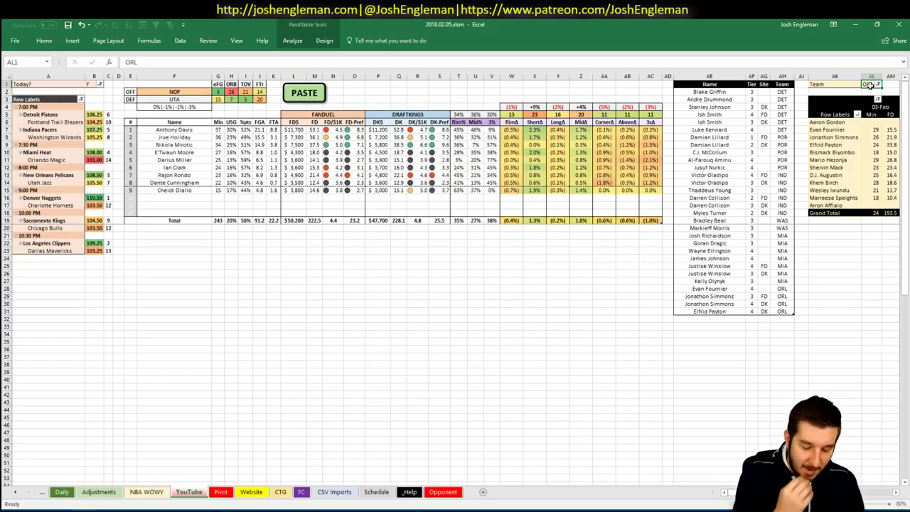
text(NOP)
key(Return)
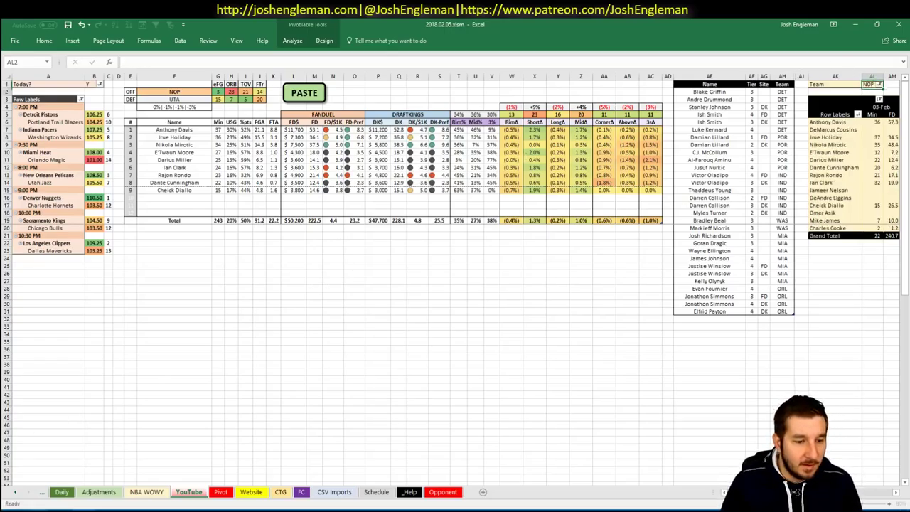
key(alt+Tab)
click(228, 24)
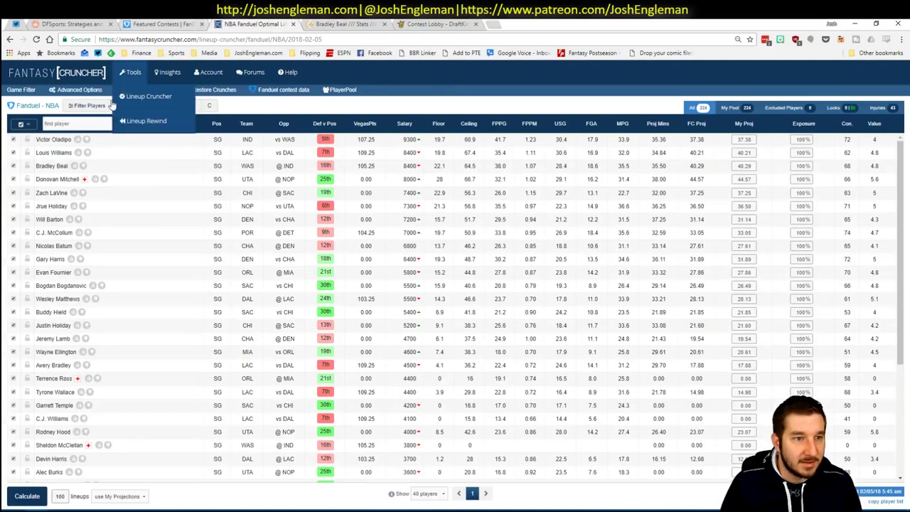
Filter the pool to centers and view Anthony Davis's game log against UTA
click(209, 106)
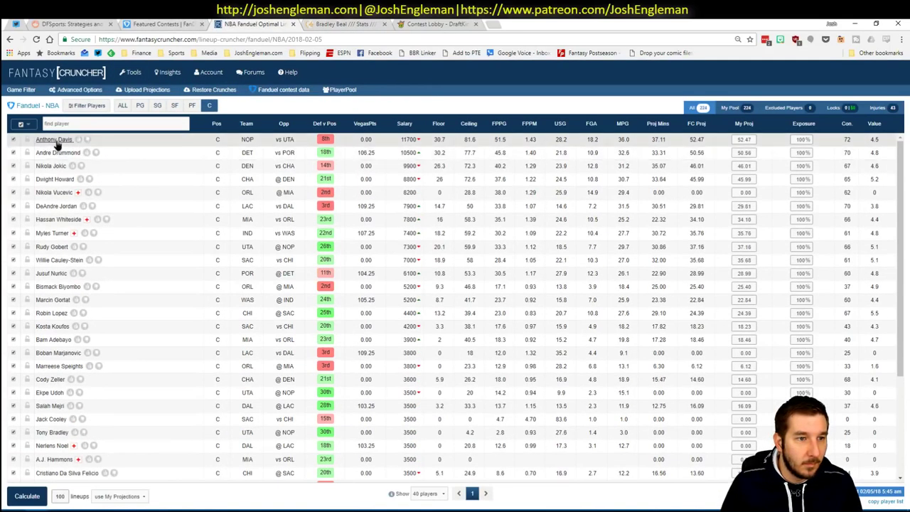
click(54, 140)
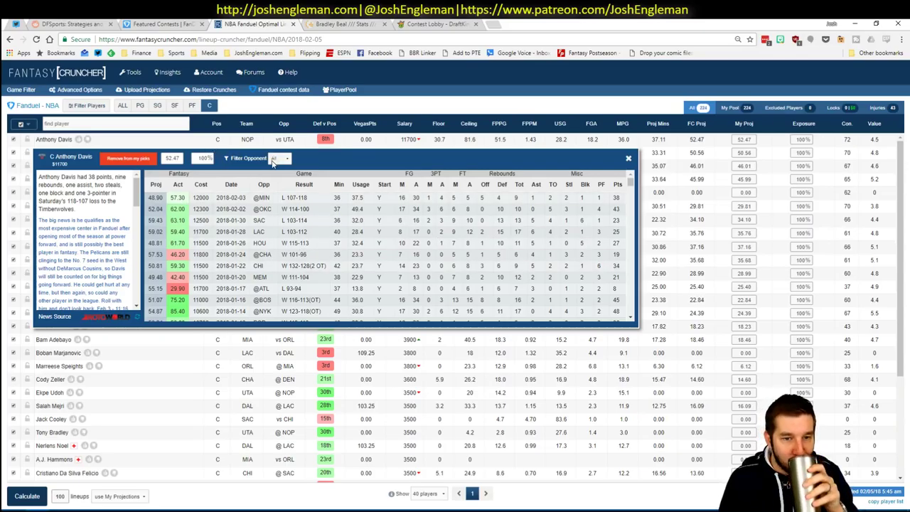
click(274, 160)
click(279, 176)
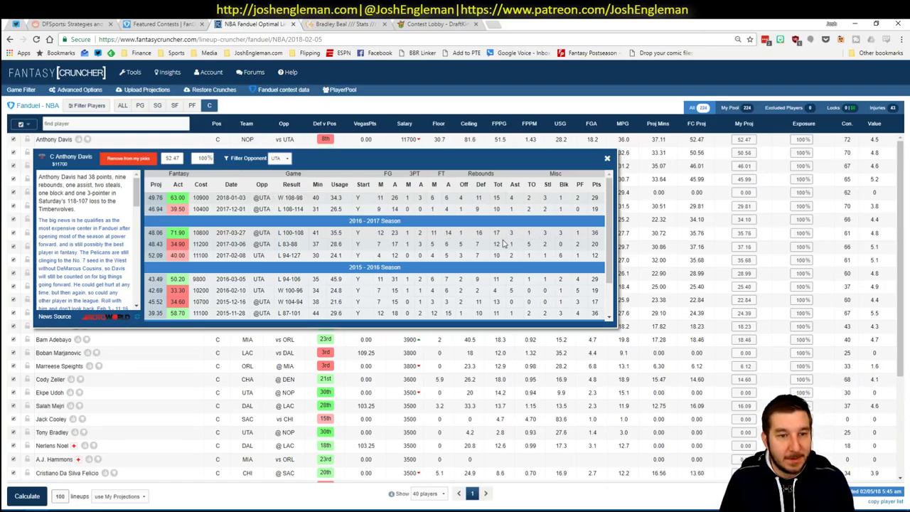
click(607, 159)
key(alt+Tab)
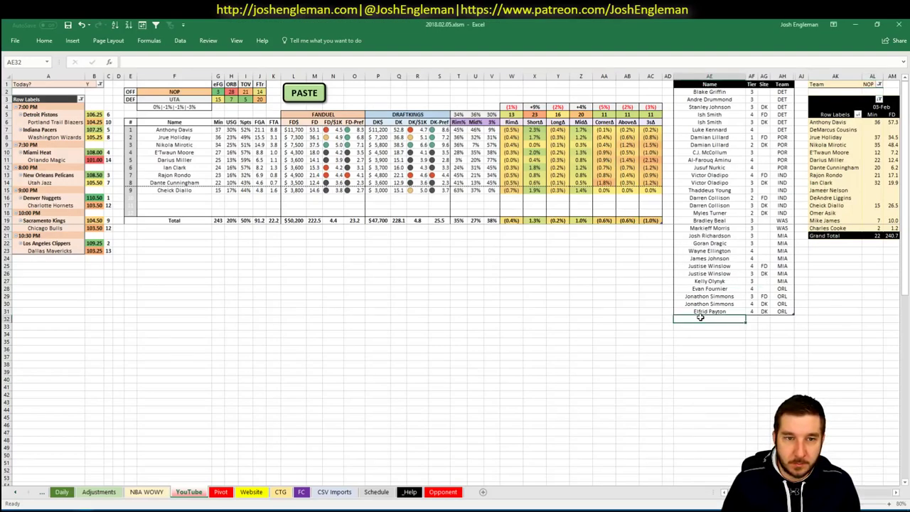
Enter Anthony Davis as a new tier-list row with tier 3
text(Anthony Davis)
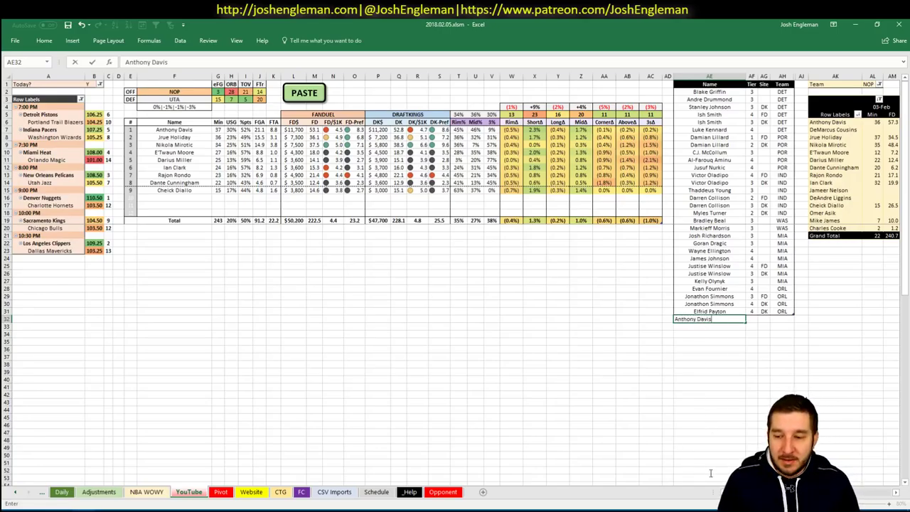
key(Tab)
scroll(702, 319, right, 10)
scroll(455, 285, right, 5)
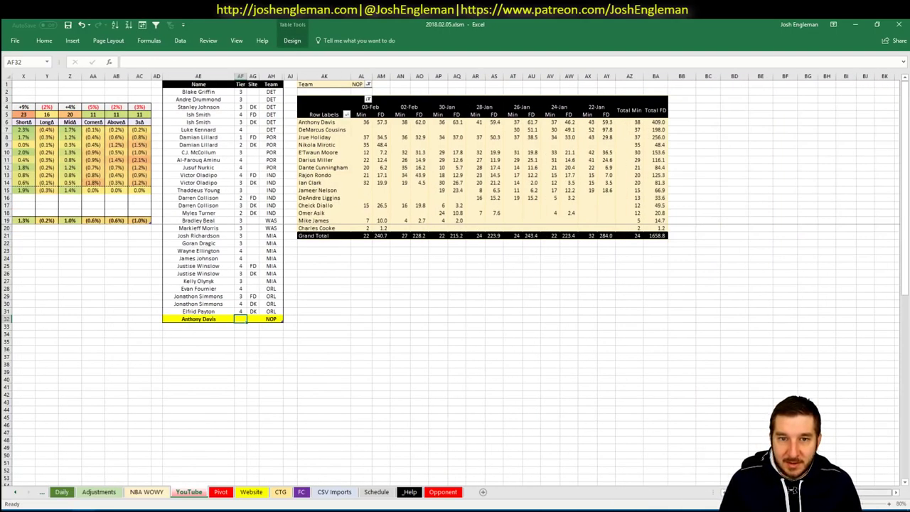
scroll(627, 472, left, 10)
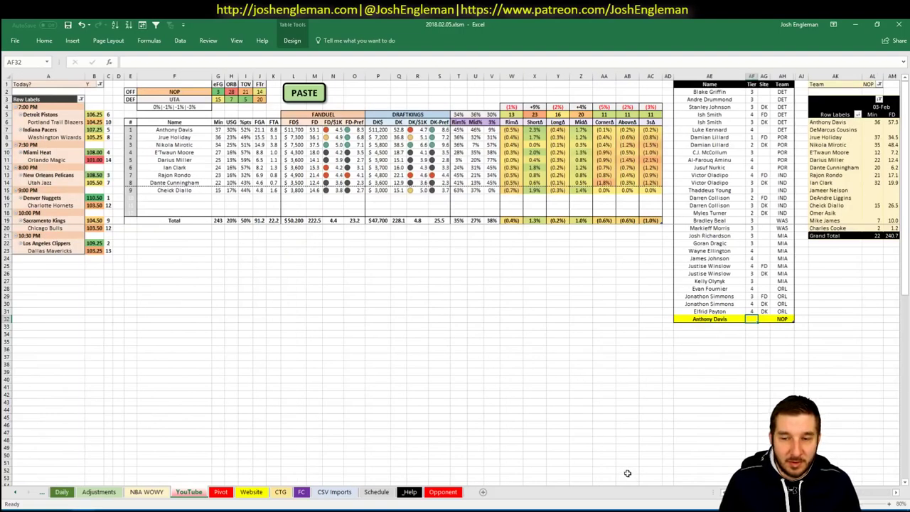
text(3)
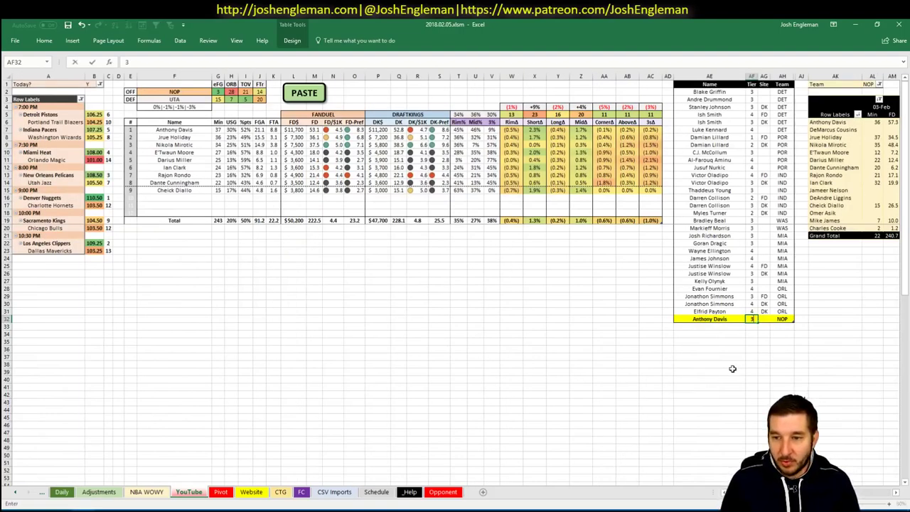
key(Return)
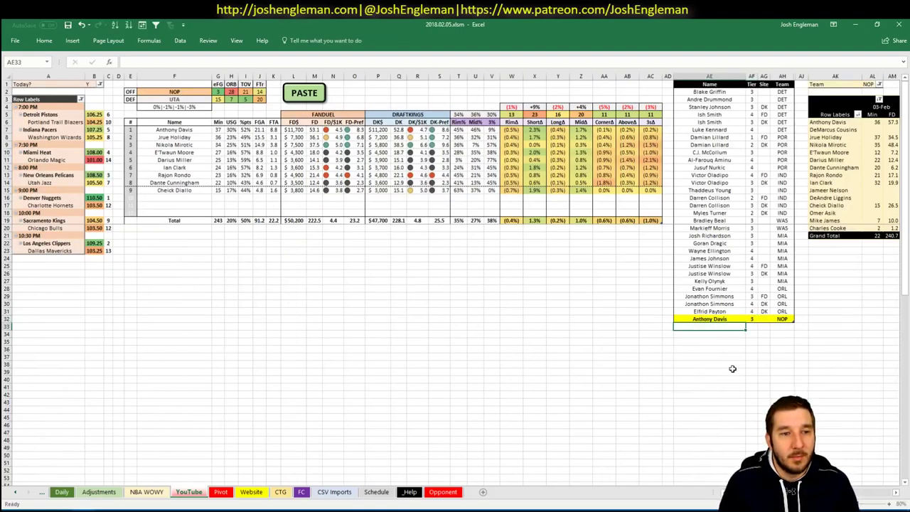
key(alt+Tab)
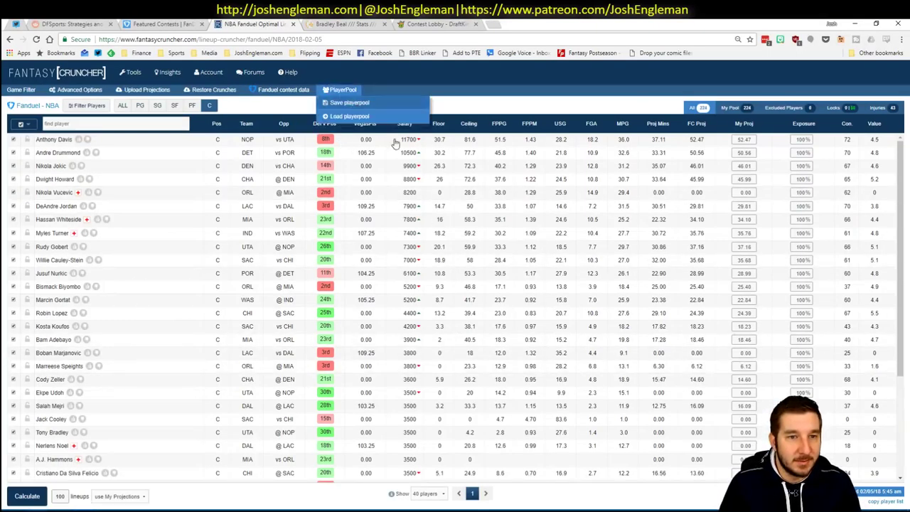
key(alt+Tab)
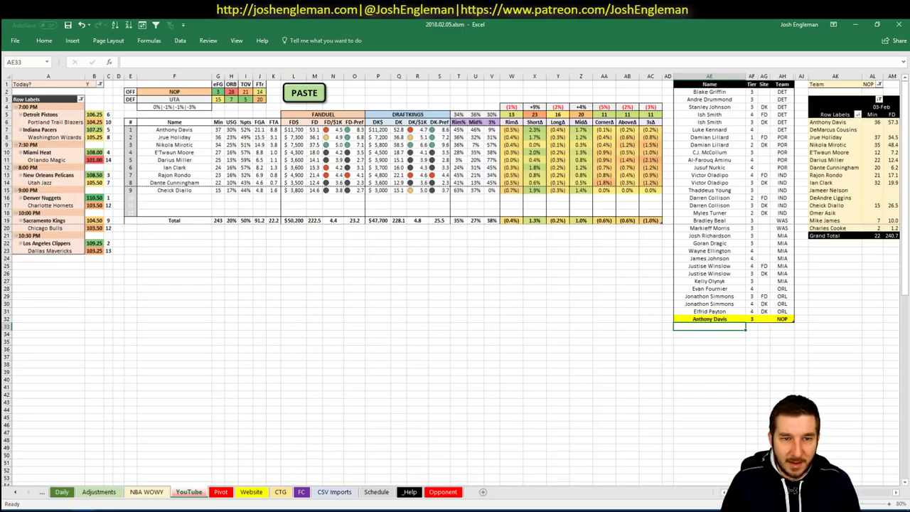
scroll(792, 491, right, 10)
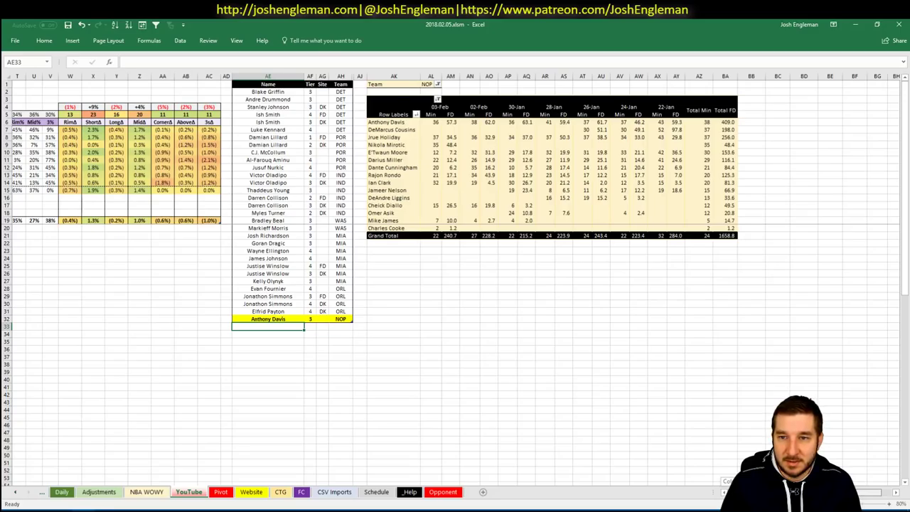
scroll(707, 480, left, 10)
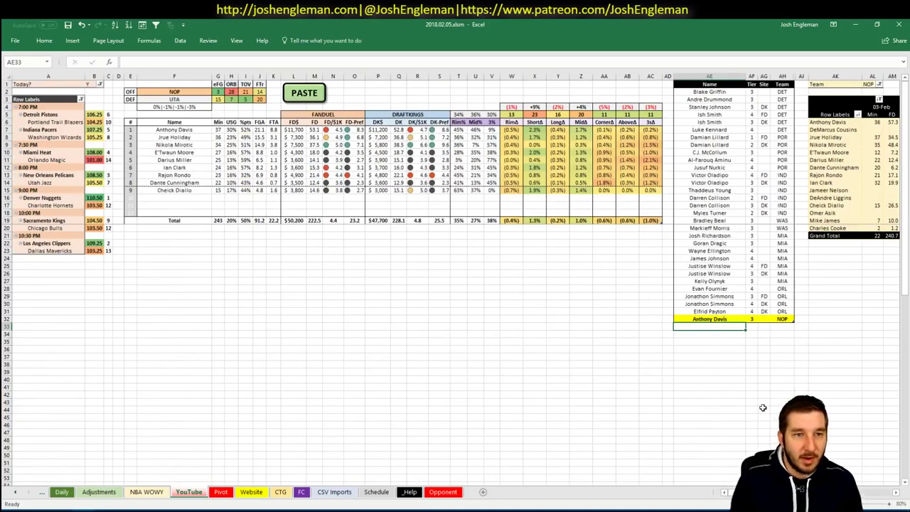
Enter Jrue Holiday as a new tier 3 row in the NOP tier list
text(Jrue Holiday)
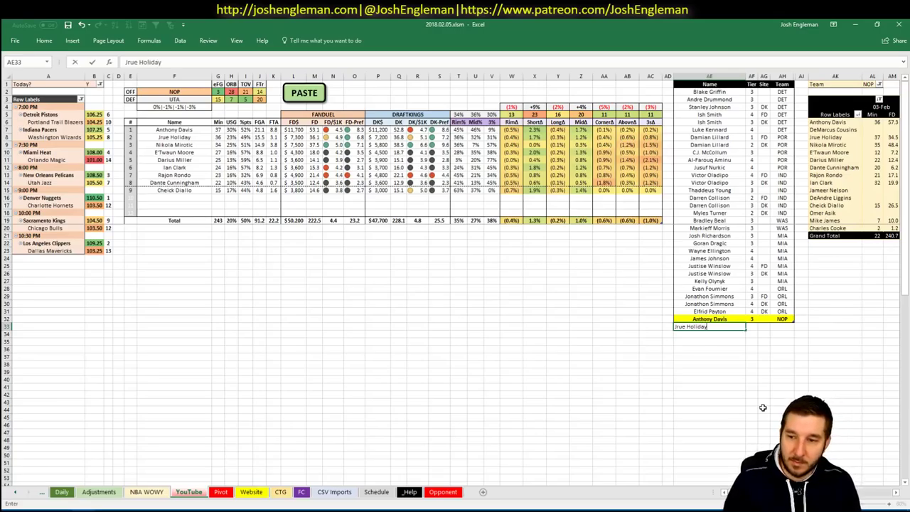
key(Return)
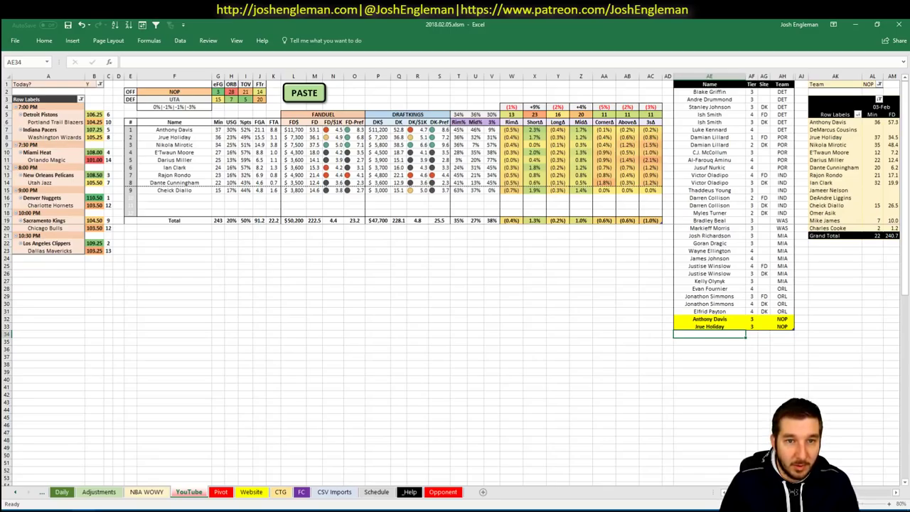
scroll(455, 277, right, 5)
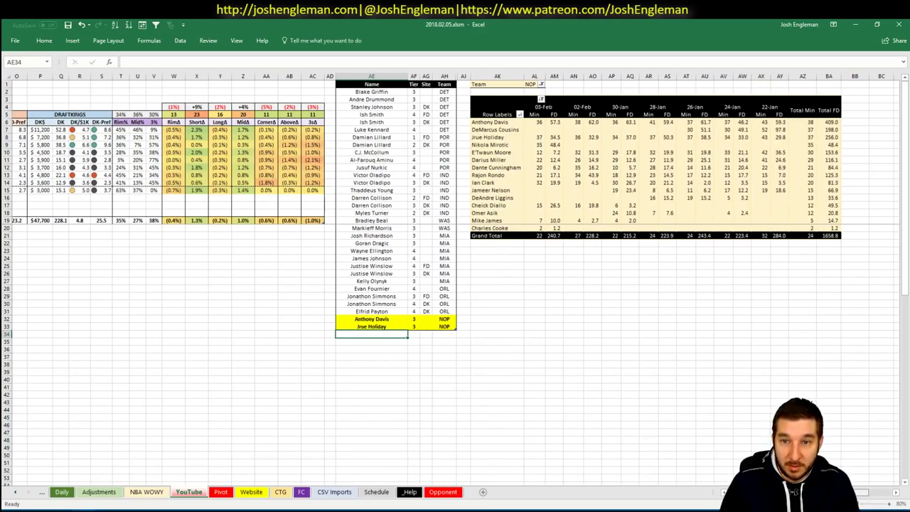
scroll(455, 277, left, 5)
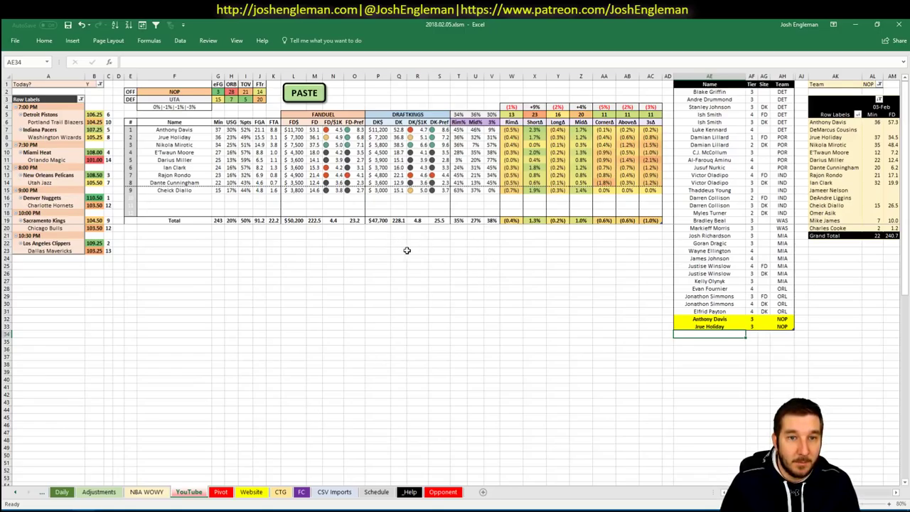
Add Nikola Mirotic to the tier list at tier 2 for FD
text(Nikola Mirotic)
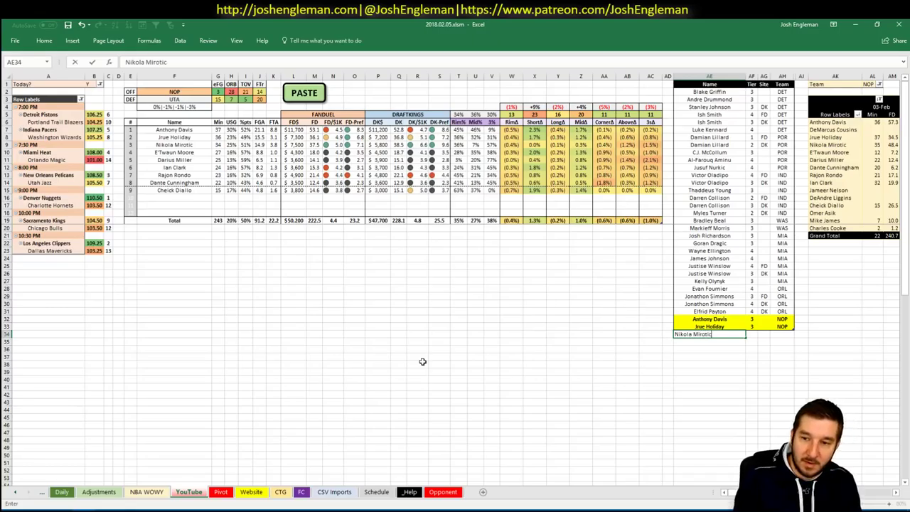
key(Tab)
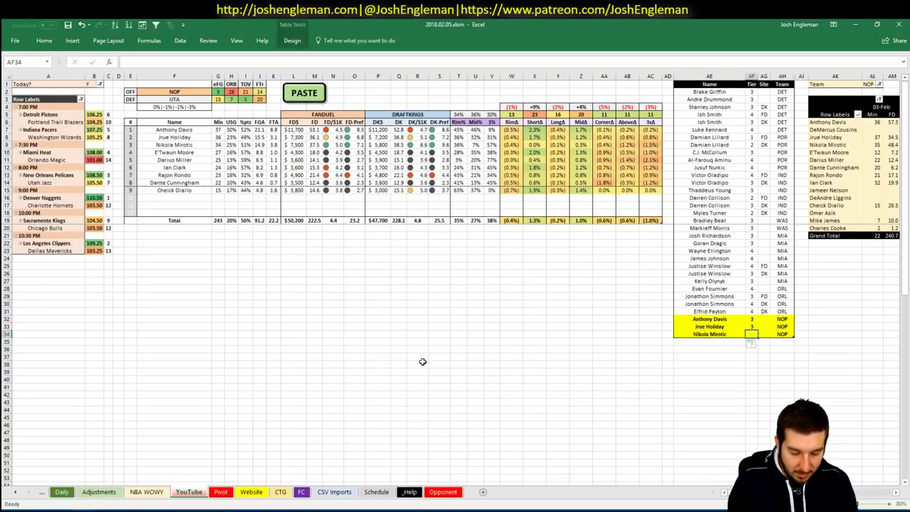
text(2)
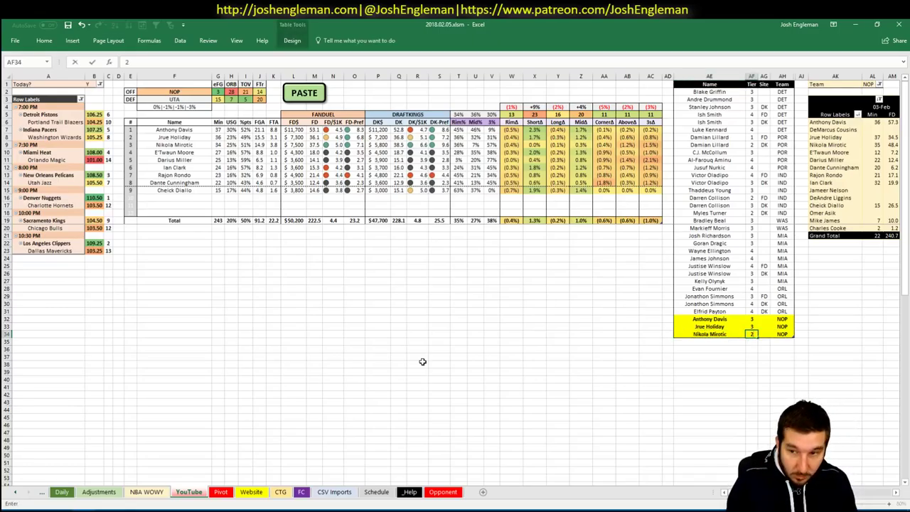
key(Tab)
text(FD)
key(Return)
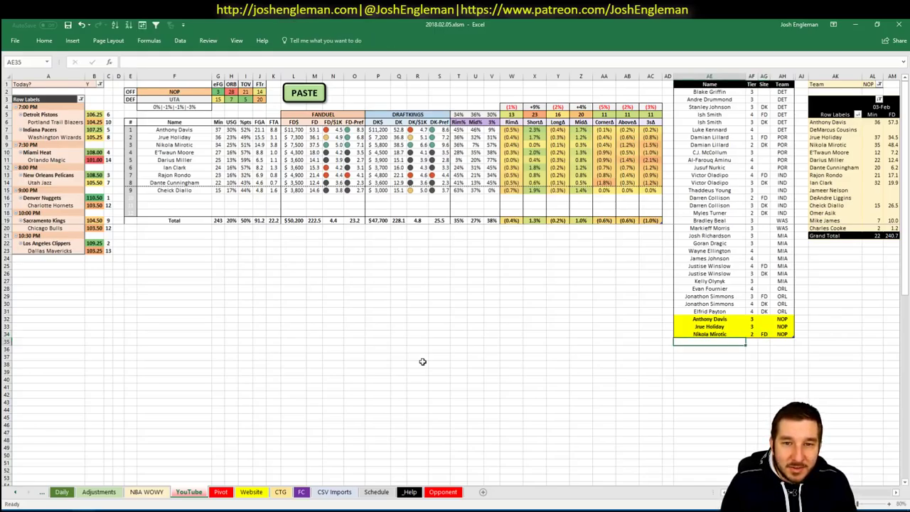
Add a second Nikola Mirotic row at tier 1 for DK
text(Nikola Mirotic)
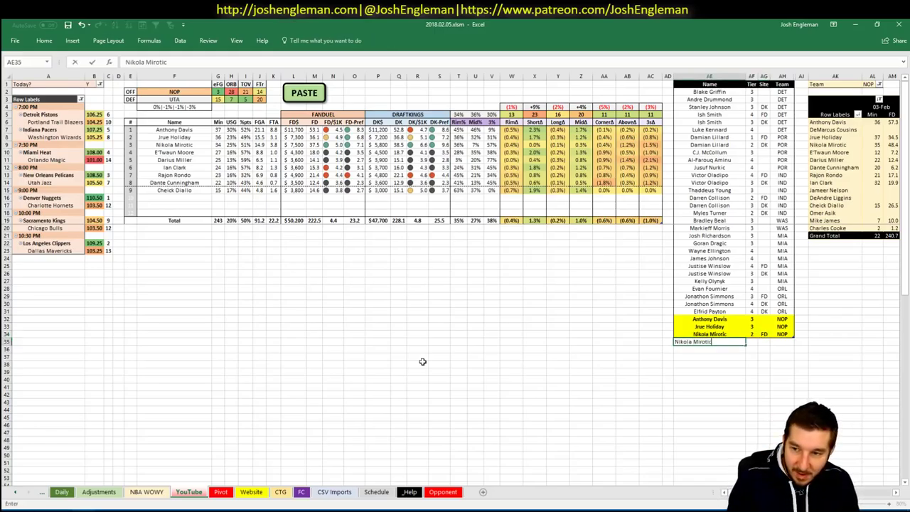
key(Tab)
text(1)
key(Tab)
text(DK)
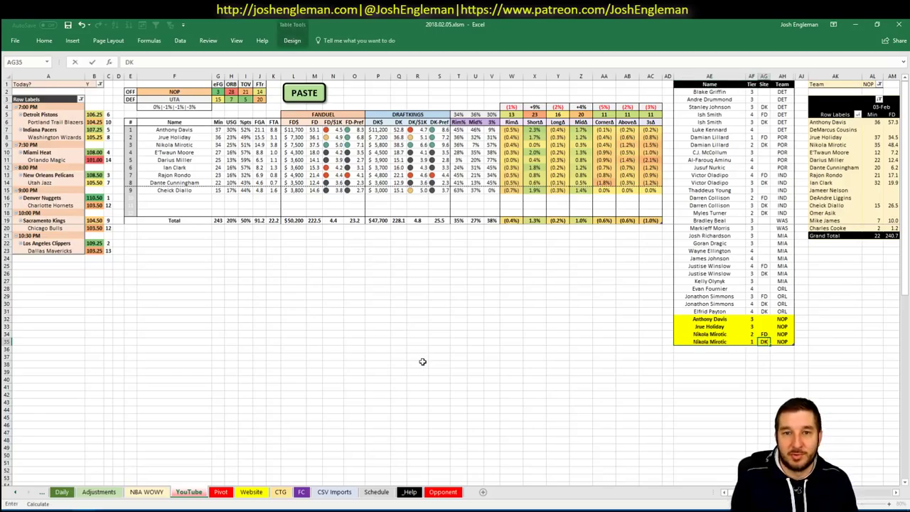
key(Return)
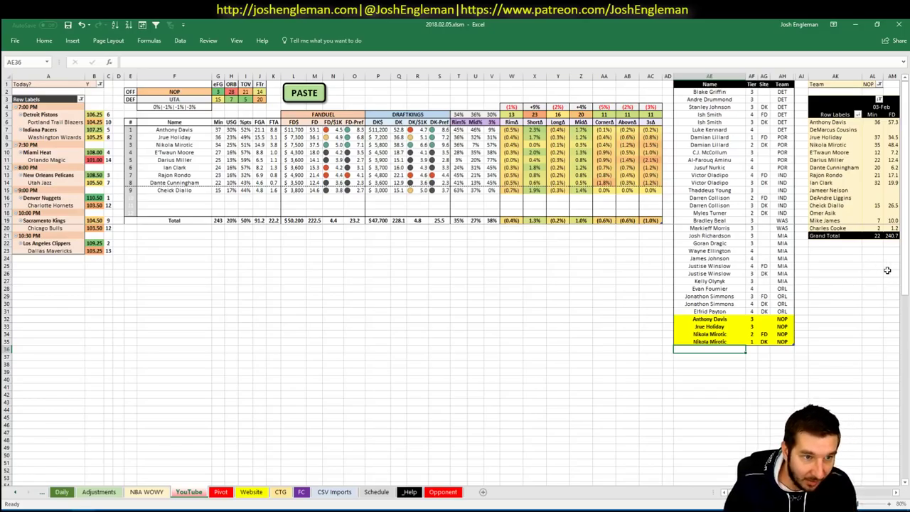
click(245, 221)
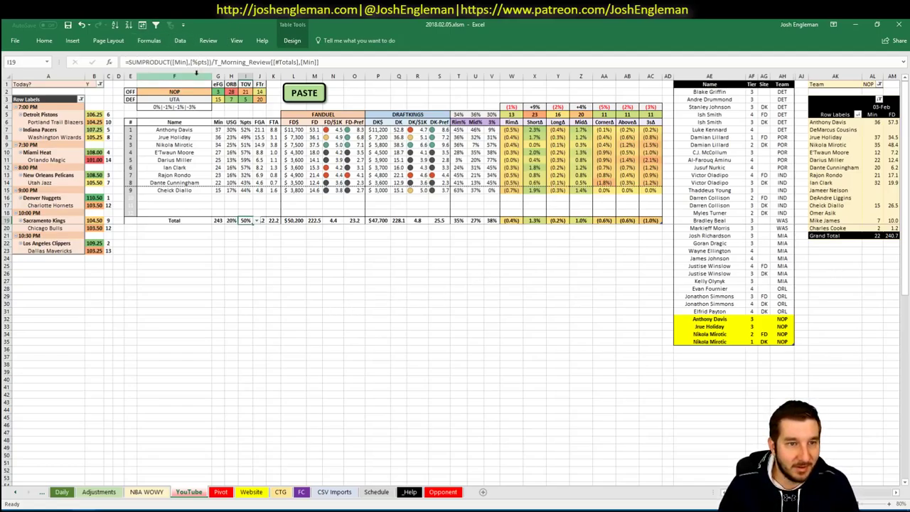
click(204, 95)
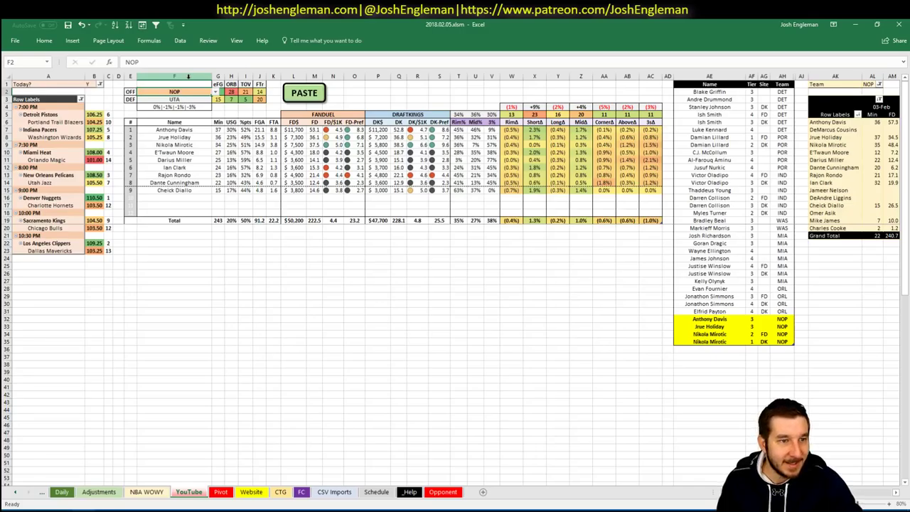
Set the featured team to UTA and filter the minutes pivot's Team to UTA
text(UTA)
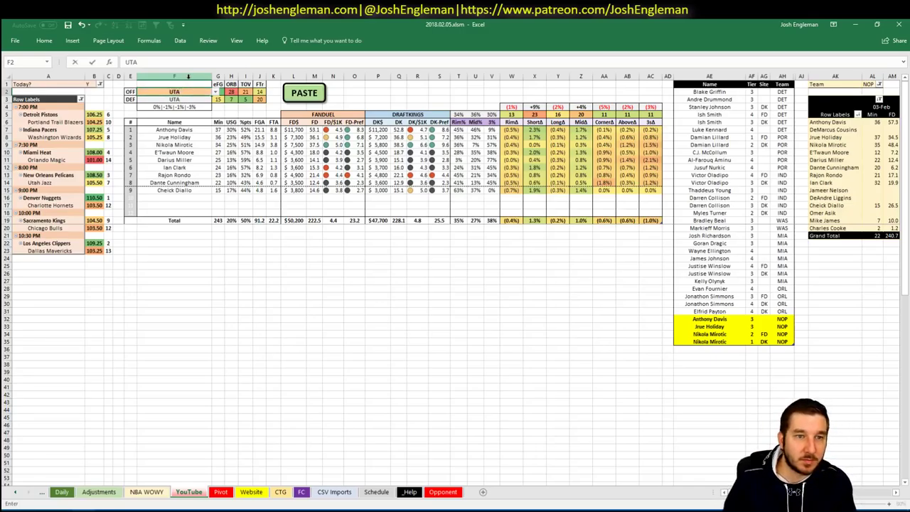
key(Return)
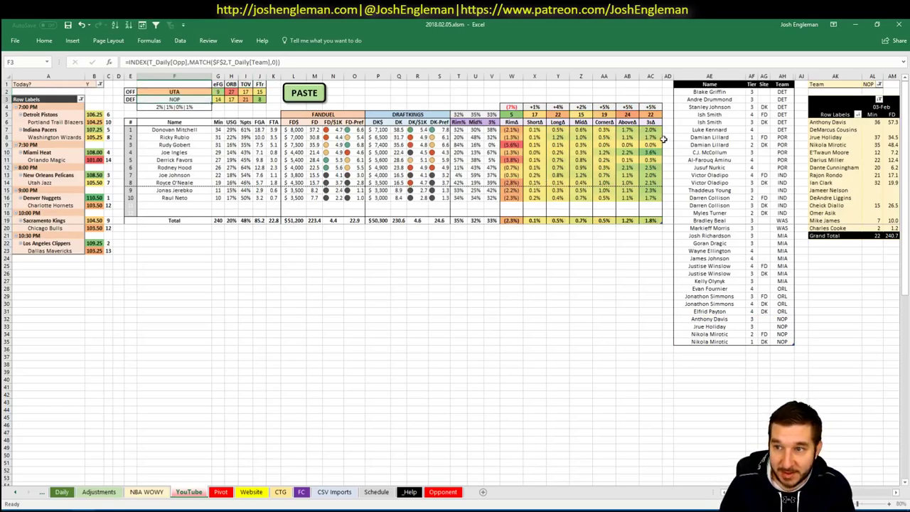
click(871, 84)
text(U)
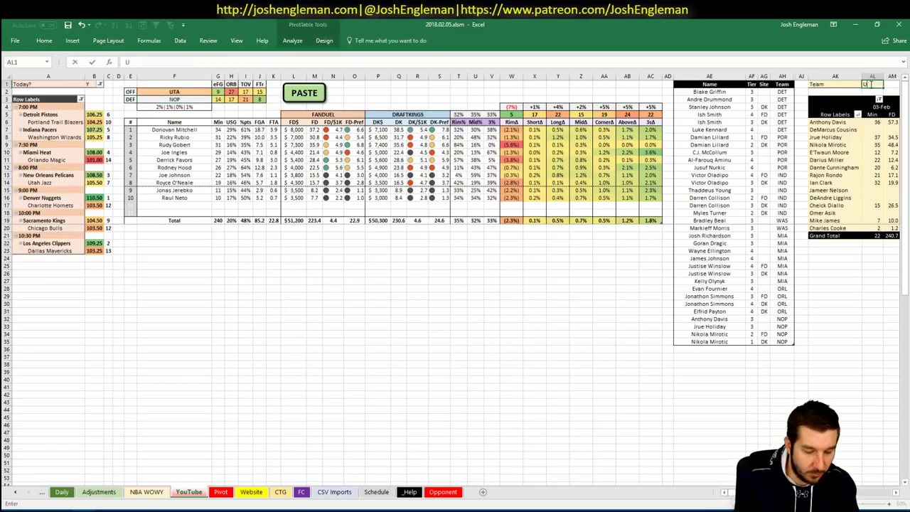
text(TA)
key(Return)
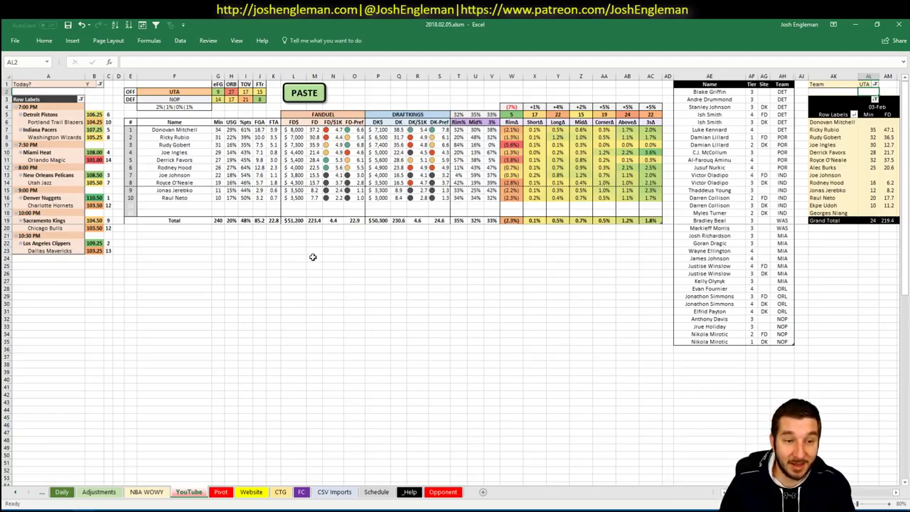
click(376, 257)
click(337, 243)
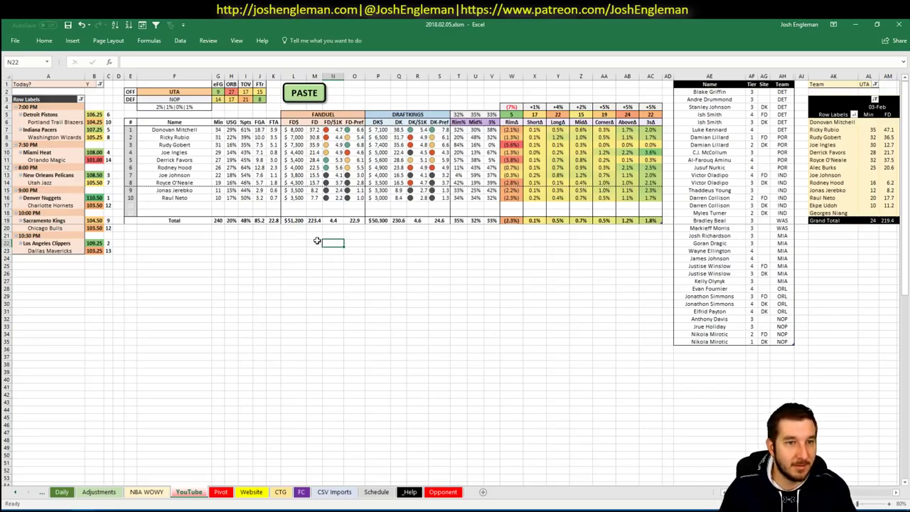
Hide rows 20–25, review the UTA minutes pivot, and select the blank row below the tier list
click(754, 304)
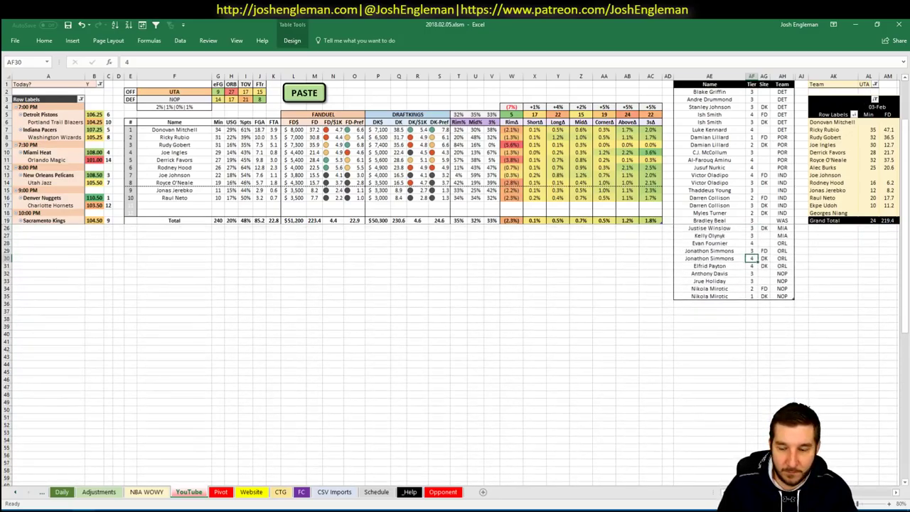
scroll(455, 284, right, 5)
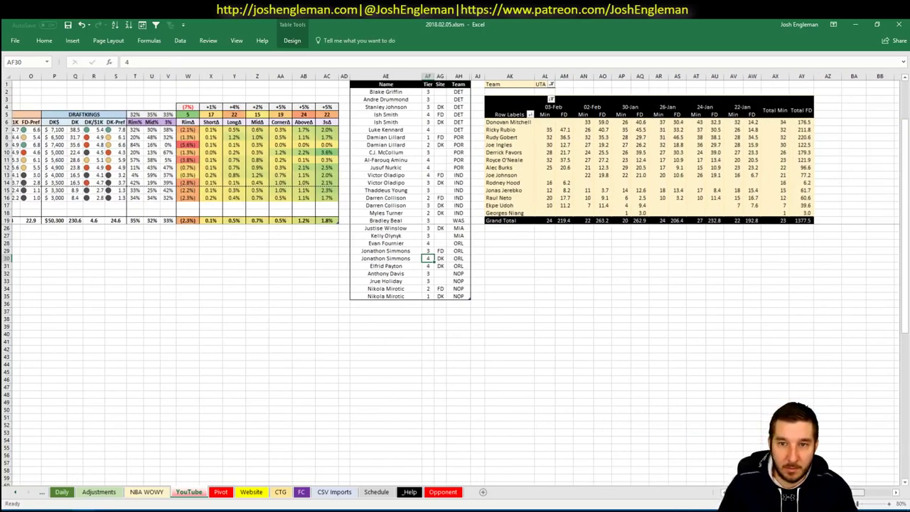
scroll(455, 284, left, 1)
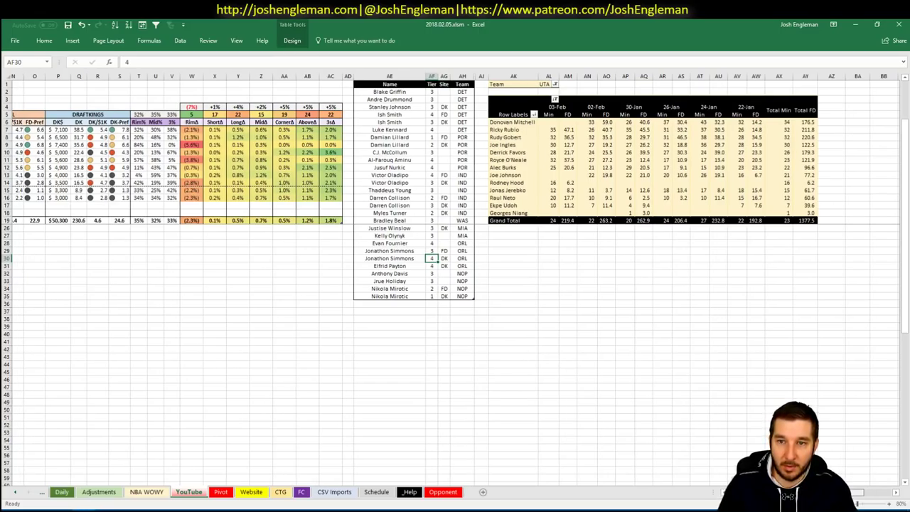
scroll(455, 284, left, 5)
click(706, 310)
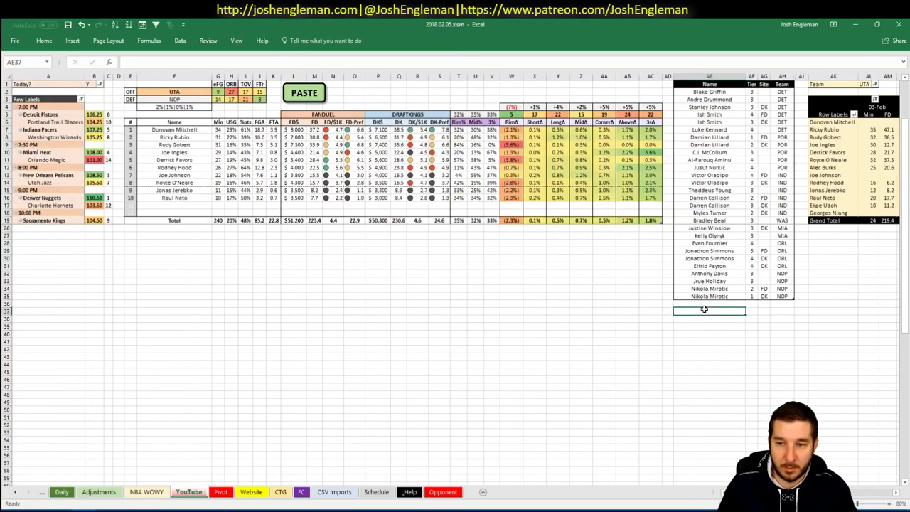
Add Donovan Mitchell to the first empty tier-list row at tier 3
click(706, 304)
text(Don)
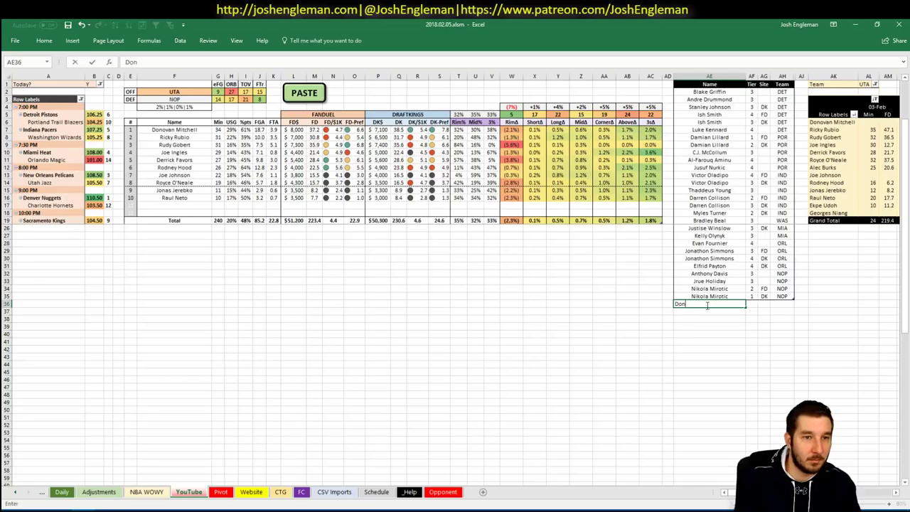
text(ovan Mitchell)
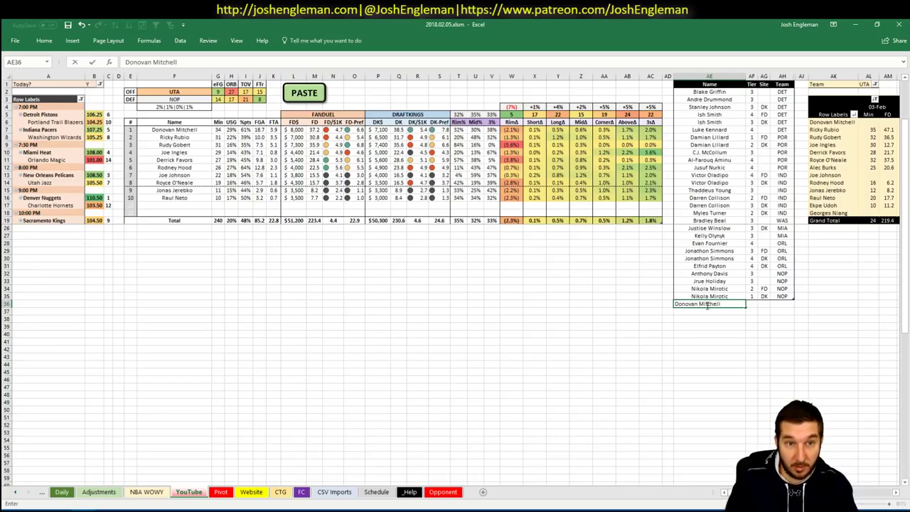
key(Tab)
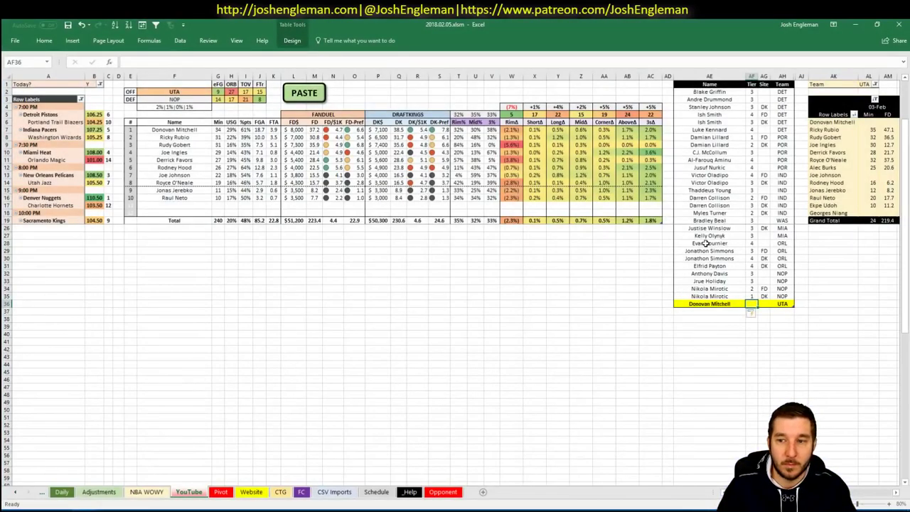
text(3)
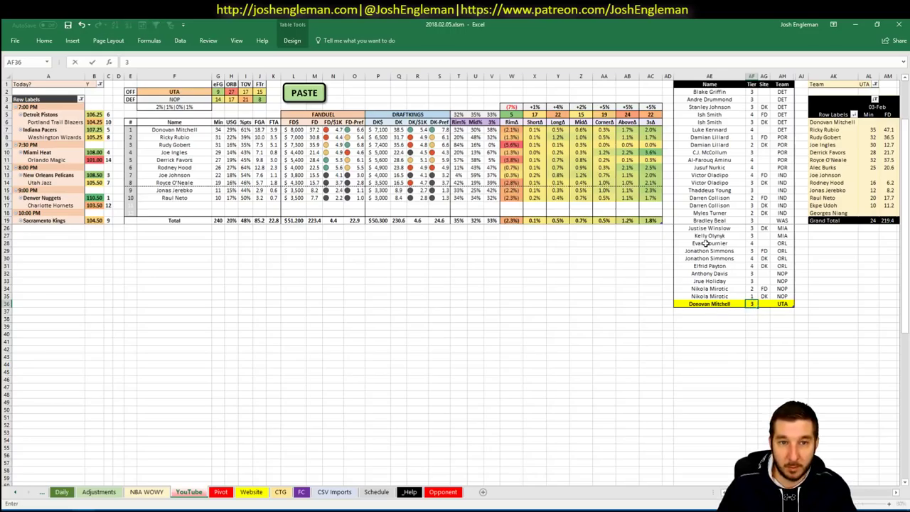
key(Return)
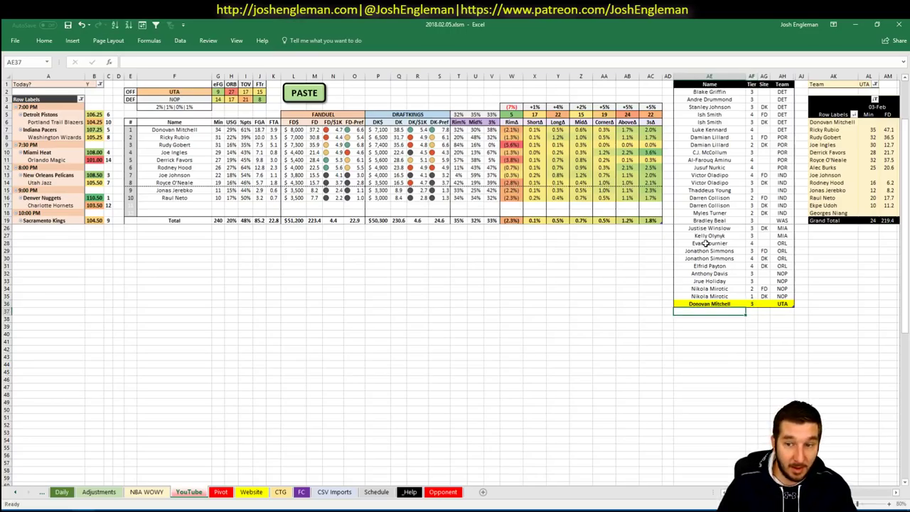
Add a second Donovan Mitchell row at tier 2, then set the sites to FD and DK
text(Donovan Mitchell)
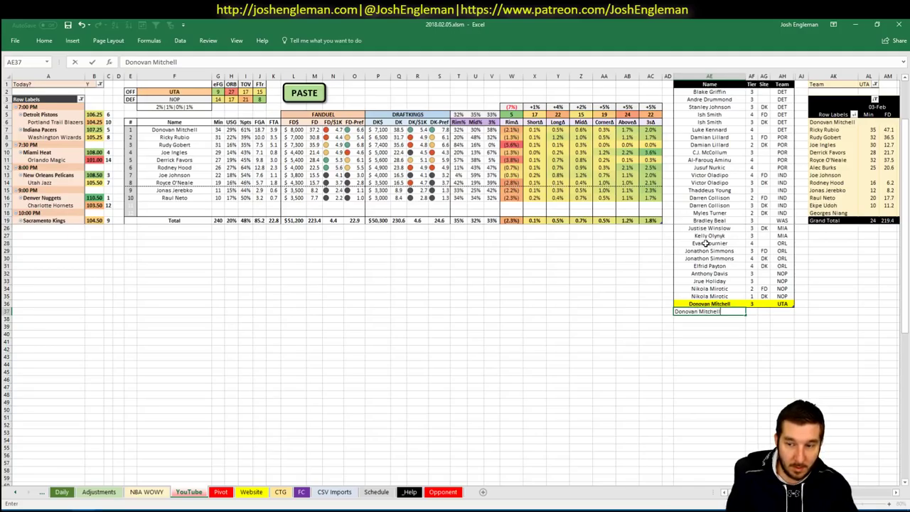
key(Tab)
text(2)
key(Tab)
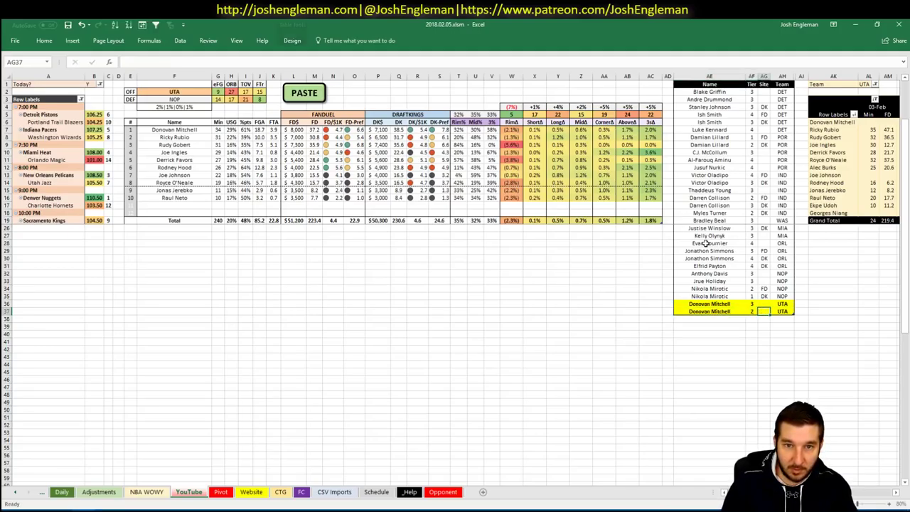
key(Up)
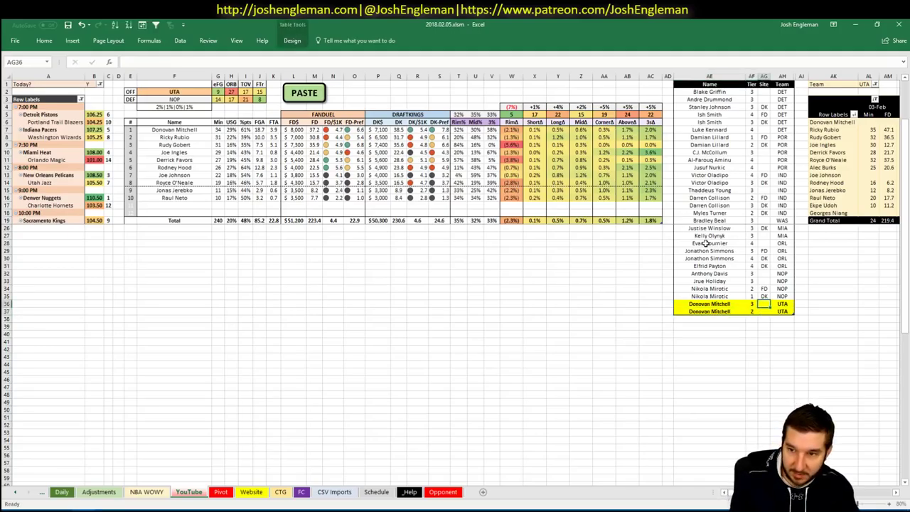
text(FD)
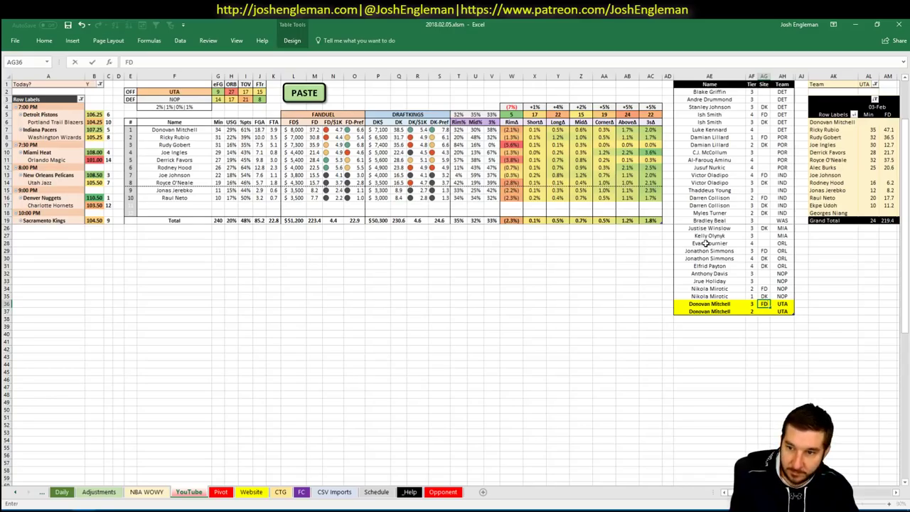
key(Return)
text(DK)
key(Return)
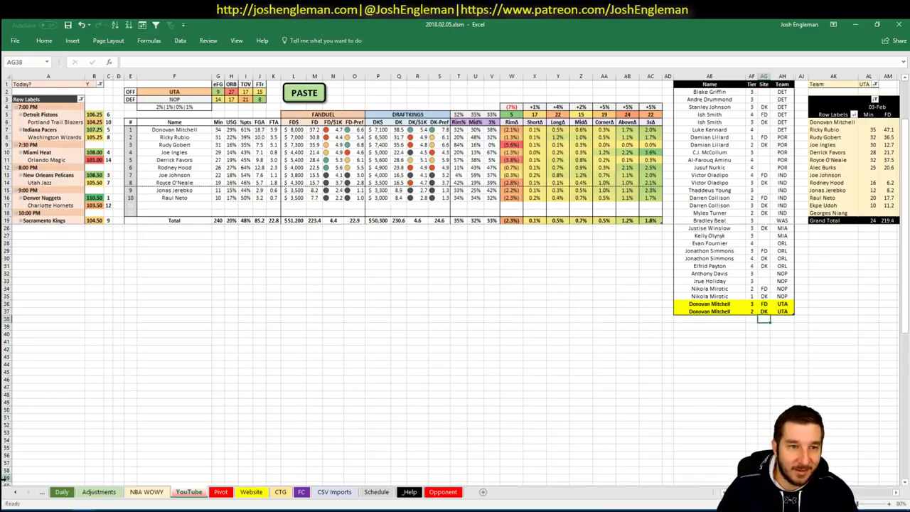
Review Ricky Rubio's recent game log among point guards in FantasyCruncher, then return to Excel
key(alt+Tab)
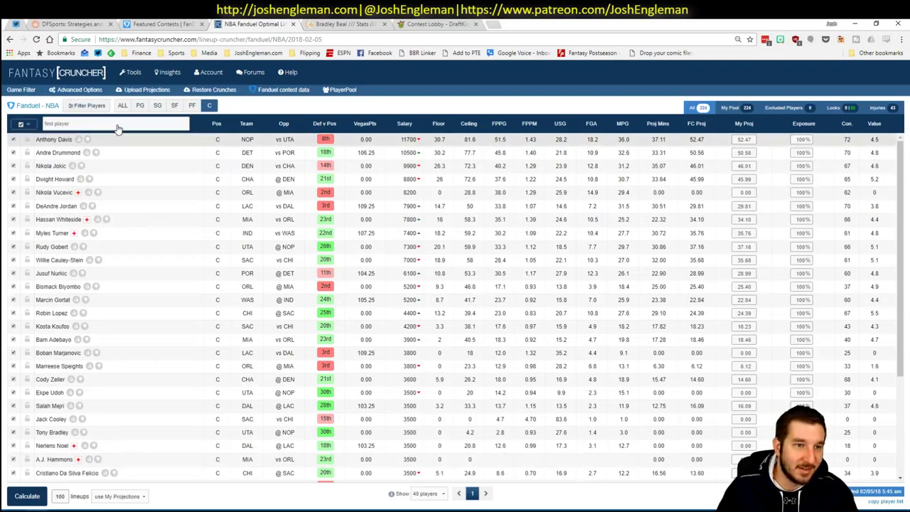
click(138, 105)
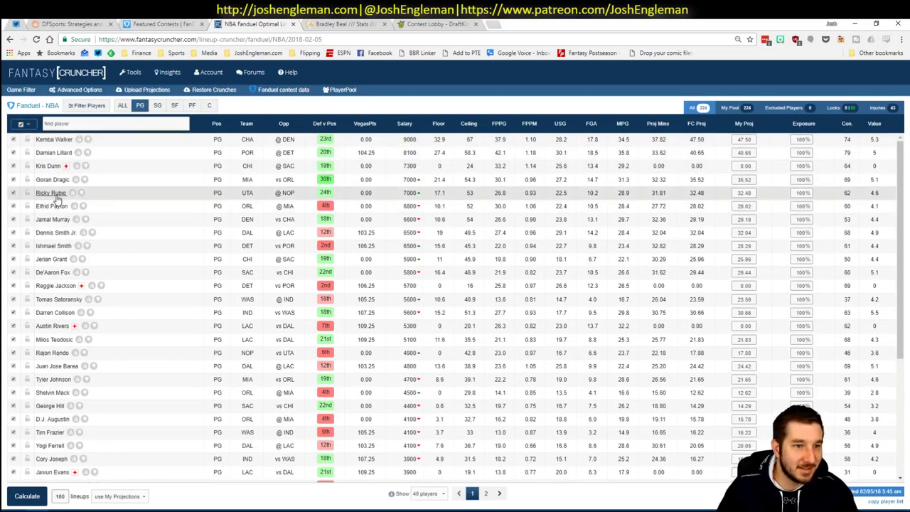
click(54, 194)
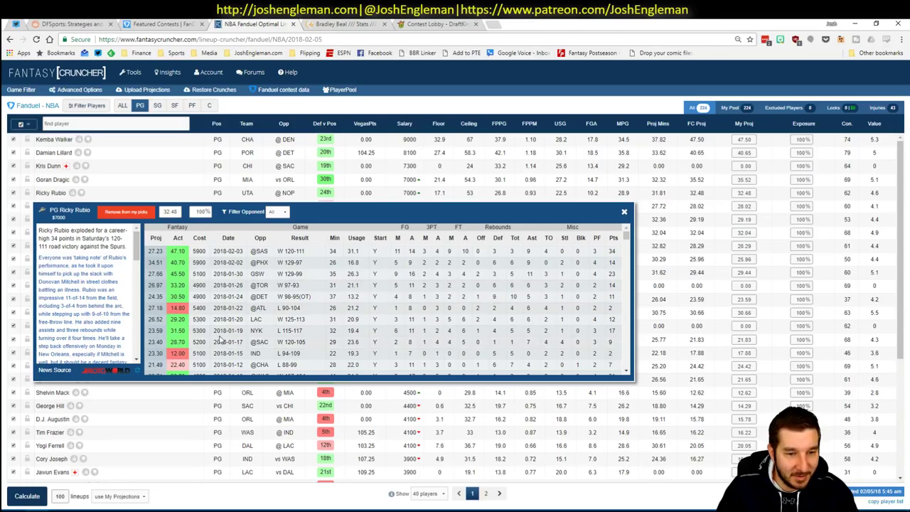
scroll(220, 339, down, 2)
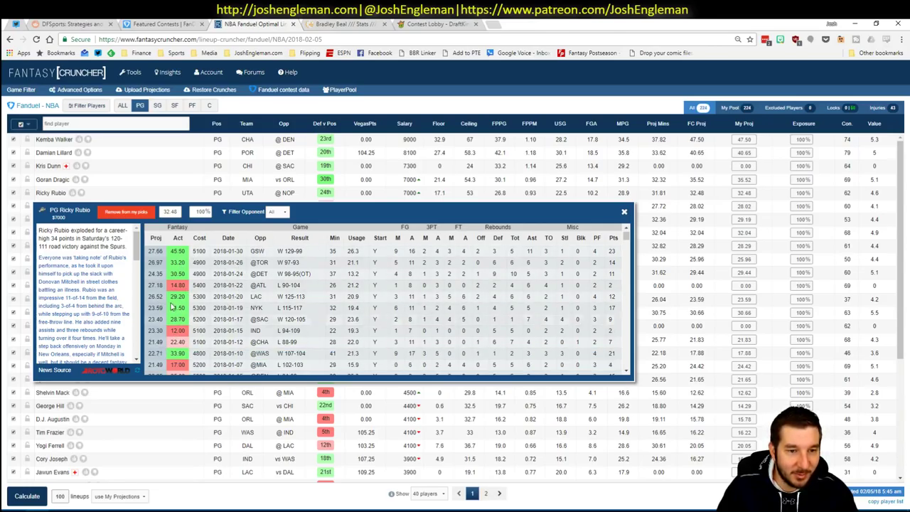
scroll(213, 306, down, 4)
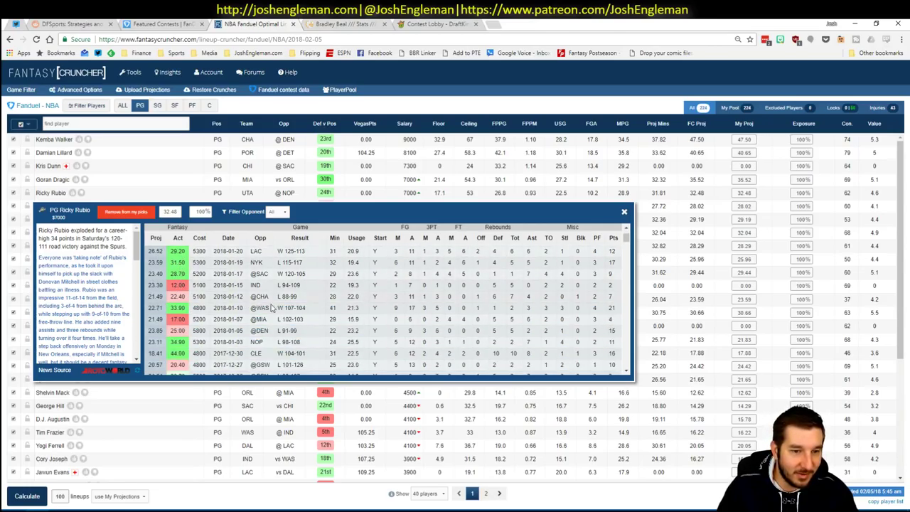
scroll(270, 307, up, 5)
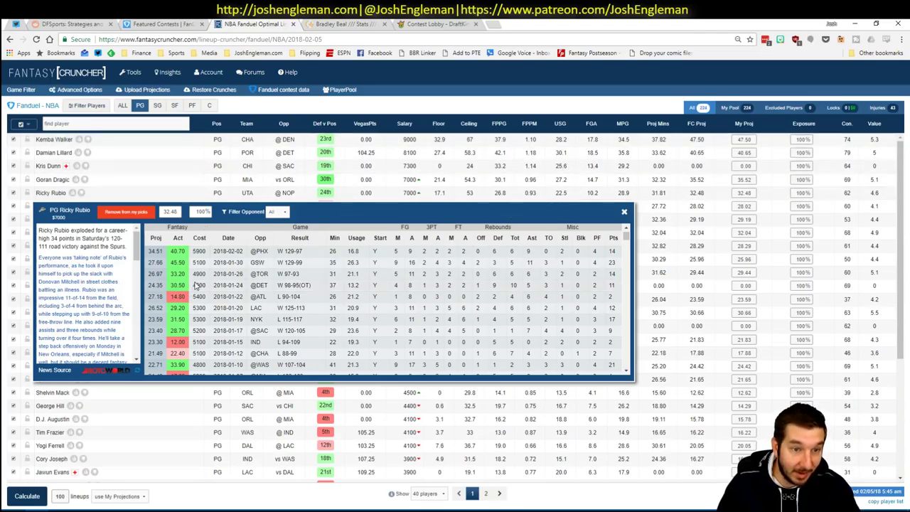
scroll(198, 284, up, 1)
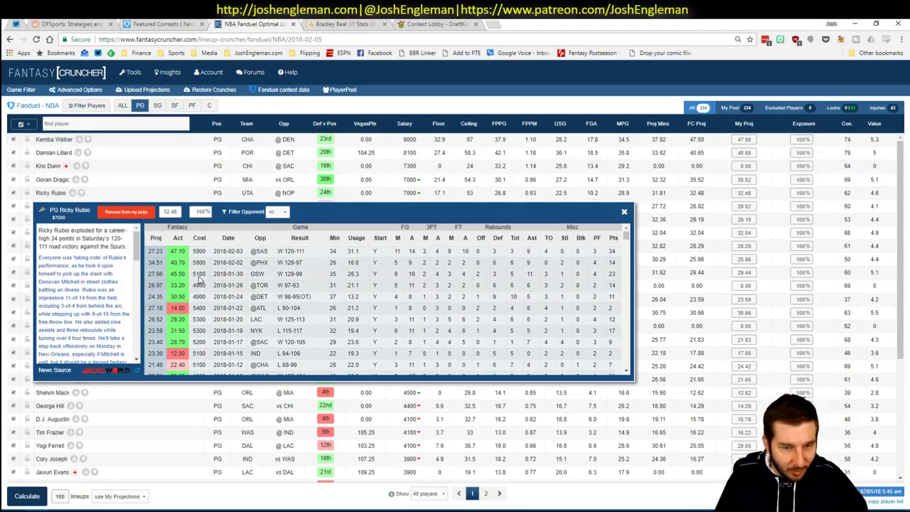
click(625, 212)
key(alt+Tab)
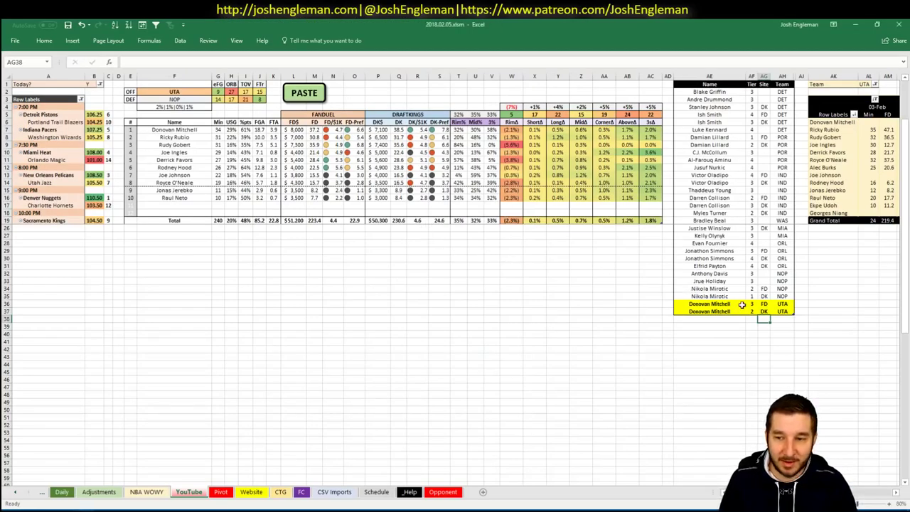
Locate the first empty row below the tier list, checking the existing Utah entries
click(718, 327)
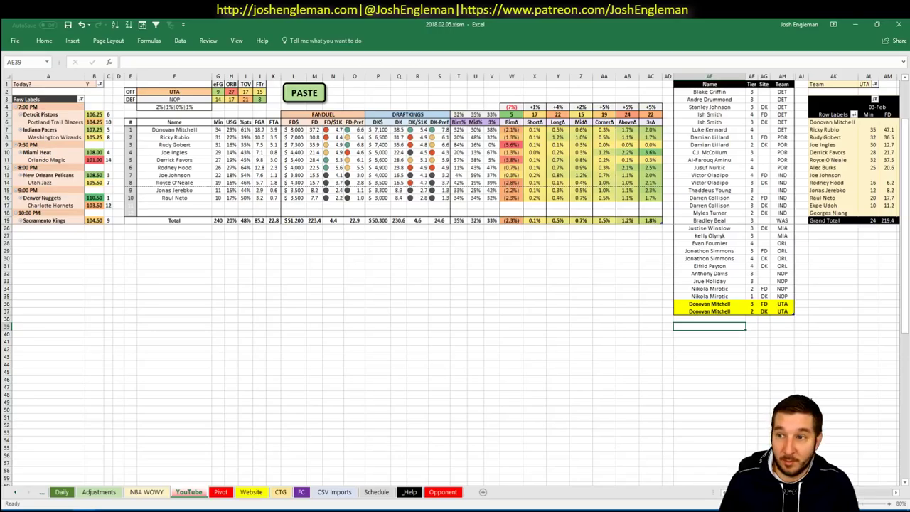
scroll(455, 284, right, 3)
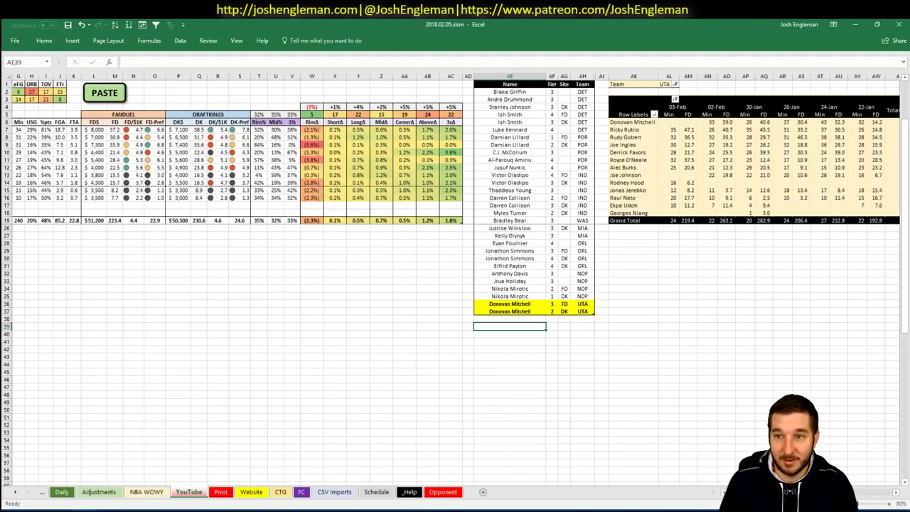
scroll(455, 284, right, 1)
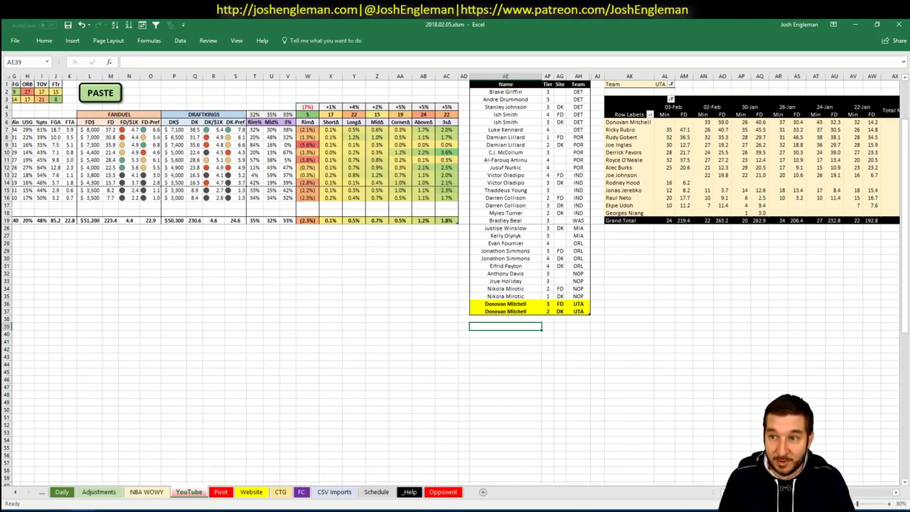
scroll(455, 285, right, 2)
scroll(455, 284, left, 6)
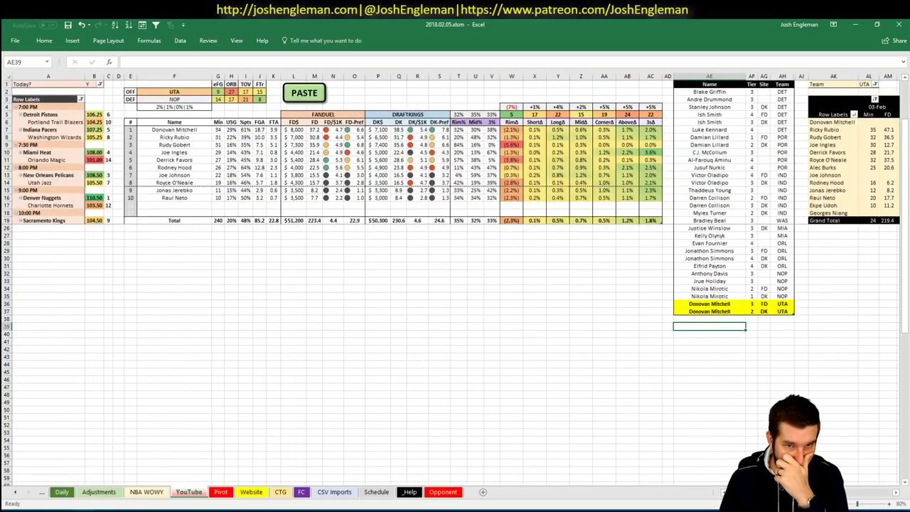
click(720, 313)
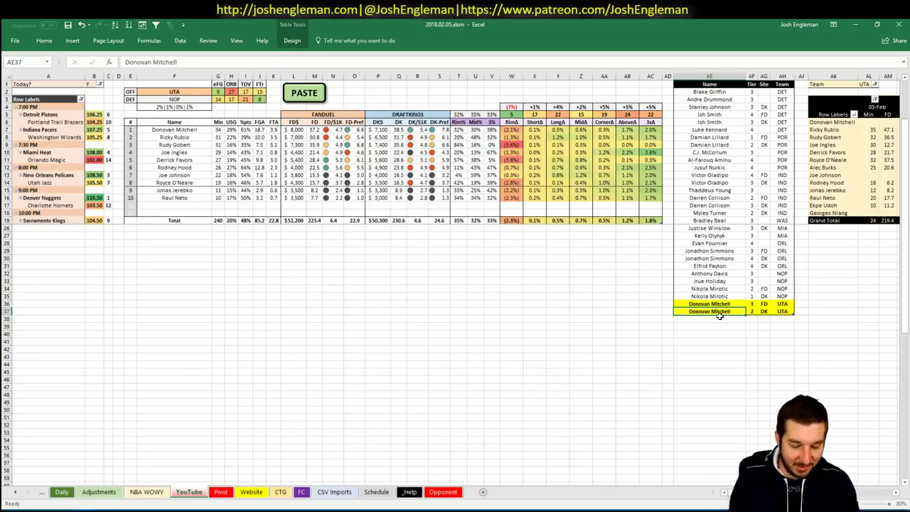
Add Ricky Rubio to the tier list at tier 4 for DK
key(Down)
text(Ricky Rubio)
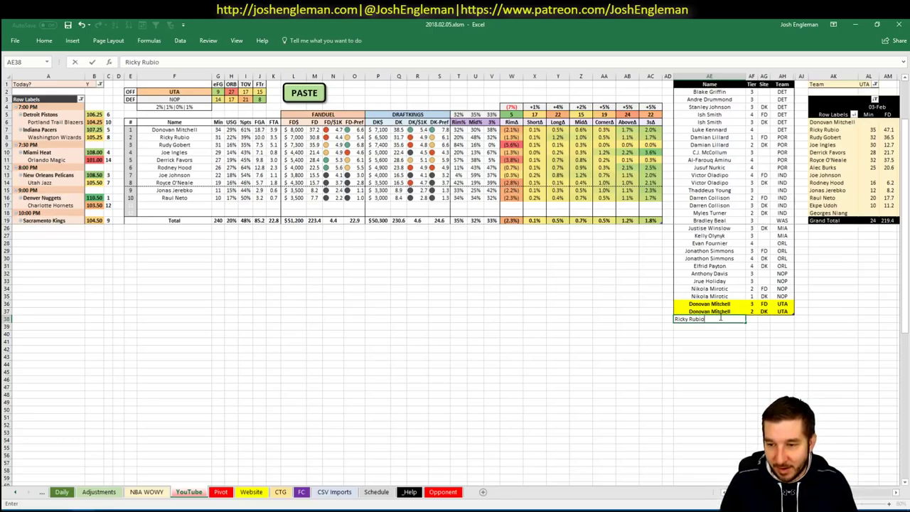
key(Tab)
text(4)
key(Return)
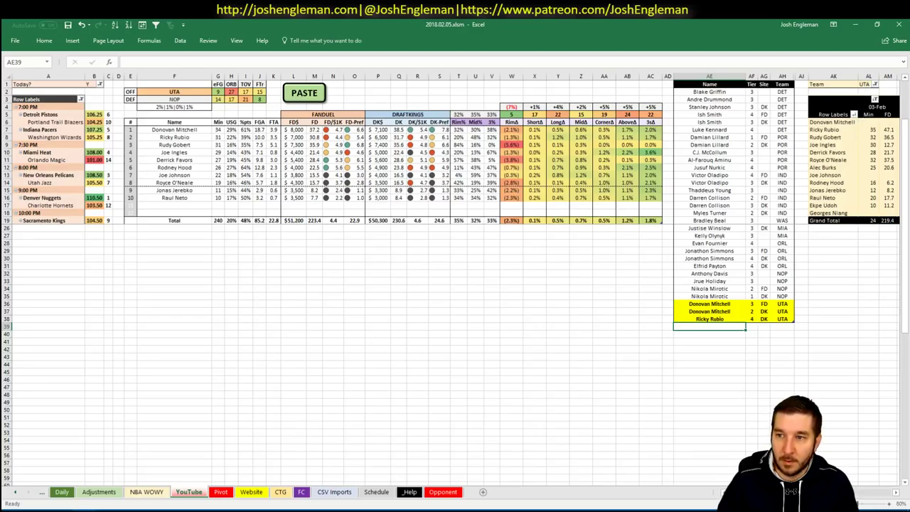
scroll(455, 284, right, 3)
scroll(455, 285, left, 3)
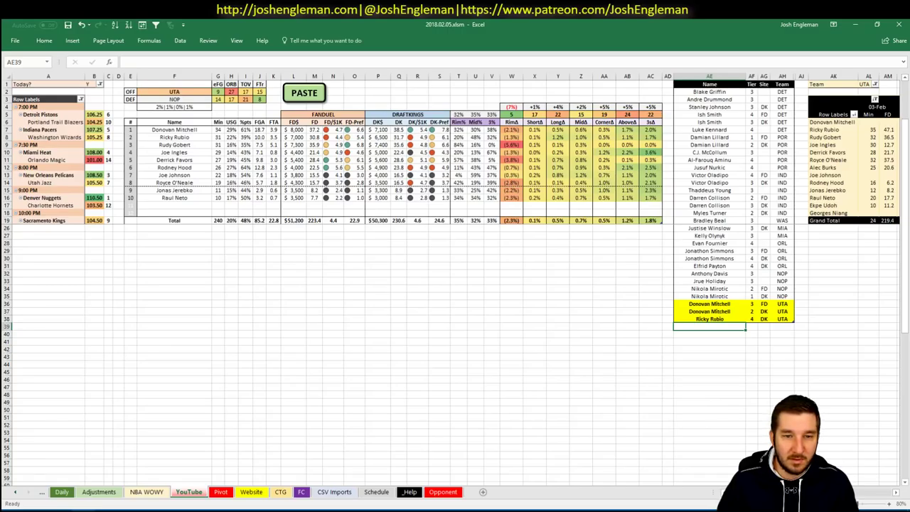
scroll(455, 285, right, 5)
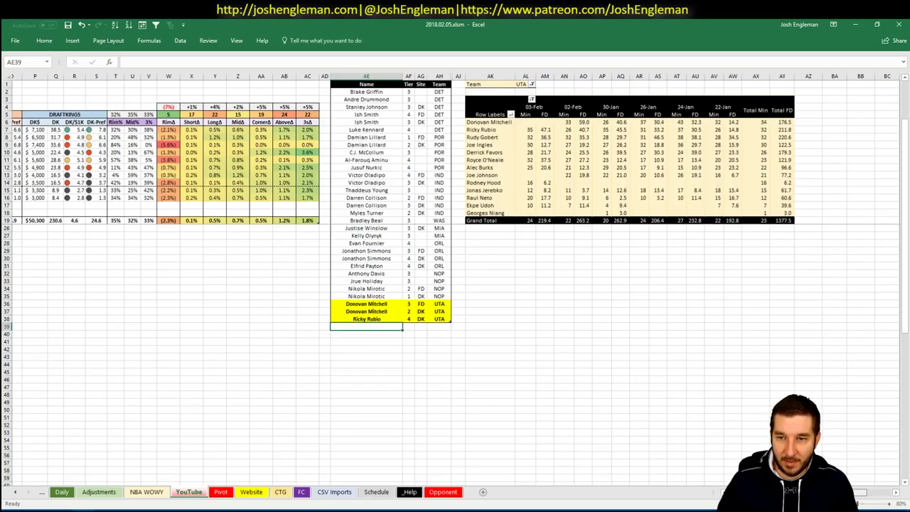
scroll(684, 400, left, 5)
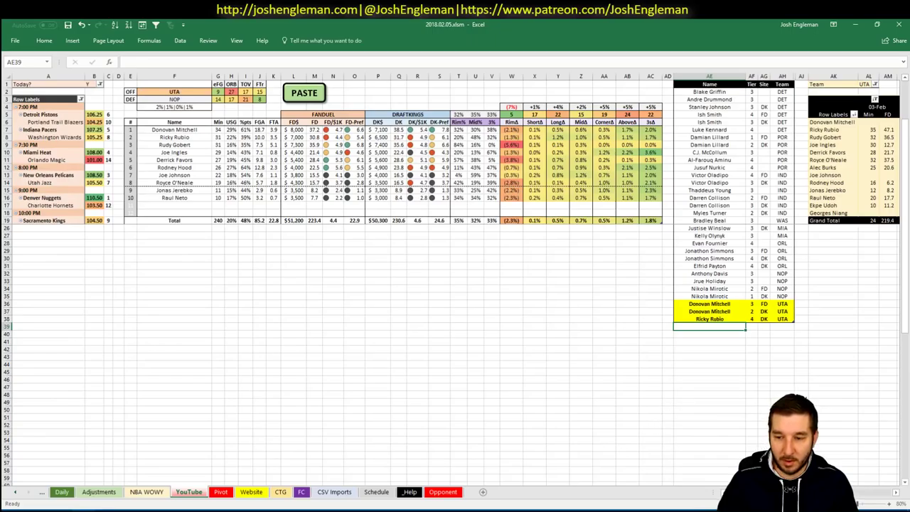
Add Rudy Gobert at tier 3 and Joe Ingles at tier 3 on FD, refreshing the pivot data
text(R)
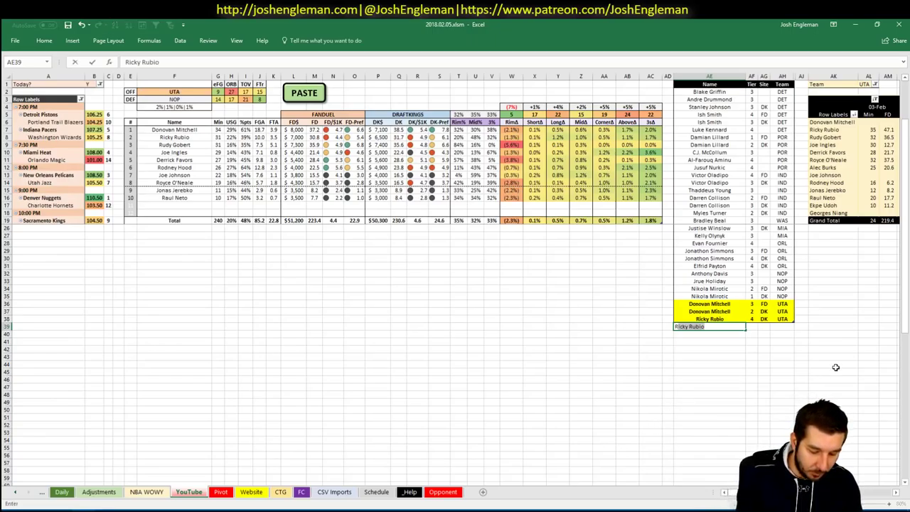
text(udy Gobert)
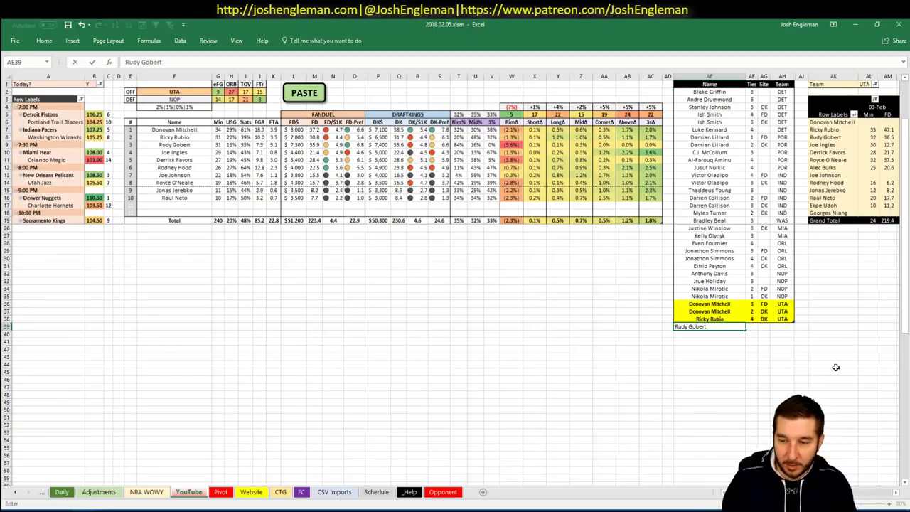
key(Tab)
text(3)
key(Return)
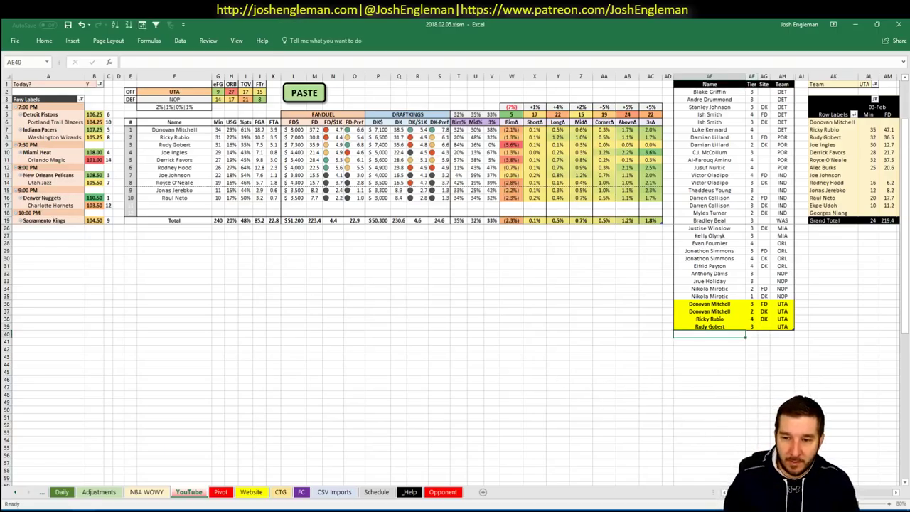
text(Joe Ingles)
key(Tab)
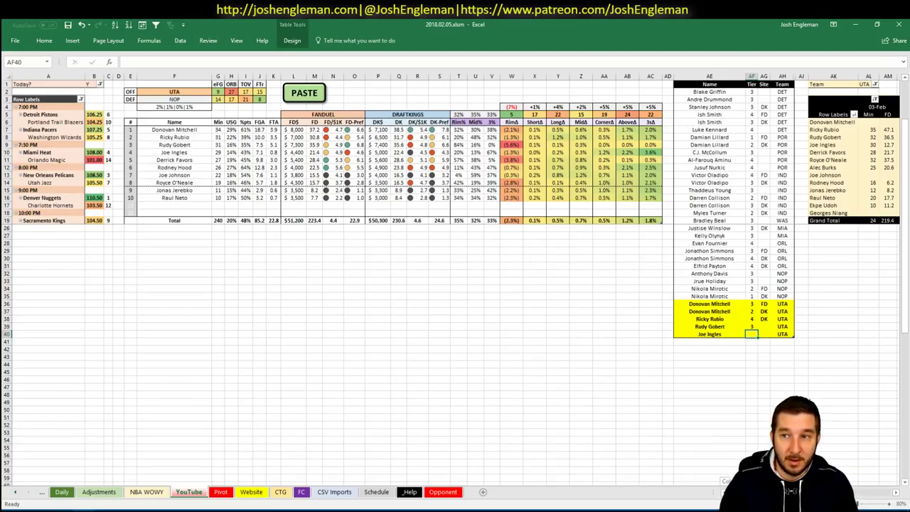
key(ctrl+alt+F5)
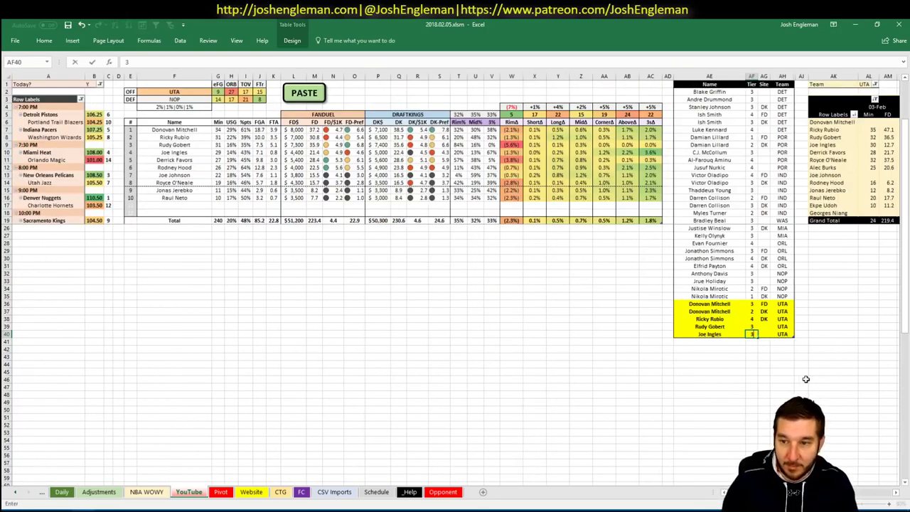
text(3)
key(Tab)
text(FD)
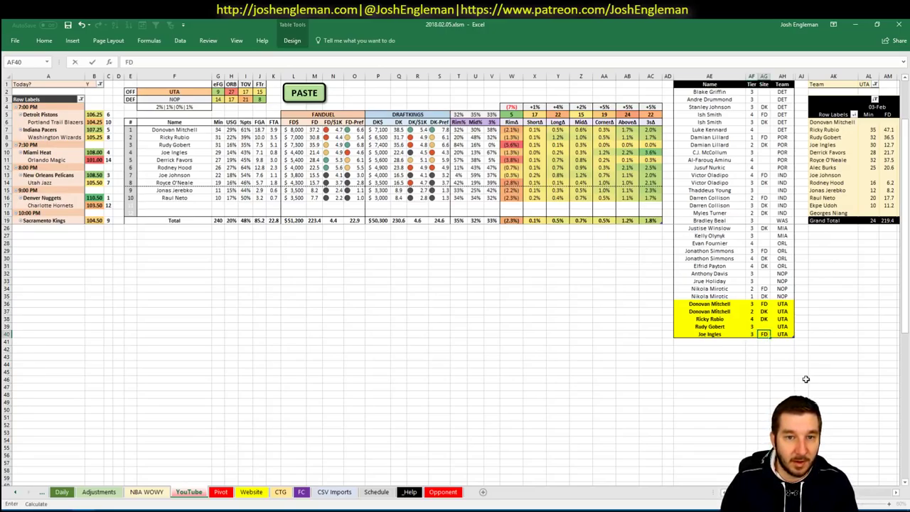
key(Return)
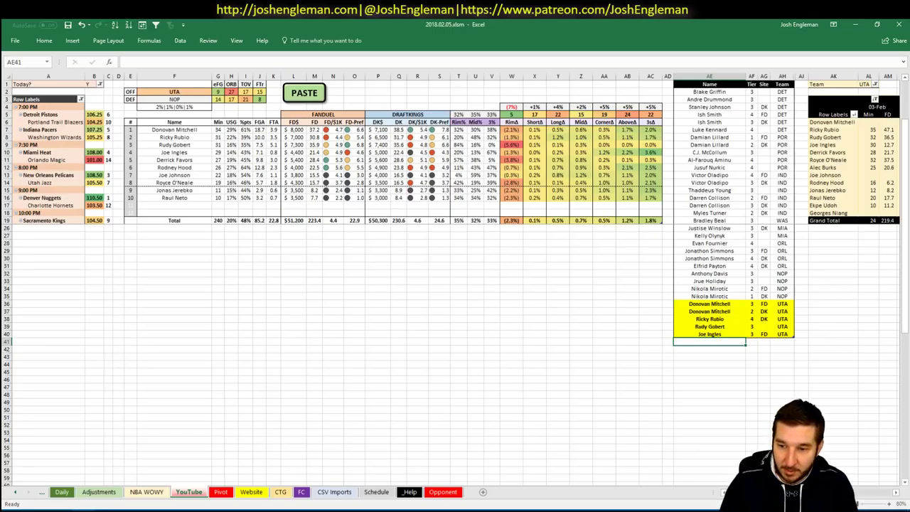
Enter Derrick Favors at tier 3 in row 41, then revisit his site cell so no site remains
scroll(455, 277, right, 3)
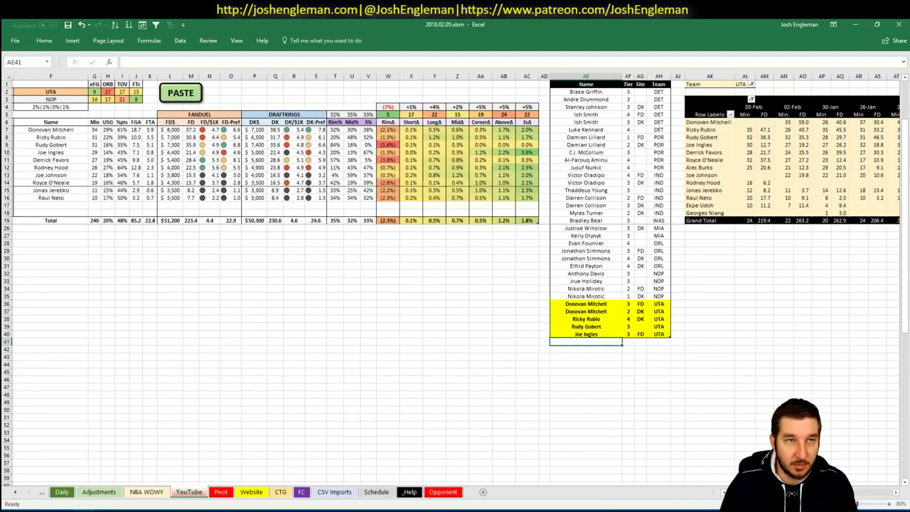
scroll(455, 277, right, 6)
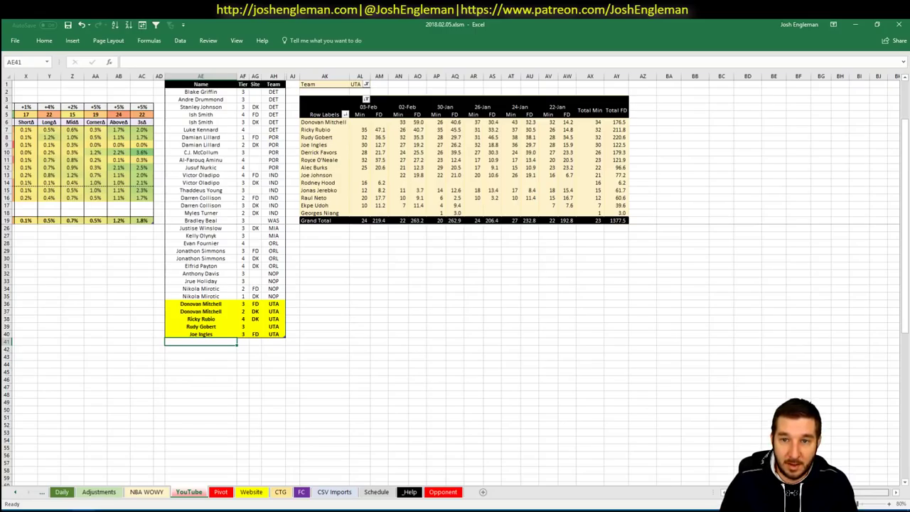
scroll(455, 277, left, 2)
scroll(455, 278, left, 7)
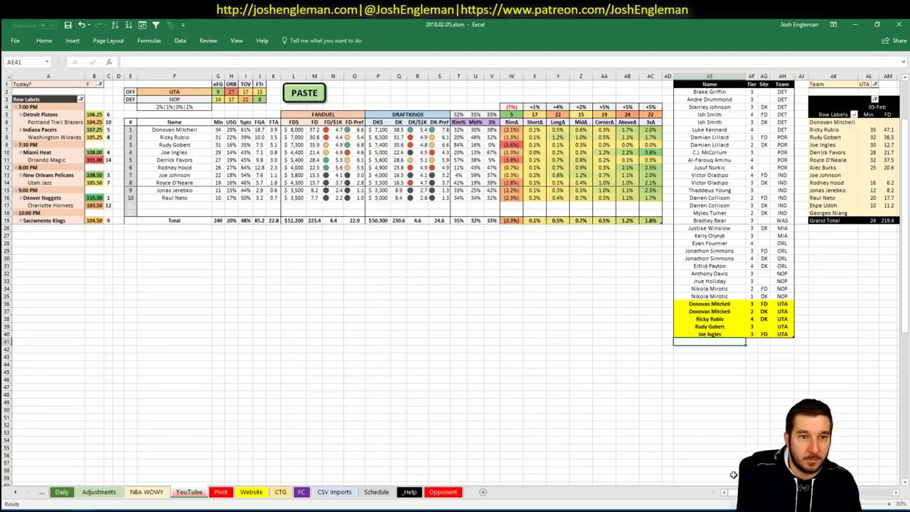
text(Derr)
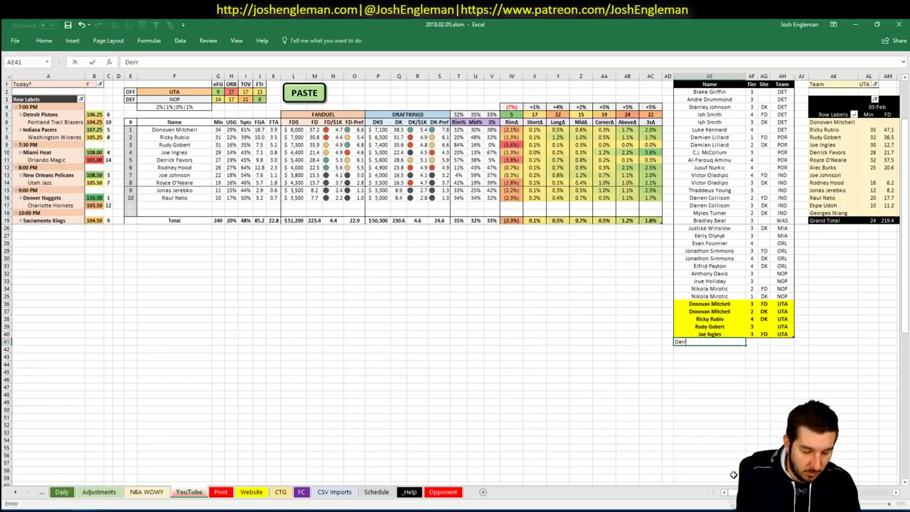
text(ick Fav)
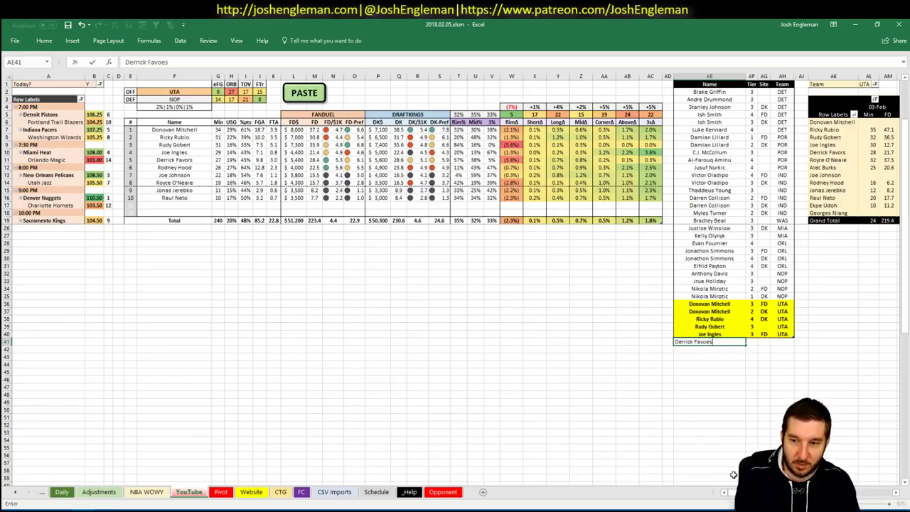
text(ors)
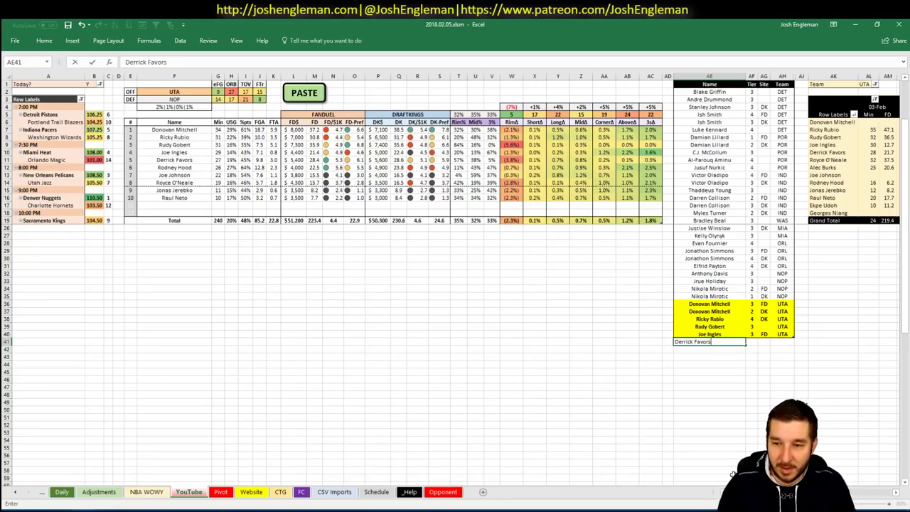
key(Tab)
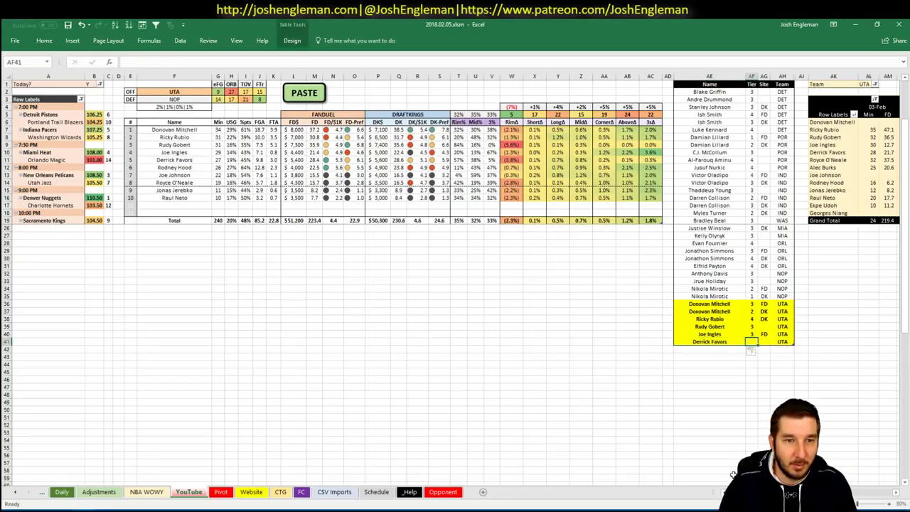
text(3)
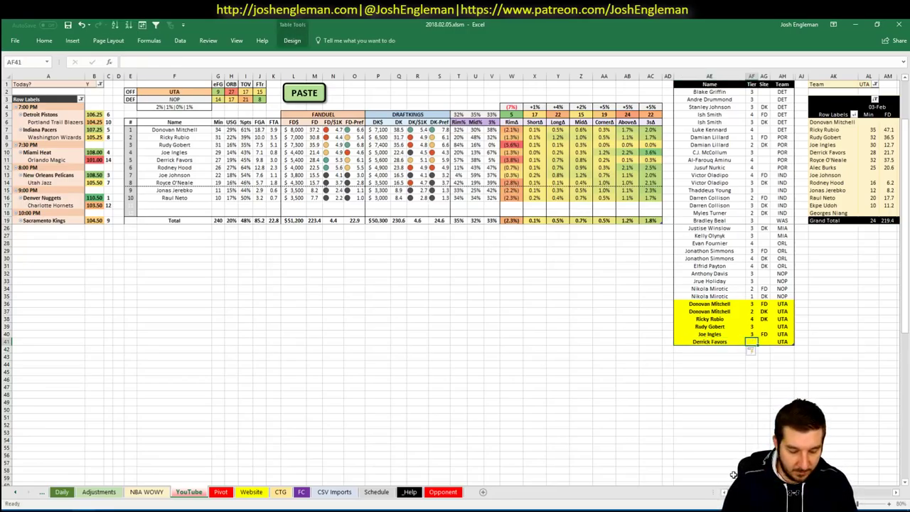
key(Tab)
text(FD)
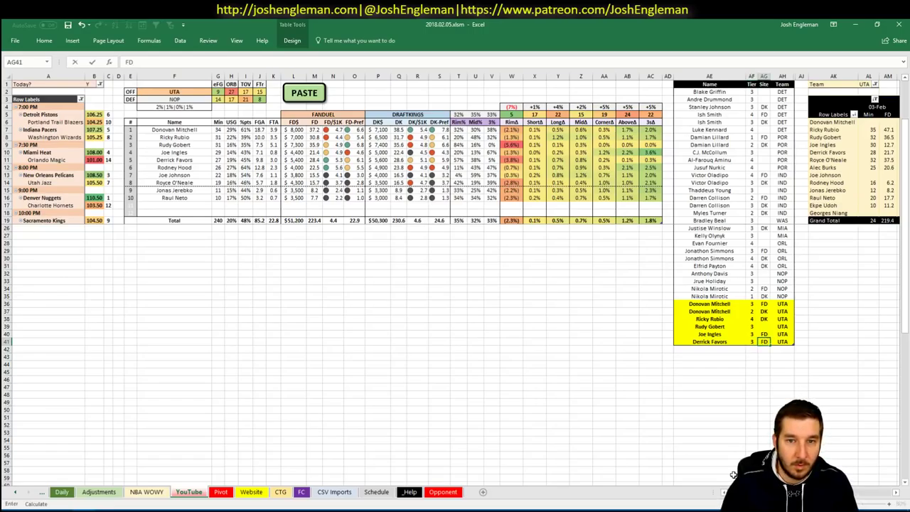
key(Return)
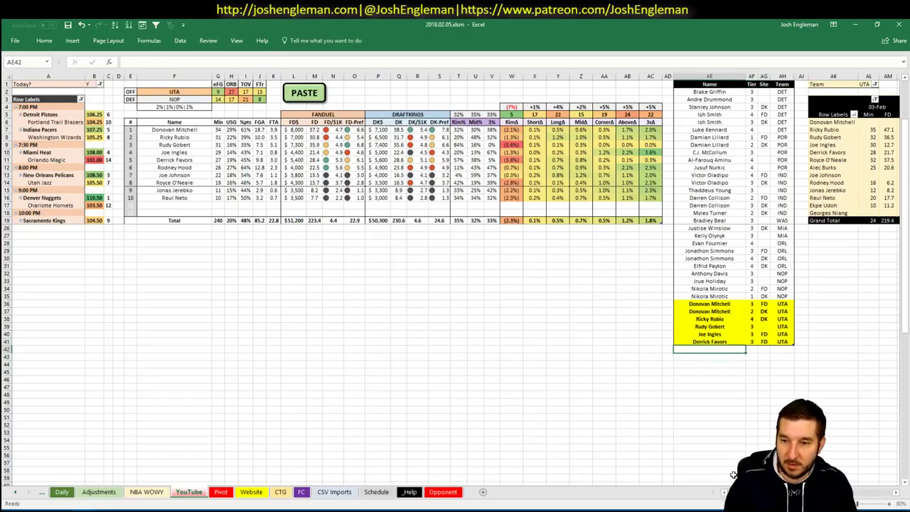
key(Right)
key(Right)
key(Up)
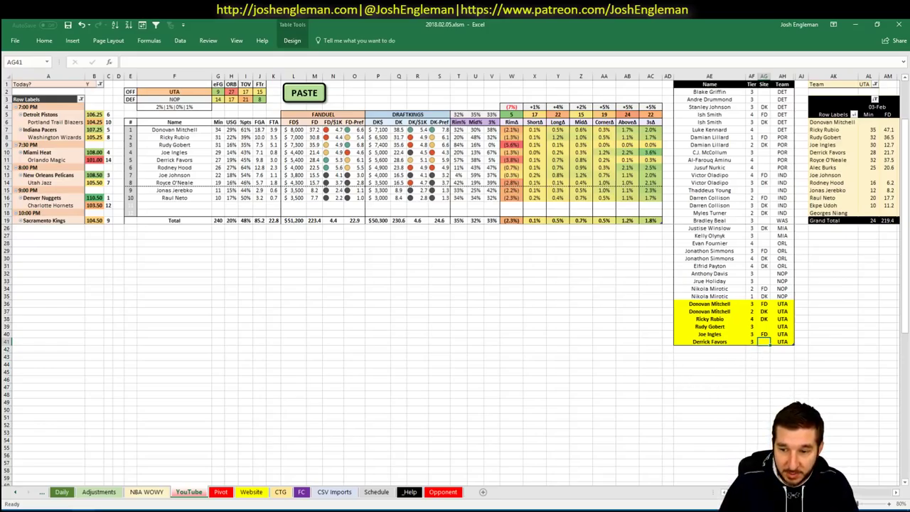
scroll(455, 277, right, 3)
After checking his projected minutes, add Rodney Hood at tier 2 for FD
scroll(722, 496, left, 3)
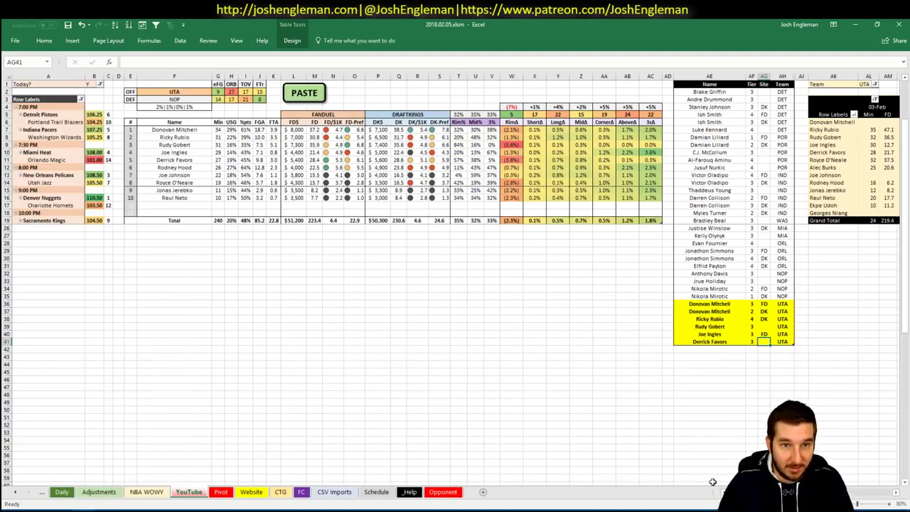
click(218, 168)
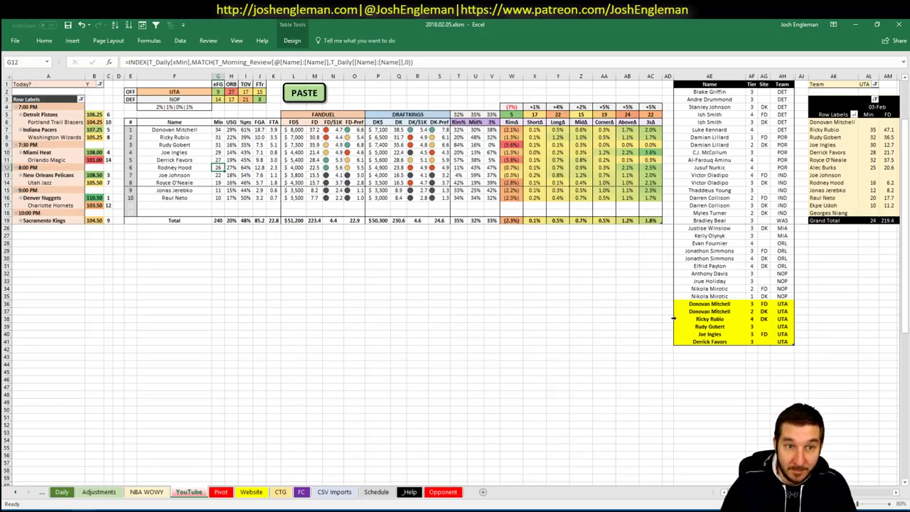
click(714, 353)
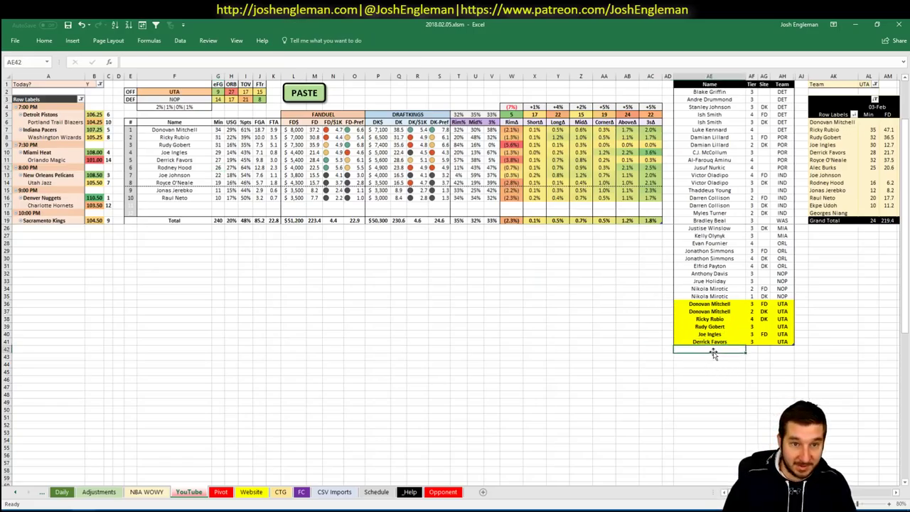
text(Rodney)
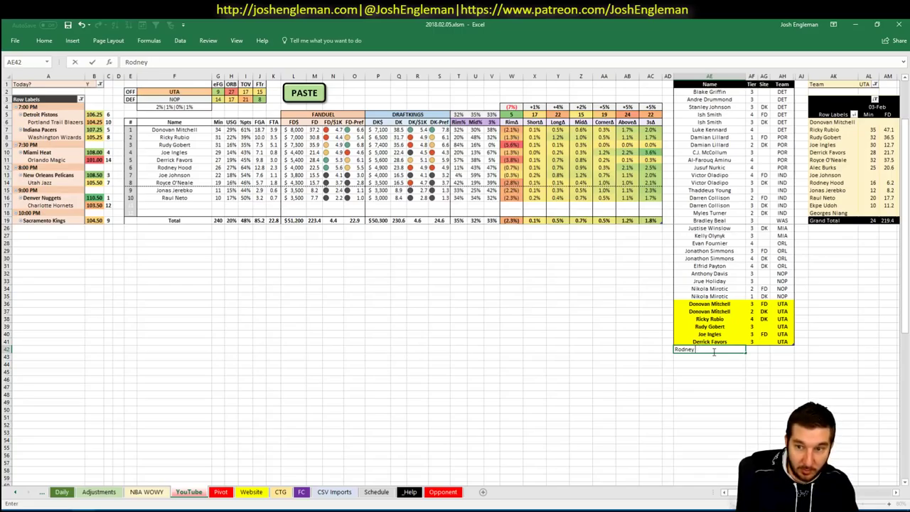
text( Hood)
key(Return)
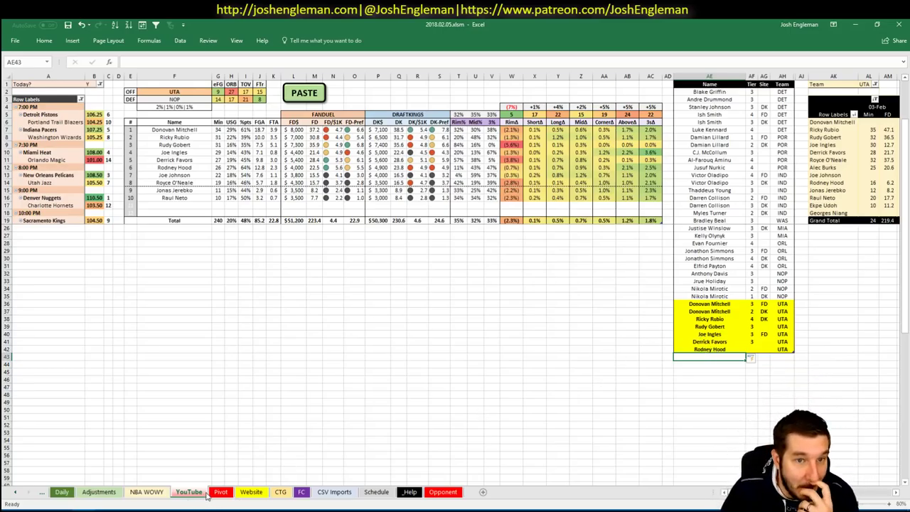
click(753, 349)
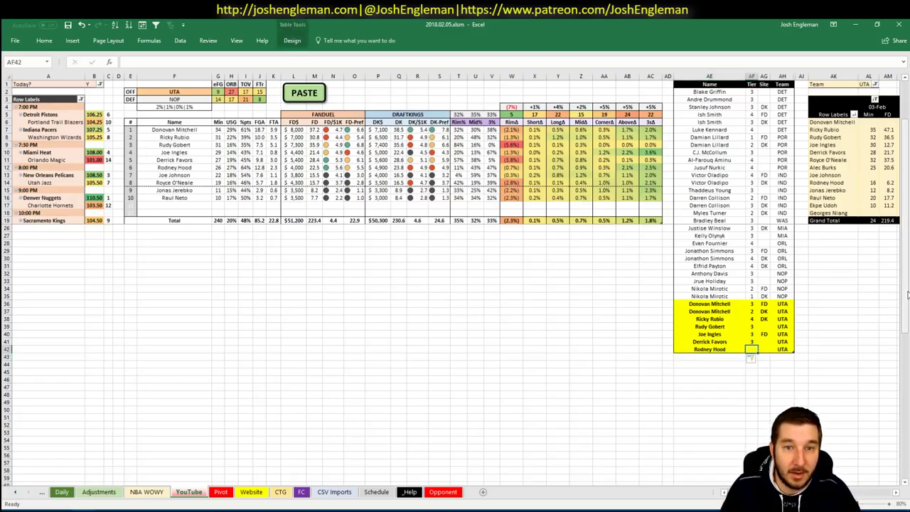
text(2)
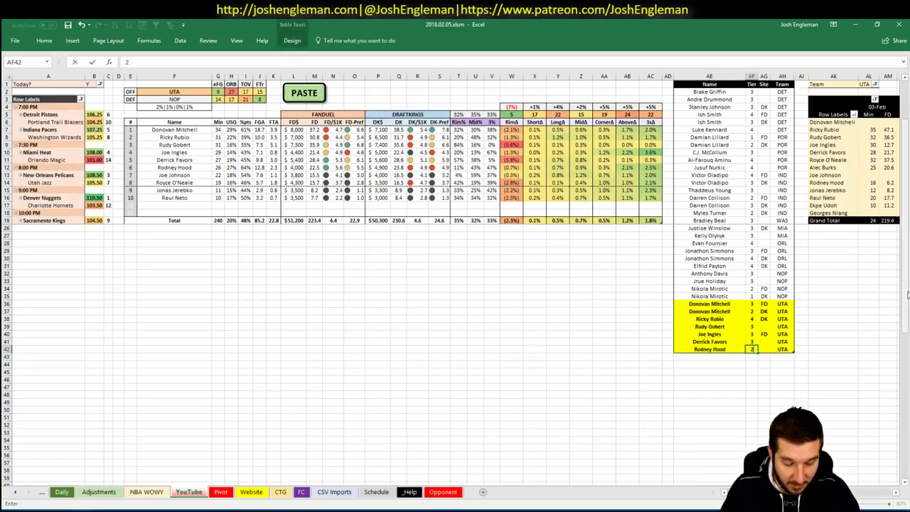
key(Tab)
text(FD)
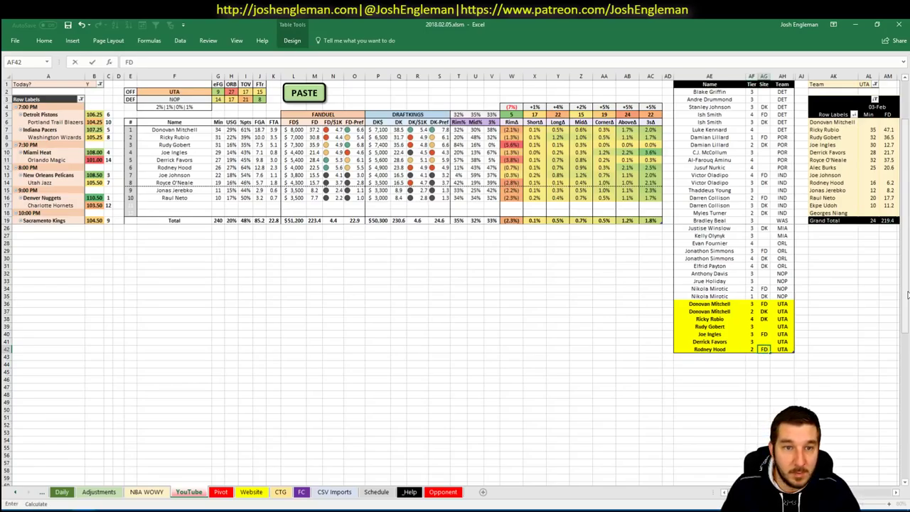
key(Return)
Add a second Rodney Hood row at tier 4 for DK
key(Left)
key(Left)
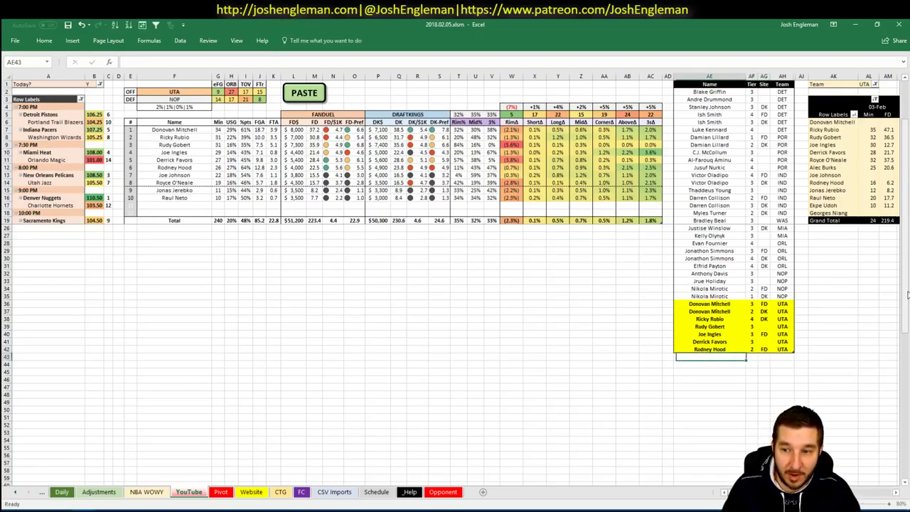
text(Rodney Hood)
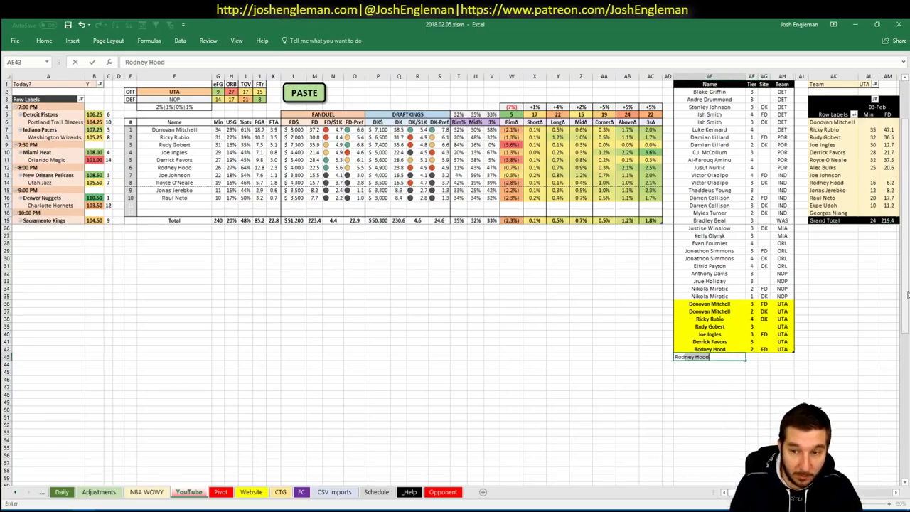
key(Tab)
text(4)
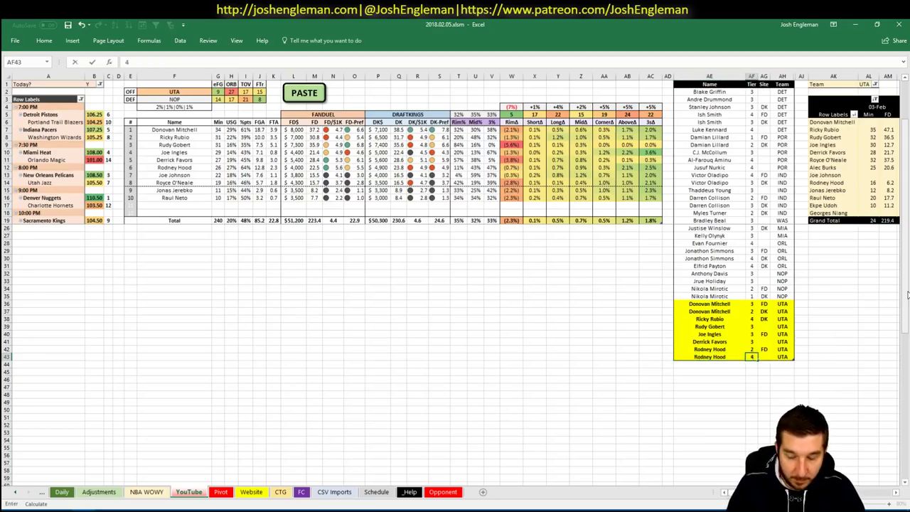
key(Tab)
text(DK)
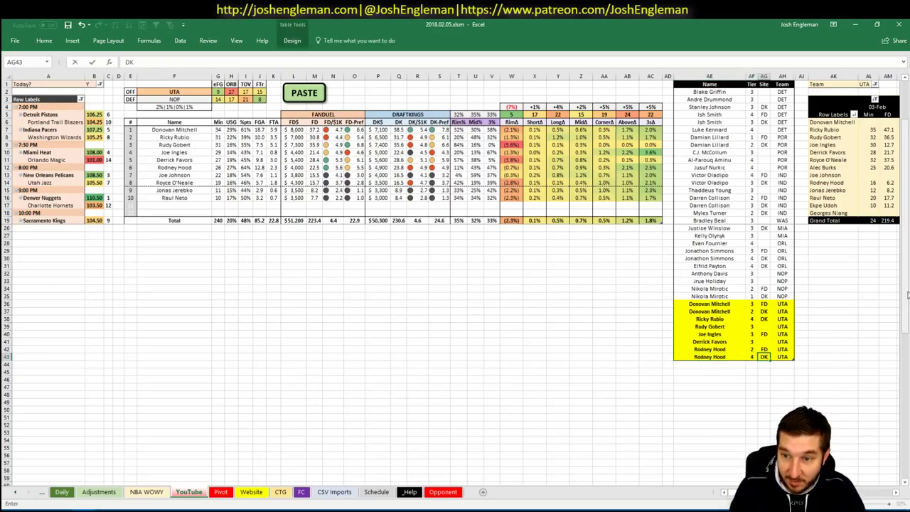
key(Return)
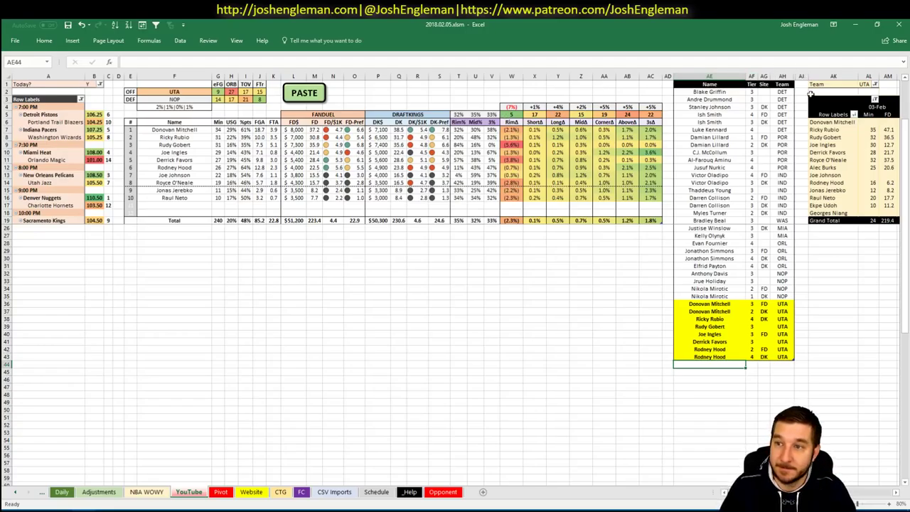
Change the matchup's offensive team to DEN, correcting the invalid DN entry
click(598, 183)
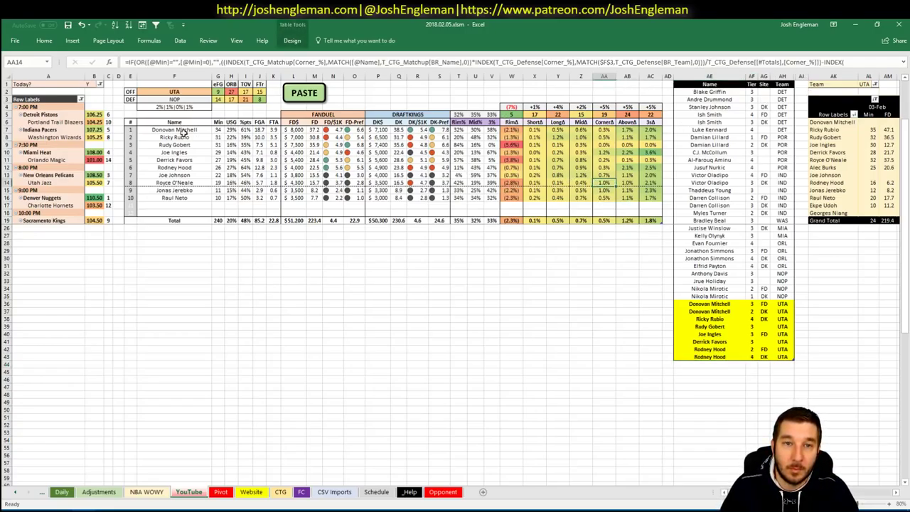
click(168, 90)
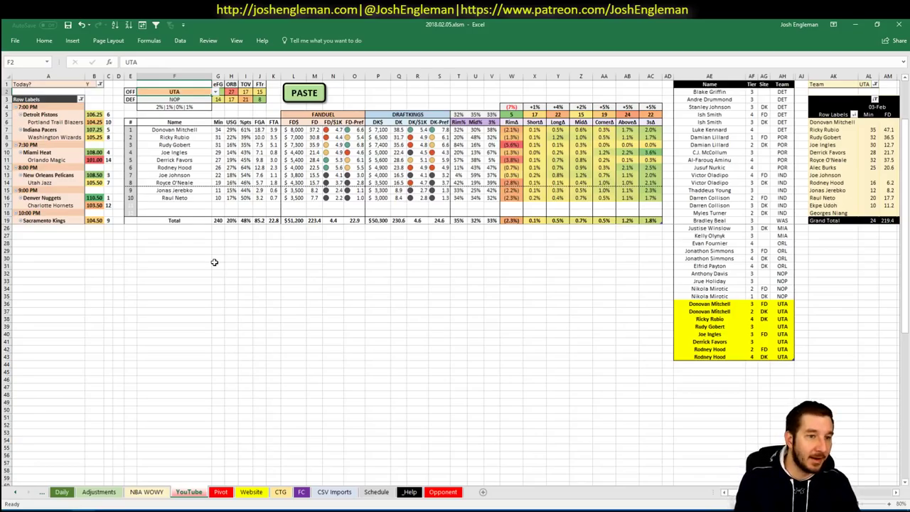
text(DN)
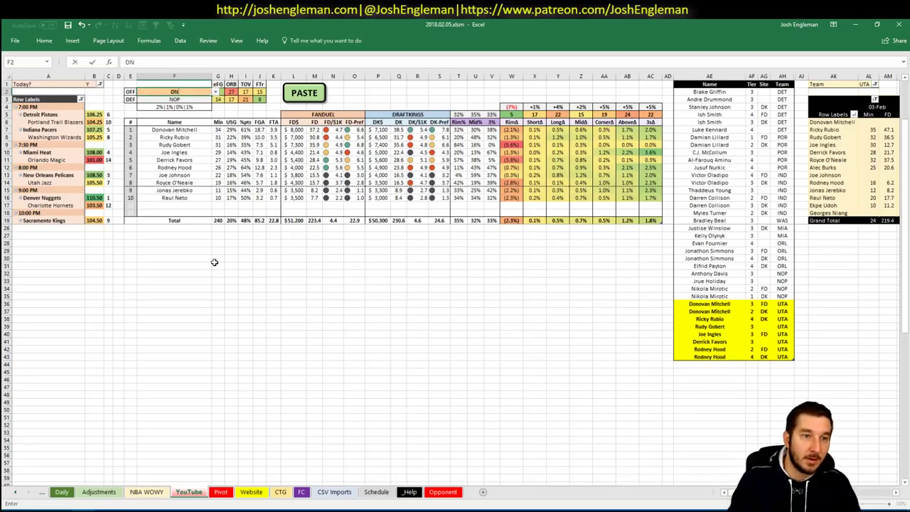
key(Return)
key(Return)
text(DEN)
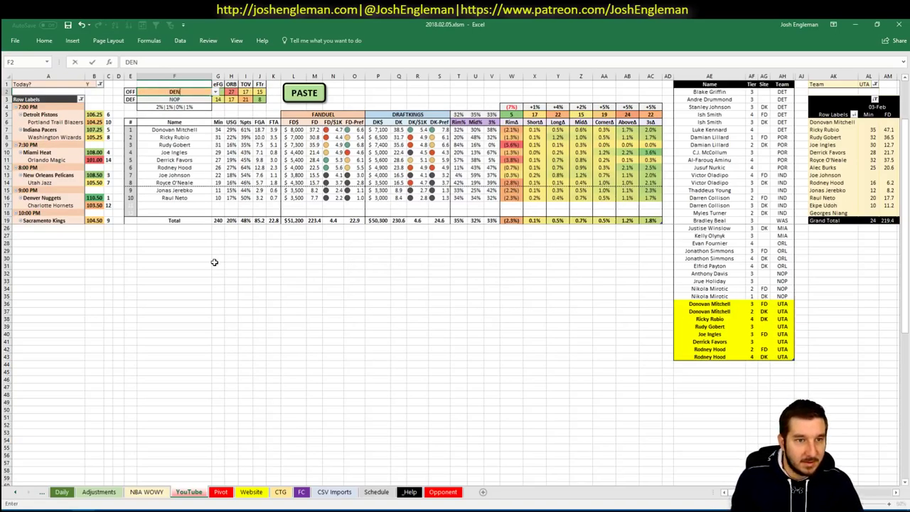
key(Return)
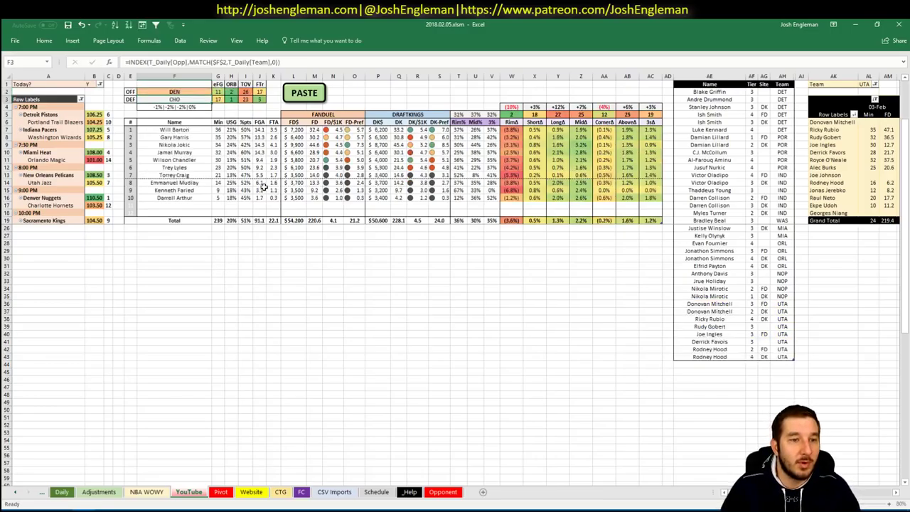
click(183, 258)
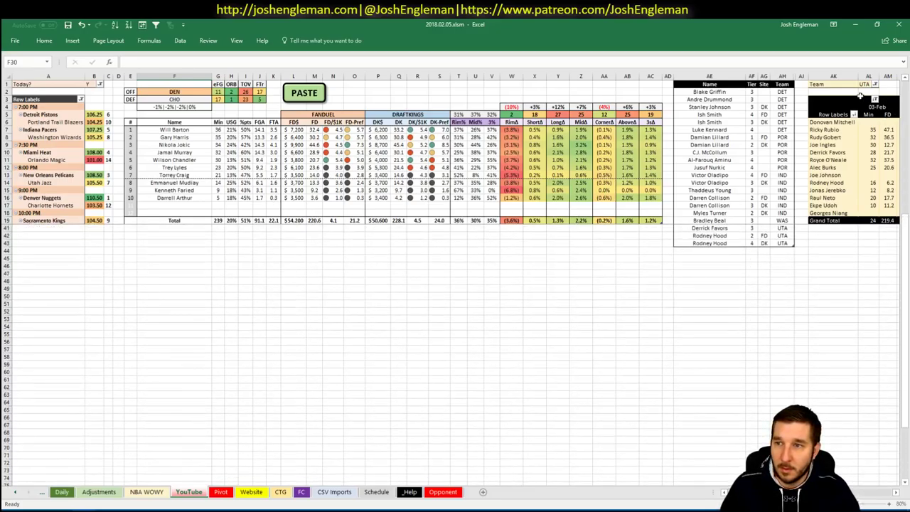
Set the pivot's team filter cell AL1 to DEN
click(864, 84)
text(DEN)
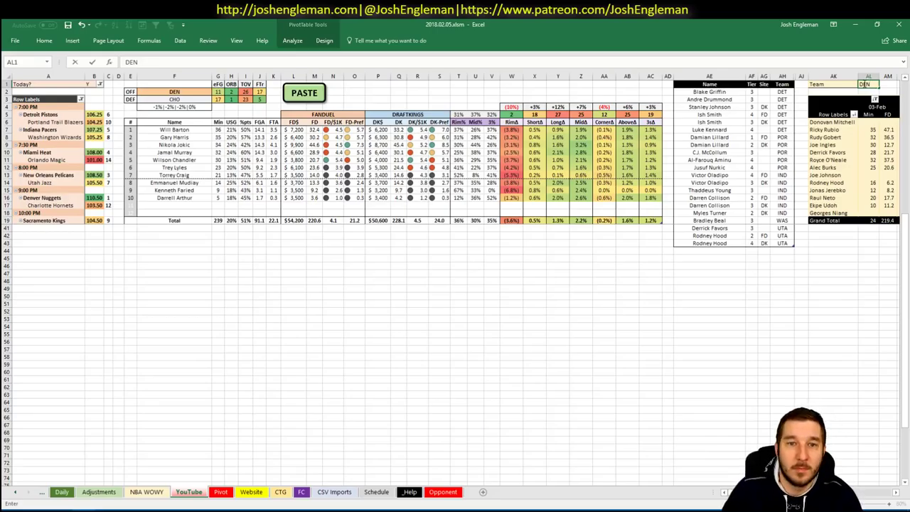
key(Return)
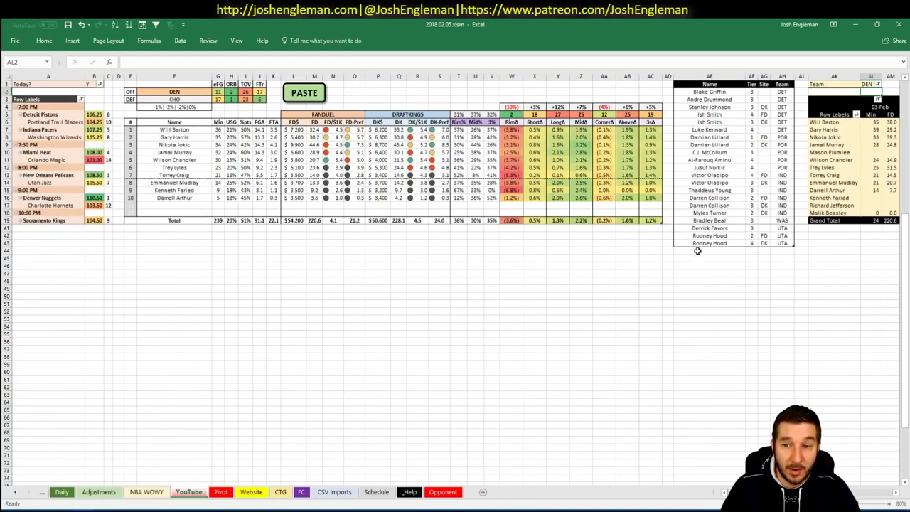
click(697, 251)
Add Will Barton at tier 3 for FD
text(Will)
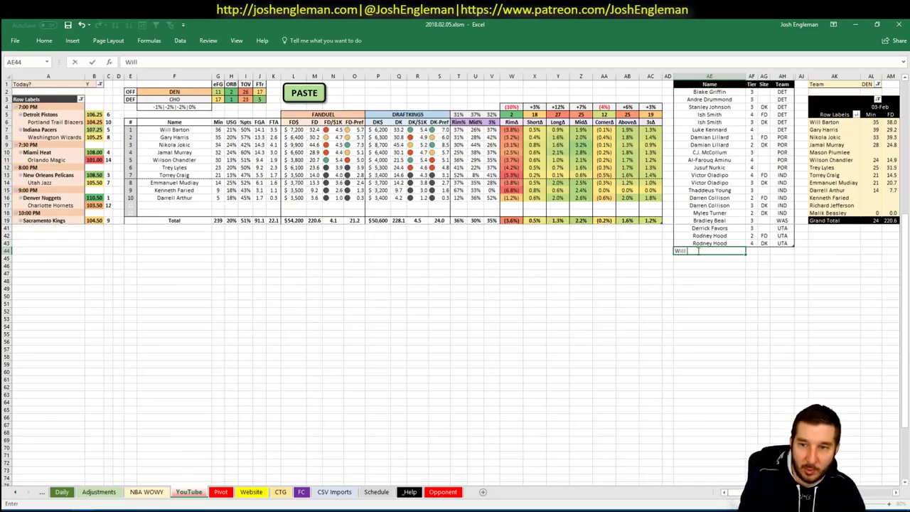
text( Barton)
key(Tab)
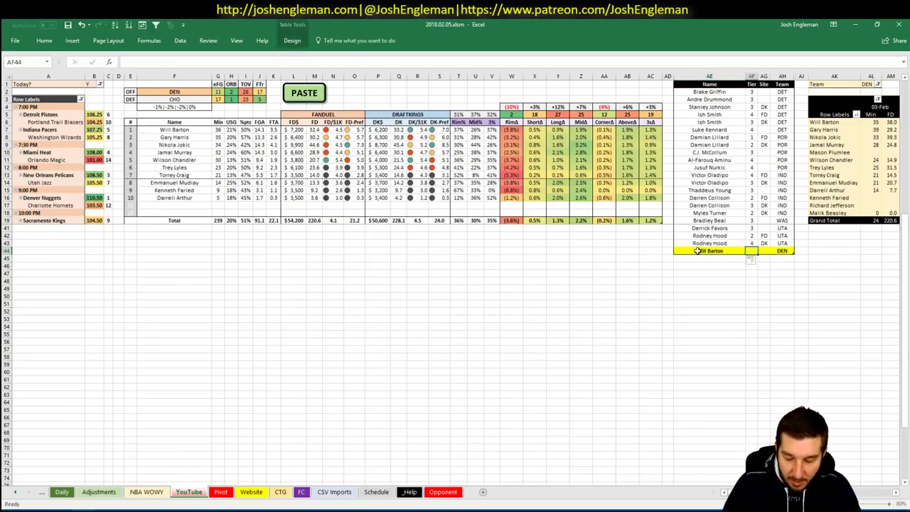
text(3)
key(Tab)
text(FD)
key(Return)
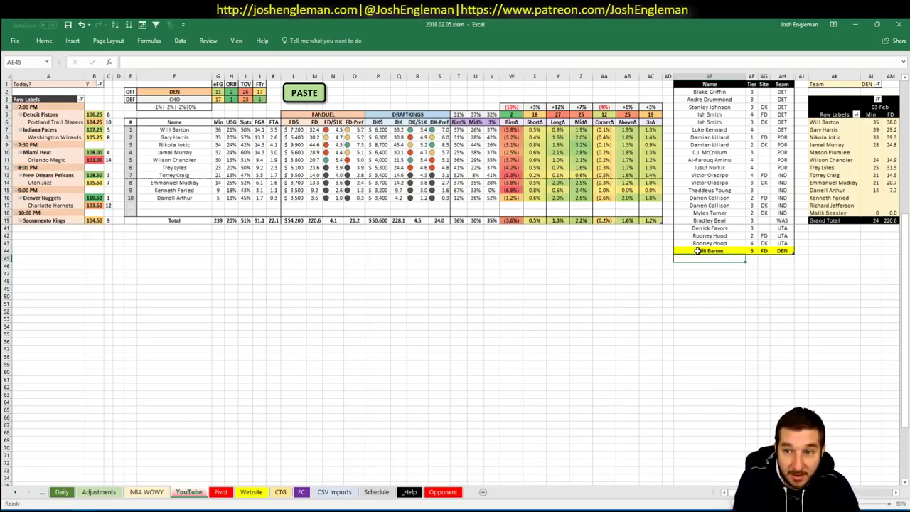
Add a second Will Barton row at tier 2 for DK, then begin typing Gary Harris
text(Will Barton)
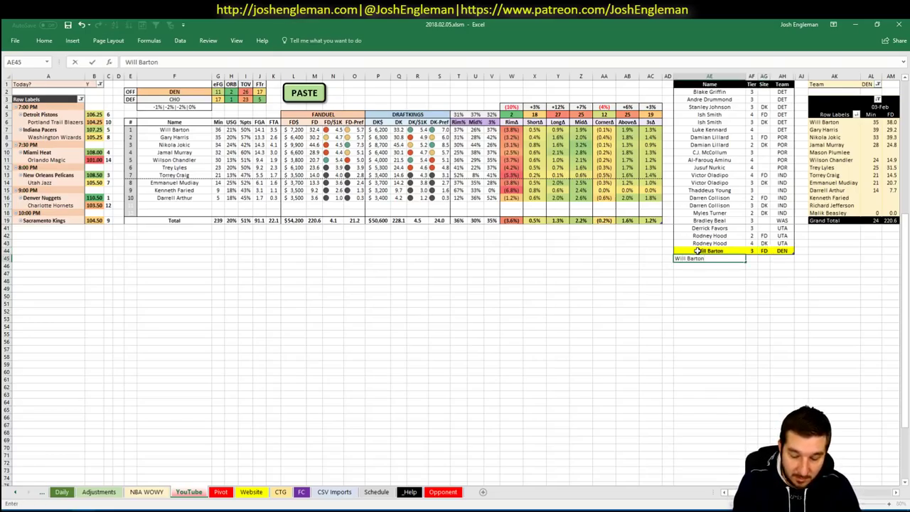
key(Tab)
text(2)
key(Tab)
text(DK)
key(Return)
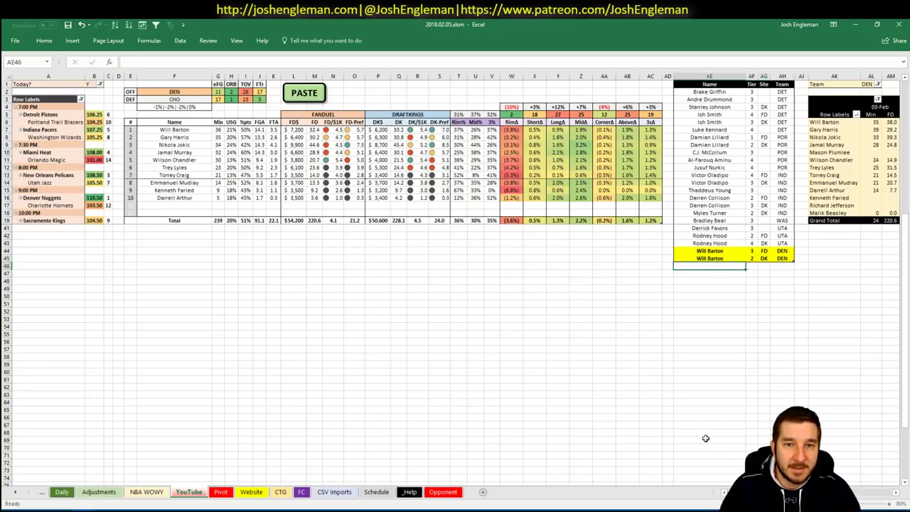
scroll(455, 284, right, 6)
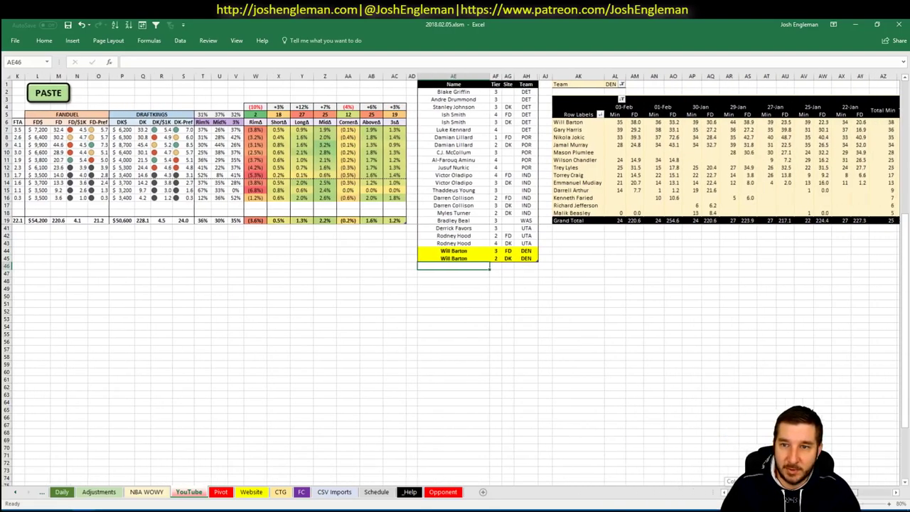
scroll(455, 284, left, 3)
scroll(455, 284, right, 5)
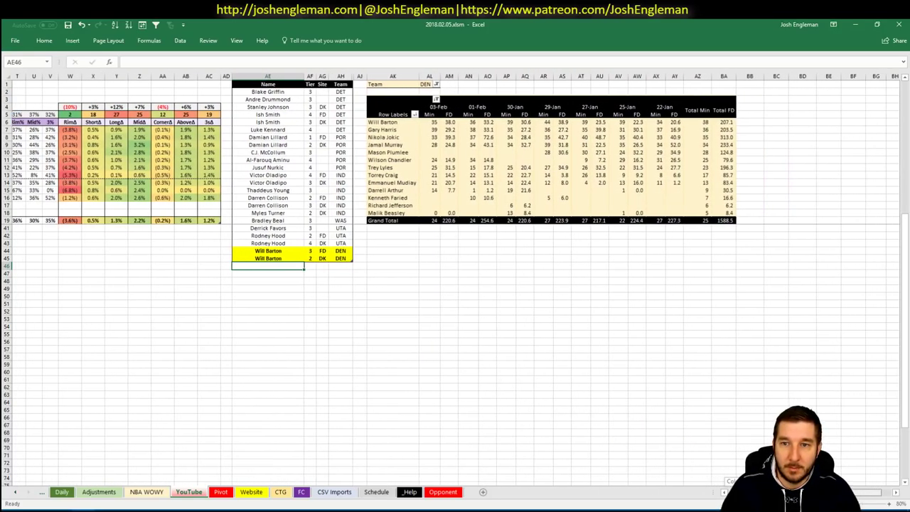
scroll(455, 285, right, 1)
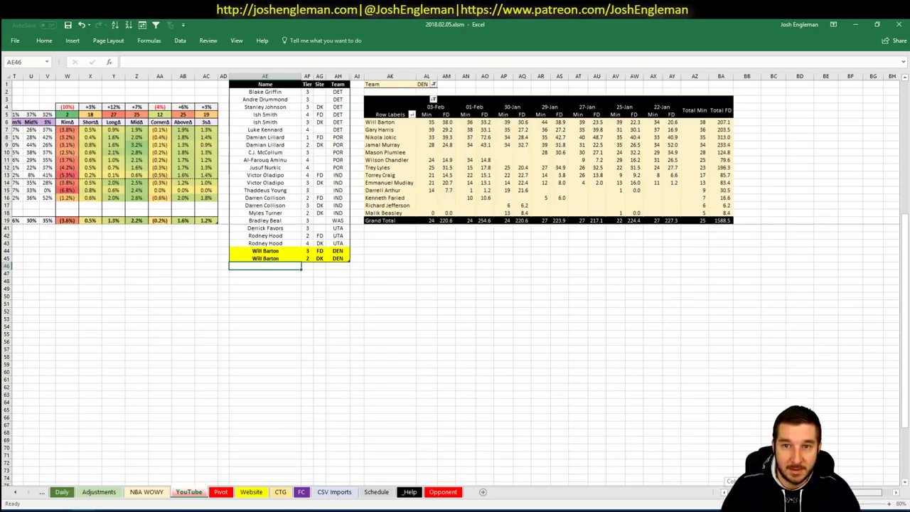
scroll(455, 285, left, 1)
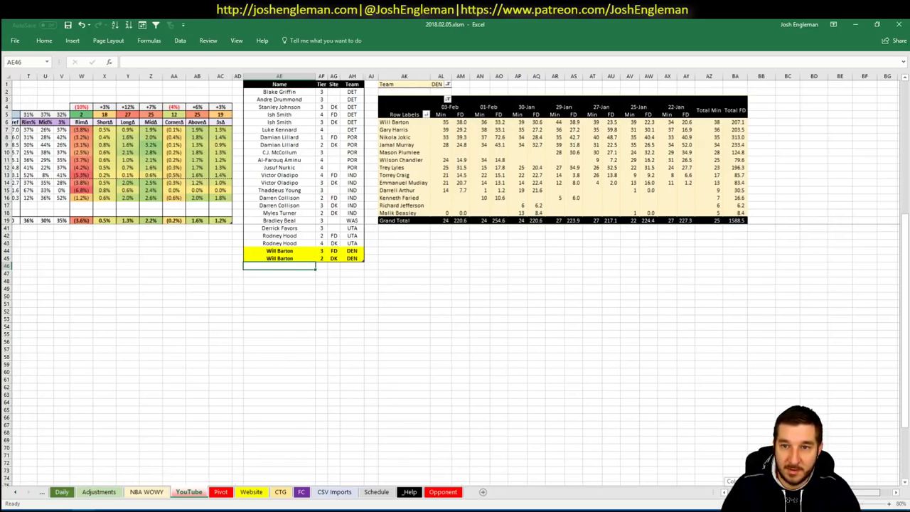
scroll(455, 284, left, 10)
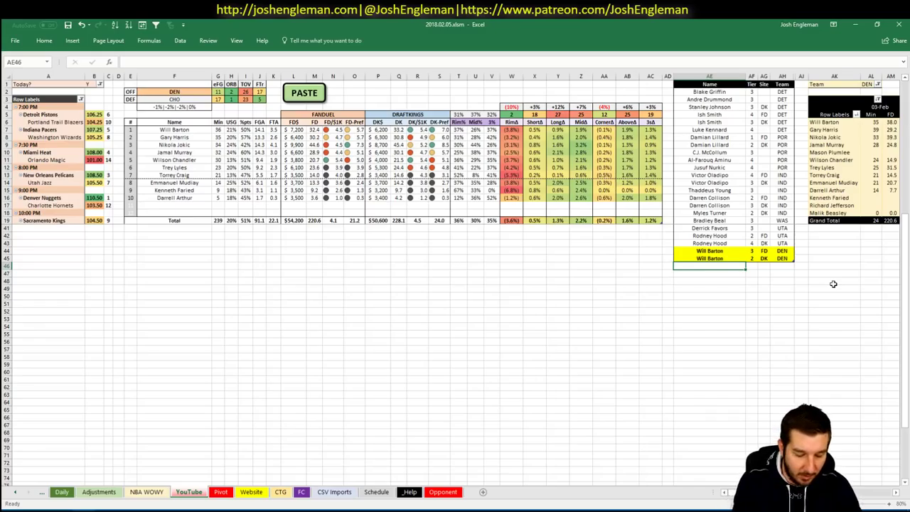
text(Gary Harris)
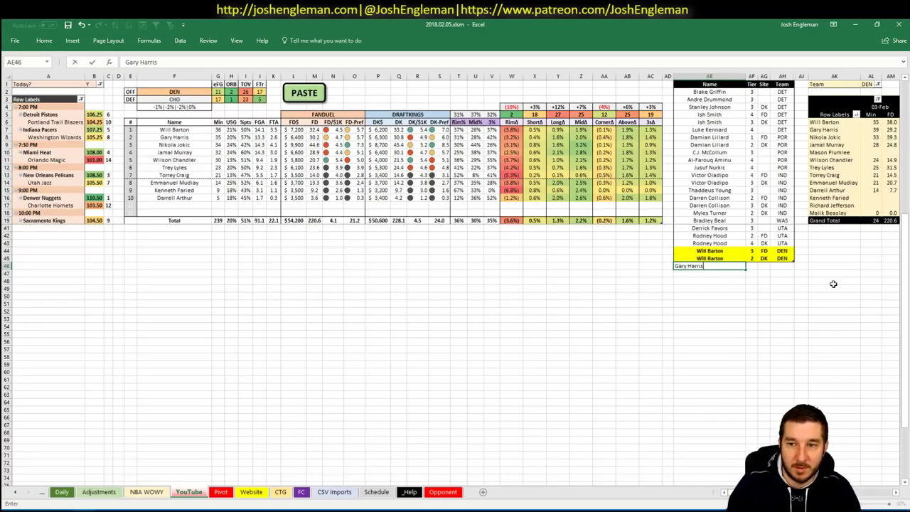
Commit Gary Harris to the tier list at tier 3 for DEN
key(Return)
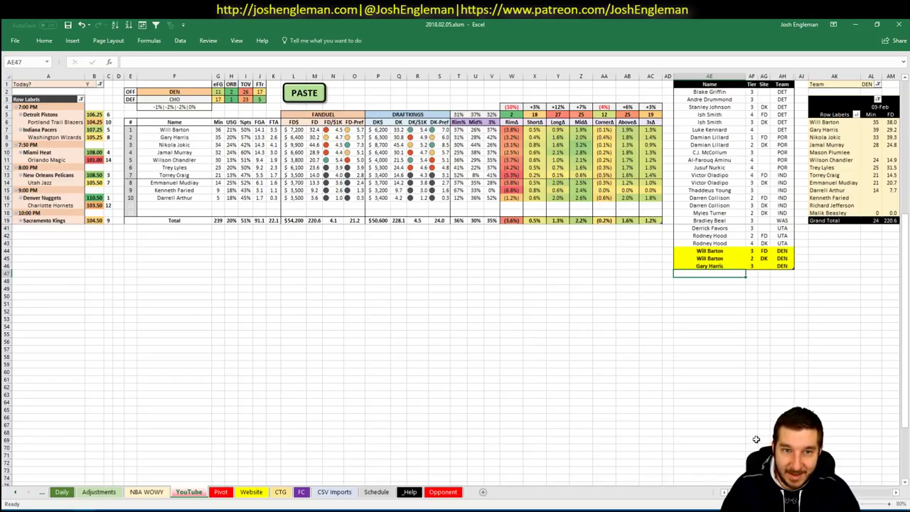
scroll(455, 277, right, 1)
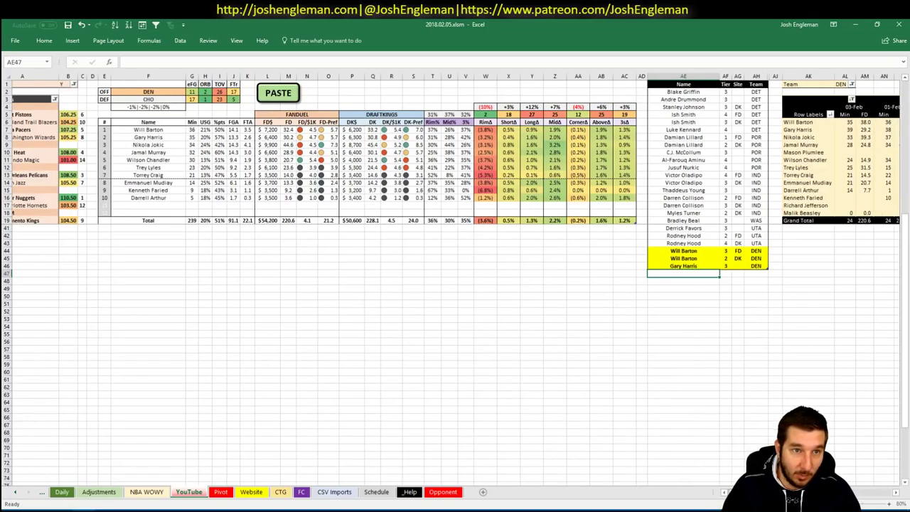
scroll(455, 278, right, 8)
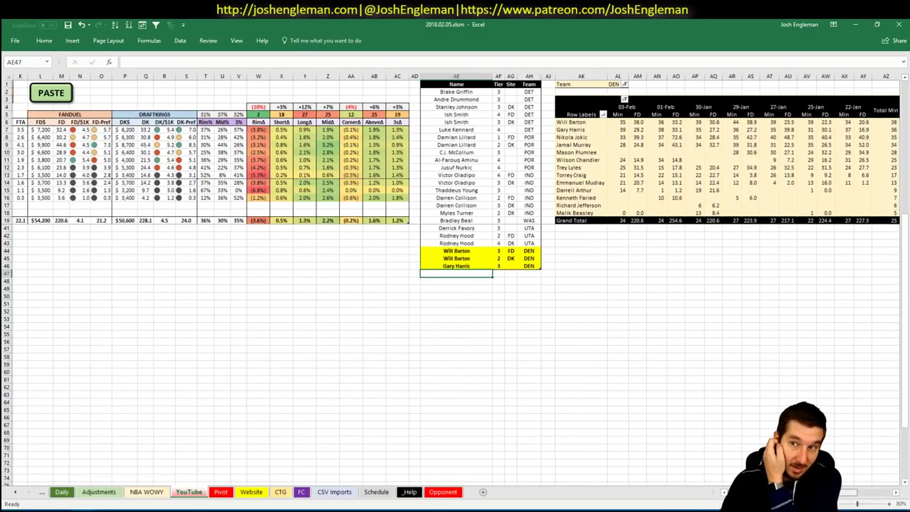
scroll(455, 277, right, 4)
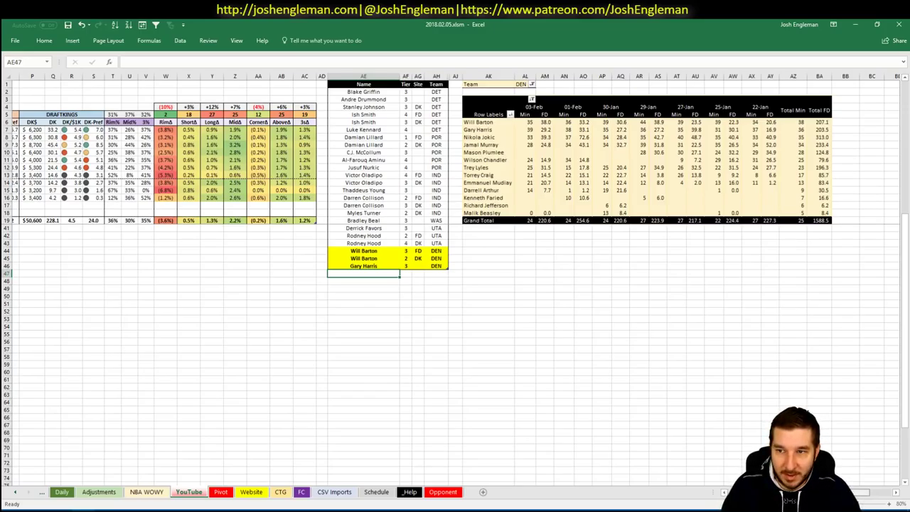
scroll(455, 278, left, 12)
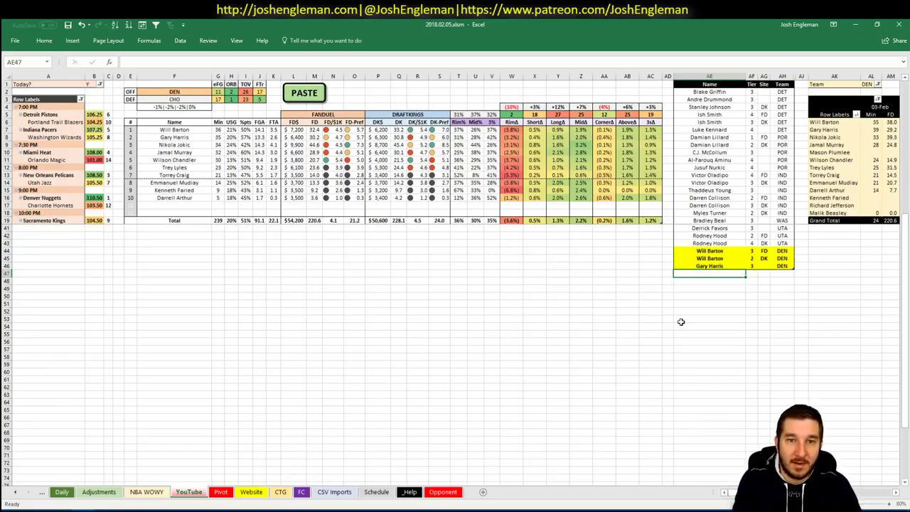
Enter a new row at tier 3 on DK, with the name autocompleted as Nikola Mirotic
text(Nikola Mirotic)
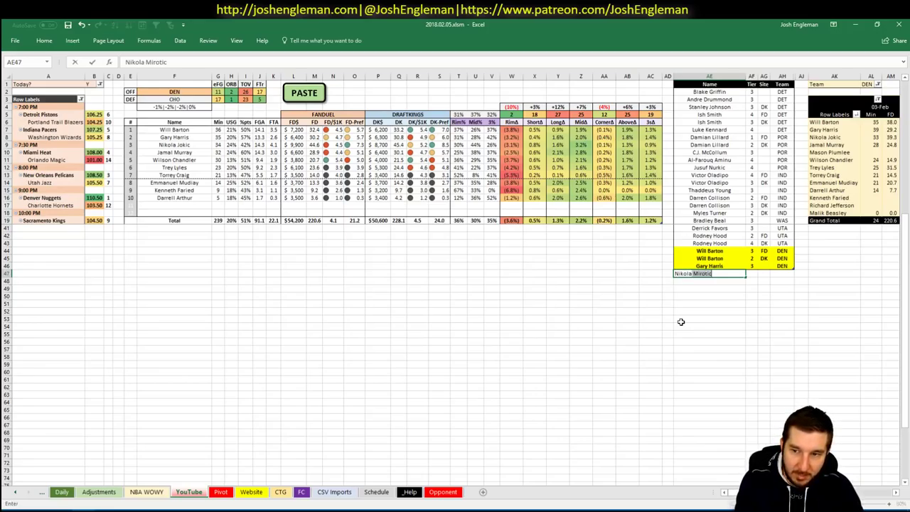
key(Tab)
text(3)
key(Tab)
text(DK)
key(Return)
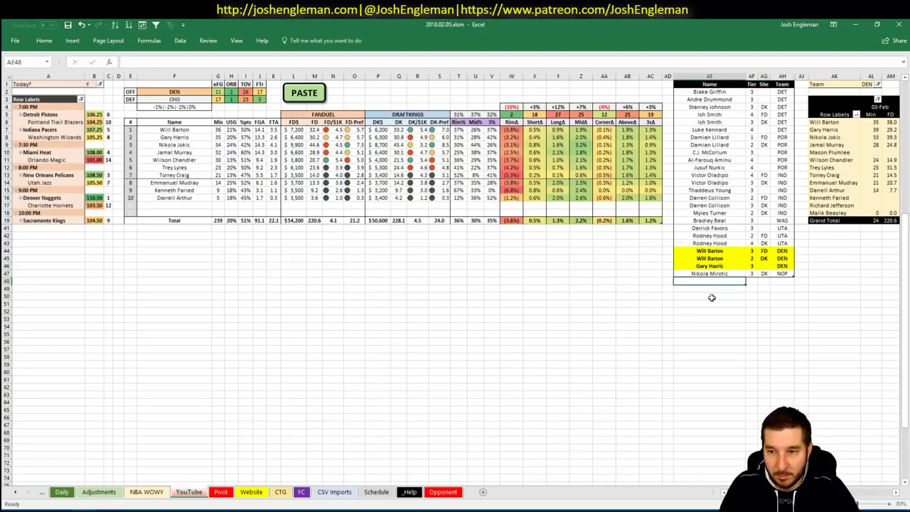
Correct that row's name from Nikola Mirotic to Nikola Jokic
key(Up)
key(F2)
key(ctrl+shift+Left)
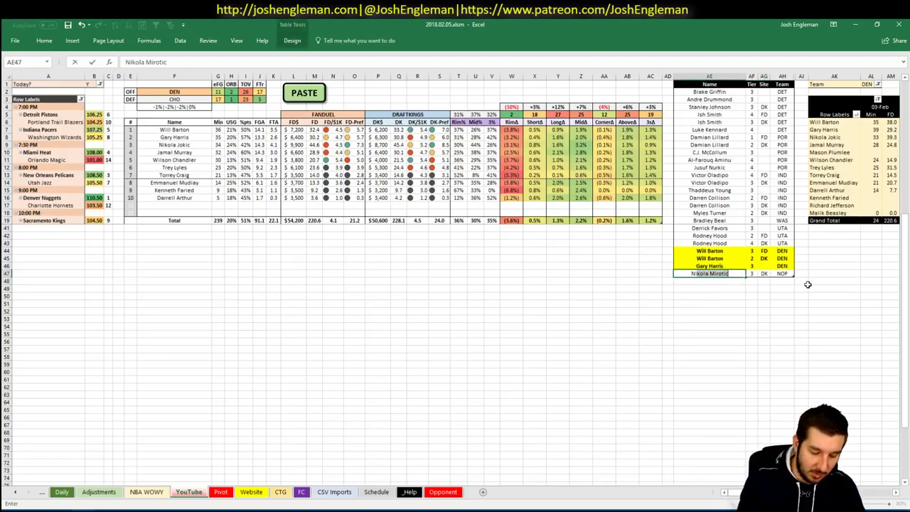
text(Jokic)
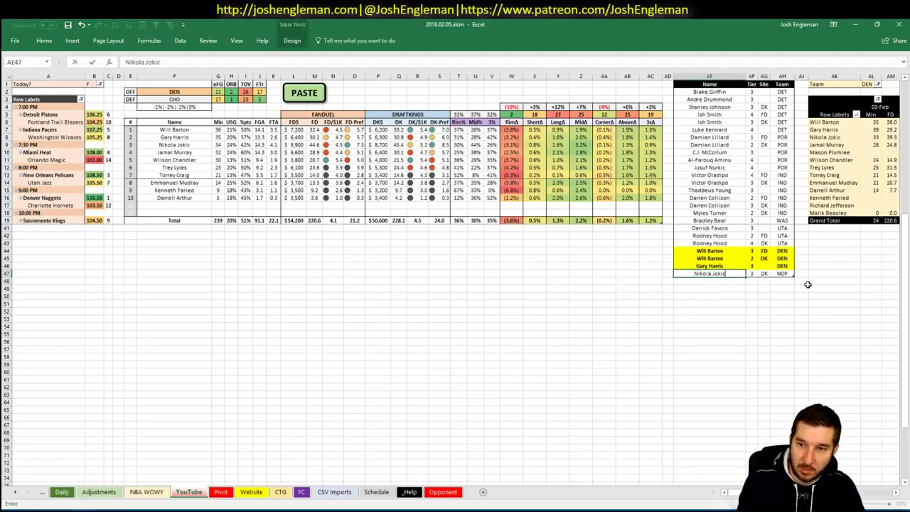
key(Return)
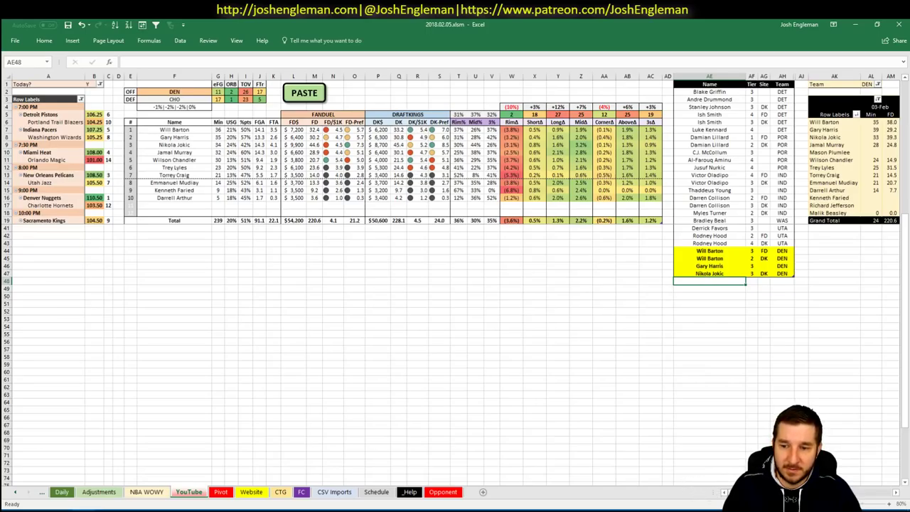
scroll(455, 285, right, 5)
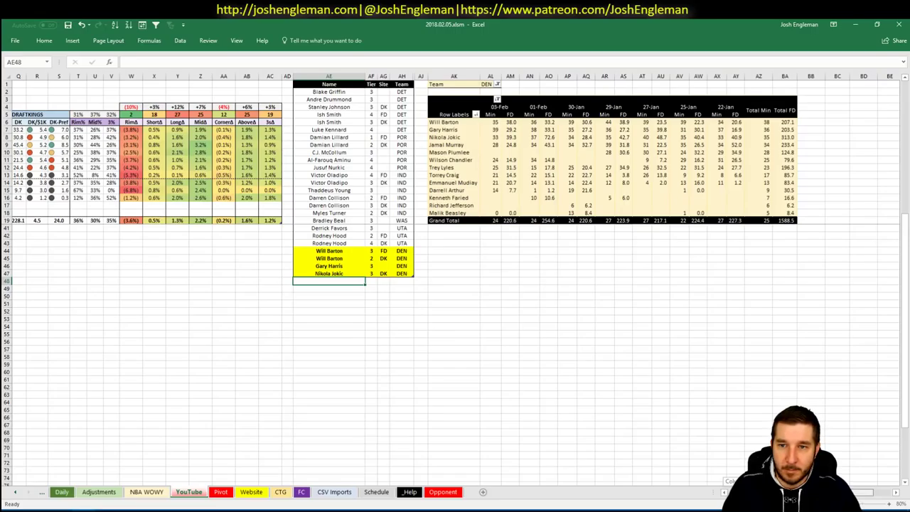
scroll(698, 479, left, 5)
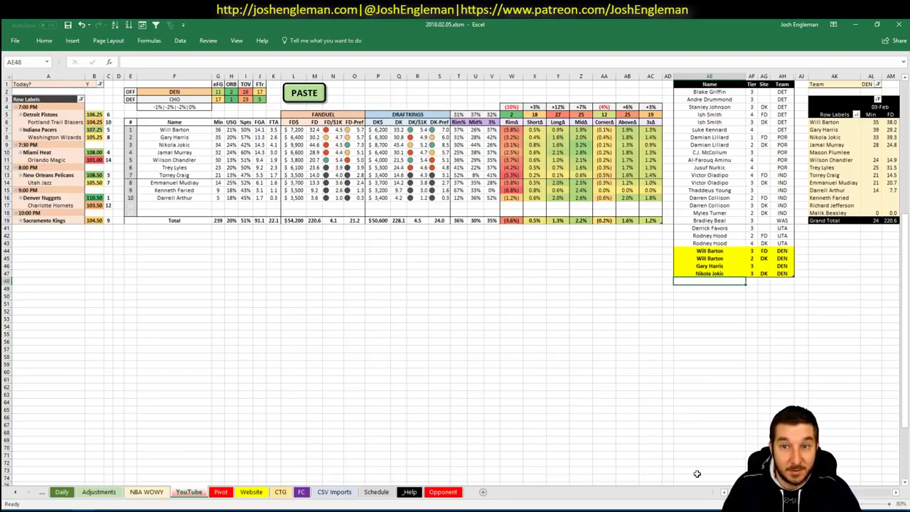
Add Jamal Murray at tier 3 and Wilson Chandler at tier 4 to the Denver rows
text(Jamal)
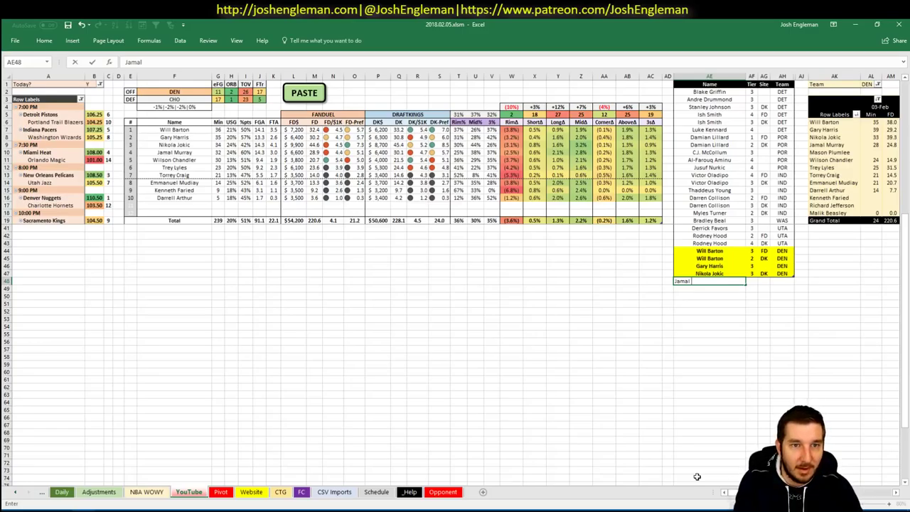
text(Murray)
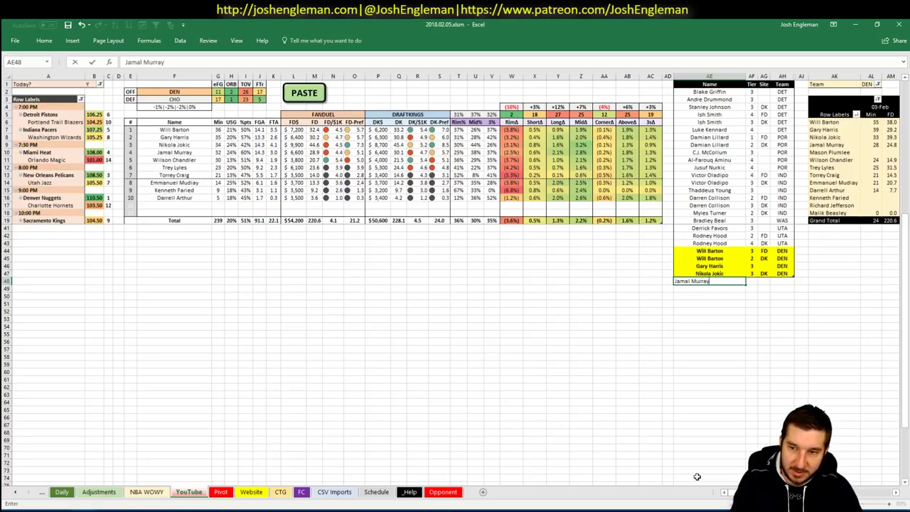
key(Return)
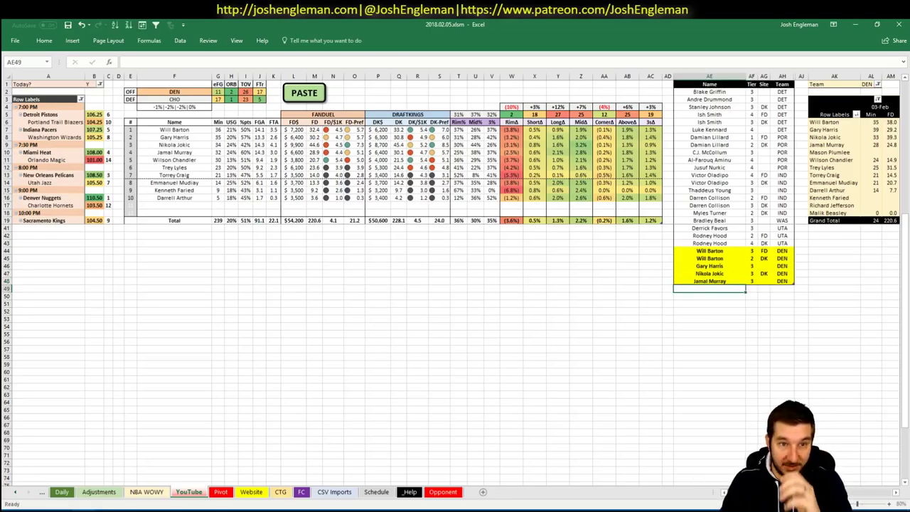
scroll(455, 284, right, 6)
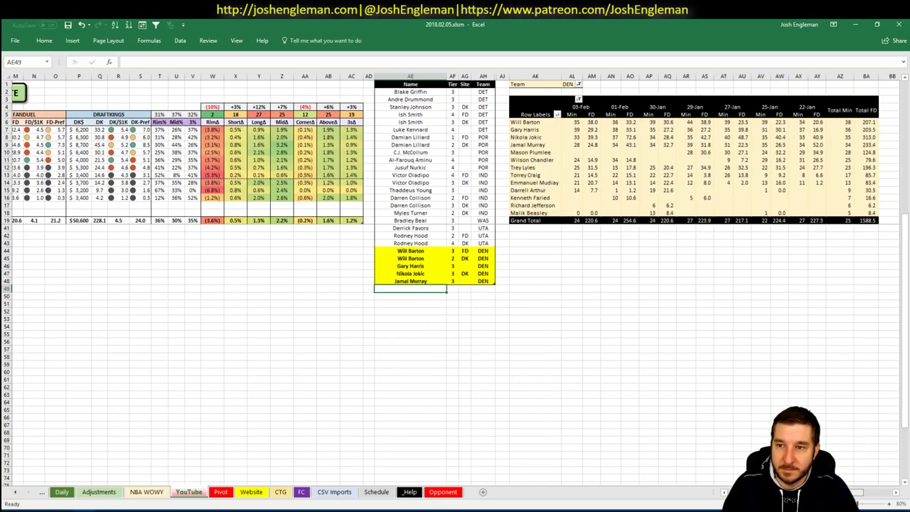
scroll(455, 284, left, 6)
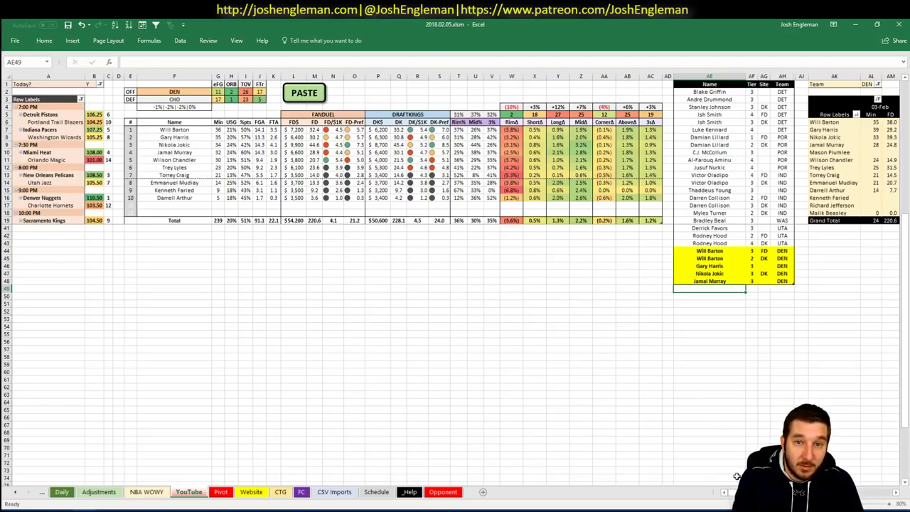
text(Wilson Chandler)
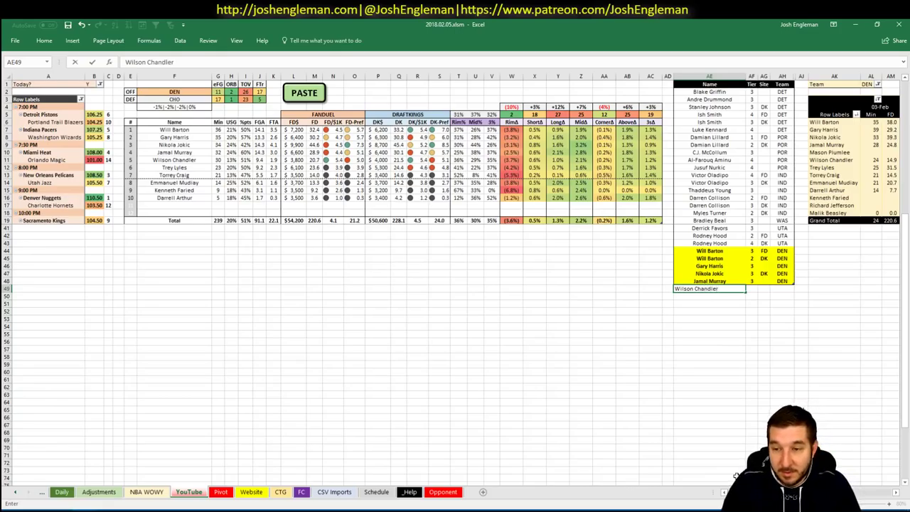
key(Return)
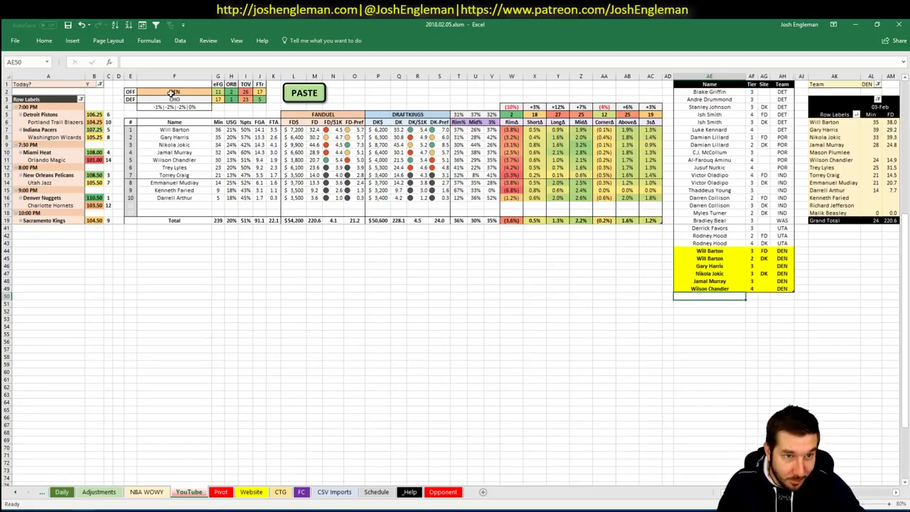
Set the matchup's offense team in F2 to CHO
click(171, 91)
text(CHO)
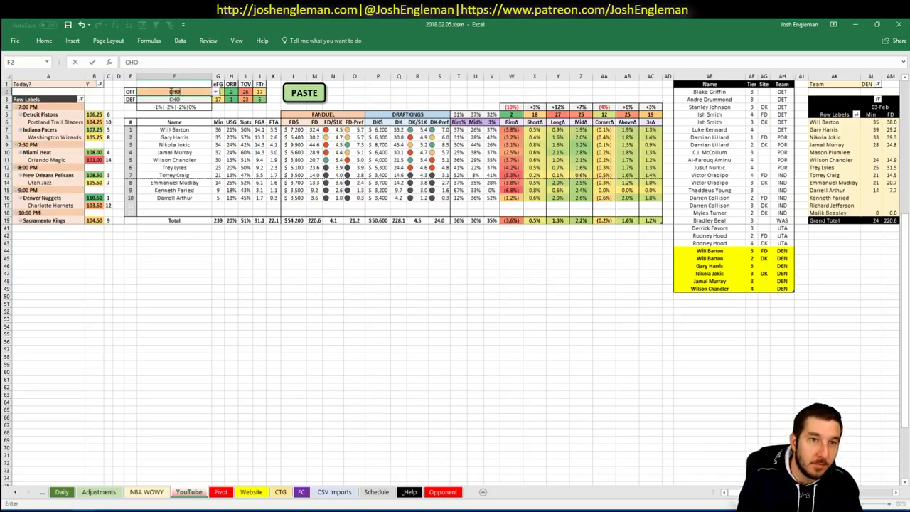
key(Return)
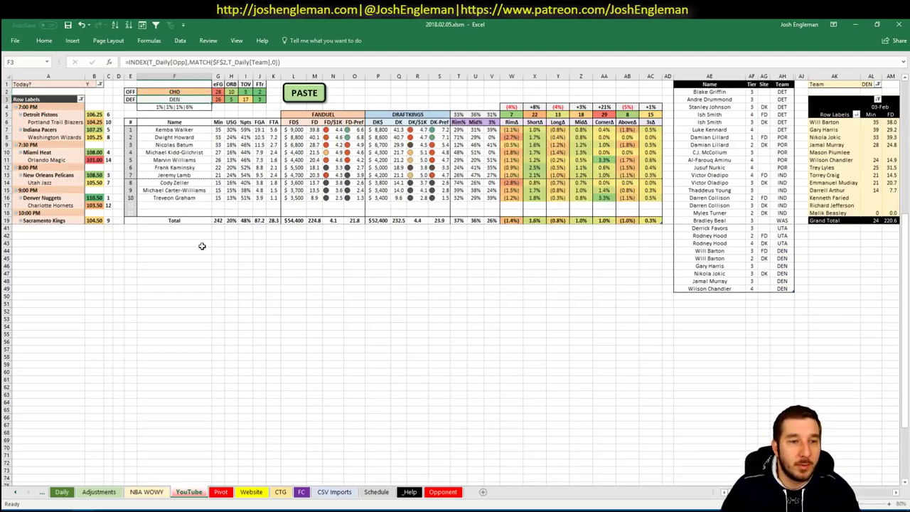
click(294, 265)
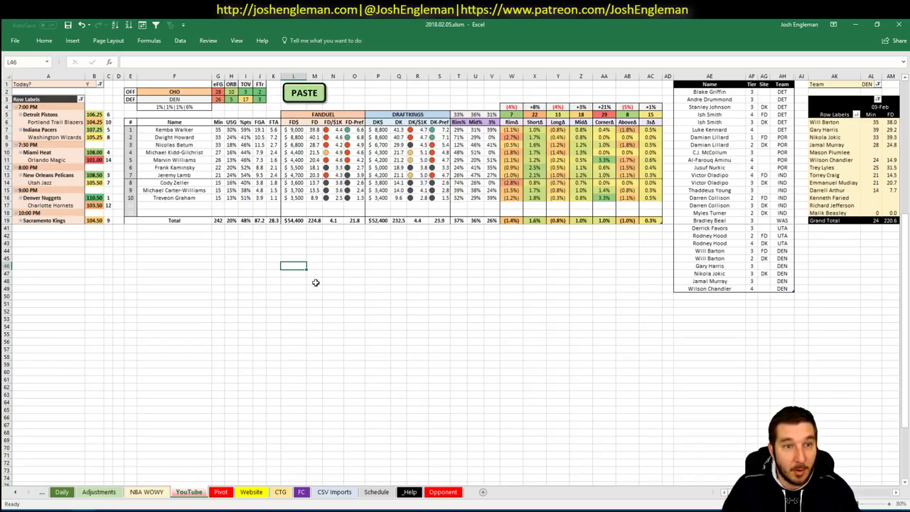
Filter the minutes pivot (AL1) to CHO
click(867, 84)
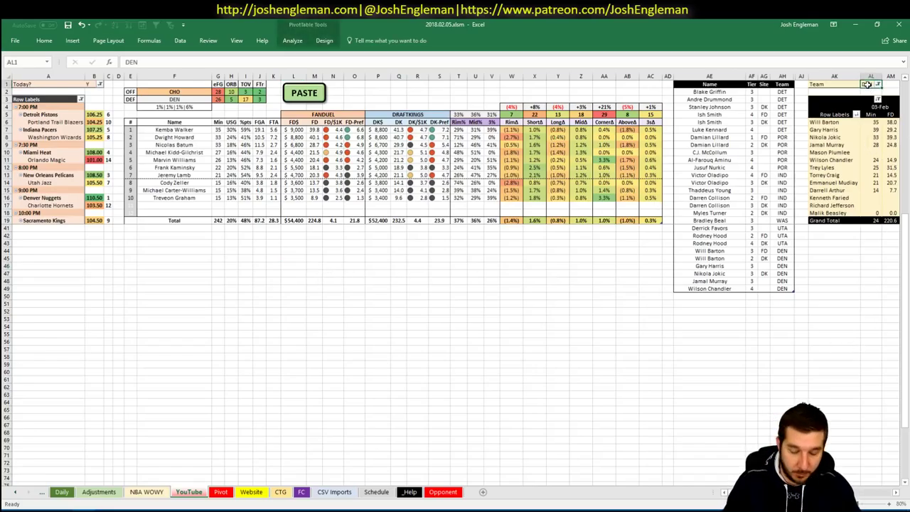
text(CHO)
key(Return)
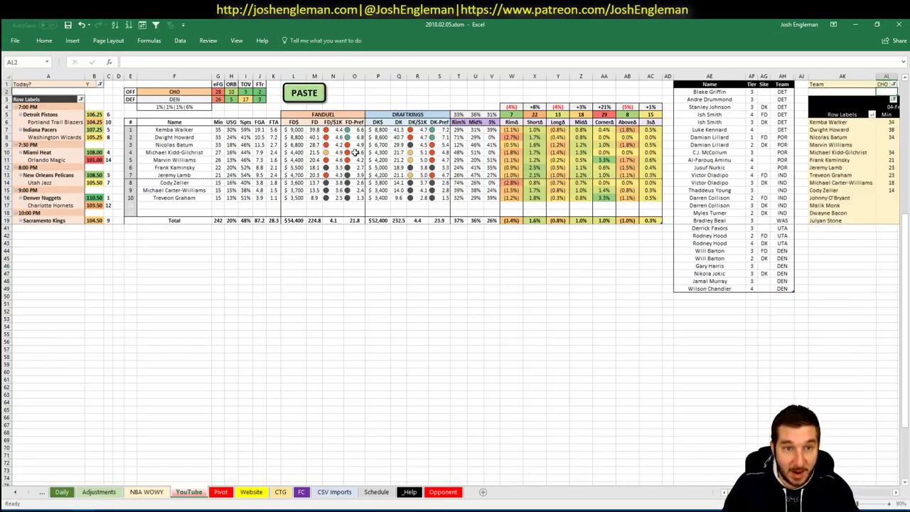
click(716, 296)
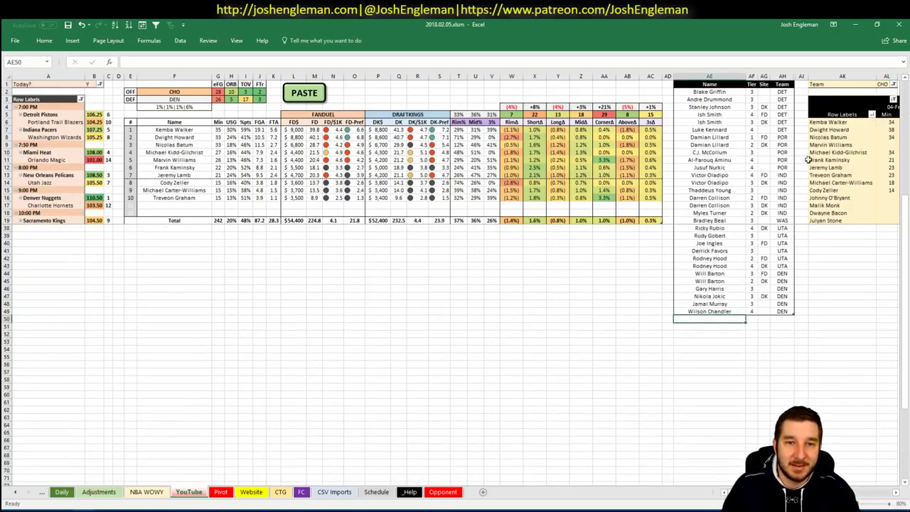
Scroll across the pivot dates to review Charlotte players' recent minutes
scroll(862, 176, right, 5)
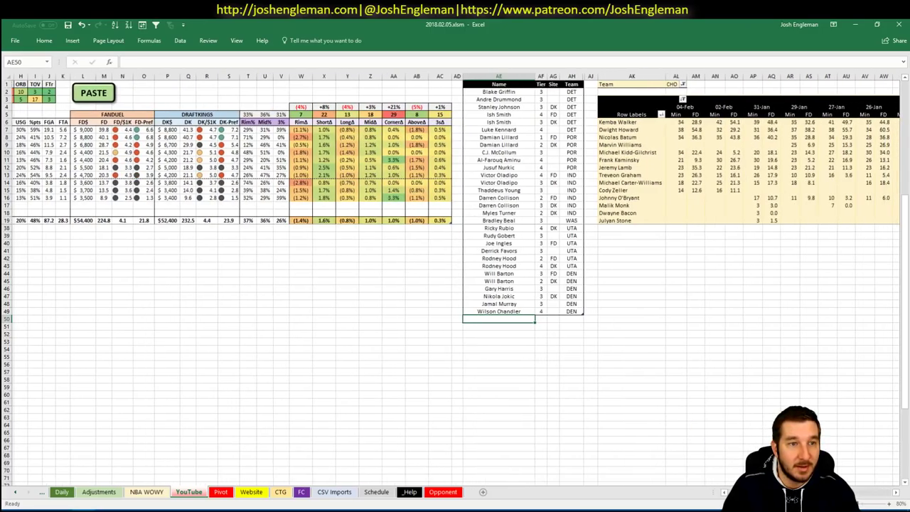
scroll(572, 160, right, 5)
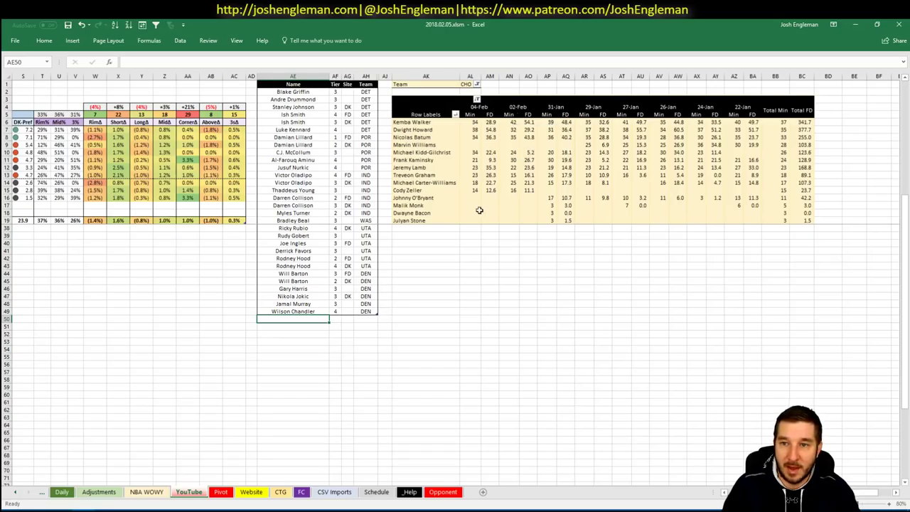
mouse_move(479, 211)
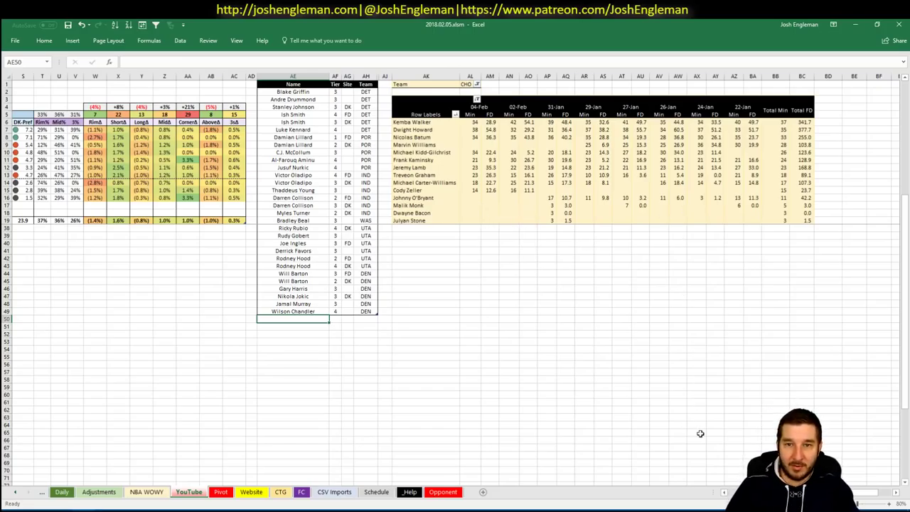
scroll(795, 492, left, 6)
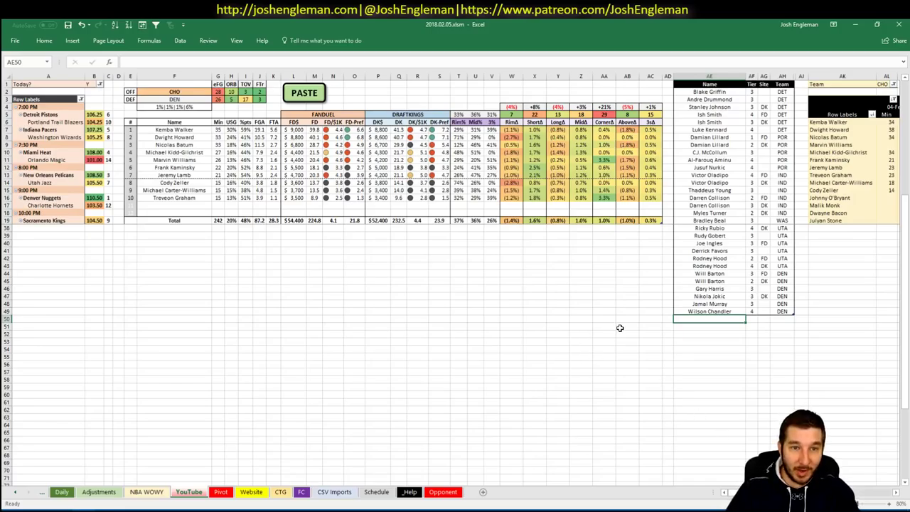
drag(728, 492, 743, 492)
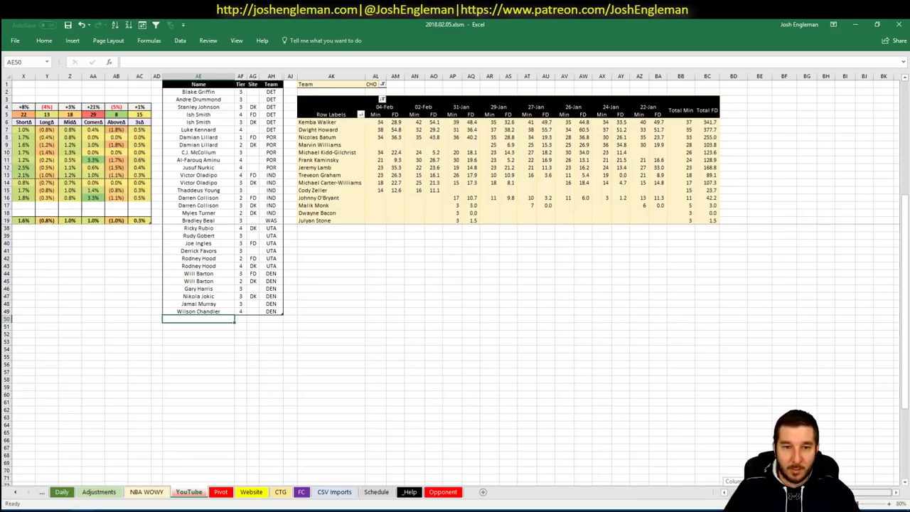
scroll(455, 285, left, 8)
drag(733, 493, 725, 494)
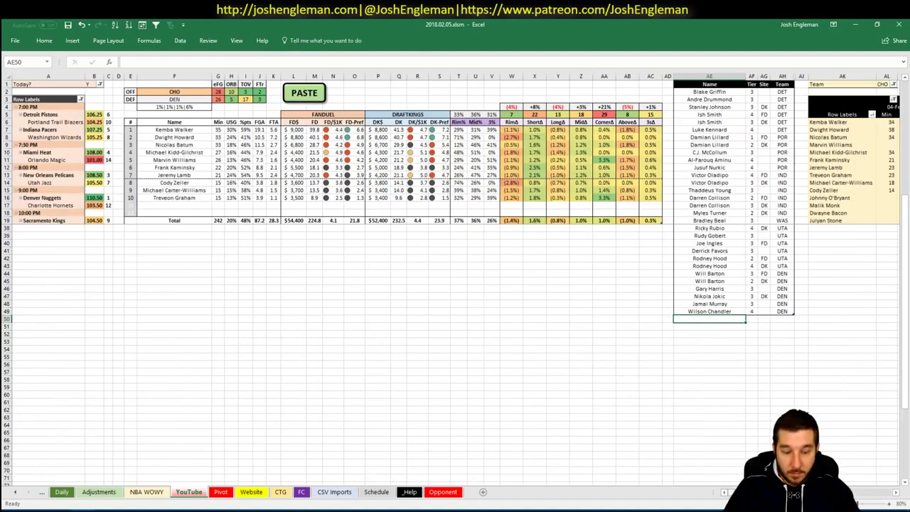
Enter Dwight Howard and Michael Kidd-Gilchrist in rows AE50–AE51, each at tier 3
text(Dwight)
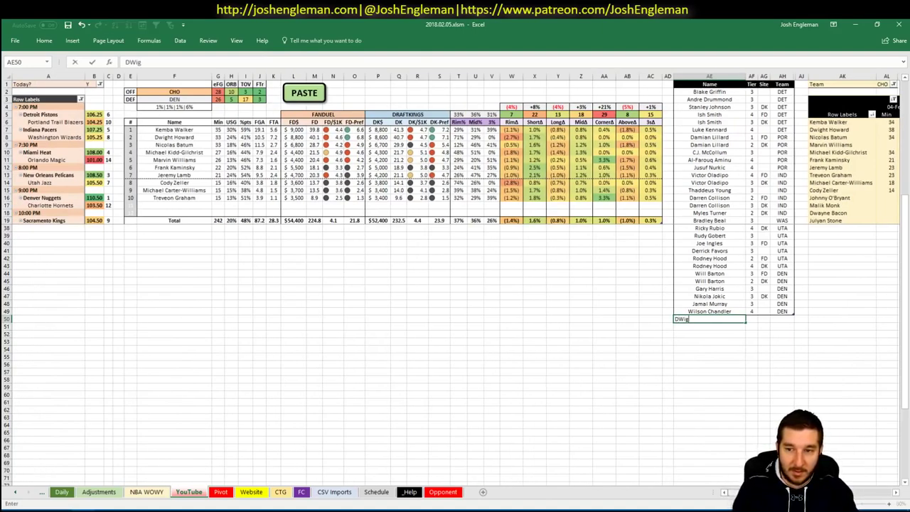
text( Howard)
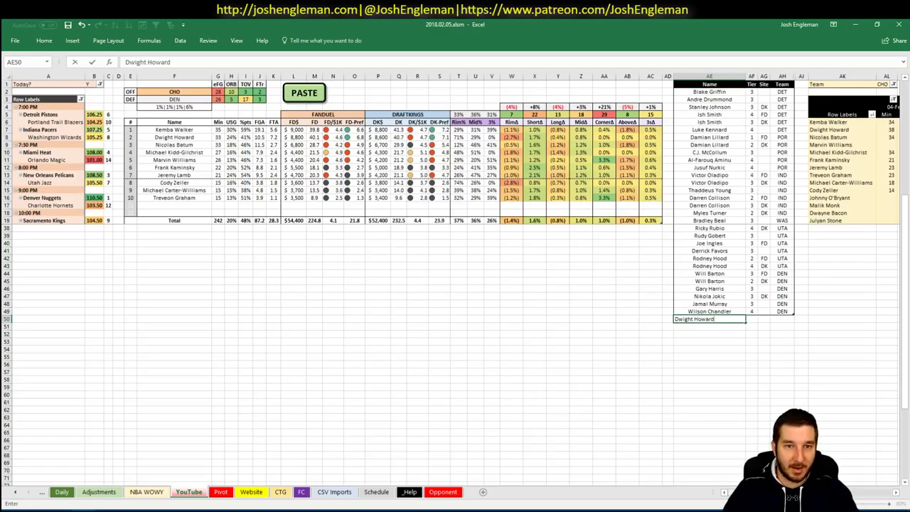
key(Tab)
text(3)
key(Return)
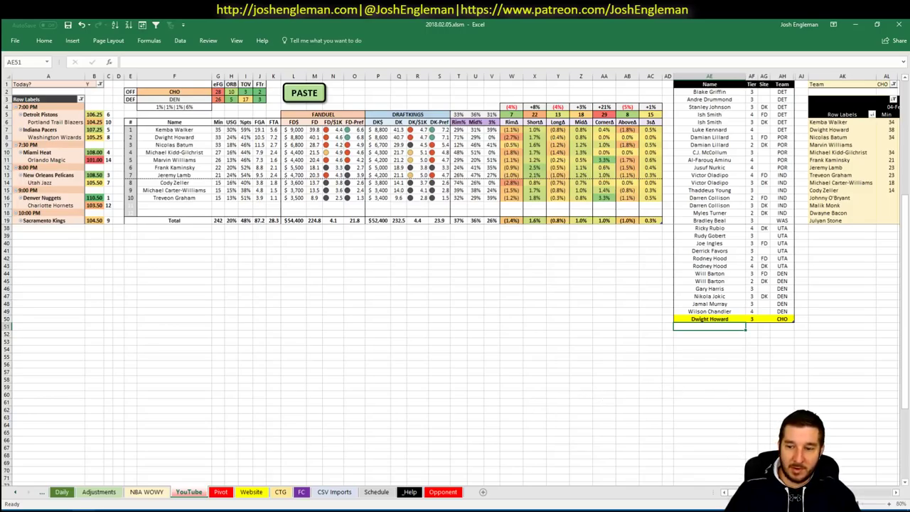
mouse_move(730, 492)
mouse_down()
mouse_move(740, 492)
mouse_move(726, 492)
mouse_up()
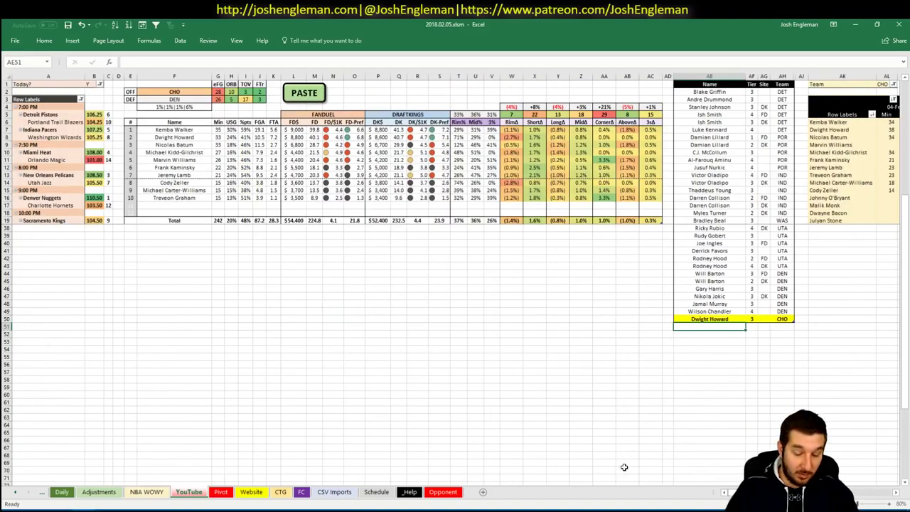
text(Mic)
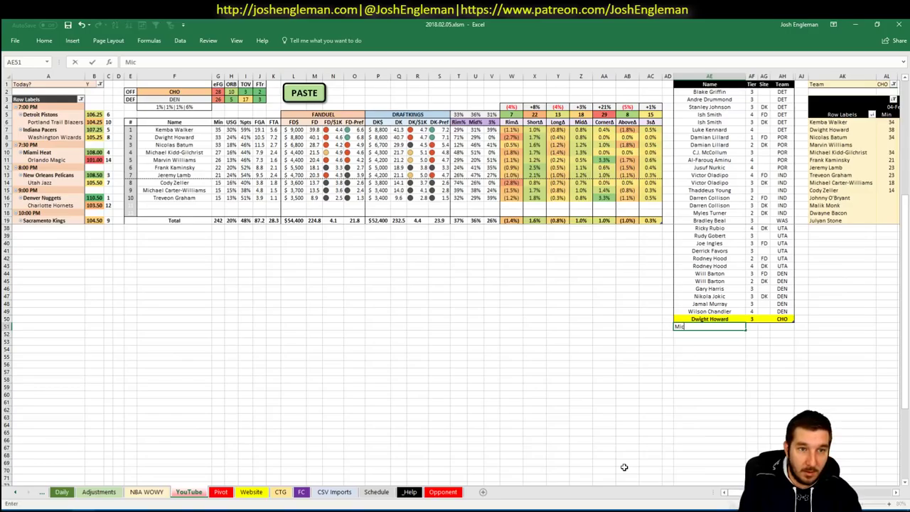
text(hael Kid)
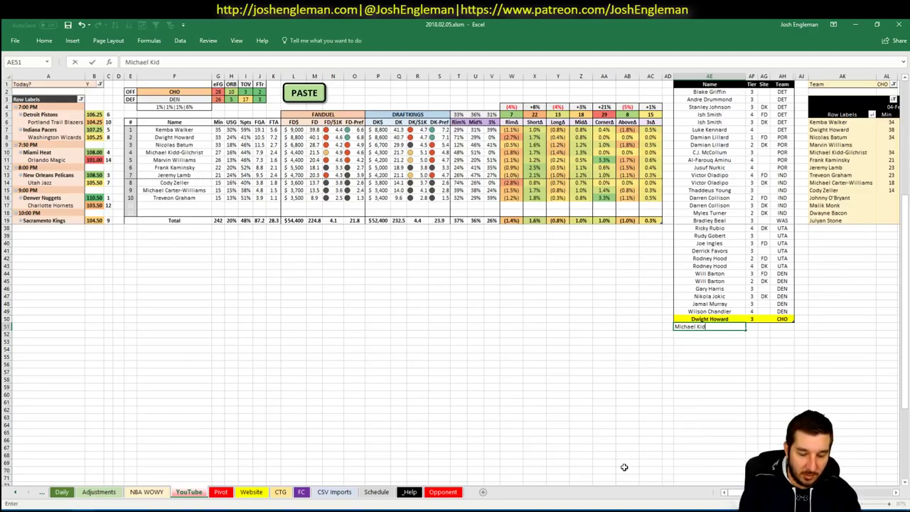
text(d-Gi)
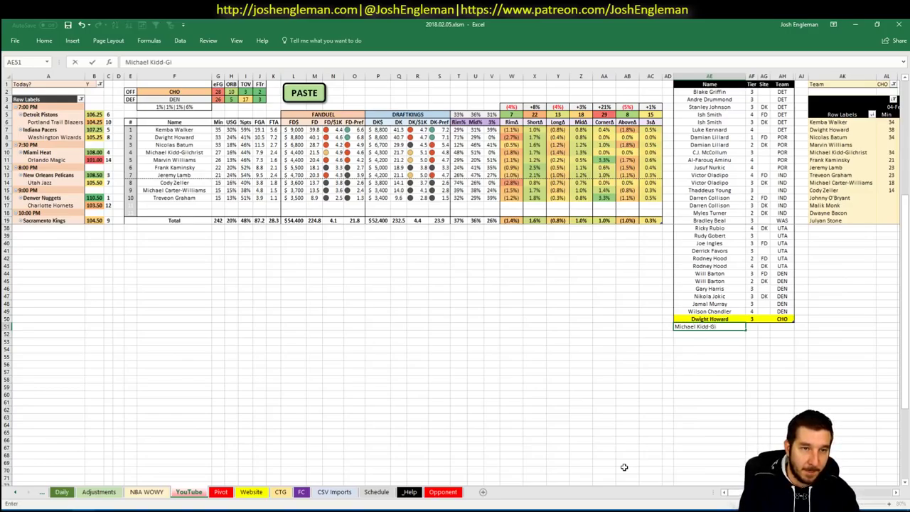
text(lchrist)
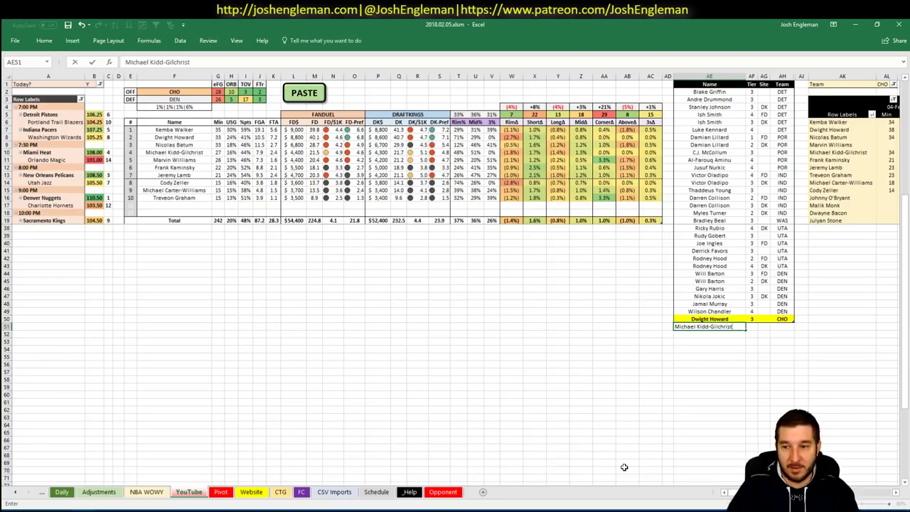
key(Tab)
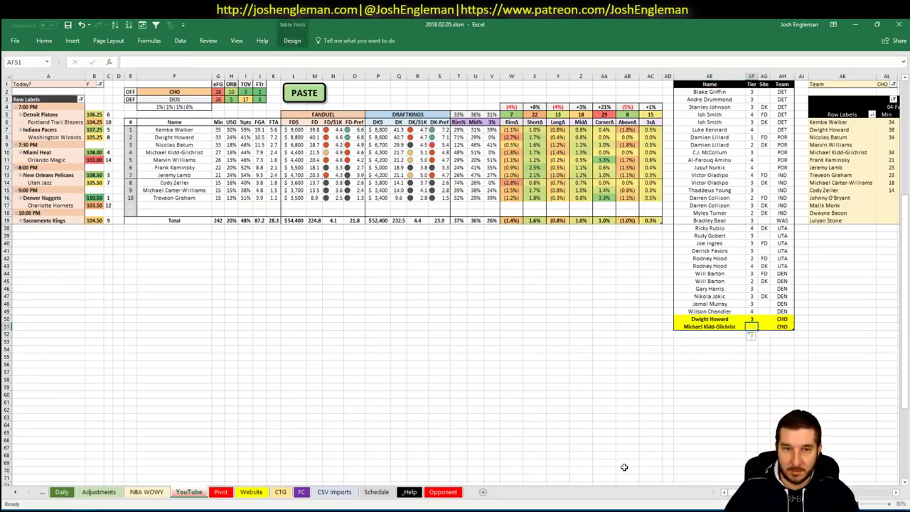
text(4)
key(BackSpace)
text(3)
key(Return)
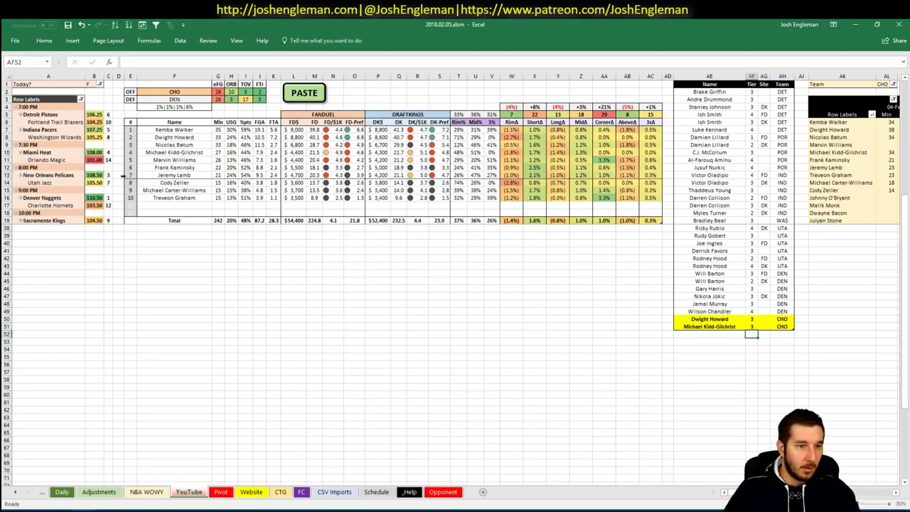
click(130, 280)
Change the offense team in F2 to SAC so Sacramento faces Chicago
double_click(174, 92)
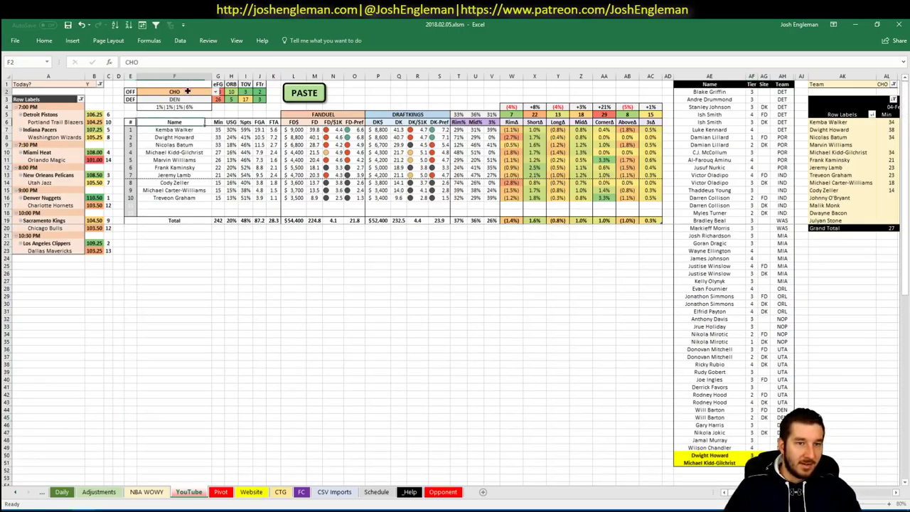
text(SA)
key(BackSpace)
key(BackSpace)
key(BackSpace)
key(BackSpace)
key(BackSpace)
text(SAC)
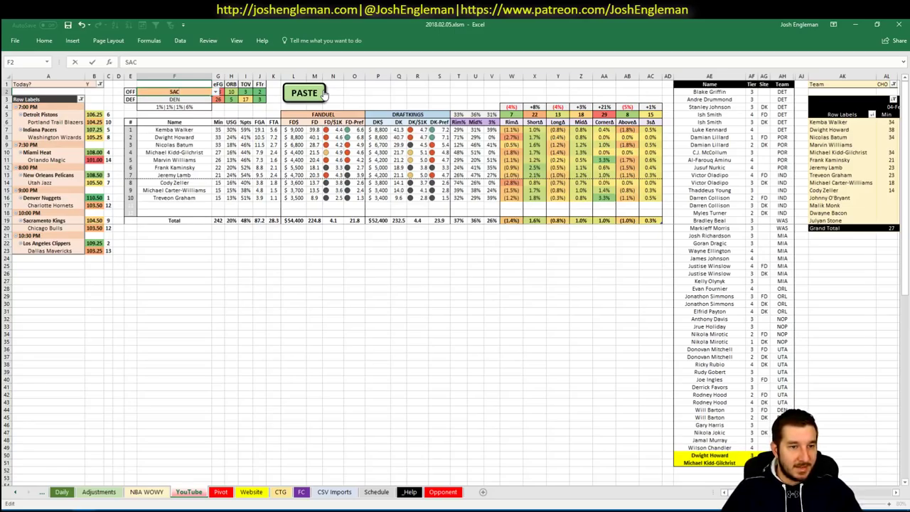
key(Return)
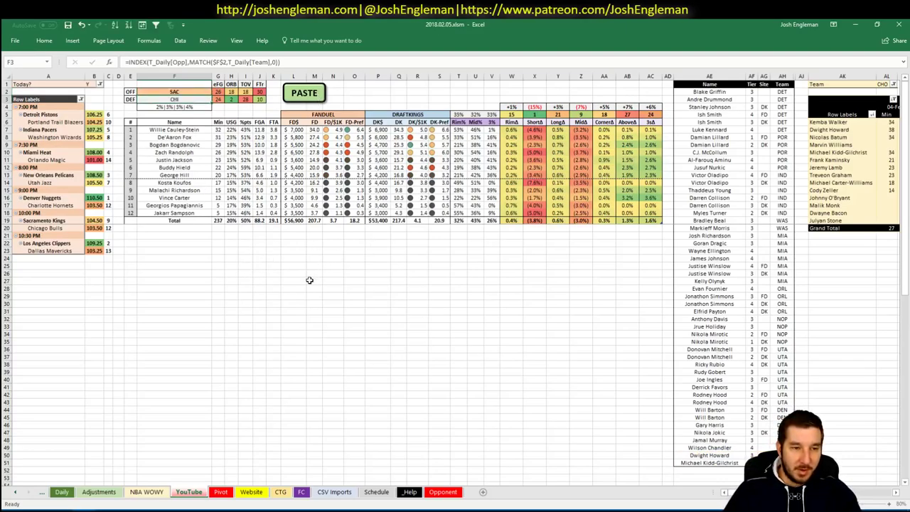
click(599, 320)
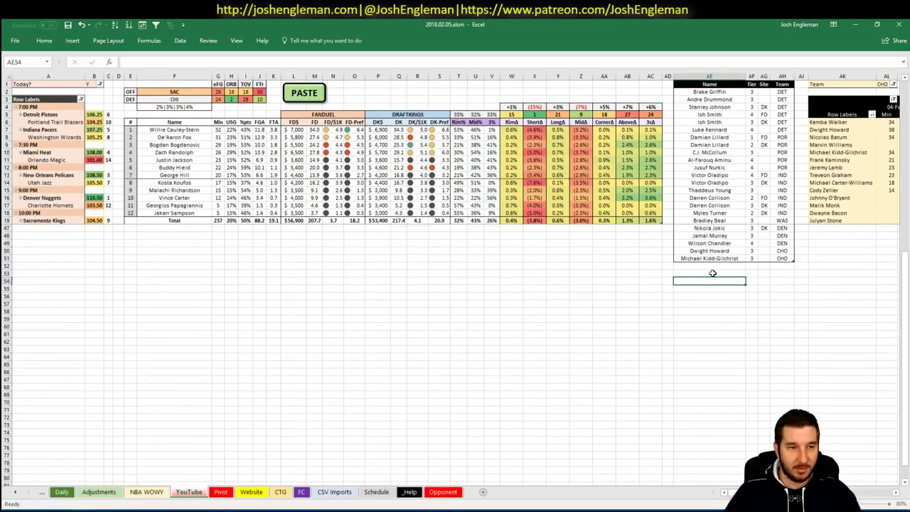
click(713, 267)
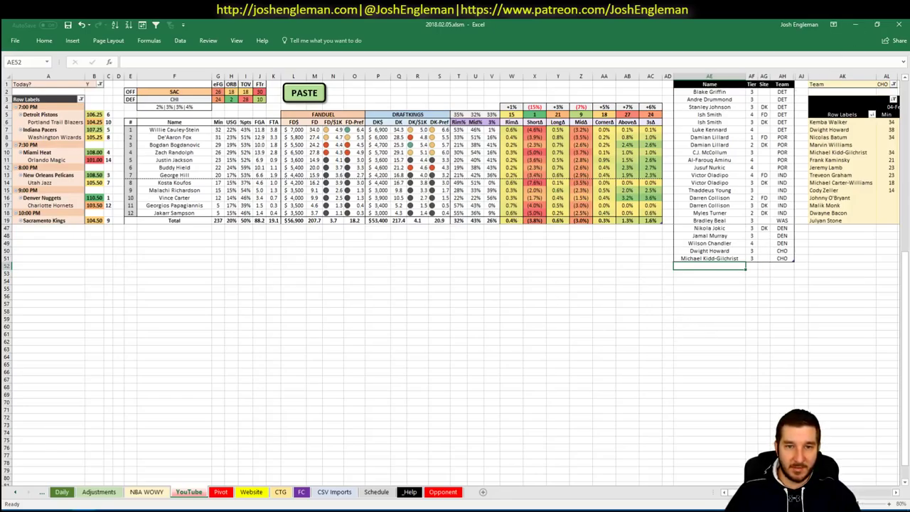
Filter the minutes pivot to SAC and review Sacramento's minutes
click(887, 84)
text(SAC)
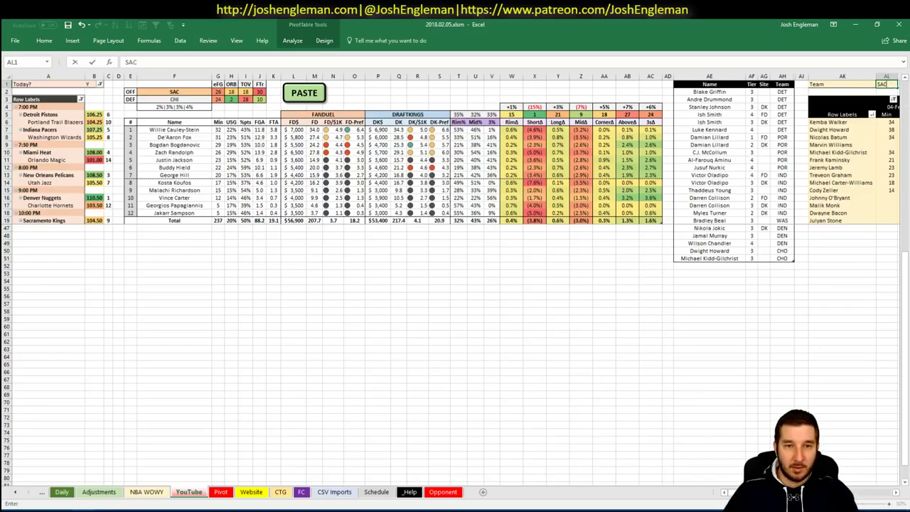
key(Return)
scroll(455, 277, right, 6)
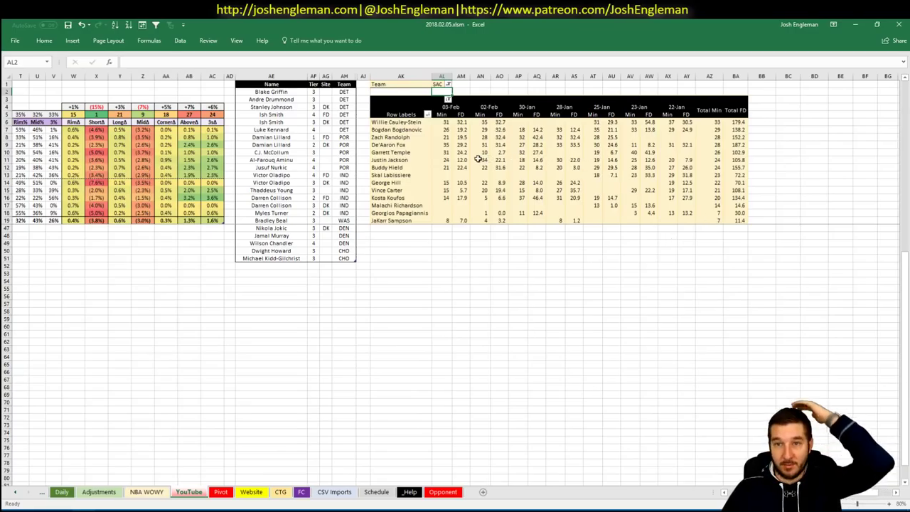
scroll(774, 380, left, 6)
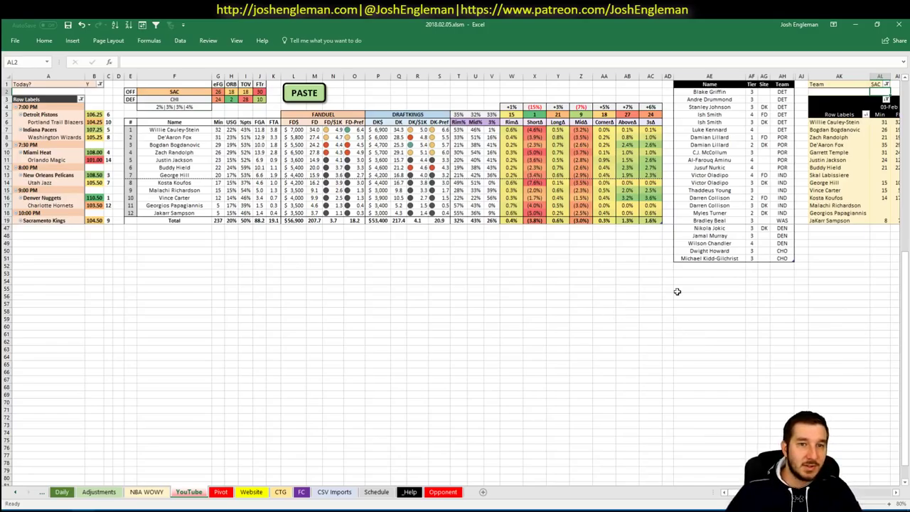
click(721, 264)
Add Willie Cauley-Stein and De'Aaron Fox to the tier list at tier 3
text(Wil)
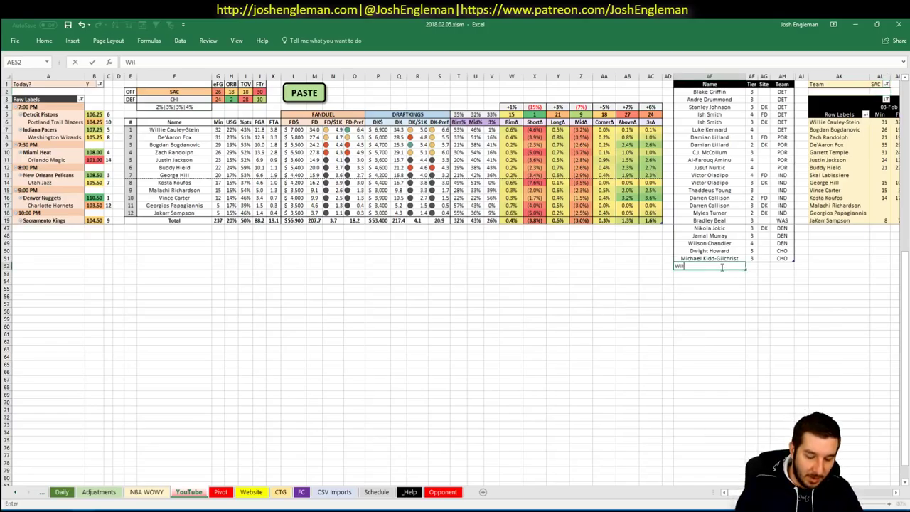
text(lie Cauley-Stein)
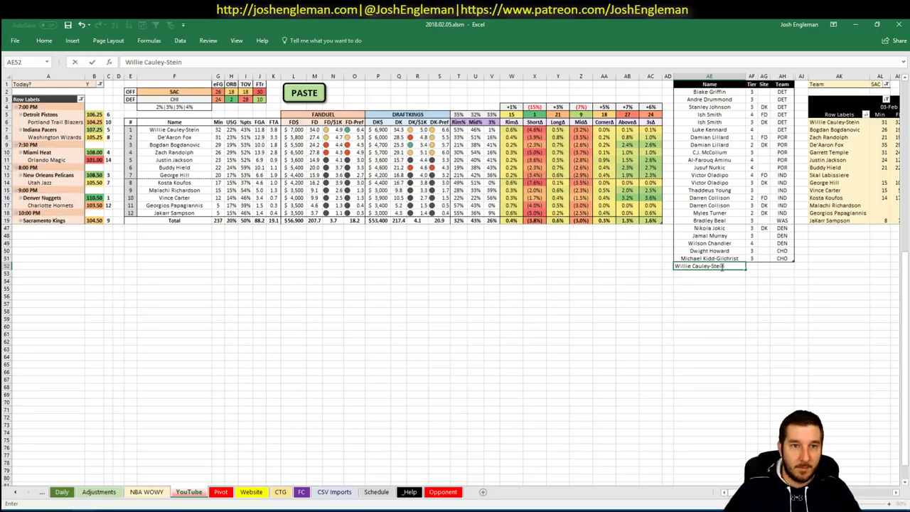
key(Return)
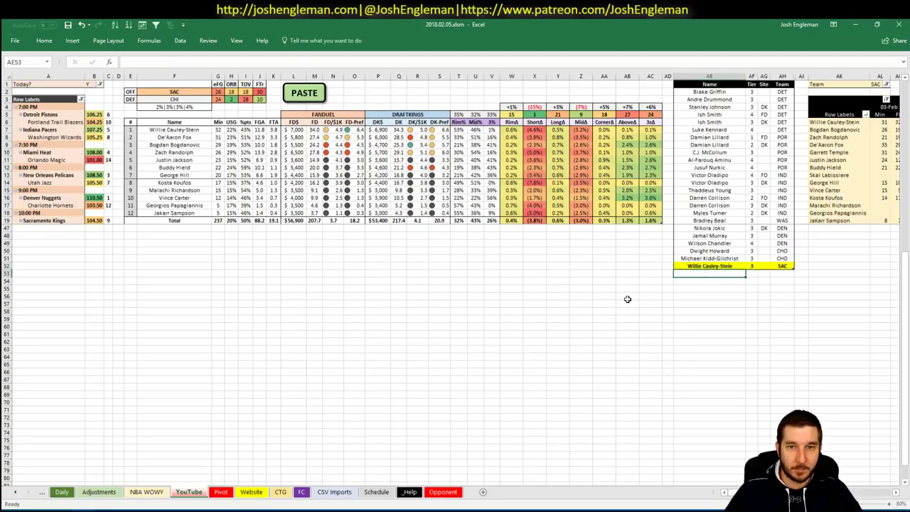
text(De'Aaron Fox)
key(Tab)
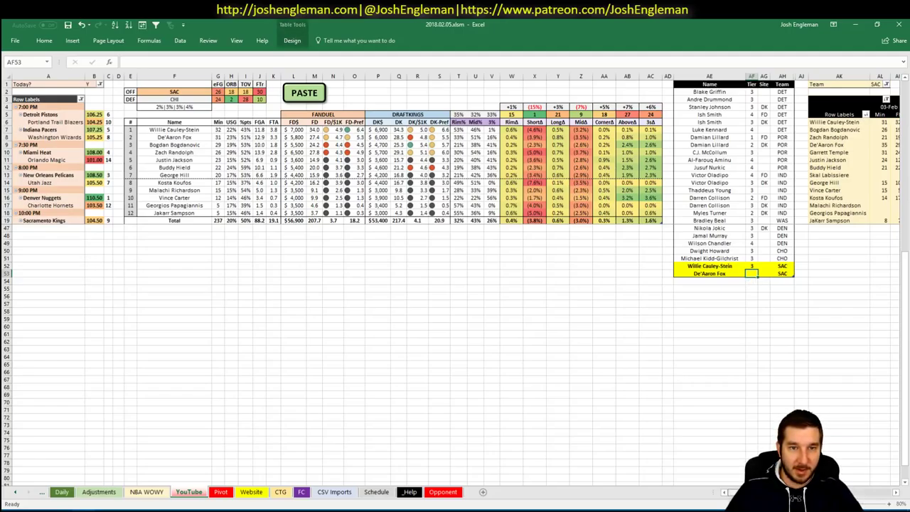
scroll(455, 284, right, 5)
scroll(455, 284, right, 2)
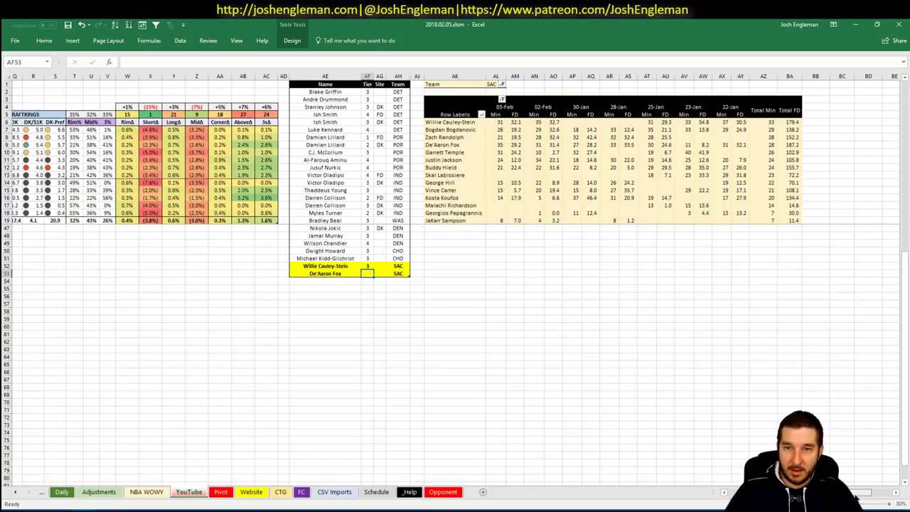
scroll(455, 285, right, 1)
scroll(455, 285, left, 7)
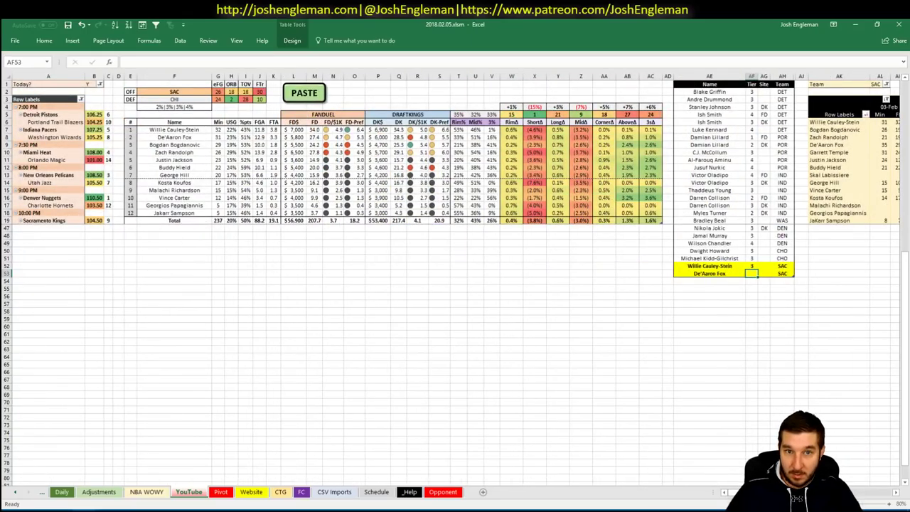
text(4)
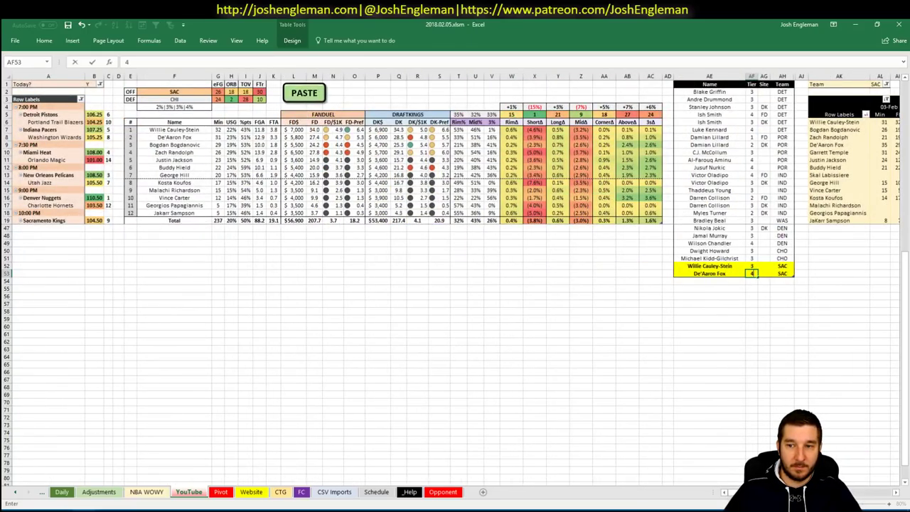
key(BackSpace)
text(3)
key(Return)
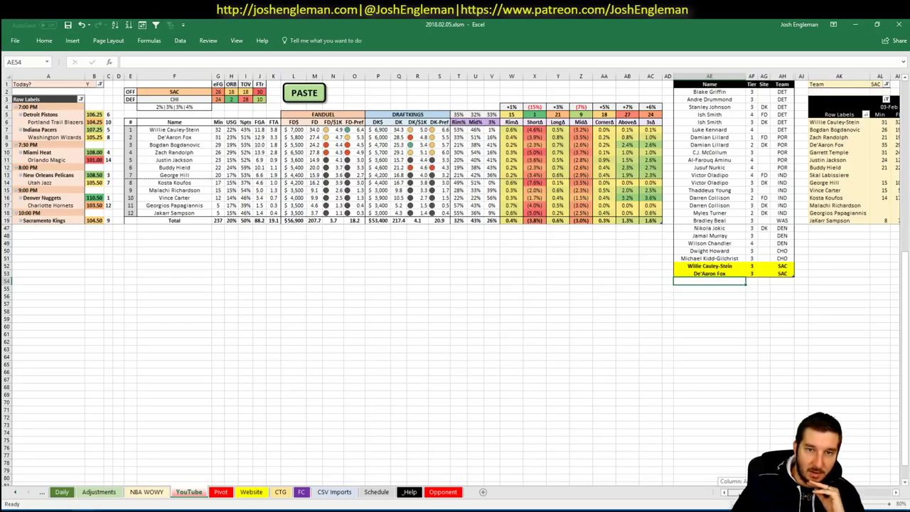
drag(732, 492, 743, 492)
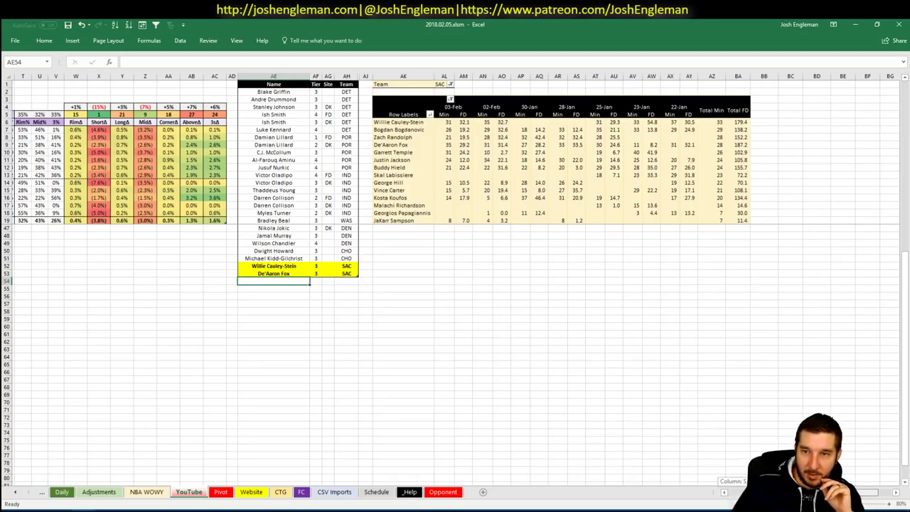
drag(743, 492, 587, 465)
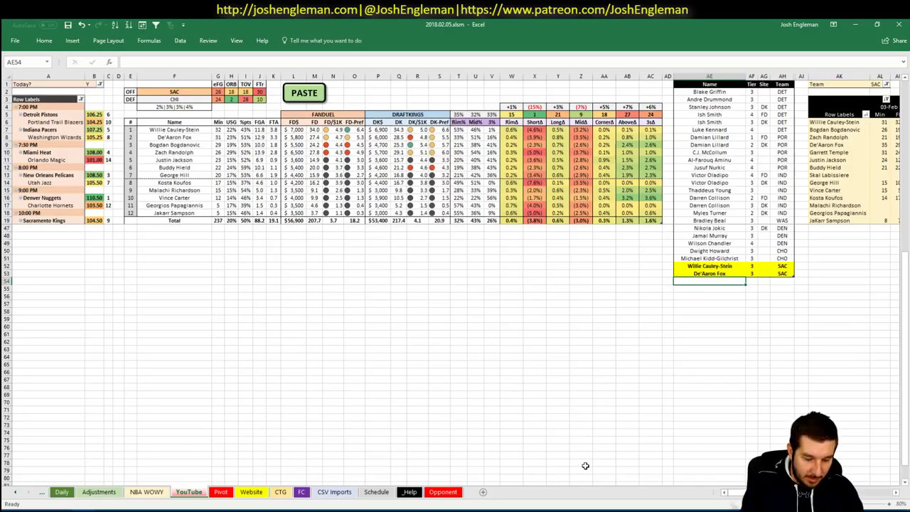
Add Bogdan Bogdanovic at tier 3 for the DK site
text(Bogdan)
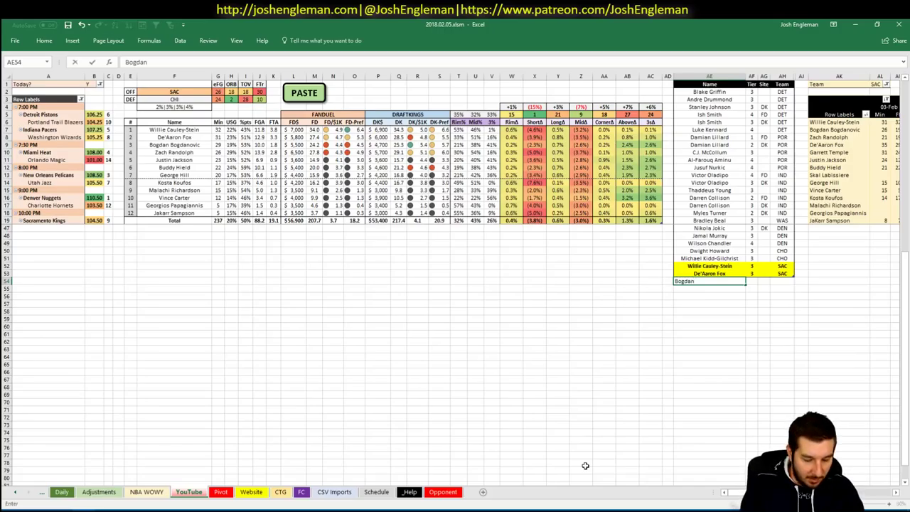
text( Bogdan)
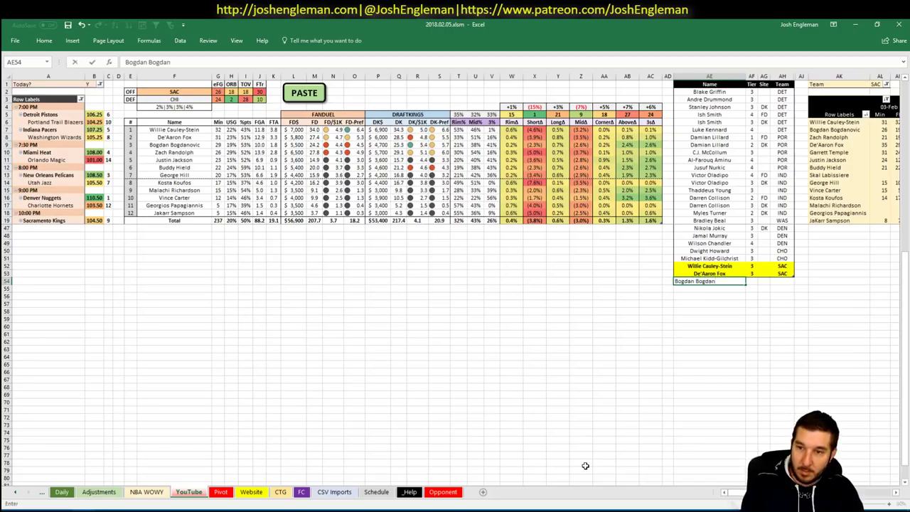
text(oivic)
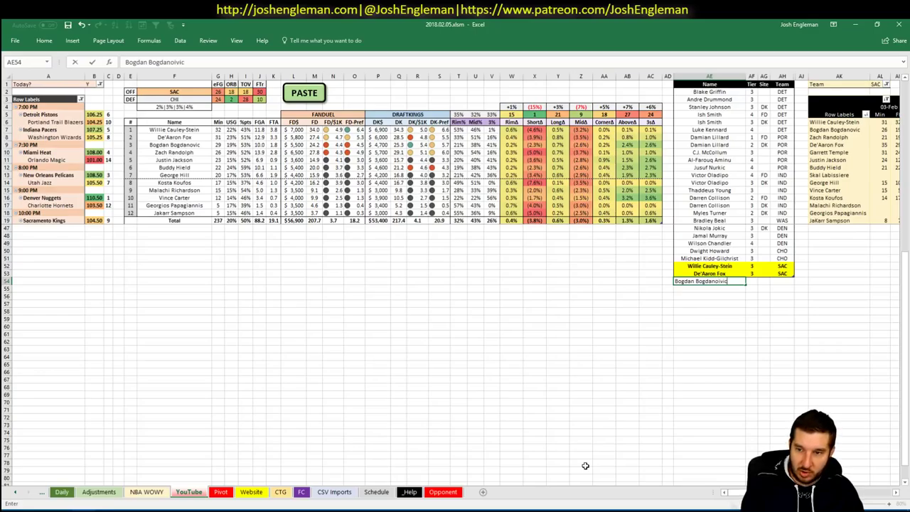
key(BackSpace)
key(BackSpace)
key(BackSpace)
key(BackSpace)
text(vic)
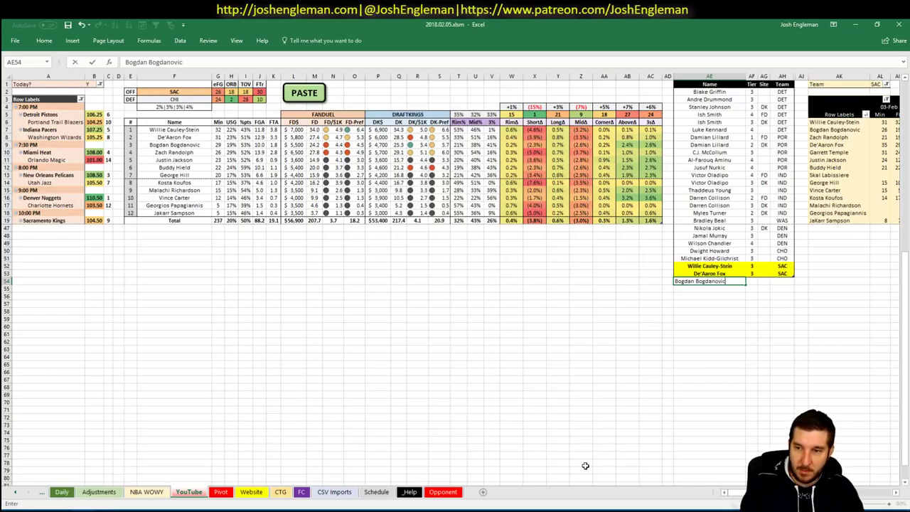
key(Tab)
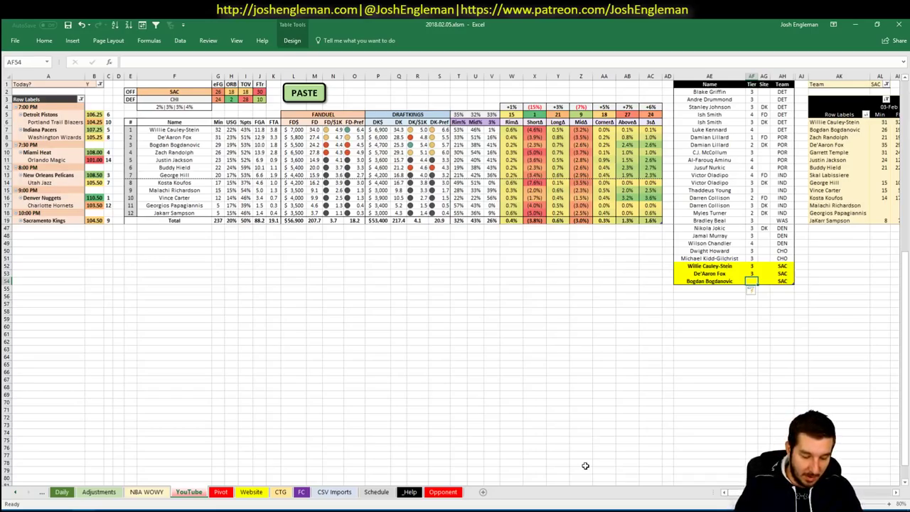
text(3)
key(Tab)
text(DK)
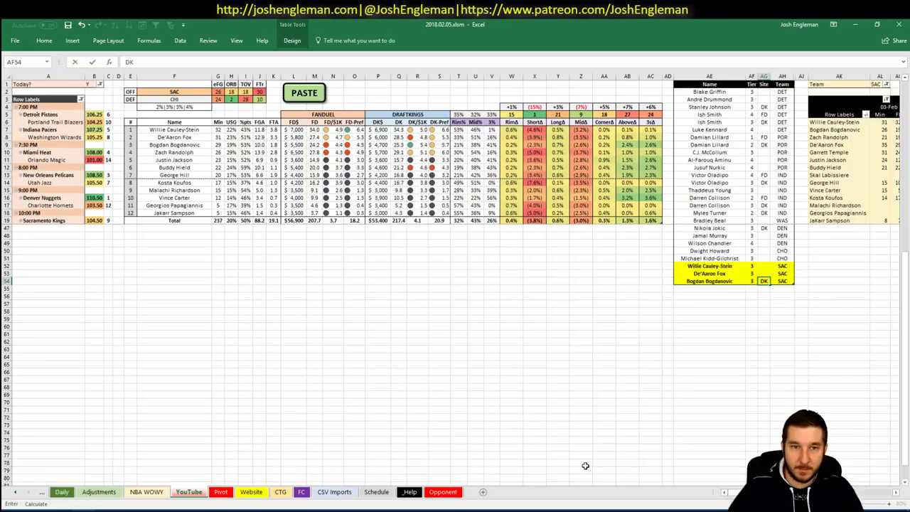
key(Return)
Add Zach Randolph at tier 3 for the DK site
text(Zz)
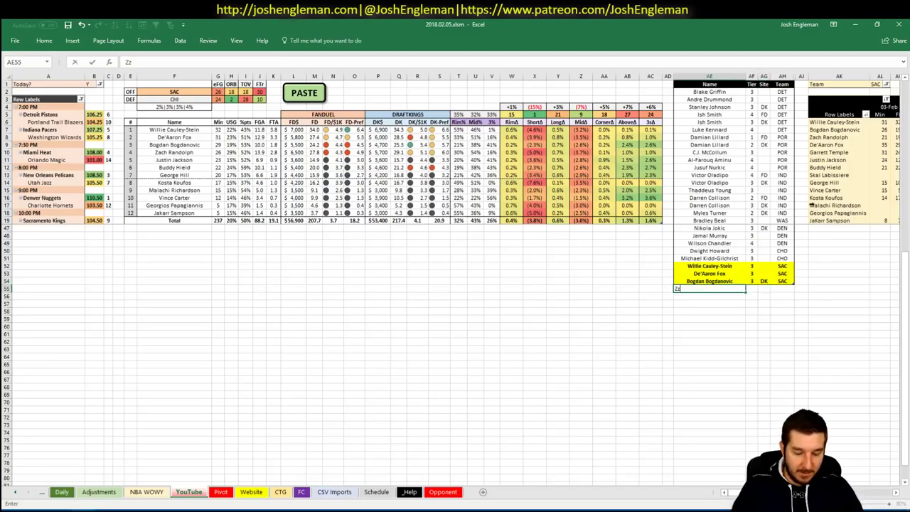
text(ch Ra)
key(Escape)
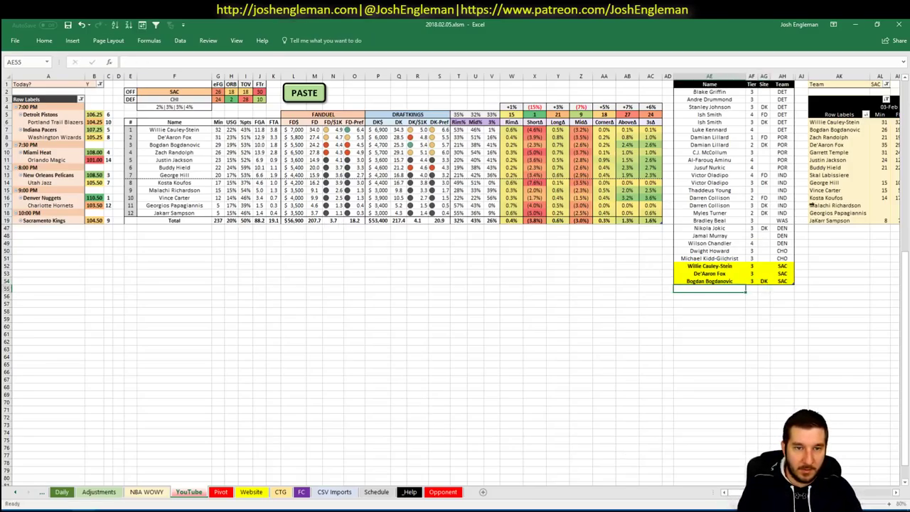
text(Zach Randolph)
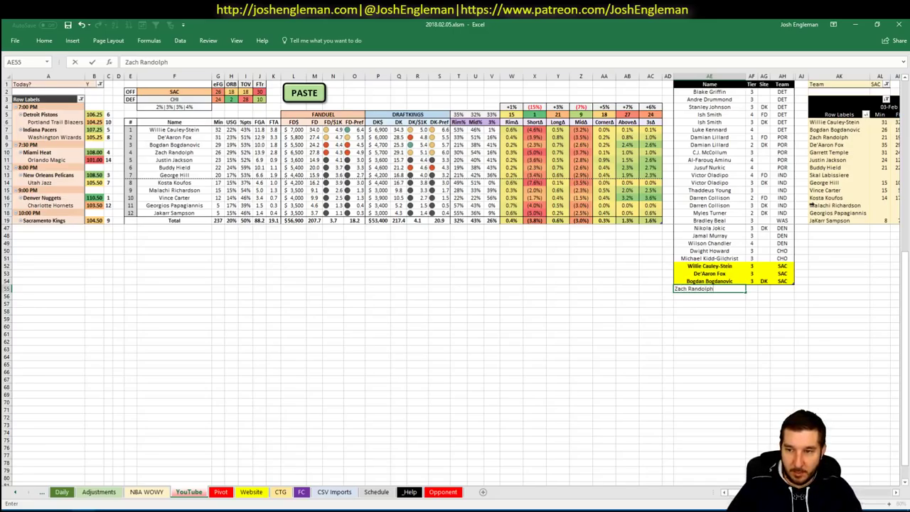
key(Tab)
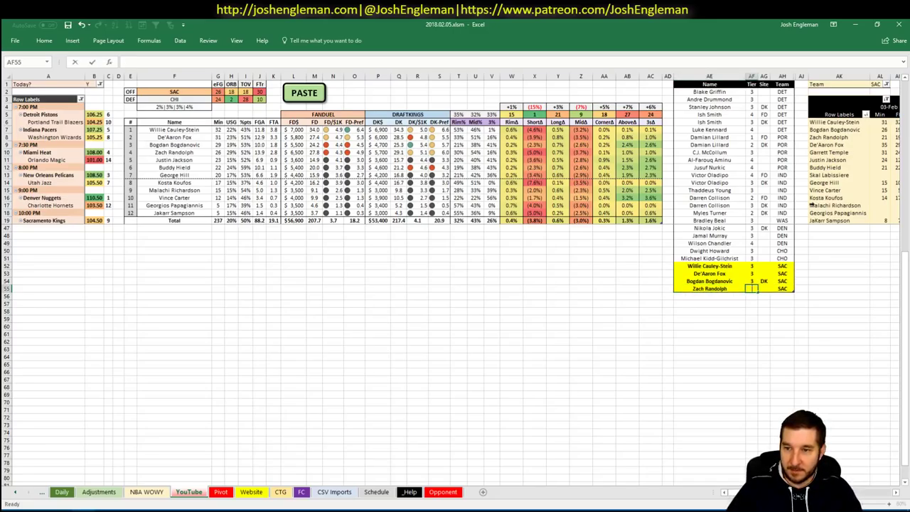
text(3)
key(Tab)
text(DK)
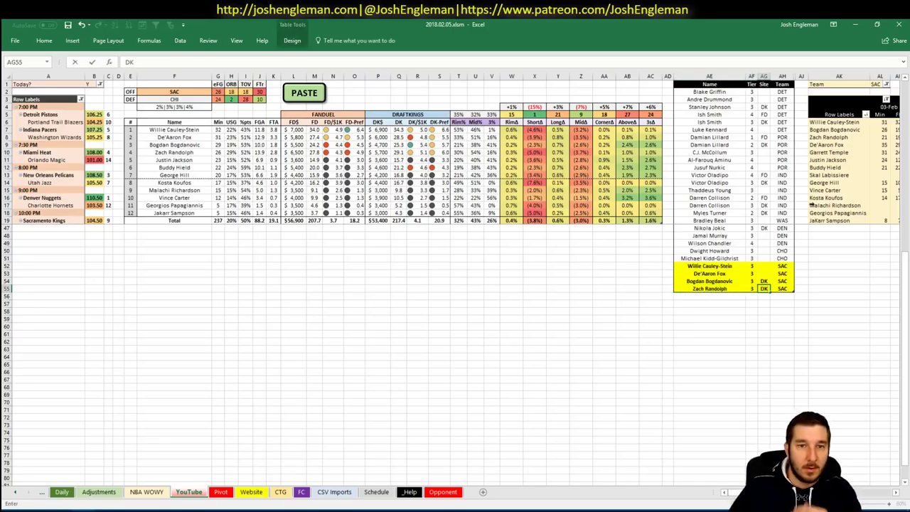
key(Return)
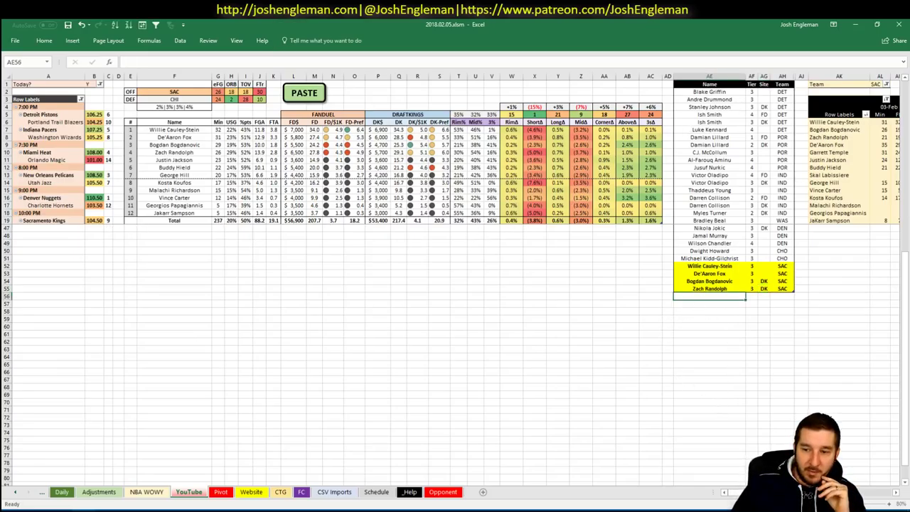
scroll(455, 284, right, 5)
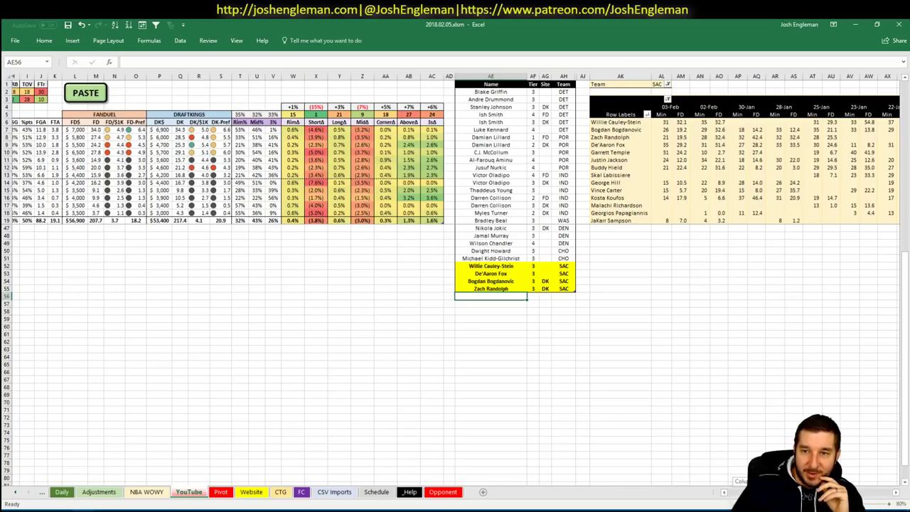
scroll(455, 285, left, 2)
scroll(455, 285, left, 5)
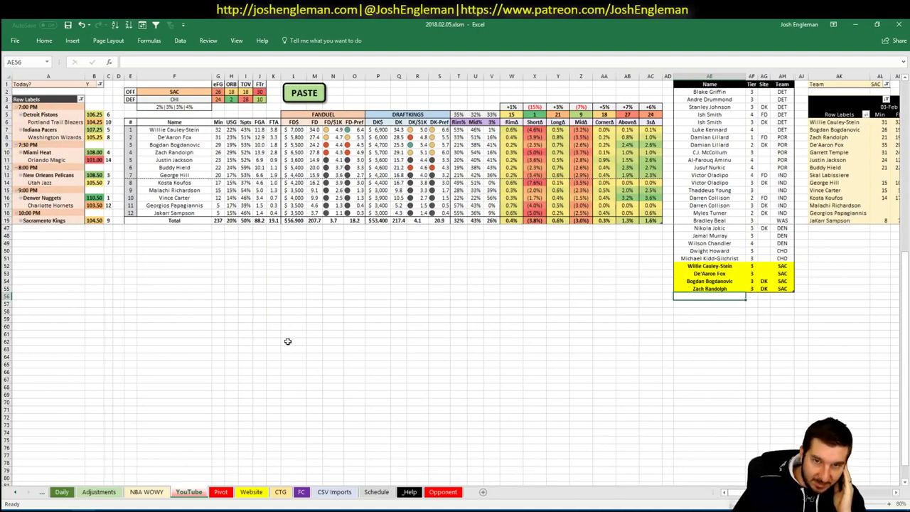
click(200, 88)
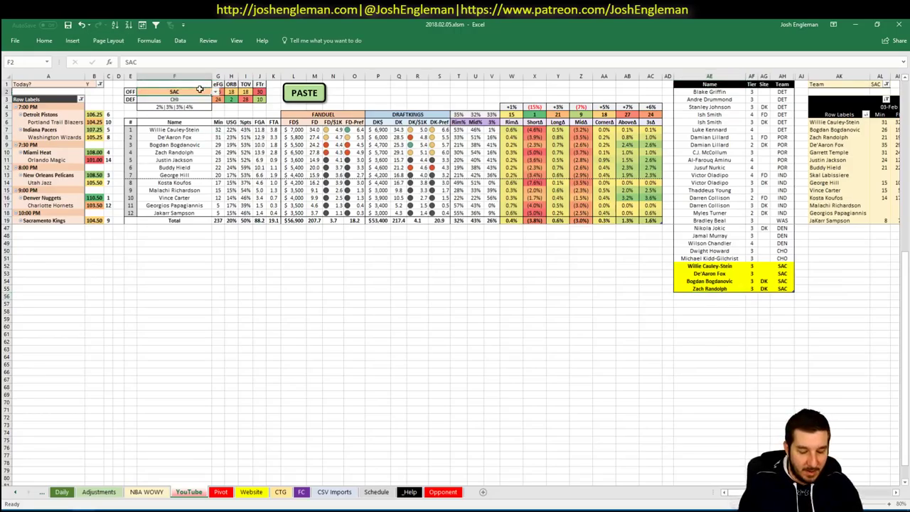
text(CHI)
key(Return)
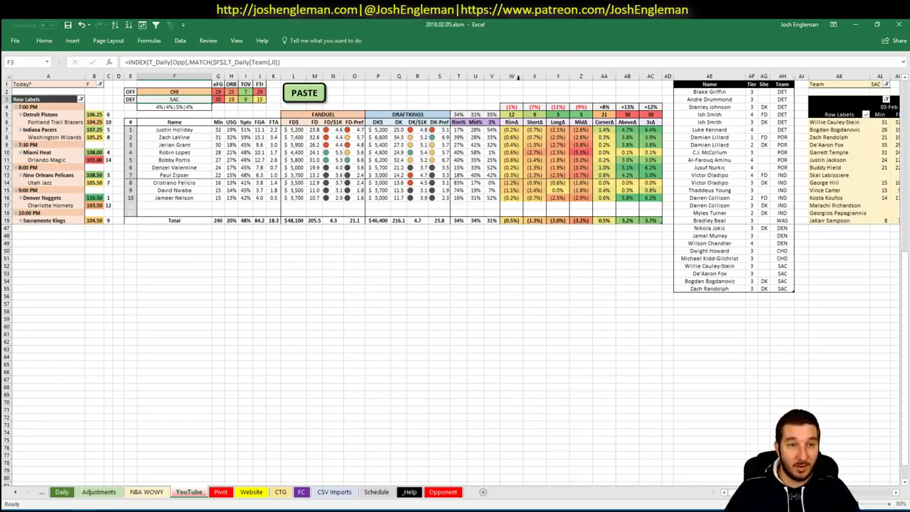
click(880, 84)
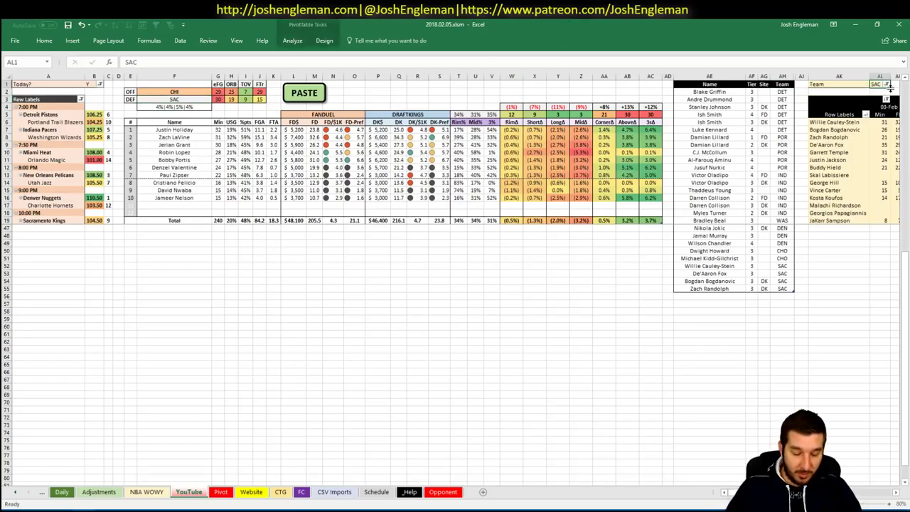
text(CHI)
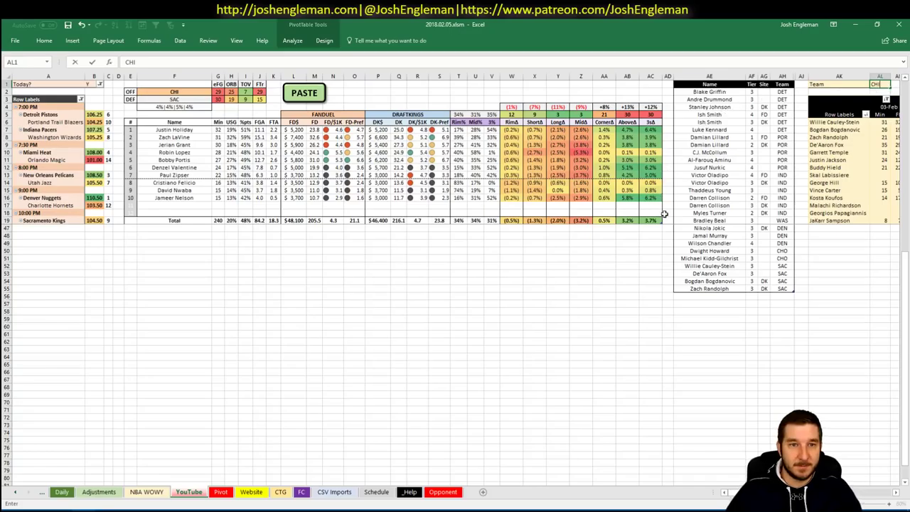
key(Return)
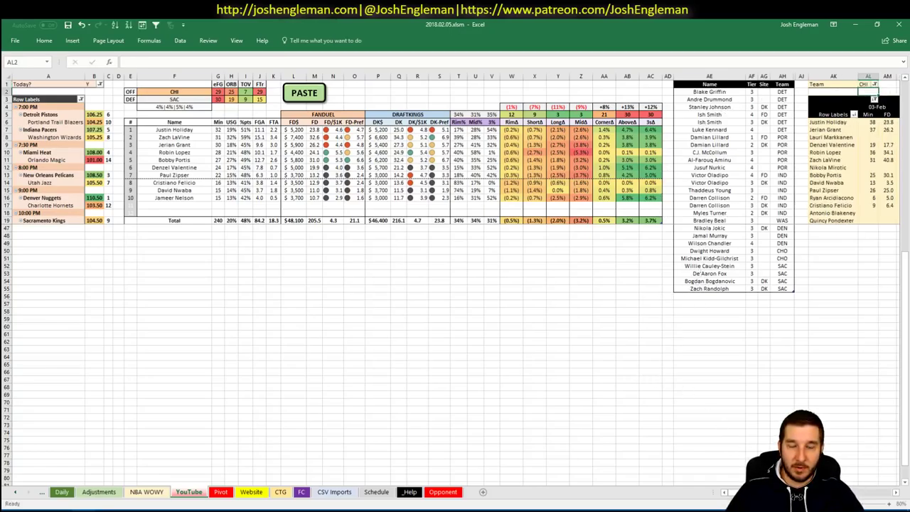
scroll(455, 284, right, 10)
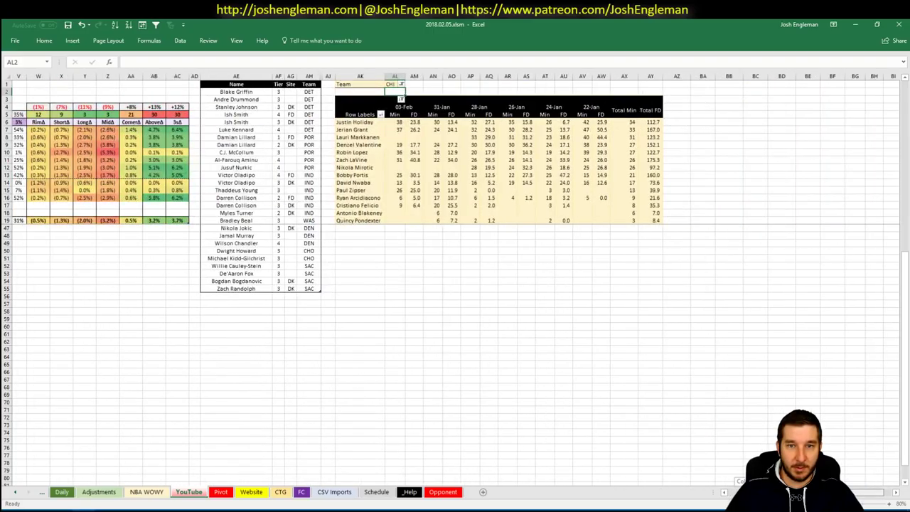
scroll(455, 284, right, 1)
scroll(737, 483, left, 10)
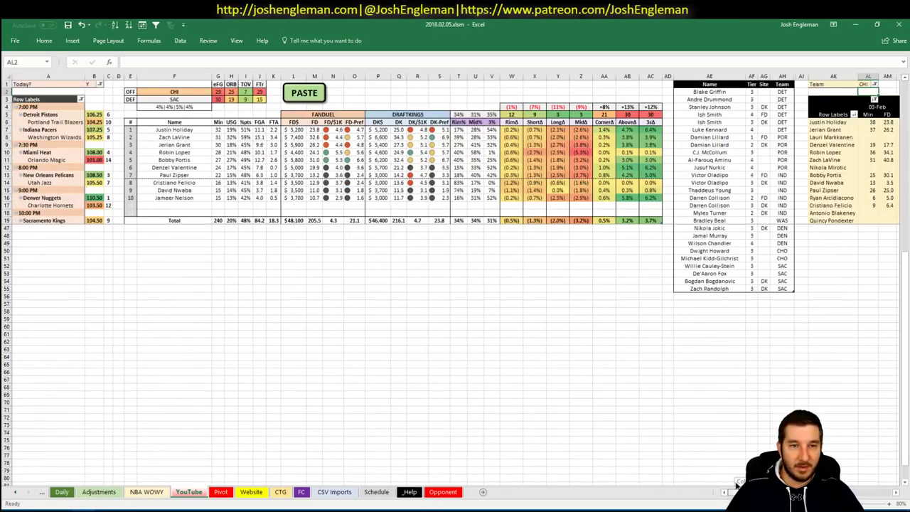
scroll(737, 483, right, 4)
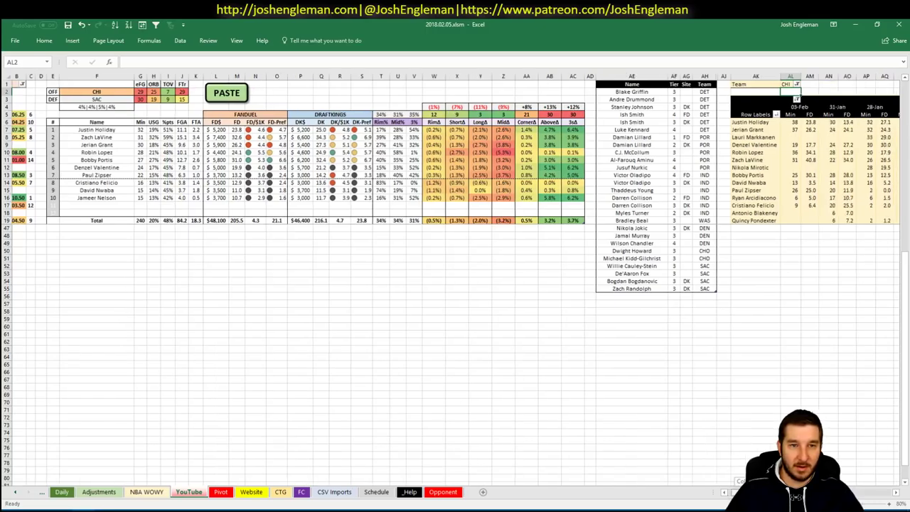
scroll(726, 481, left, 4)
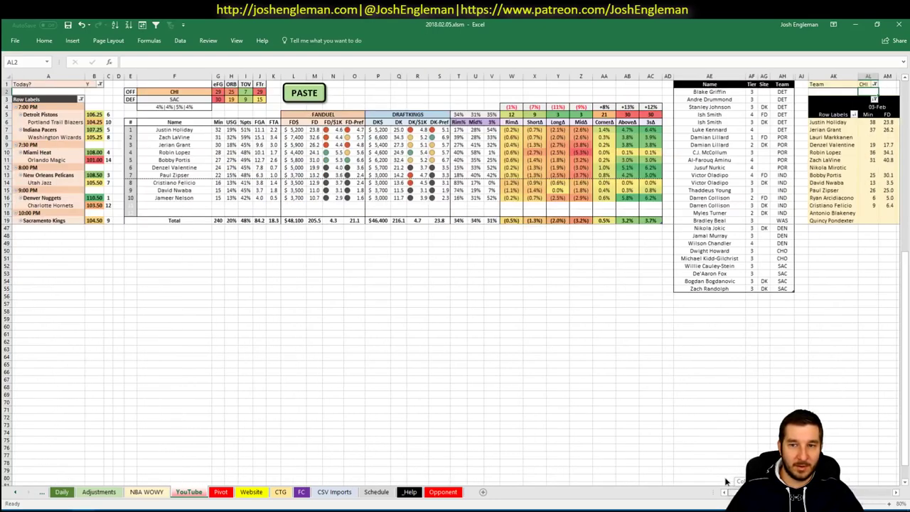
Add Justin Holiday to the tier list at tier 4
click(715, 298)
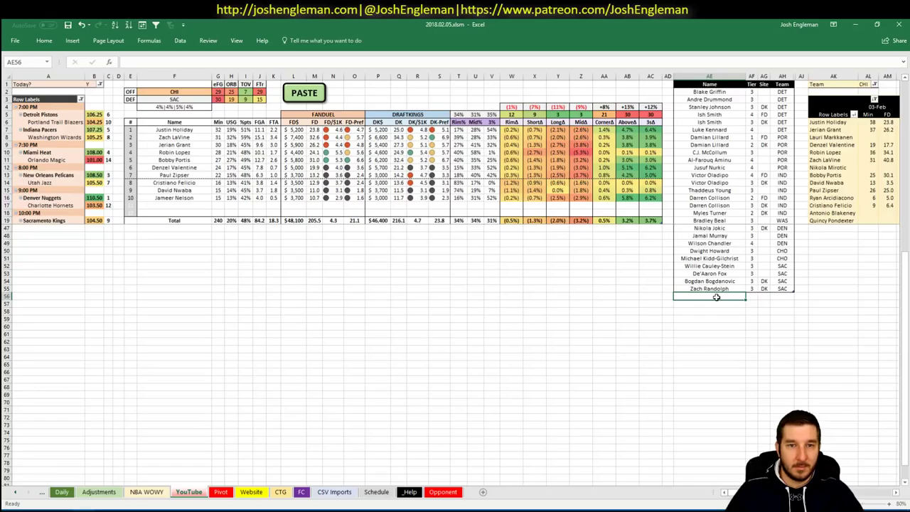
text(Justin Ho)
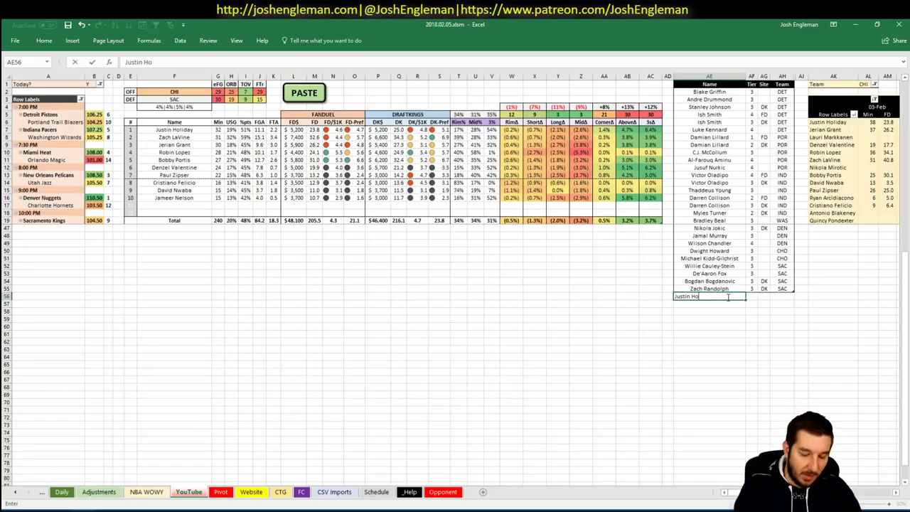
text(liday)
key(Tab)
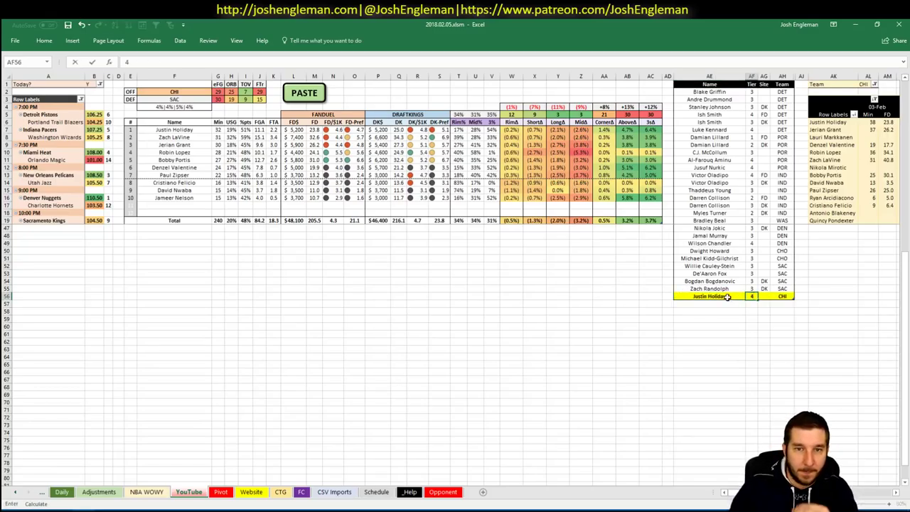
key(Return)
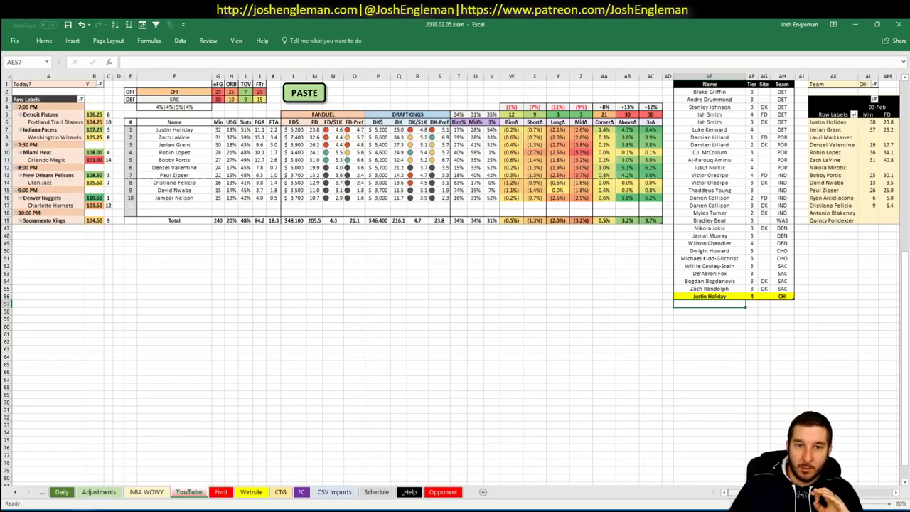
scroll(455, 285, right, 2)
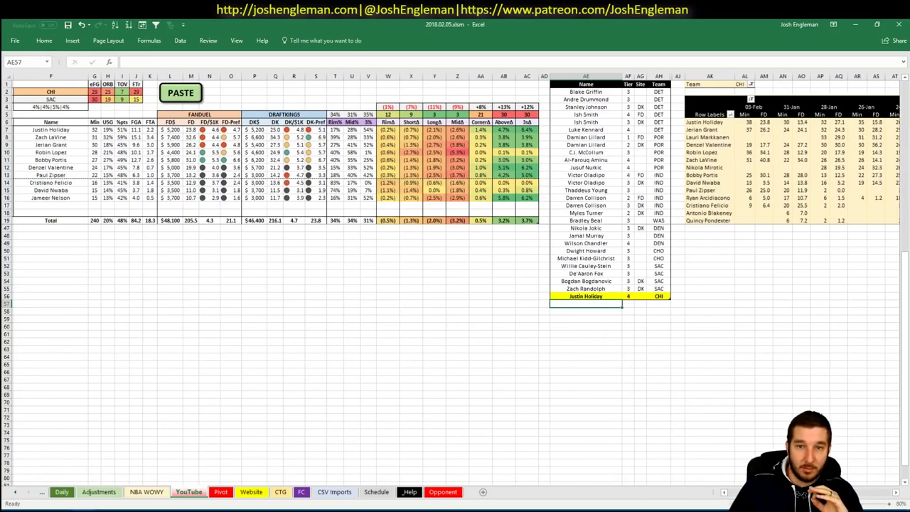
scroll(455, 285, right, 4)
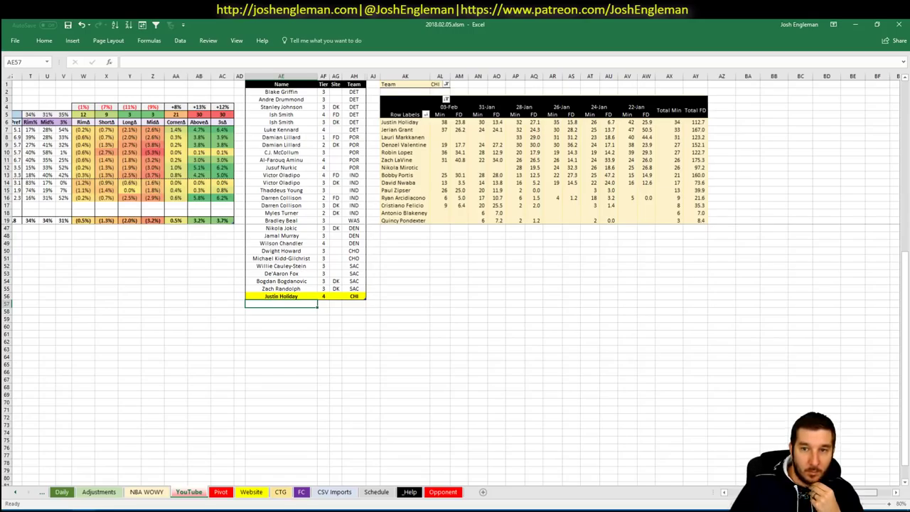
scroll(455, 285, left, 5)
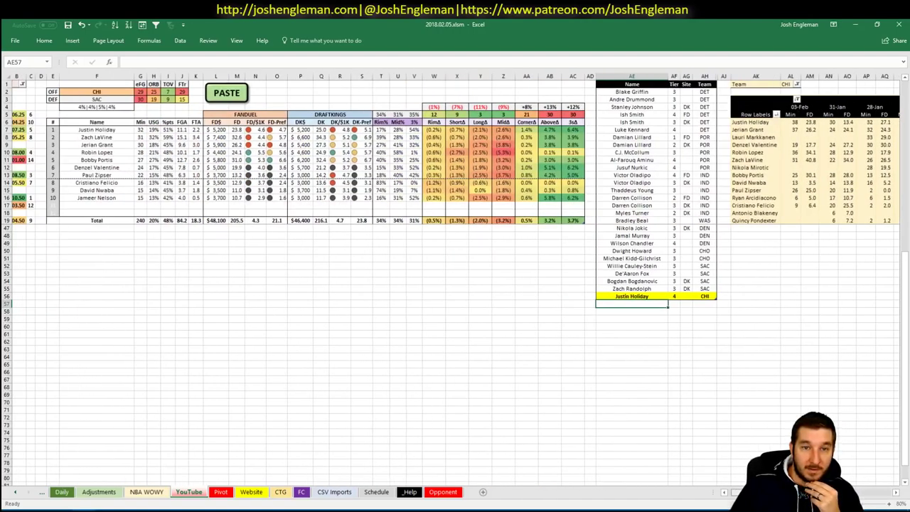
scroll(455, 284, left, 1)
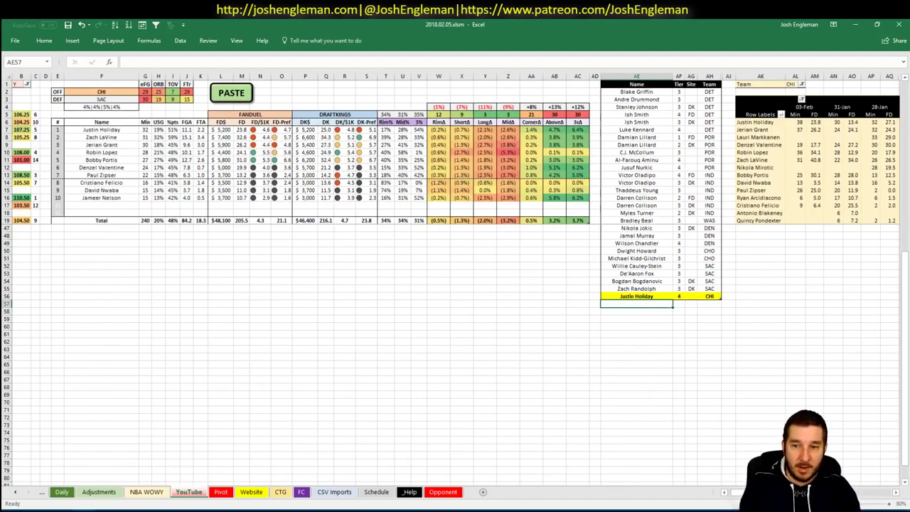
Add Zach LaVine twice, the second row at tier 3 for DK
text(Zach LaVine)
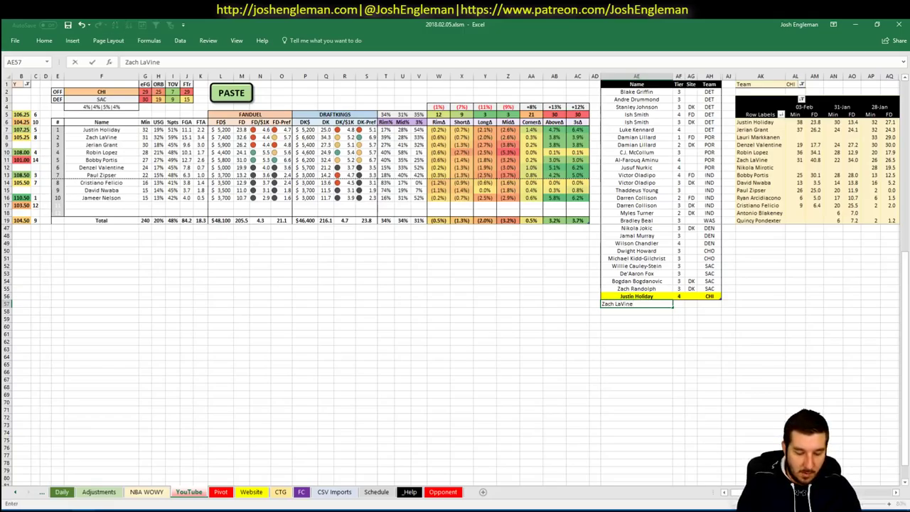
key(Return)
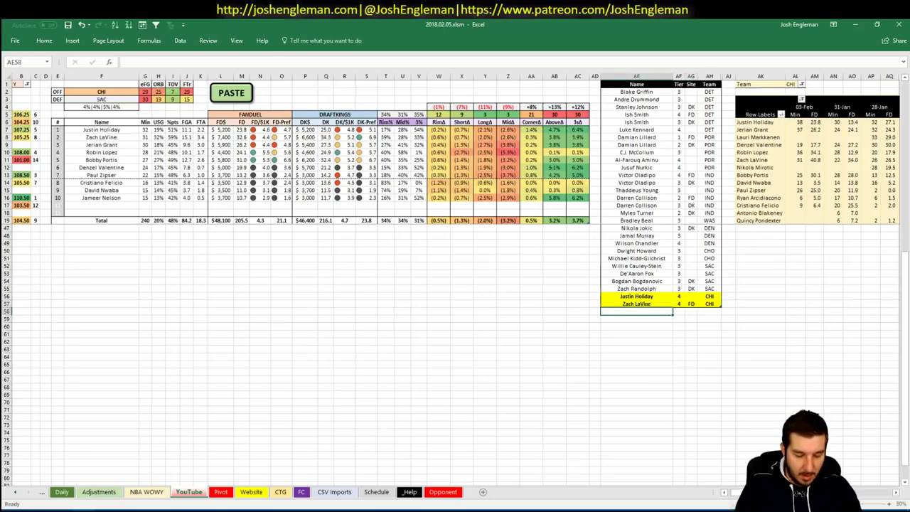
text(Zach LaVine)
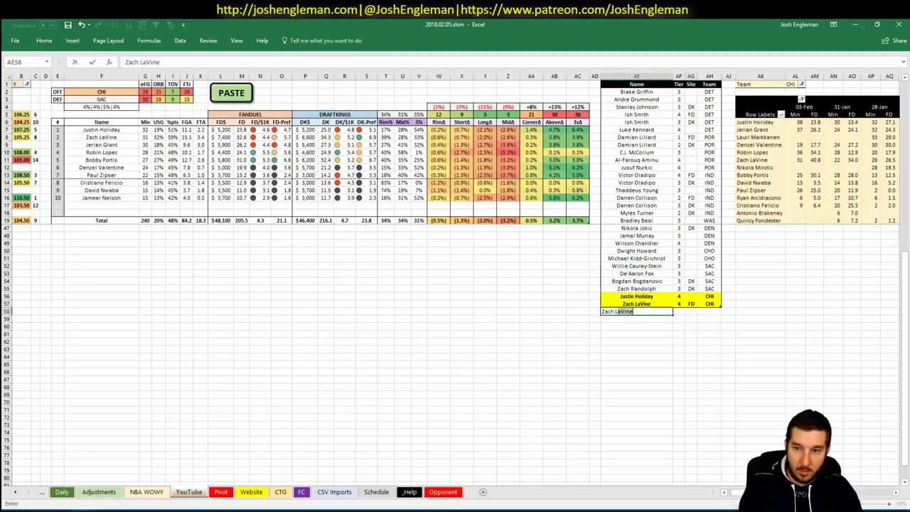
key(Tab)
text(3DK)
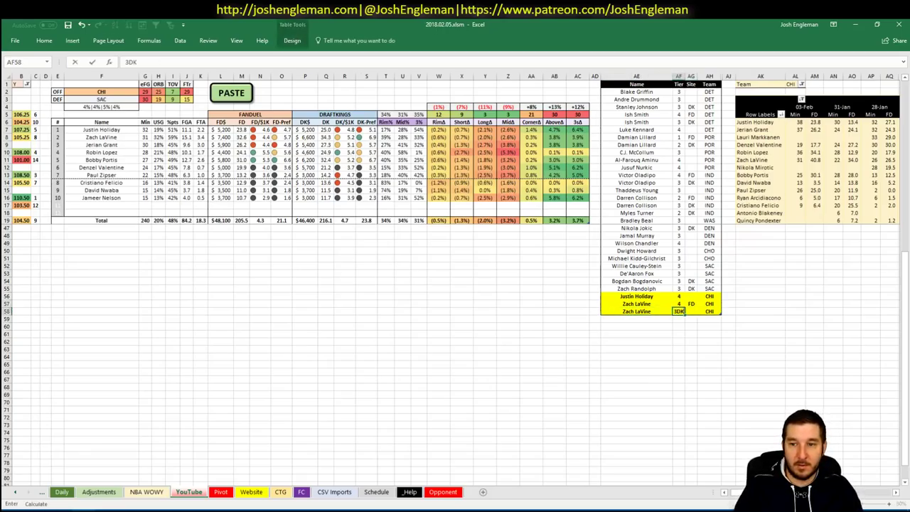
key(Left)
key(Right)
text(3)
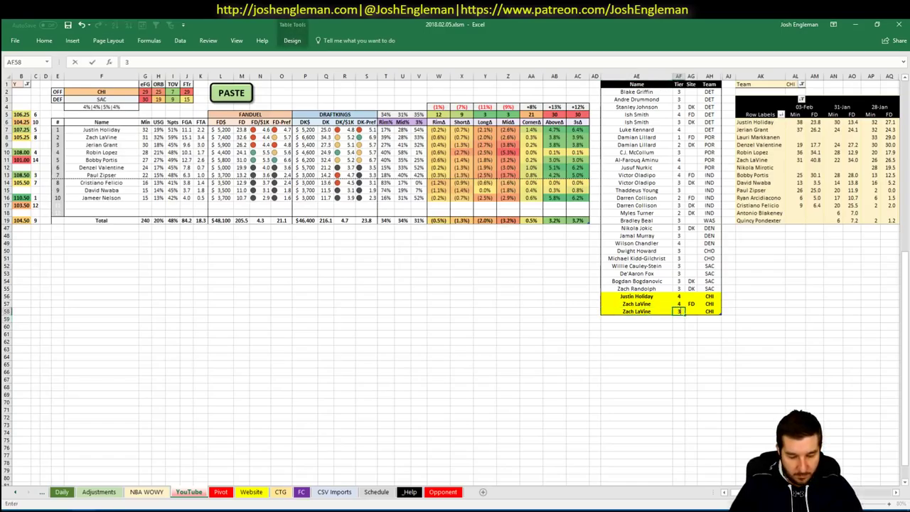
key(Tab)
text(DK)
key(Return)
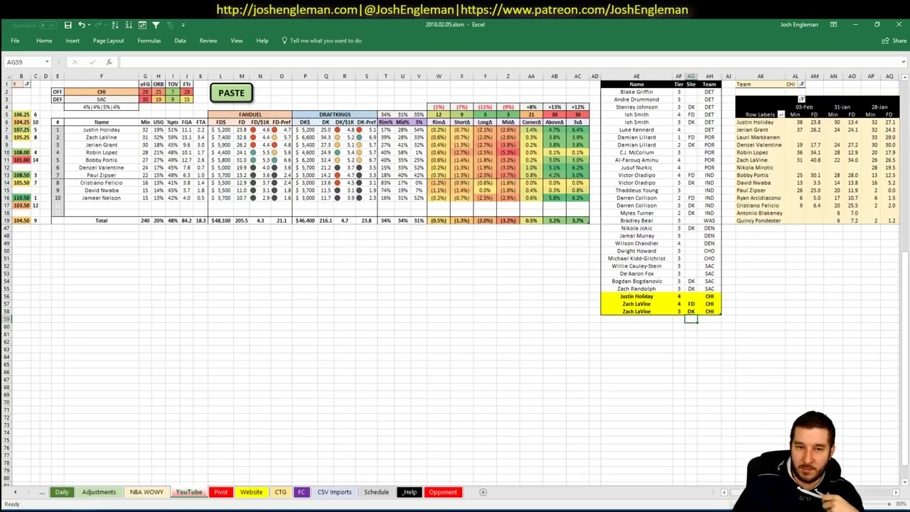
click(897, 493)
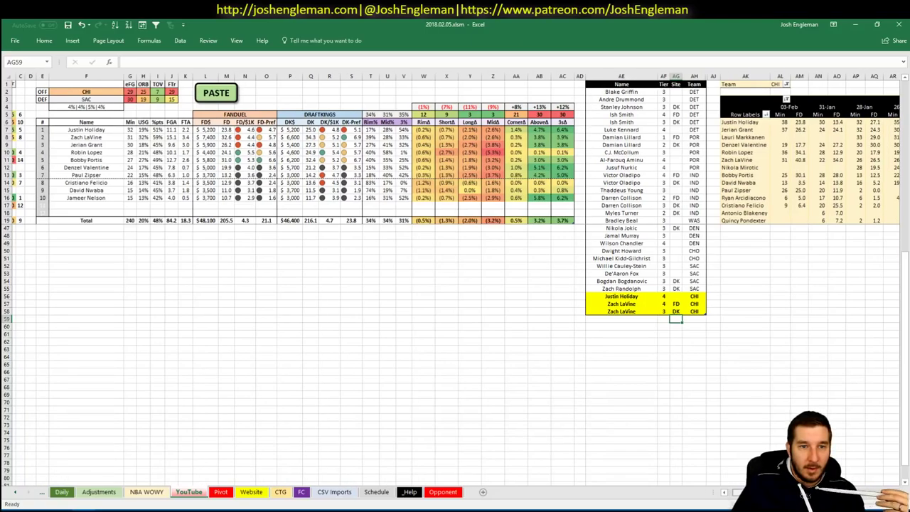
scroll(897, 492, right, 7)
scroll(896, 492, right, 6)
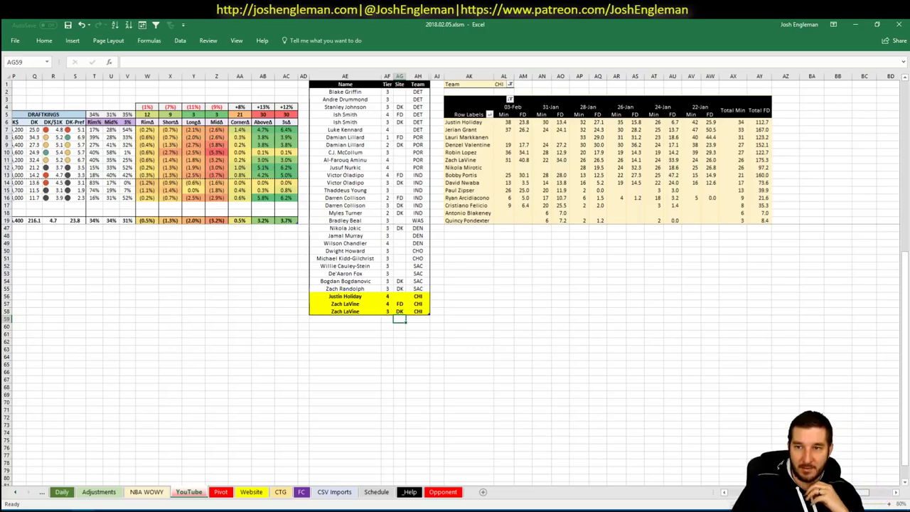
scroll(897, 492, left, 13)
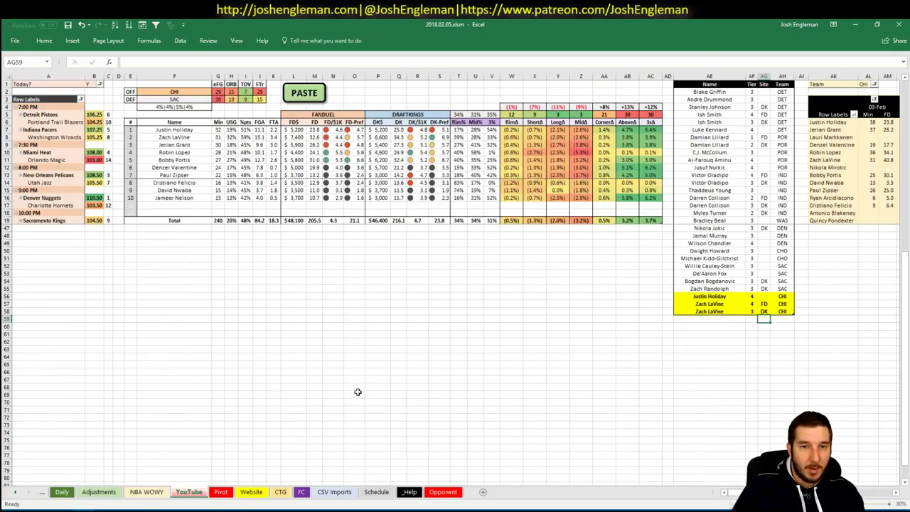
Add Jerian Grant to the tier list at tier 4
click(713, 318)
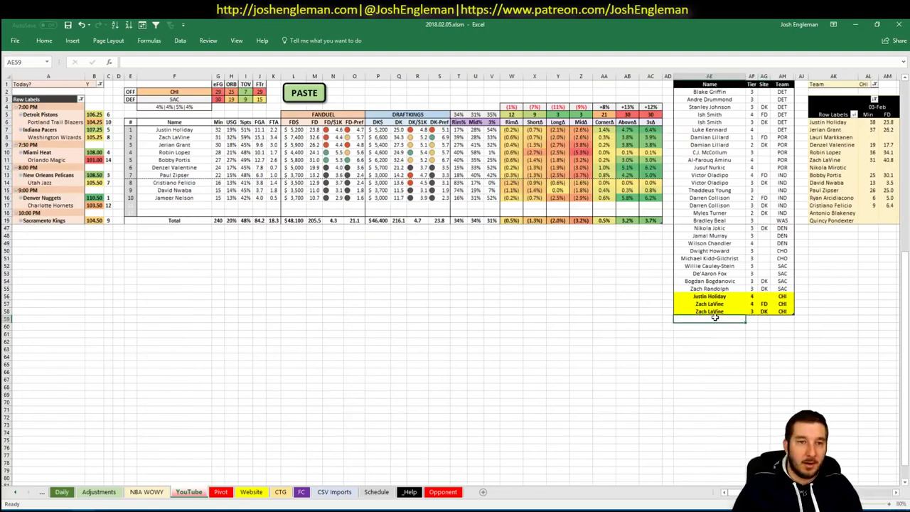
text(Jerian Grant)
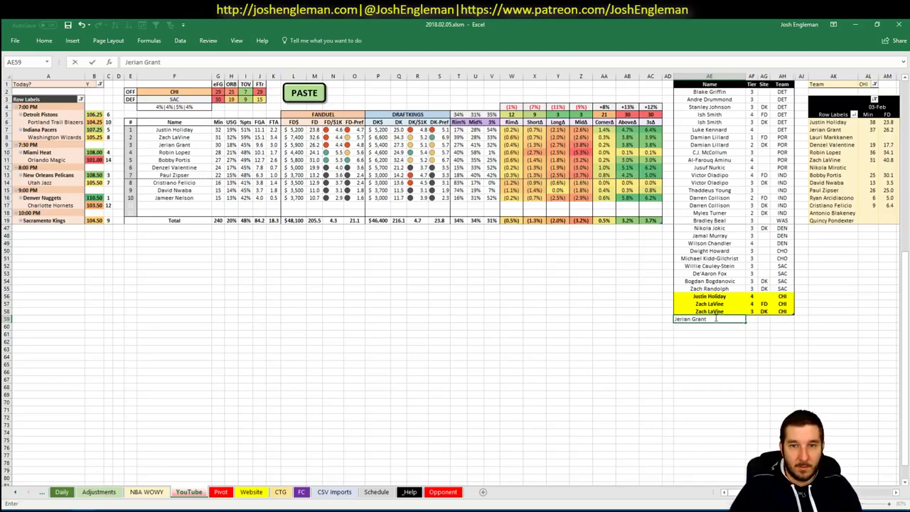
key(Tab)
text(4)
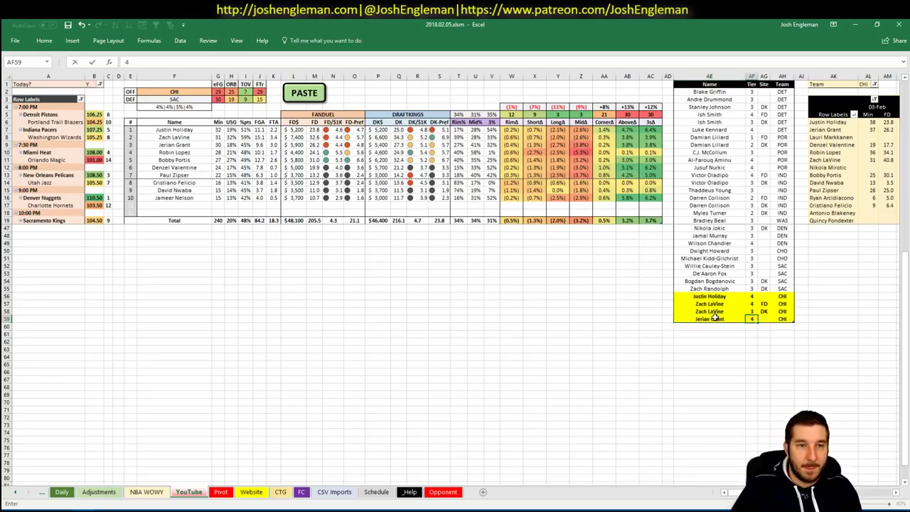
key(Return)
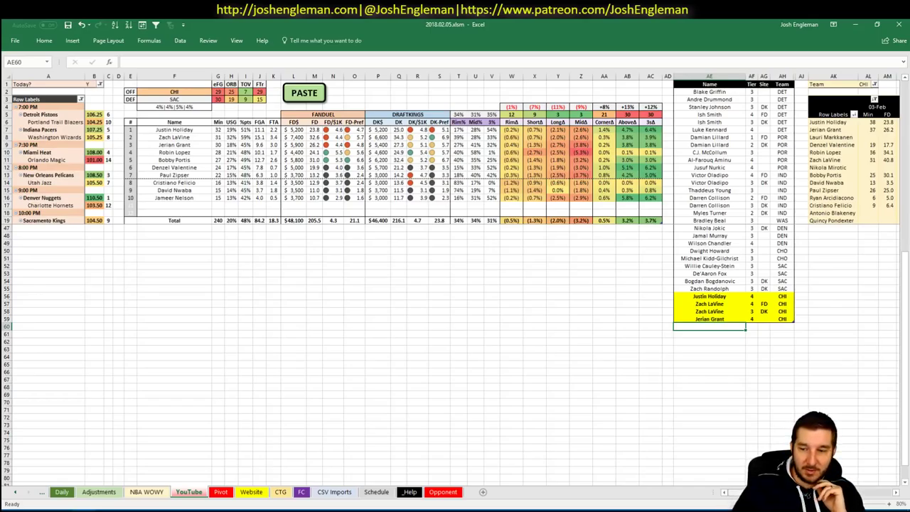
scroll(455, 277, right, 5)
scroll(12, 91, left, 1)
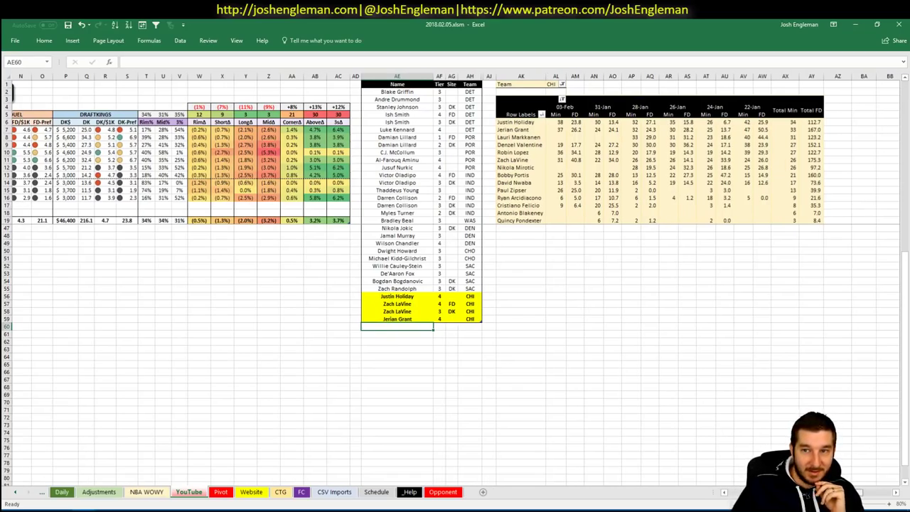
scroll(12, 91, left, 6)
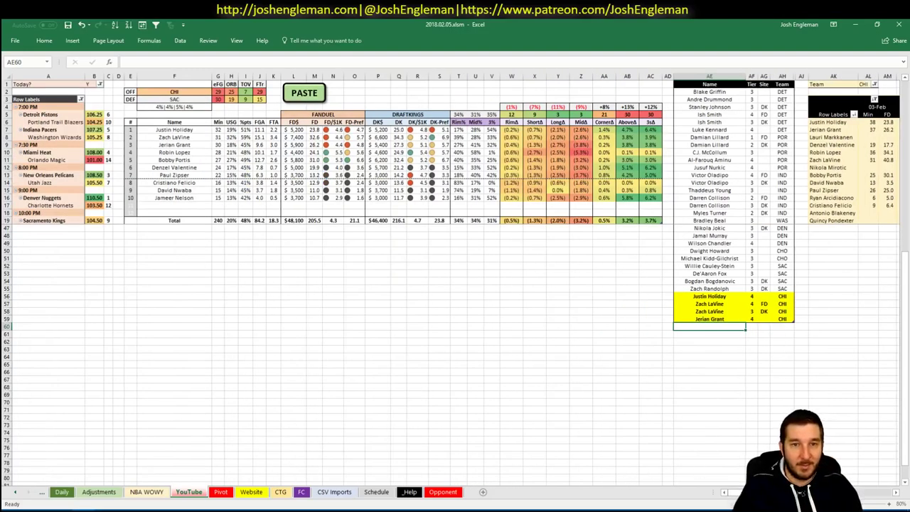
Add Robin Lopez and check his 28-Jan FD points and 24-Jan minutes
text(Robin Lopez)
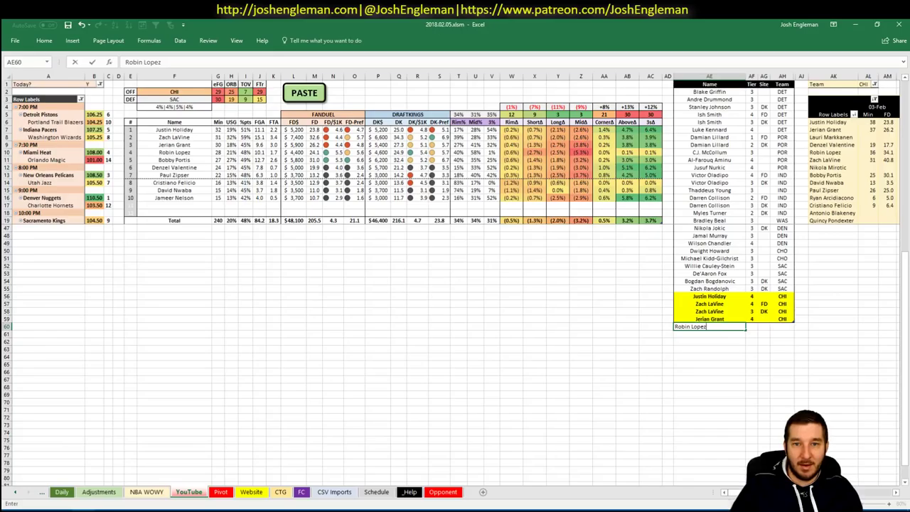
key(Return)
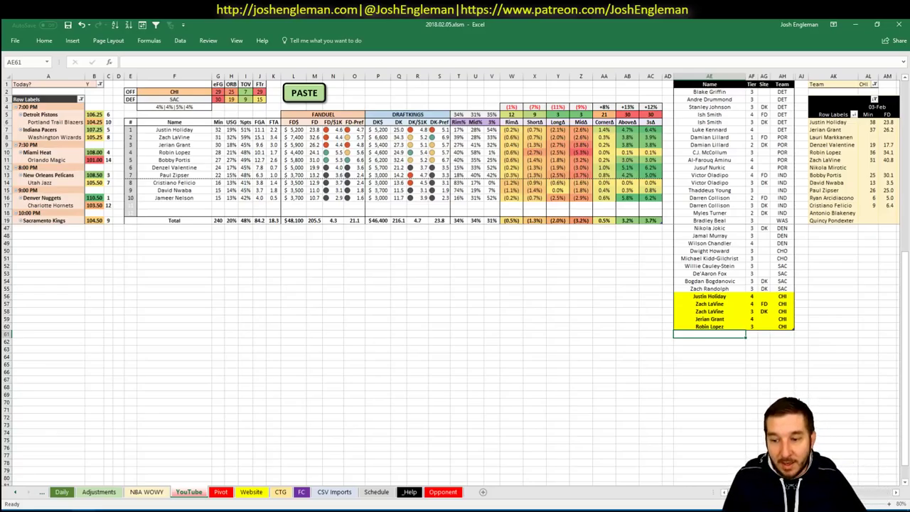
scroll(455, 285, right, 5)
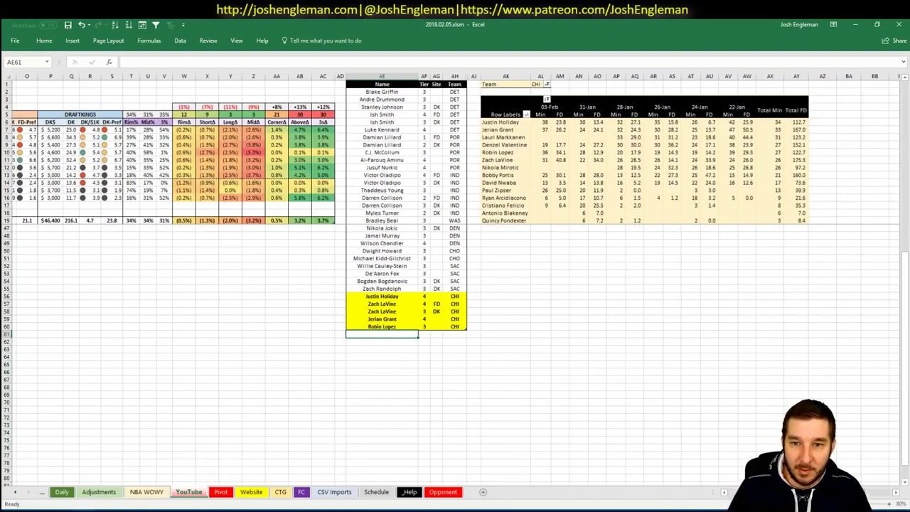
scroll(630, 379, right, 1)
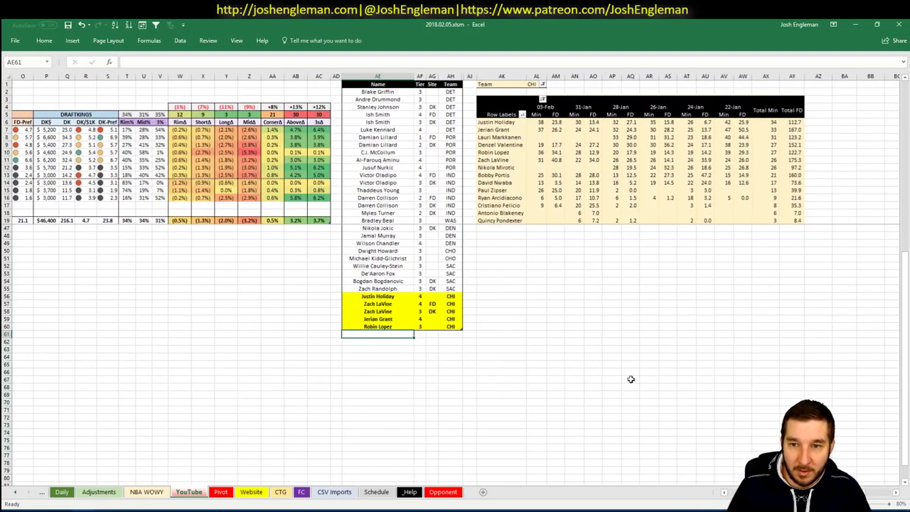
click(626, 153)
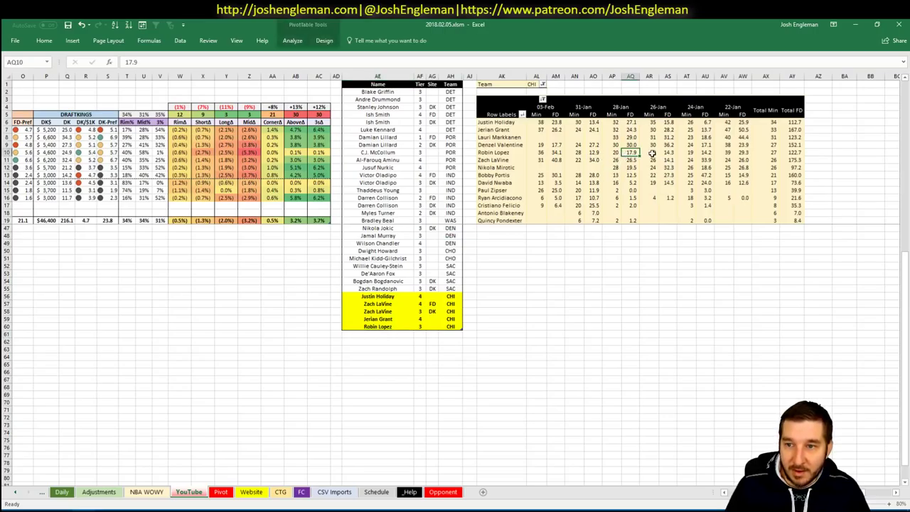
click(687, 152)
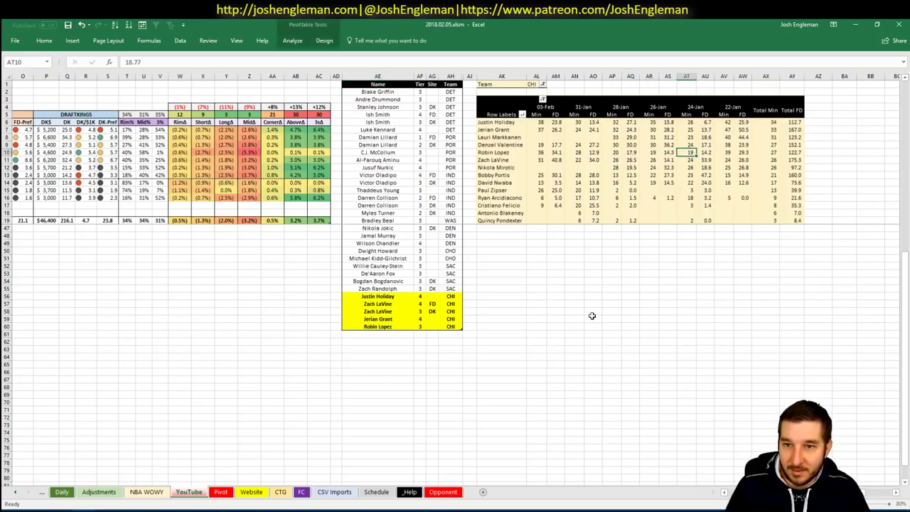
scroll(607, 371, left, 5)
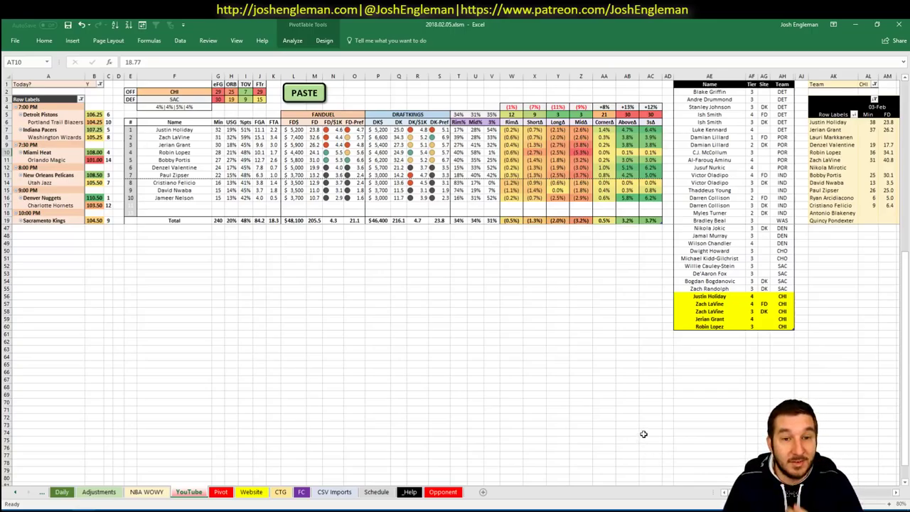
Add Bobby Portis at tier 2 for FD, plus a second Bobby Portis row for DK
click(708, 332)
text(Bobby Portis)
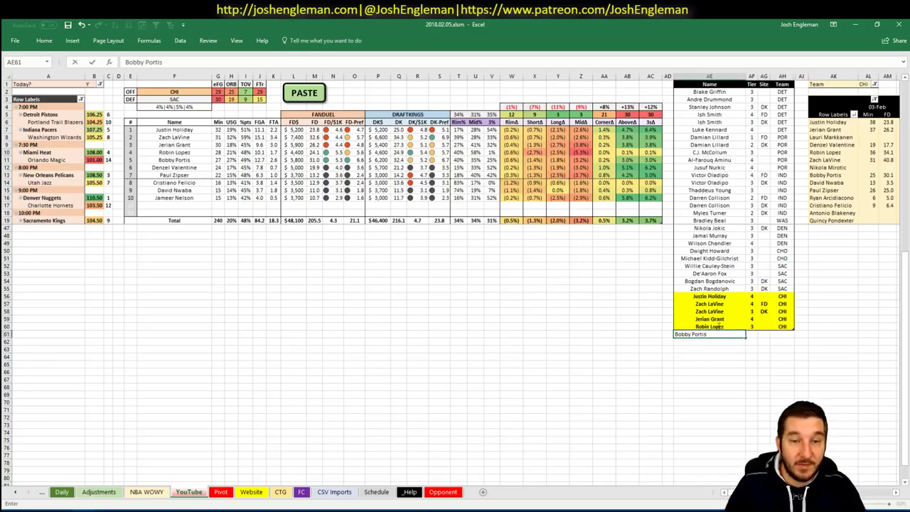
key(Tab)
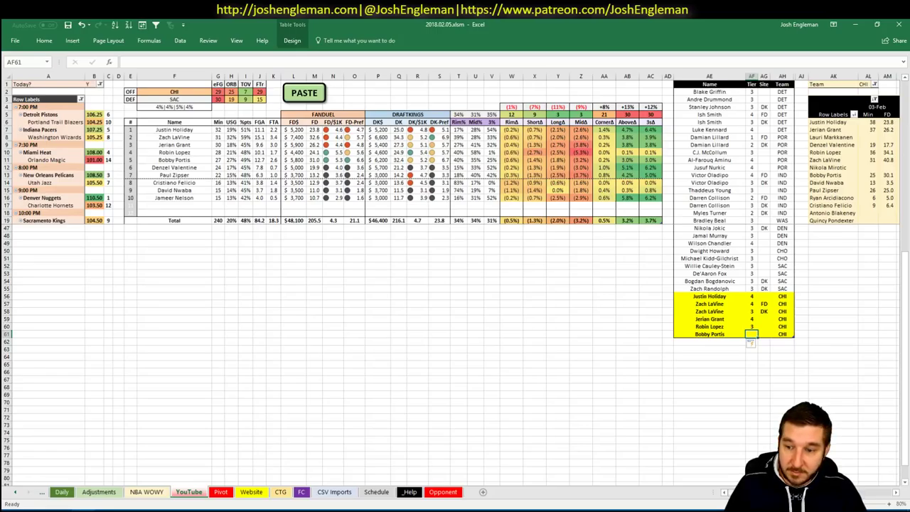
scroll(751, 343, right, 1)
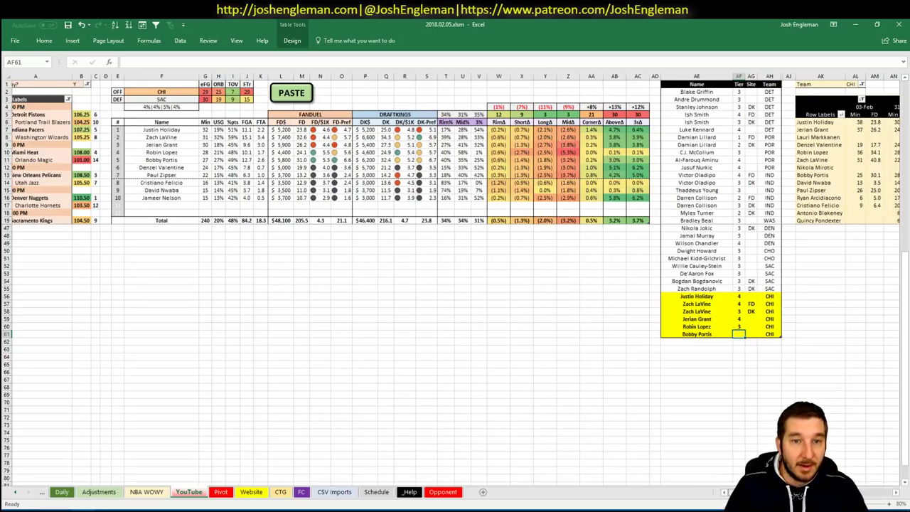
scroll(455, 284, right, 5)
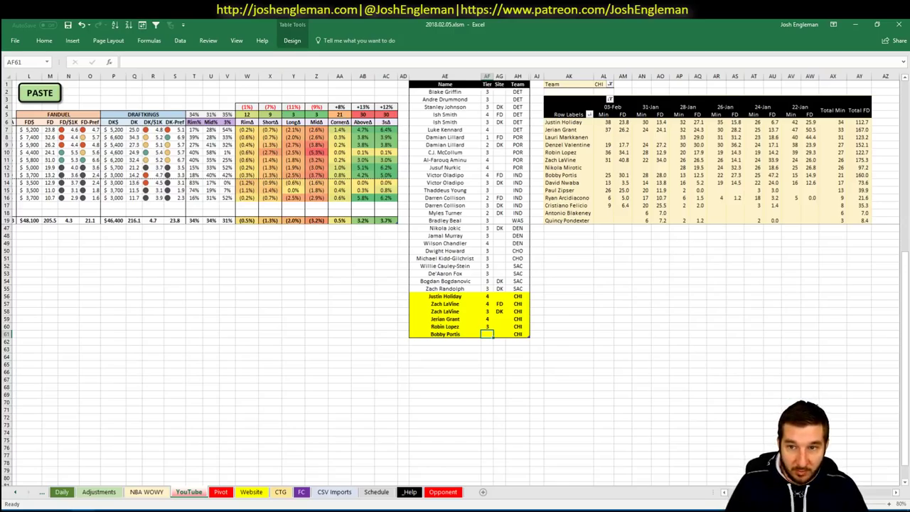
scroll(455, 284, left, 6)
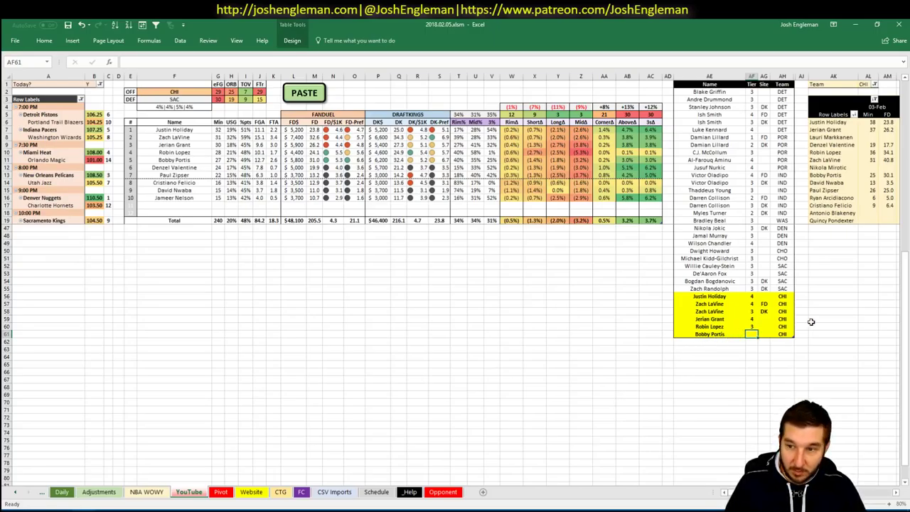
text(2)
key(Return)
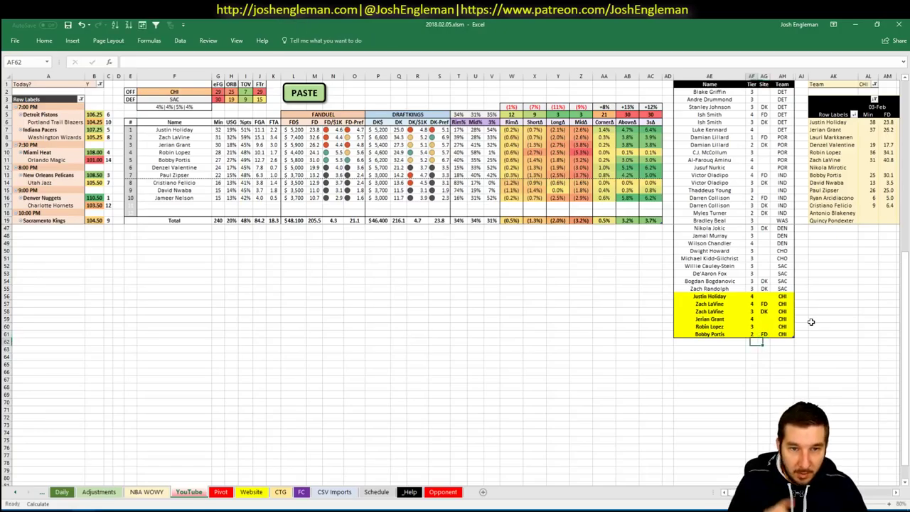
key(Left)
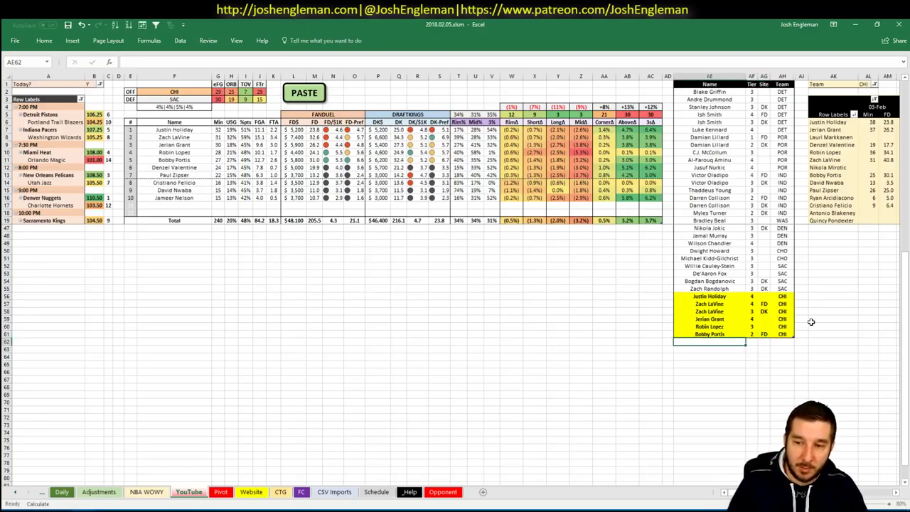
key(Left)
key(Right)
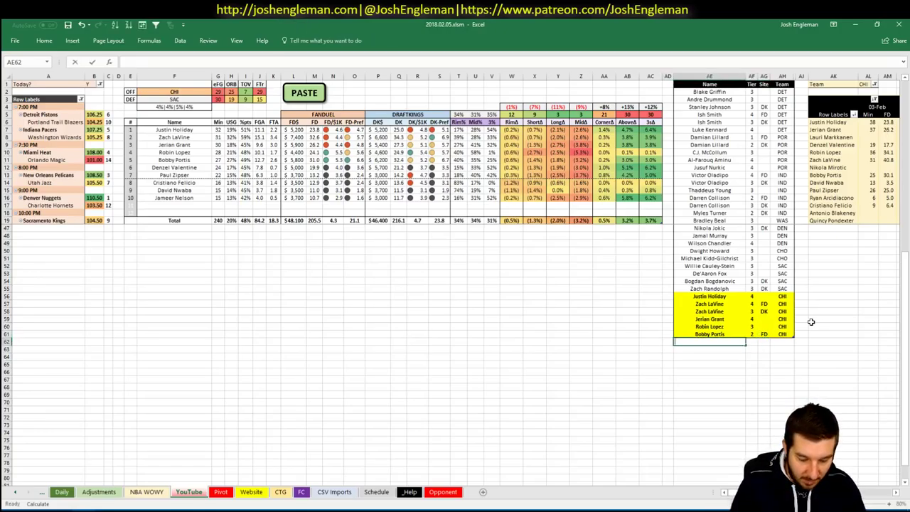
text(Bobby Portis)
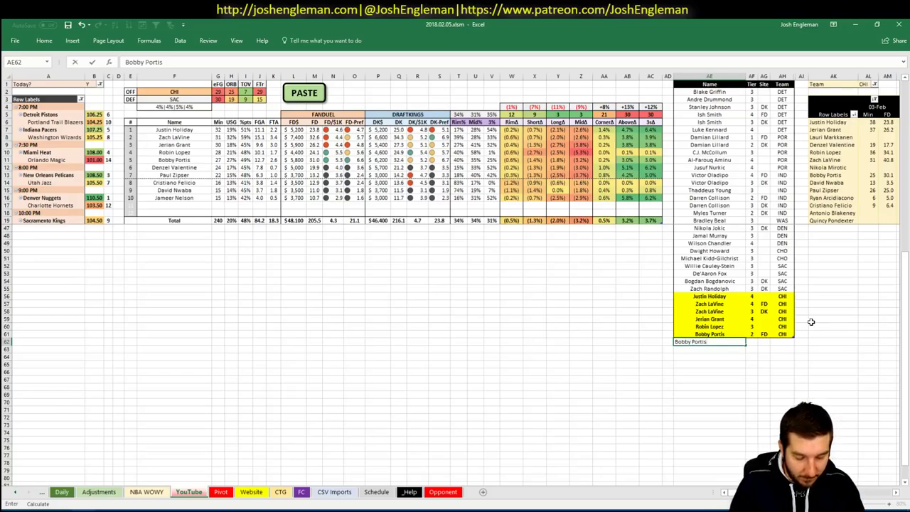
key(Return)
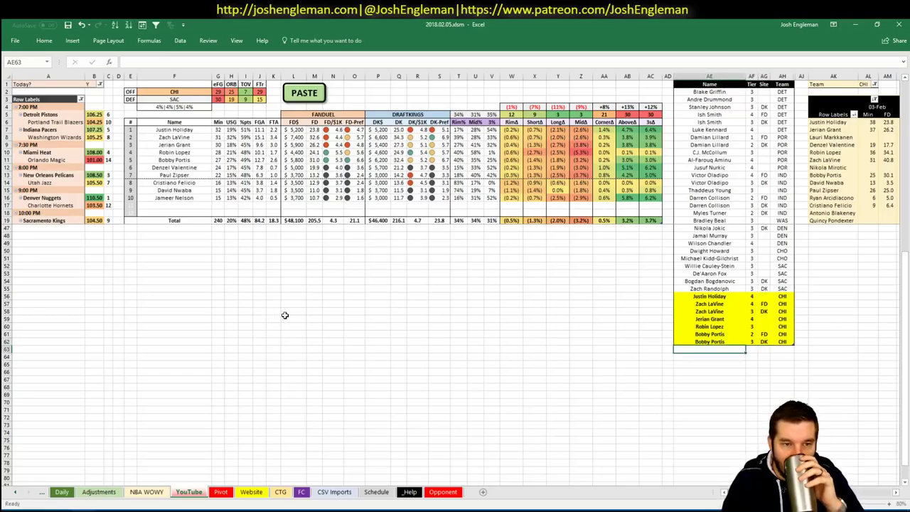
Change the offense team in F2 from CHI to LAC to list LAC players against DAL
click(93, 244)
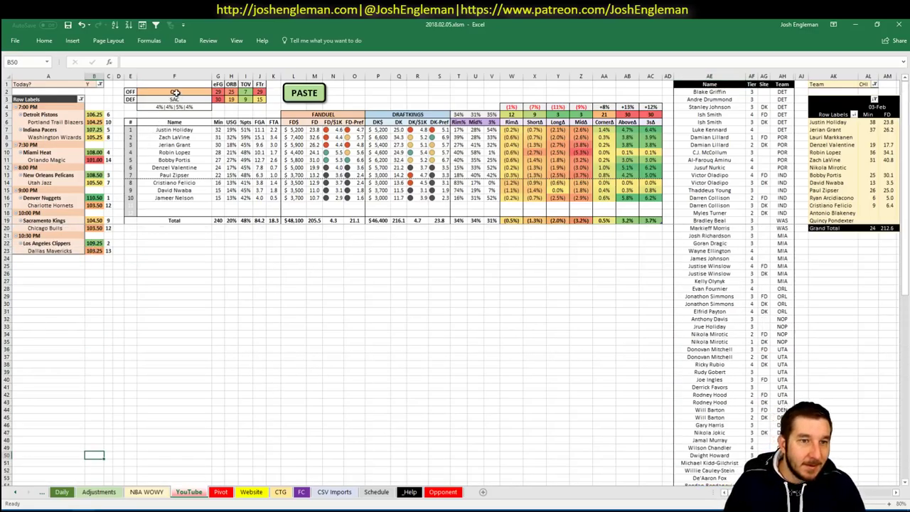
click(175, 93)
text(LAC)
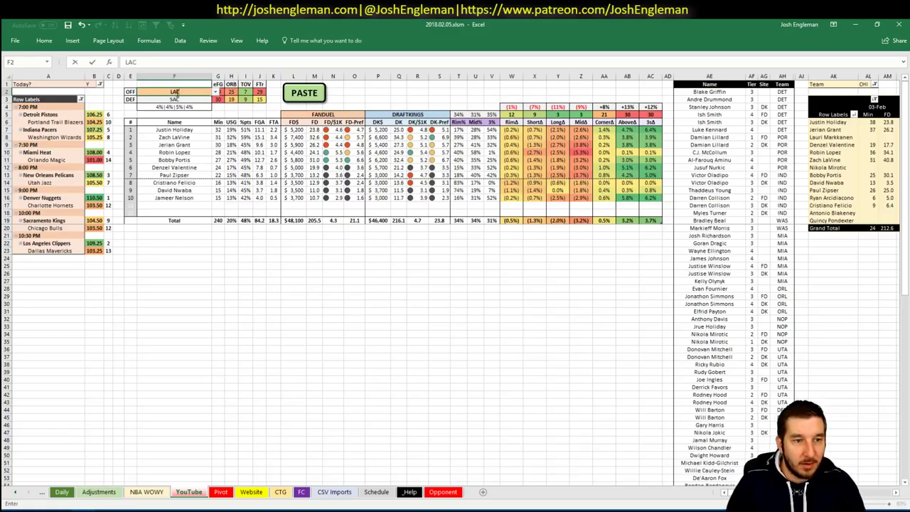
key(Return)
click(231, 274)
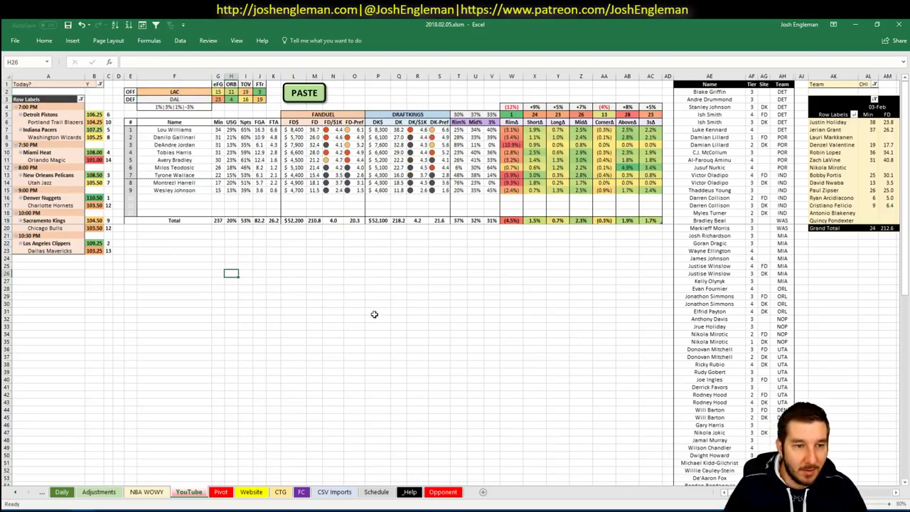
click(425, 313)
click(627, 341)
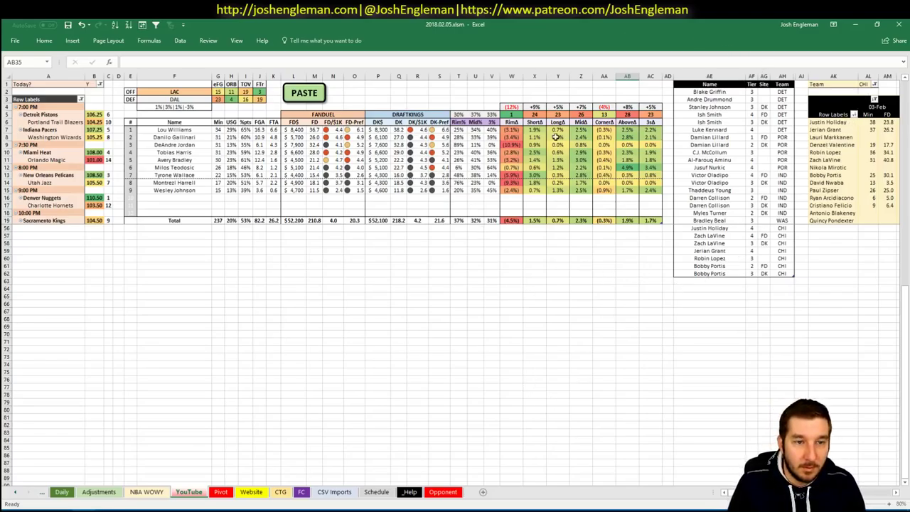
Filter the minutes pivot's Team field (AL1) to LAC and review the Clippers' minutes
click(866, 84)
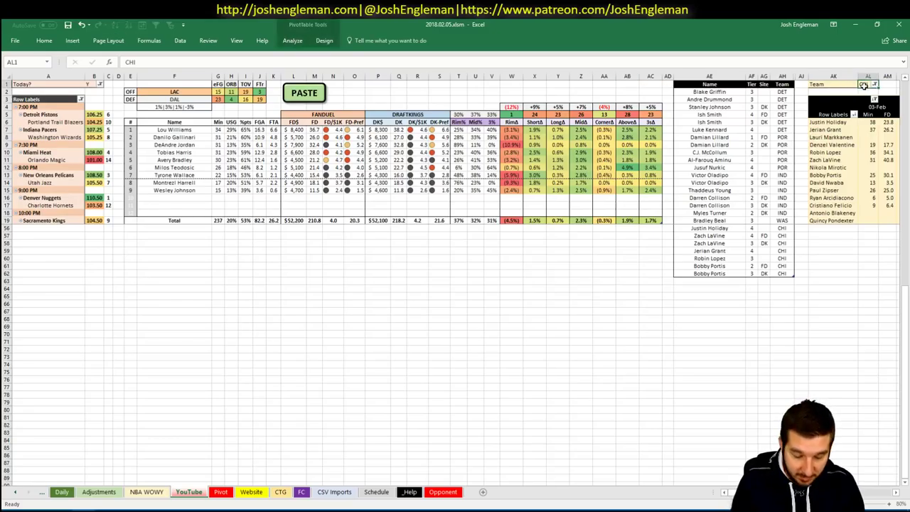
text(LAC)
key(Return)
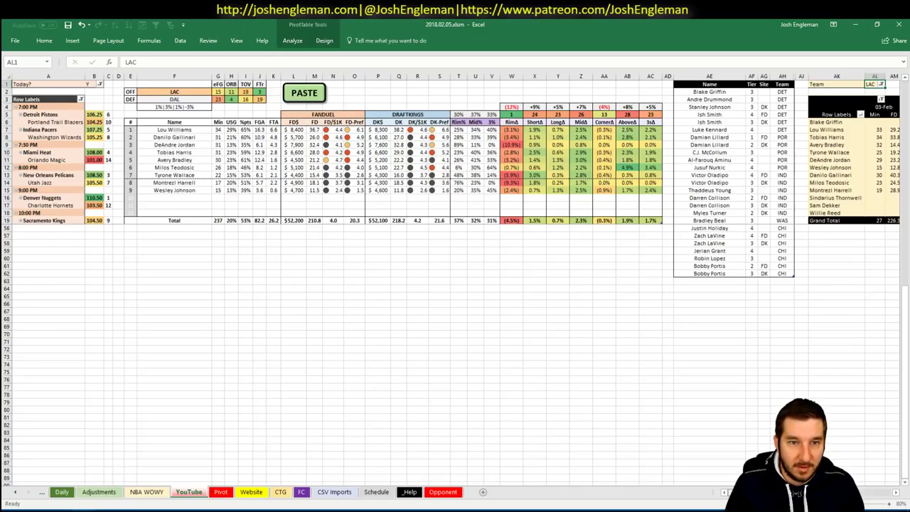
scroll(455, 284, right, 5)
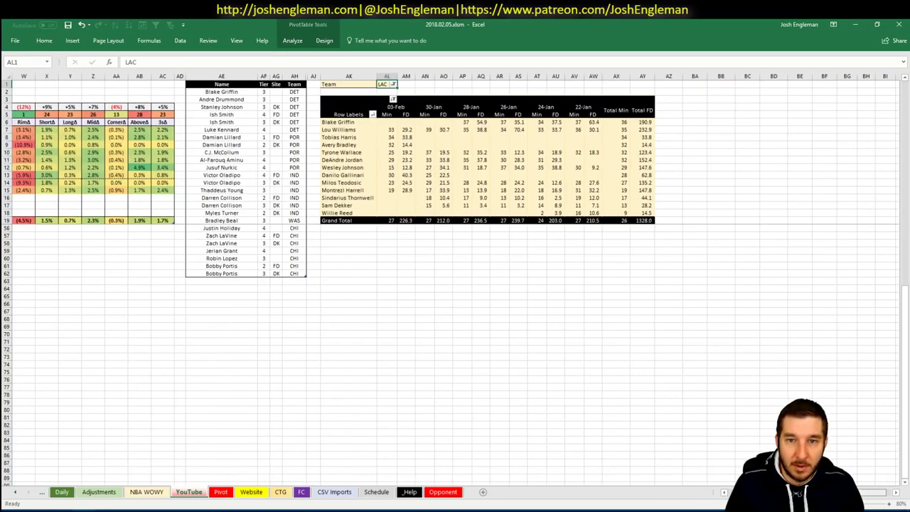
scroll(455, 284, right, 1)
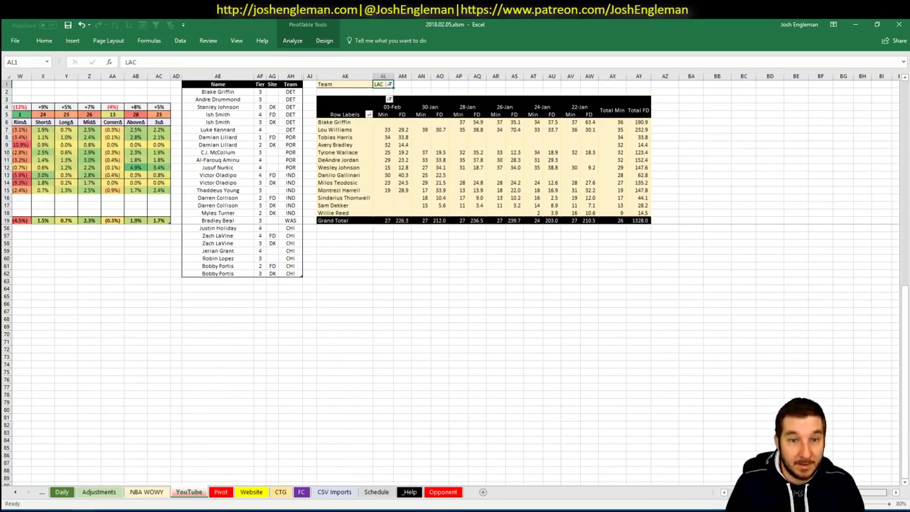
scroll(455, 284, left, 1)
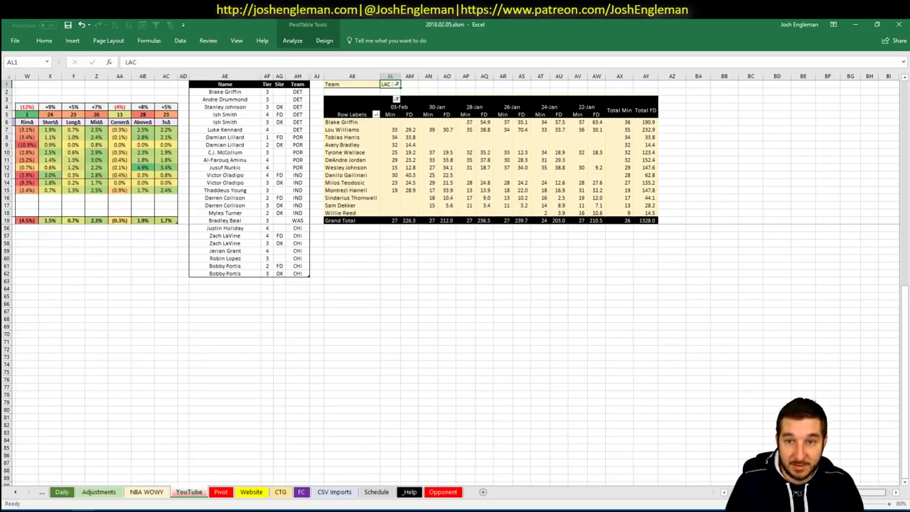
scroll(455, 285, left, 6)
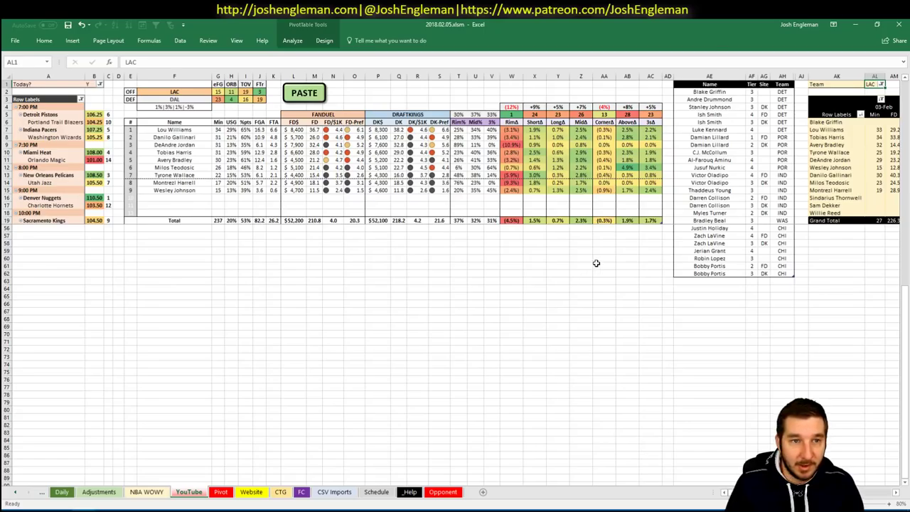
Add Lou Williams as a new LAC entry below the tier list
click(716, 282)
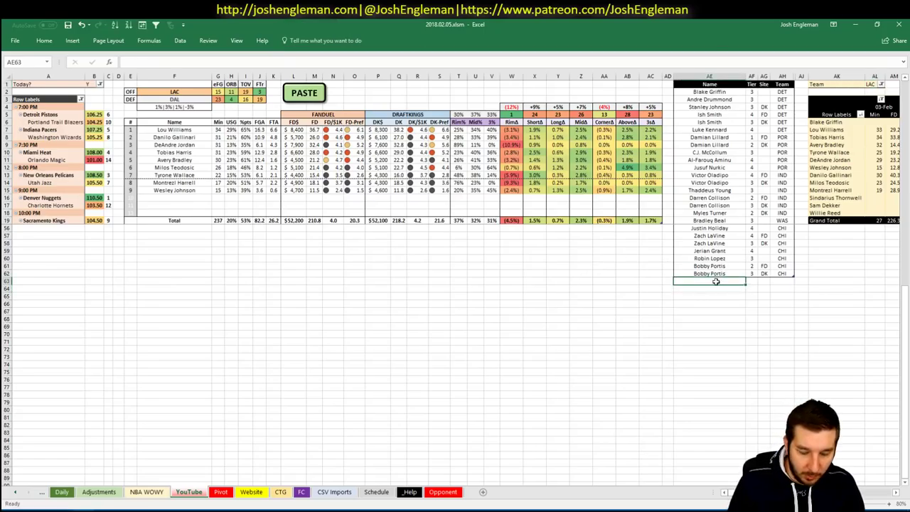
text(Lou Willi)
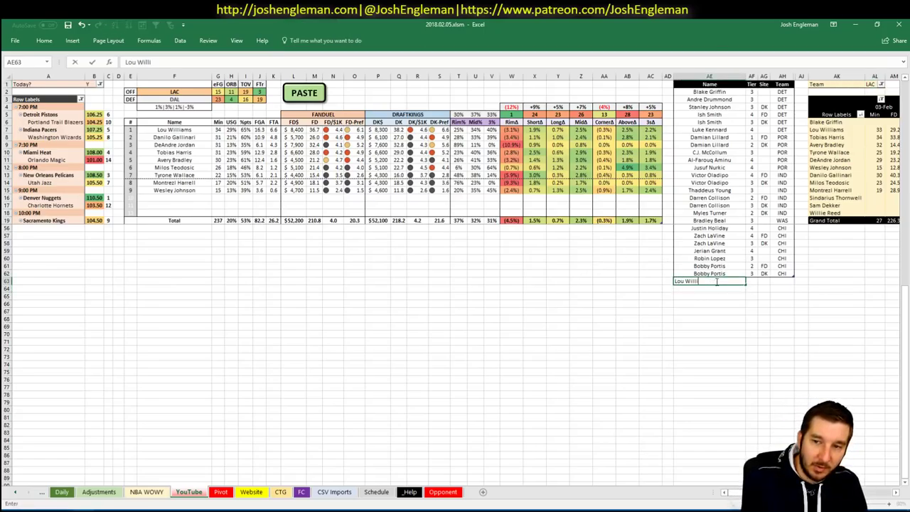
text(ams)
key(Return)
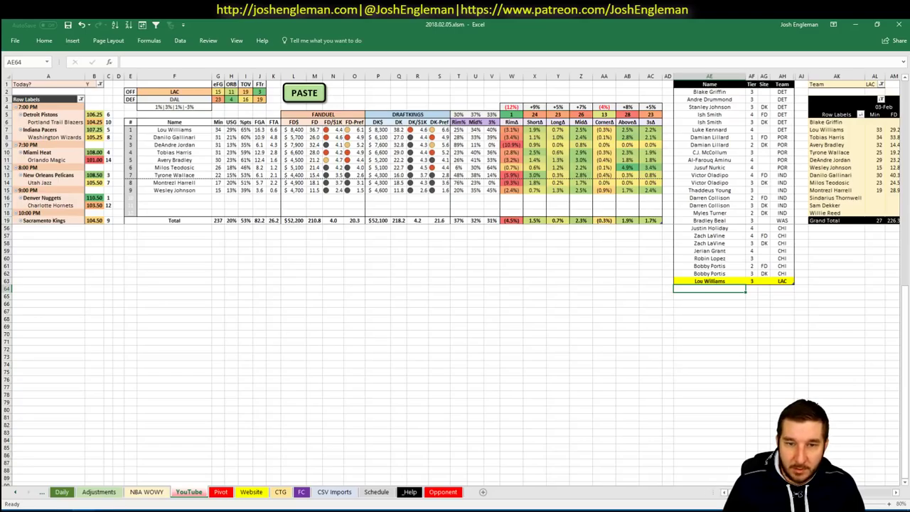
scroll(455, 285, right, 3)
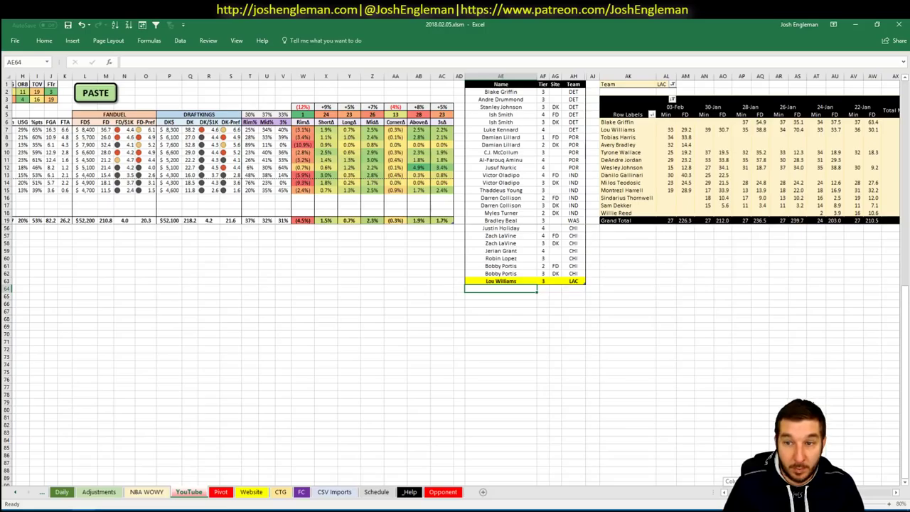
scroll(455, 285, left, 3)
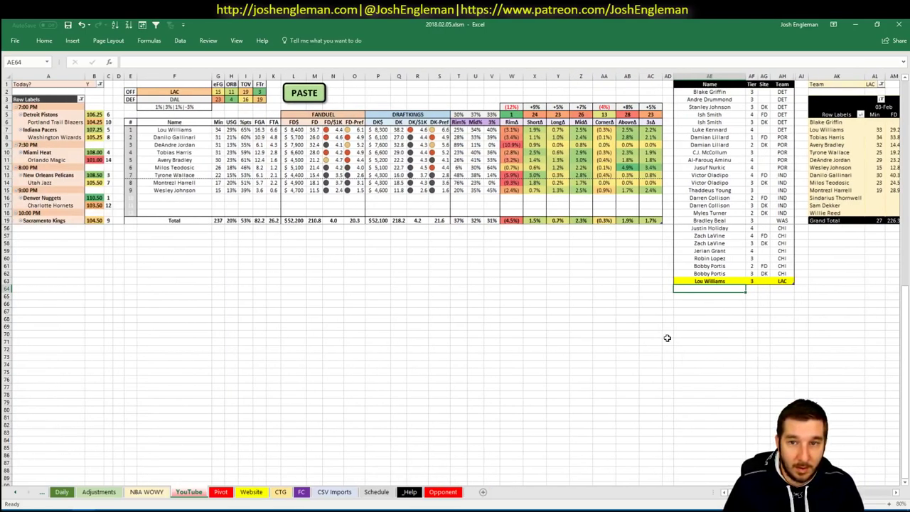
Enter Danilo Gallinari on two new tier list rows
text(Danilo Gal)
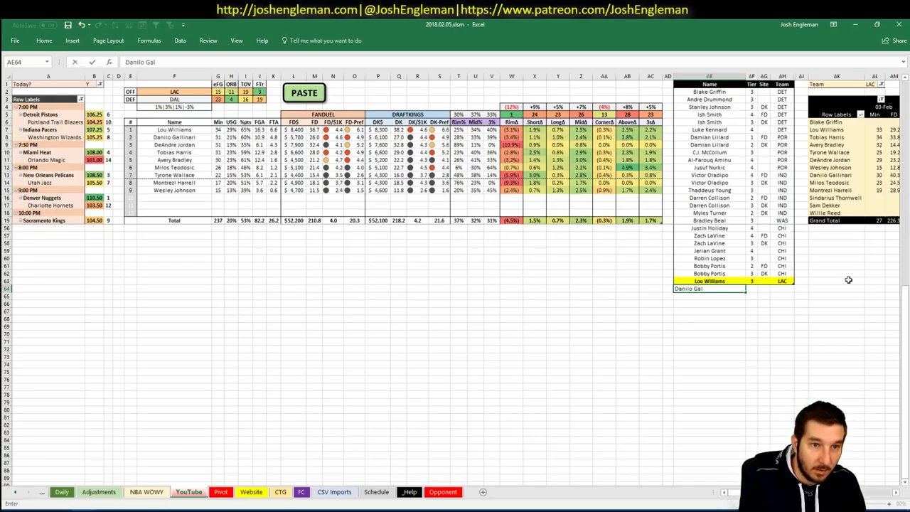
text(linari)
key(Return)
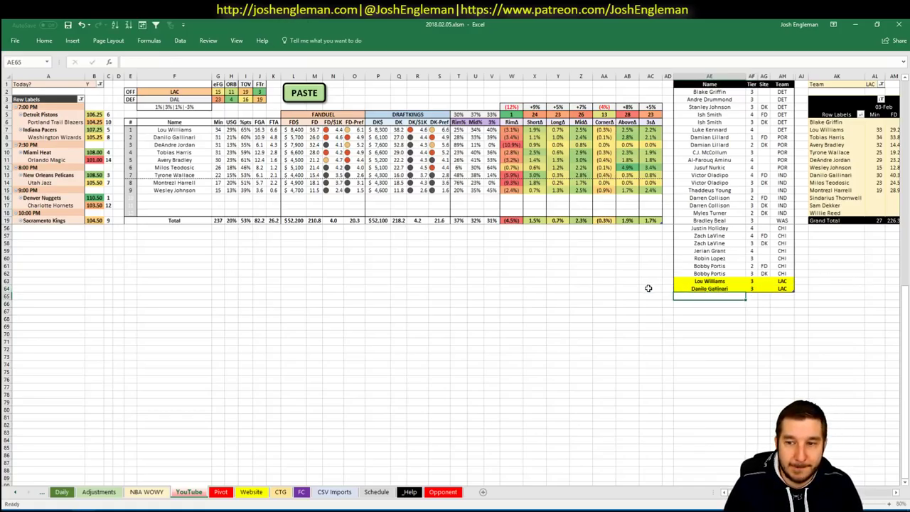
key(Up)
key(Right)
key(Down)
key(Left)
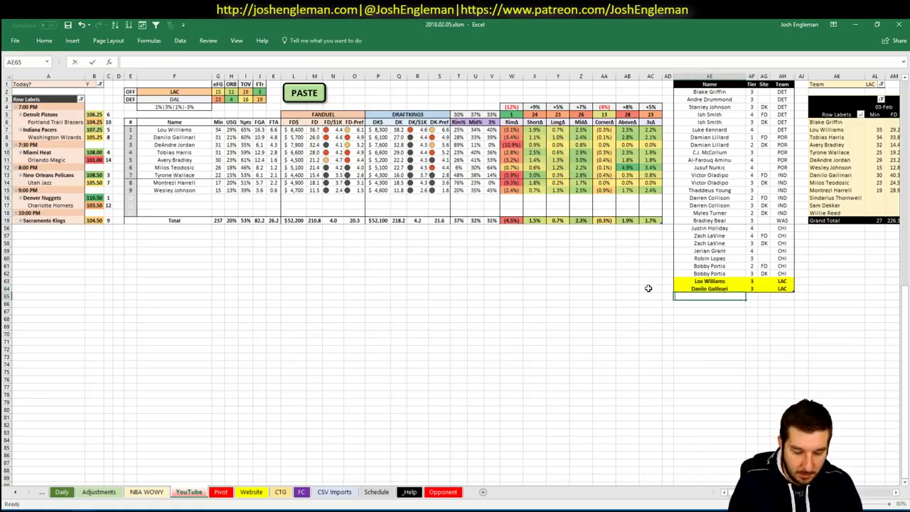
text(Danilo Gallinari)
key(Up)
Set the first Gallinari row's site to FD and give the second tier 4 for DK
key(Right)
key(Right)
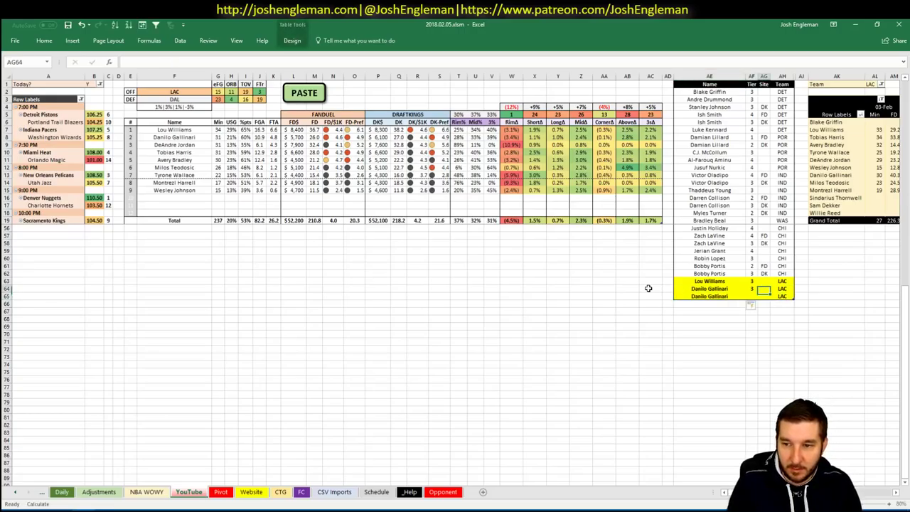
text(FD)
key(ctrl+Return)
key(Down)
key(Left)
text(4)
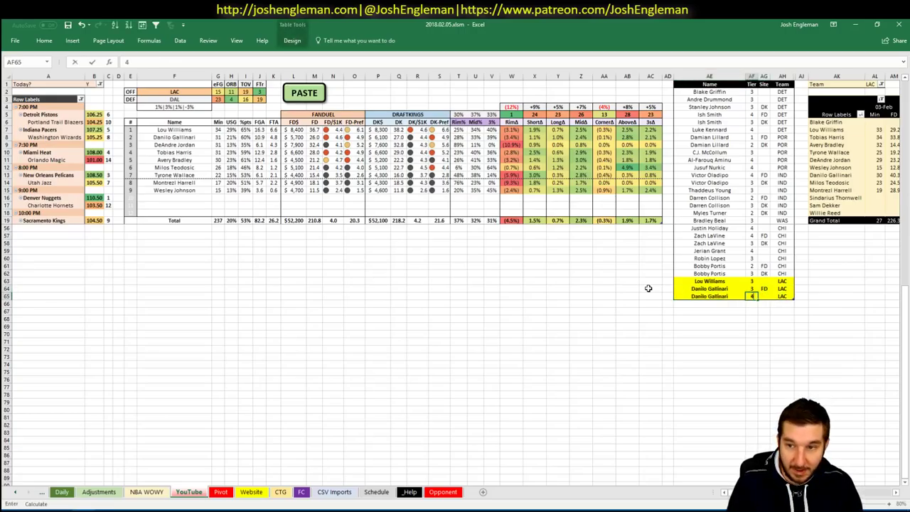
key(Tab)
text(DK)
key(Return)
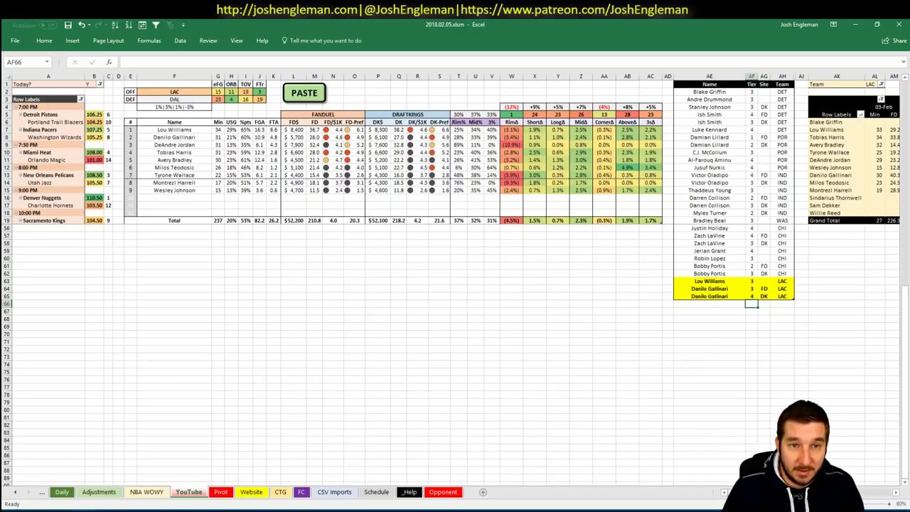
scroll(455, 277, right, 6)
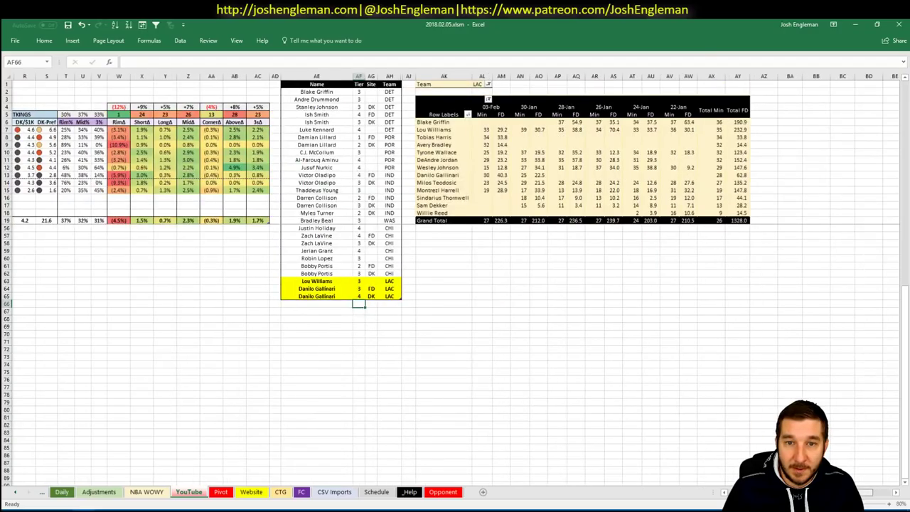
scroll(455, 277, left, 1)
scroll(431, 400, left, 6)
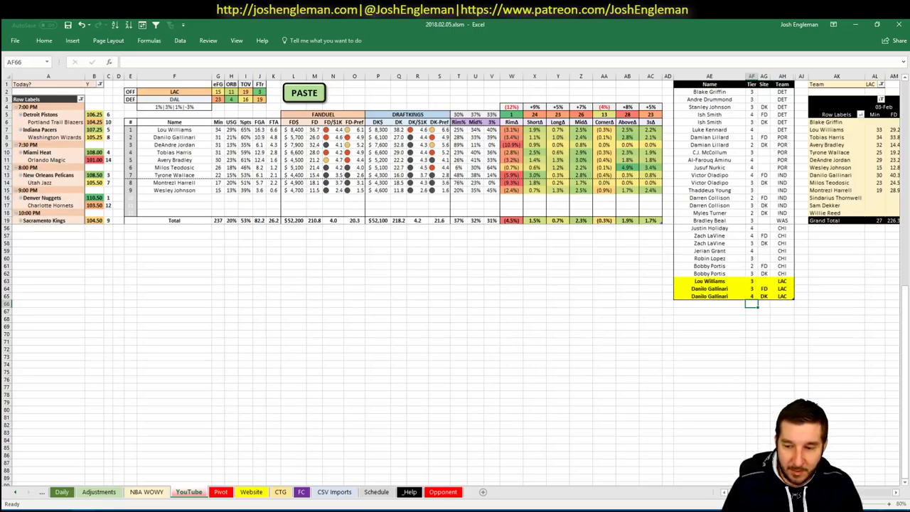
scroll(455, 285, right, 8)
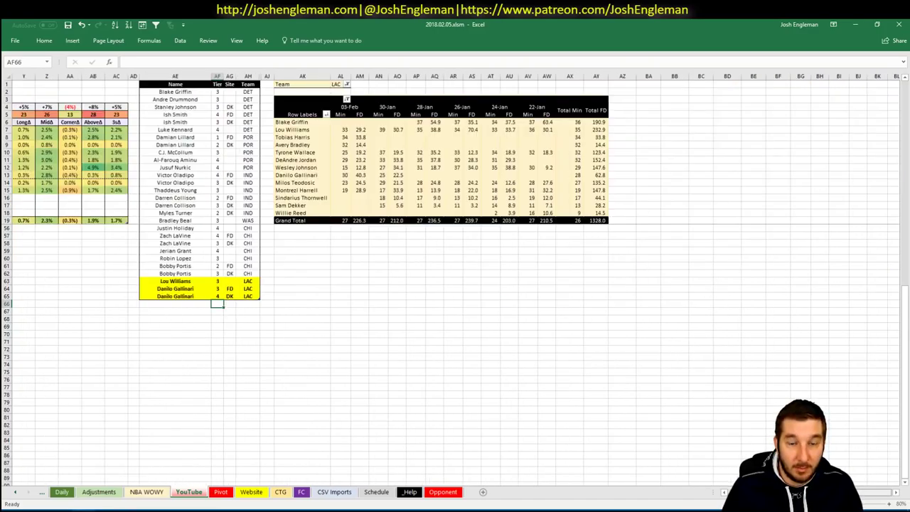
scroll(455, 284, left, 4)
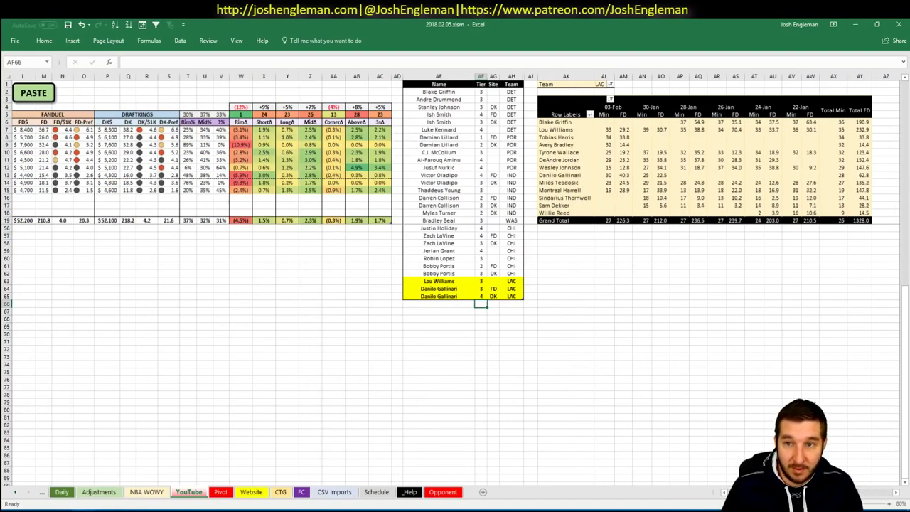
scroll(711, 474, left, 4)
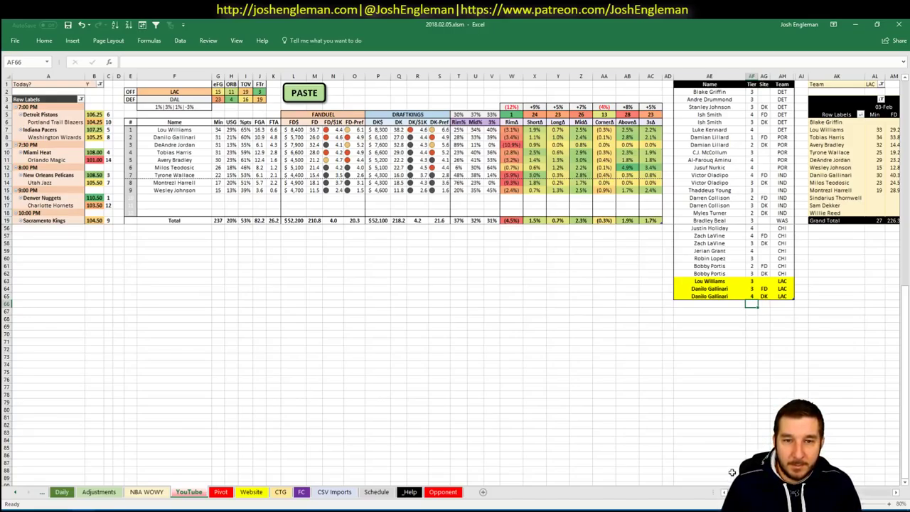
Add Tobias Harris to the LAC tiers at tier 4
key(Left)
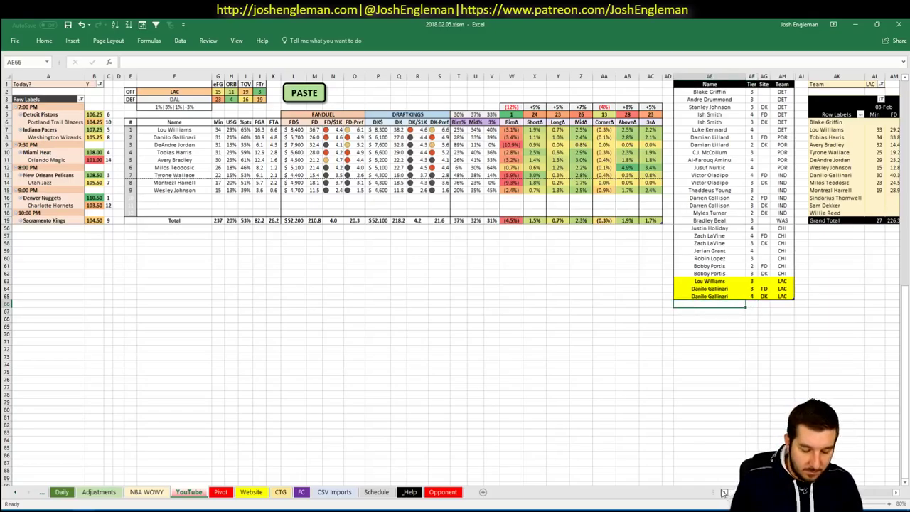
text(Tobias Har)
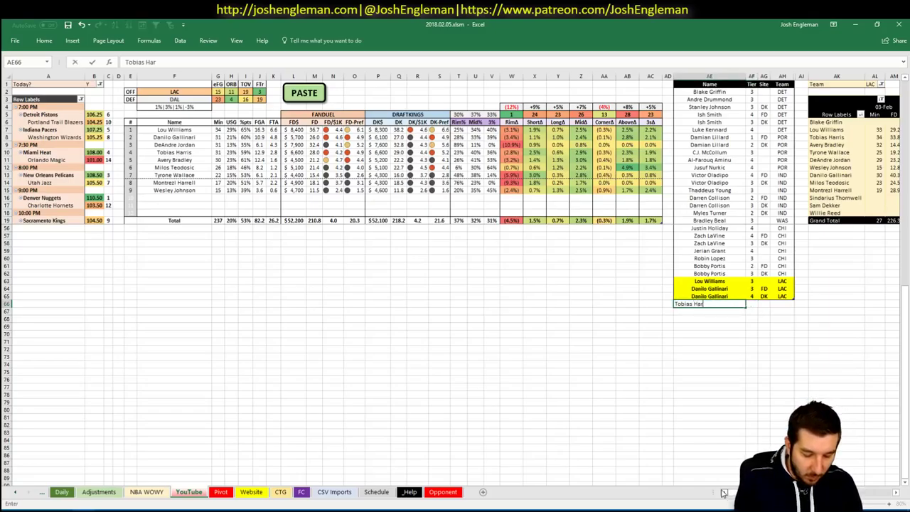
text(ris)
key(Tab)
text(4)
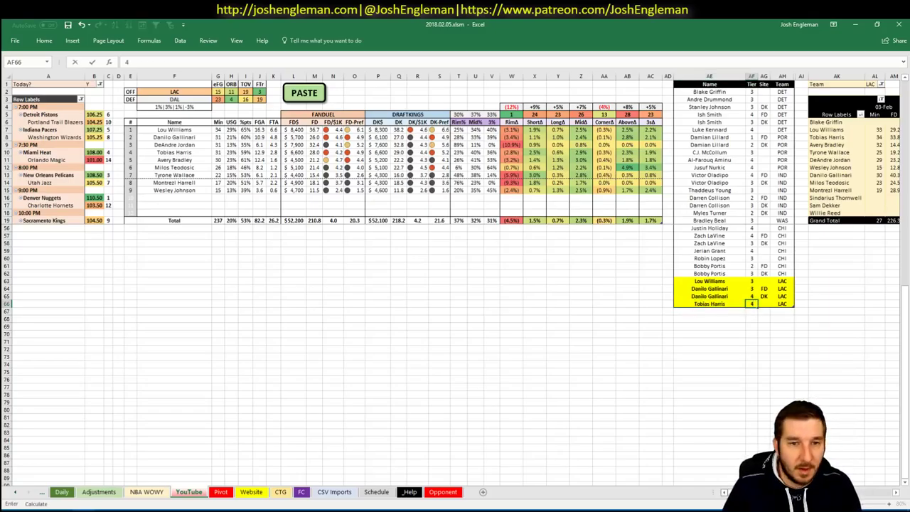
key(Return)
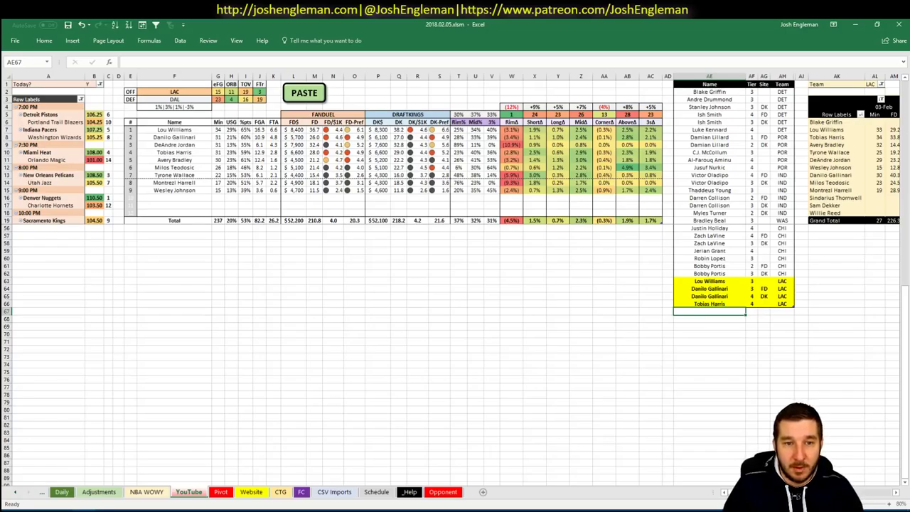
scroll(455, 277, right, 3)
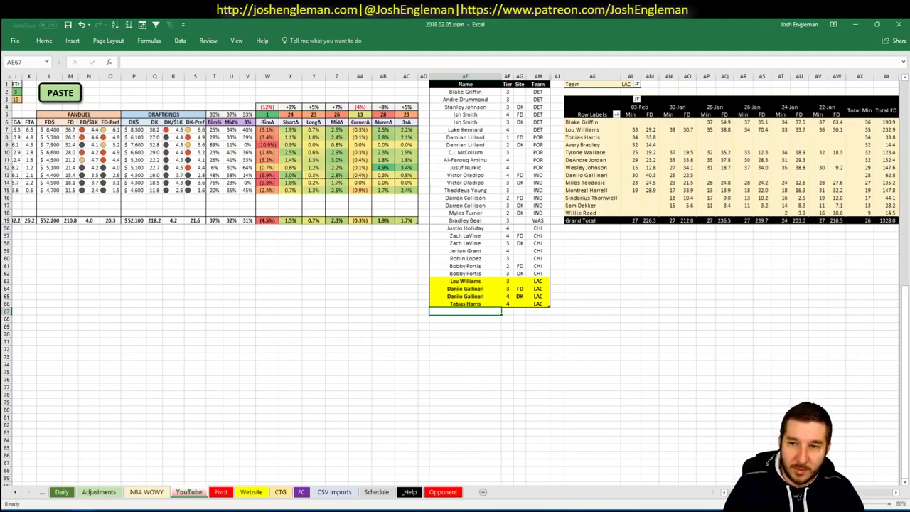
scroll(455, 278, left, 3)
Add Avery Bradley at tier 4 for FD
text(Avery)
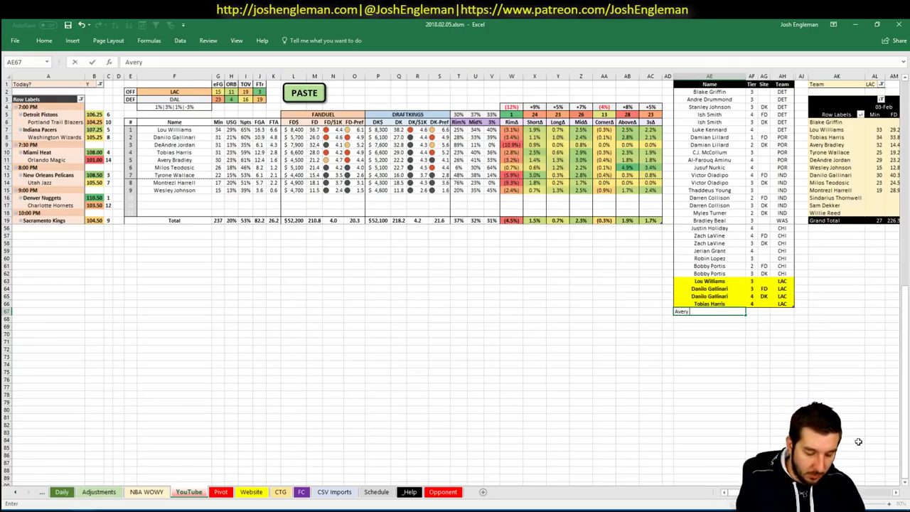
text( Bradley)
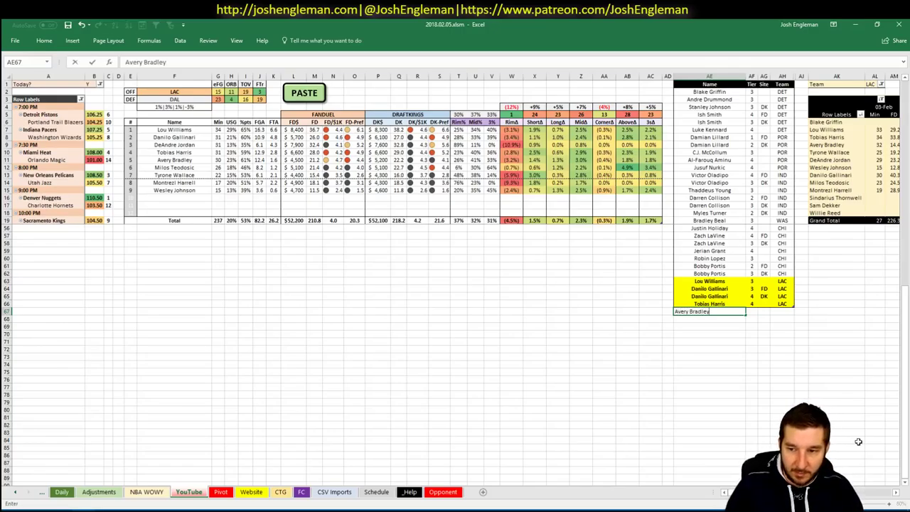
key(Tab)
text(4)
key(Tab)
text(FD)
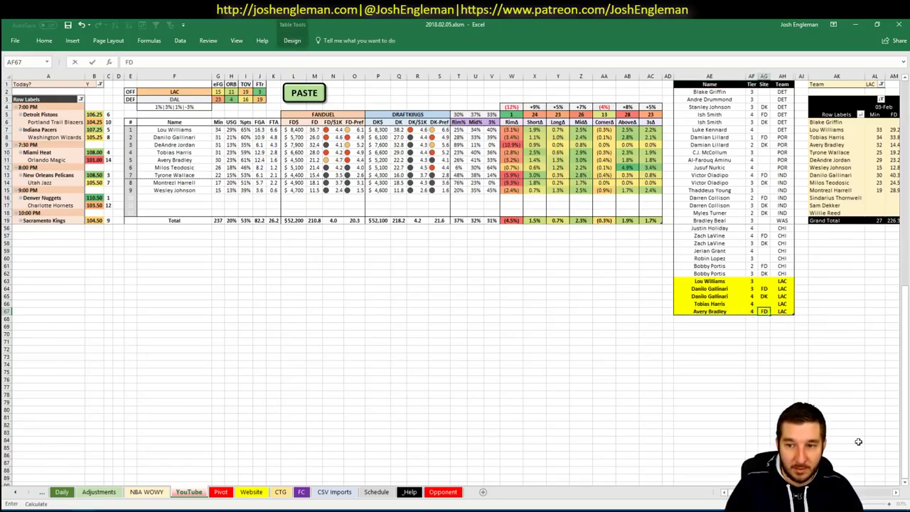
key(Tab)
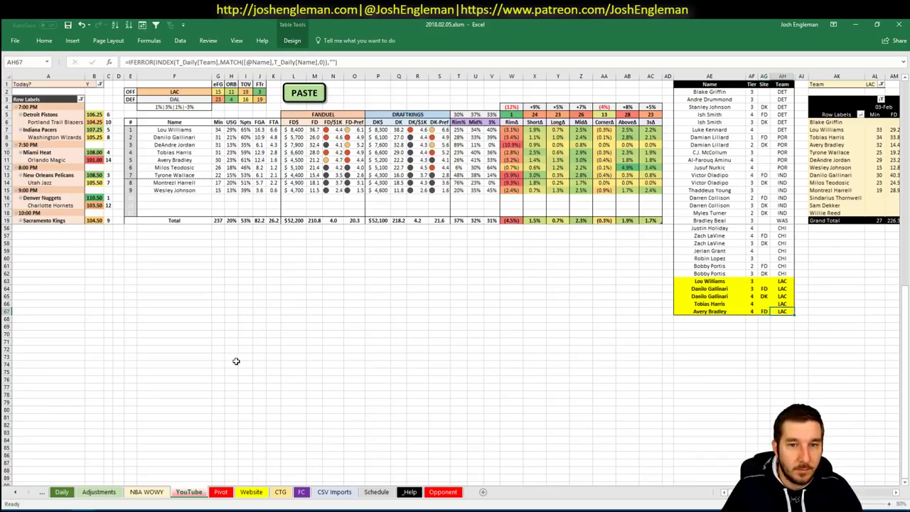
click(182, 92)
Set the team analysed in cell F2 to DAL
text(DAL)
key(Return)
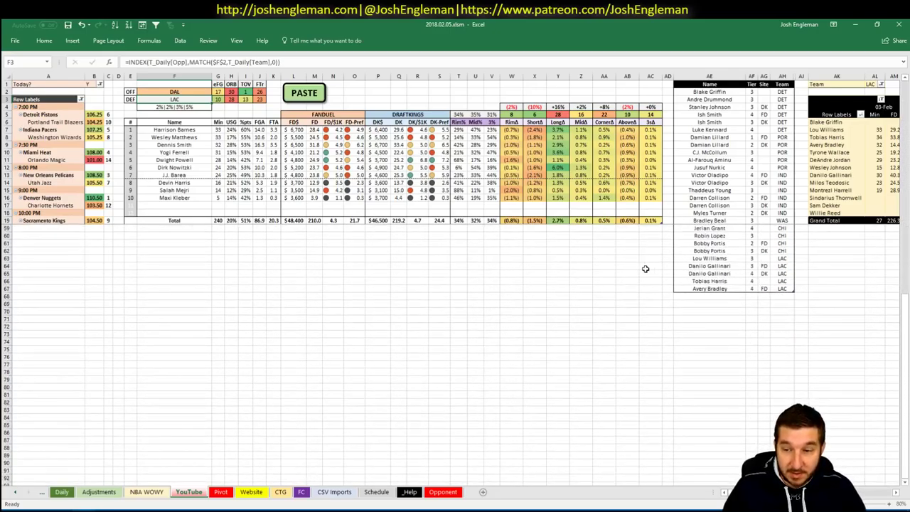
click(729, 294)
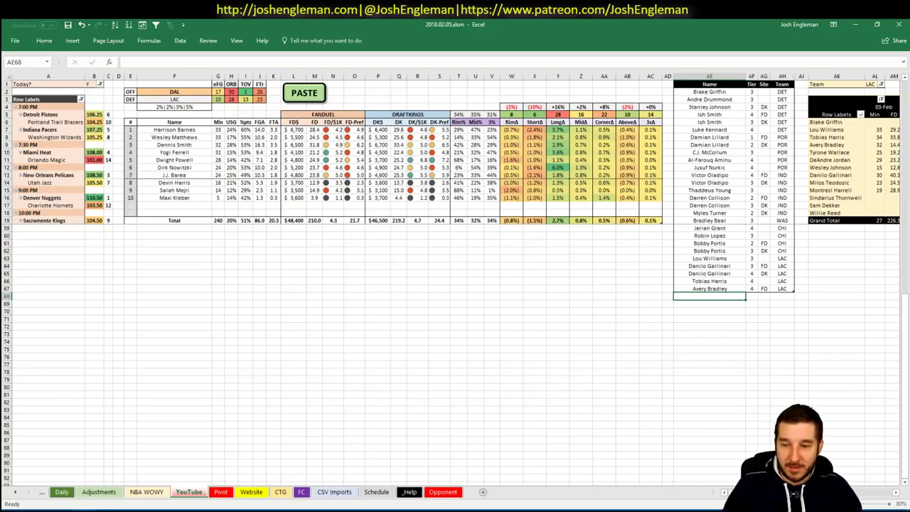
Filter the minutes pivot's Team field to DAL
scroll(455, 285, right, 5)
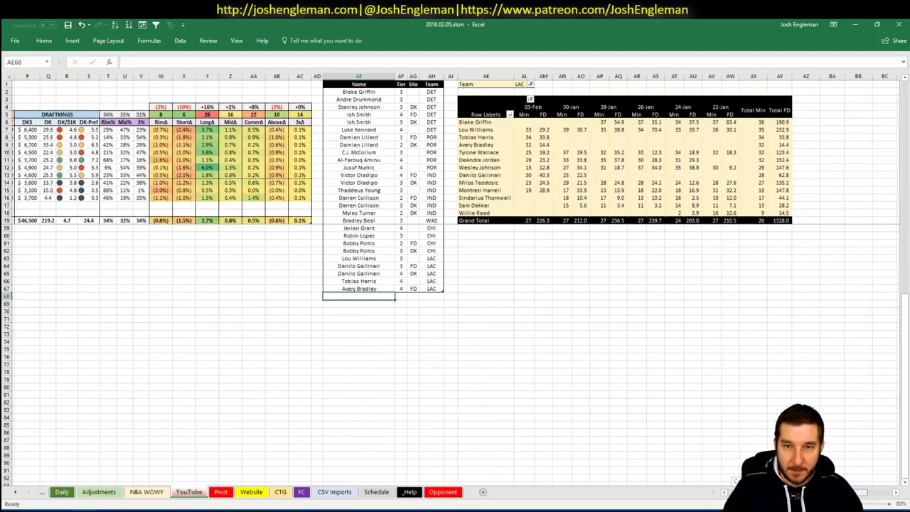
click(523, 84)
text(DAL)
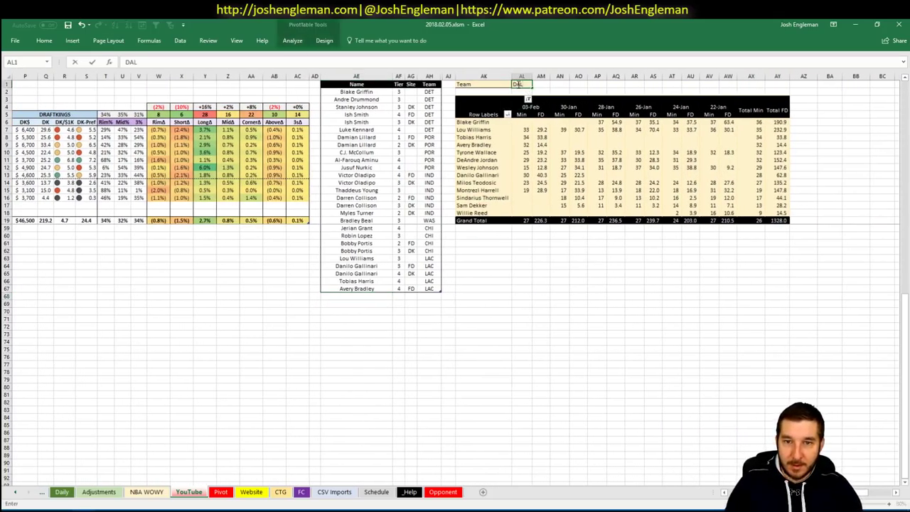
key(Return)
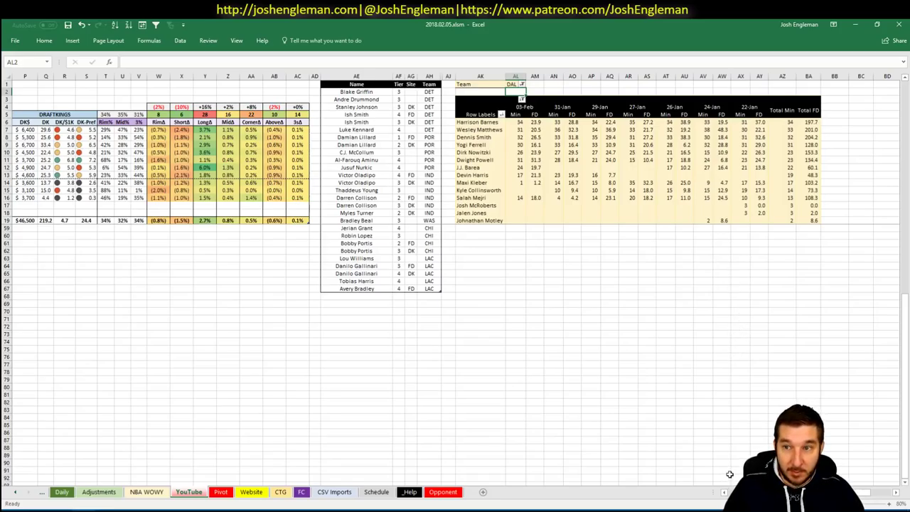
scroll(455, 284, left, 5)
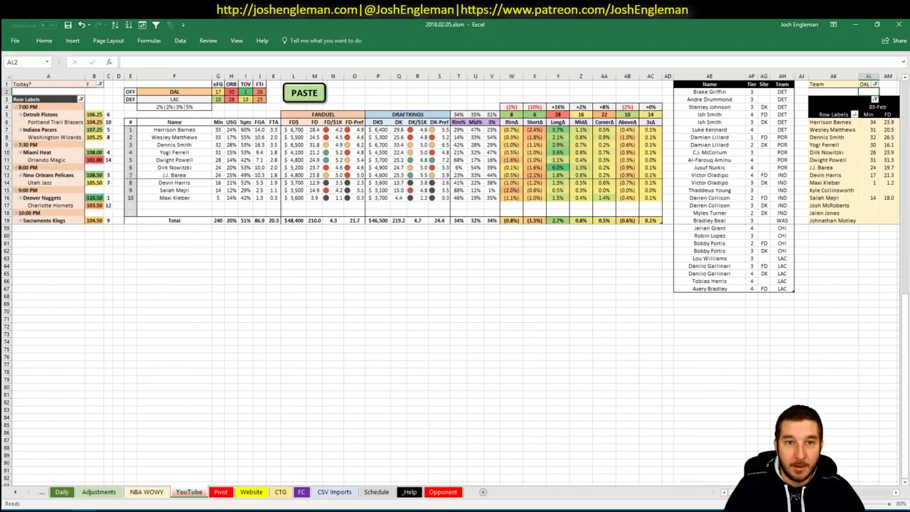
Enter Harrison Barnes in AE68 with tier 4, correcting the partially typed name
click(687, 297)
text(Ha)
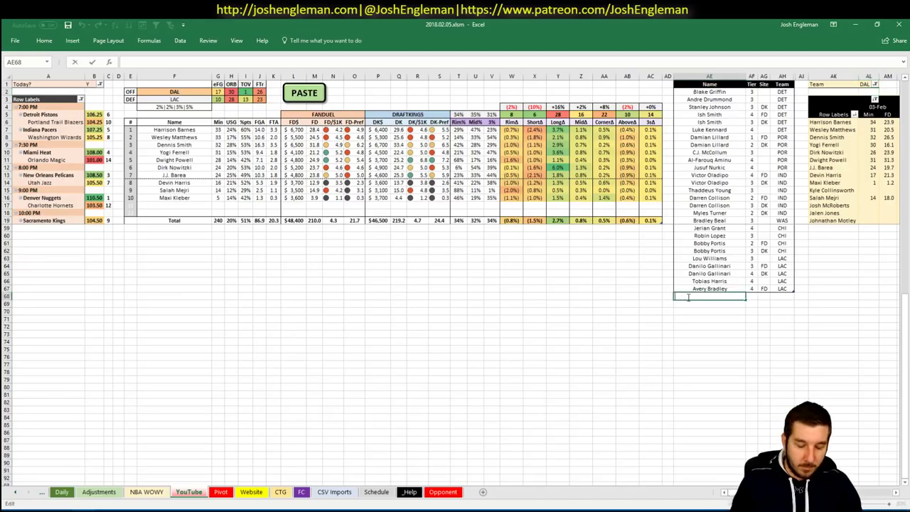
text(rriso)
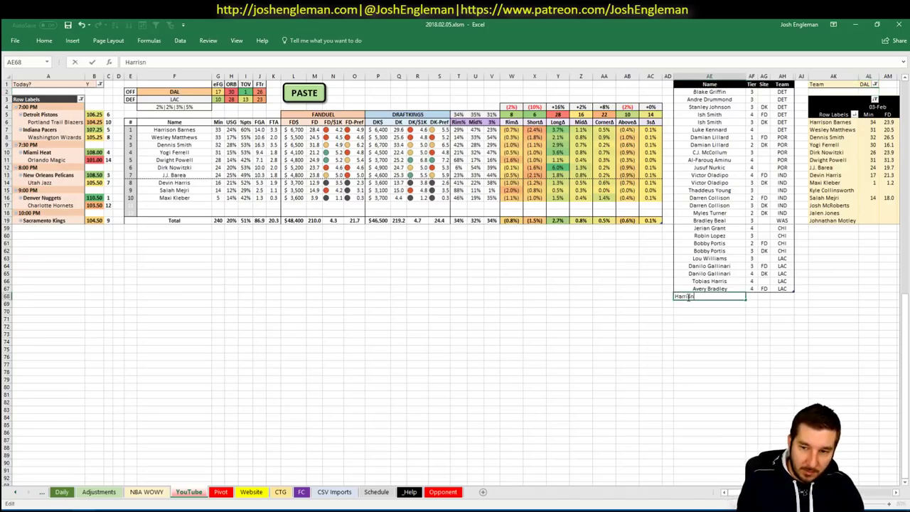
text(n)
key(Tab)
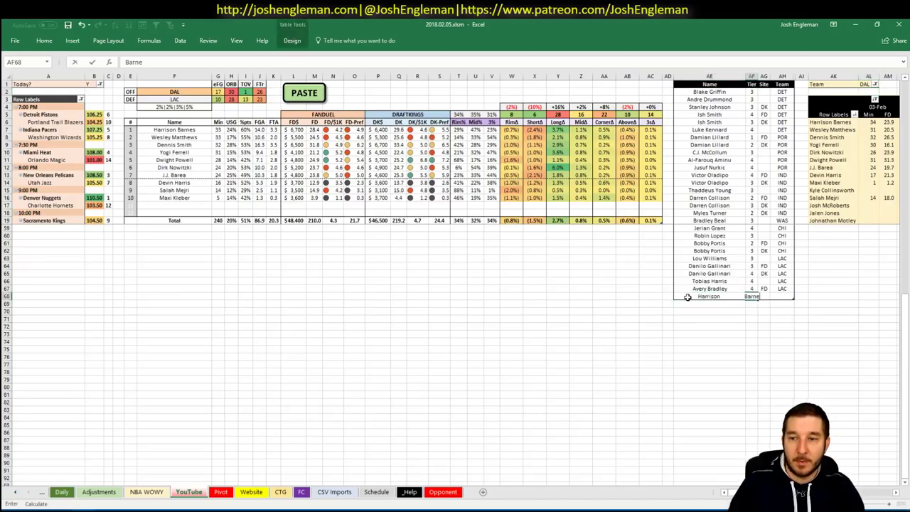
click(687, 297)
text(Harri)
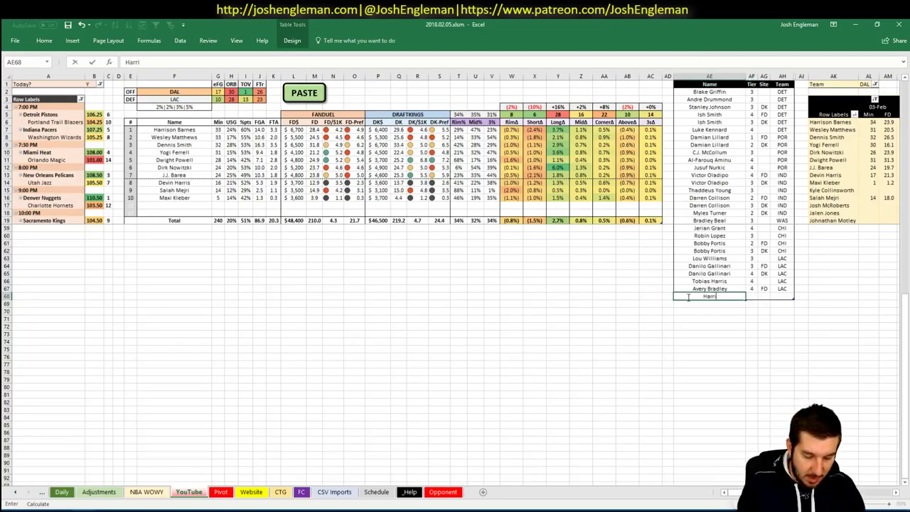
text(son Barnes)
key(BackSpace)
key(BackSpace)
key(BackSpace)
key(BackSpace)
key(BackSpace)
key(BackSpace)
key(BackSpace)
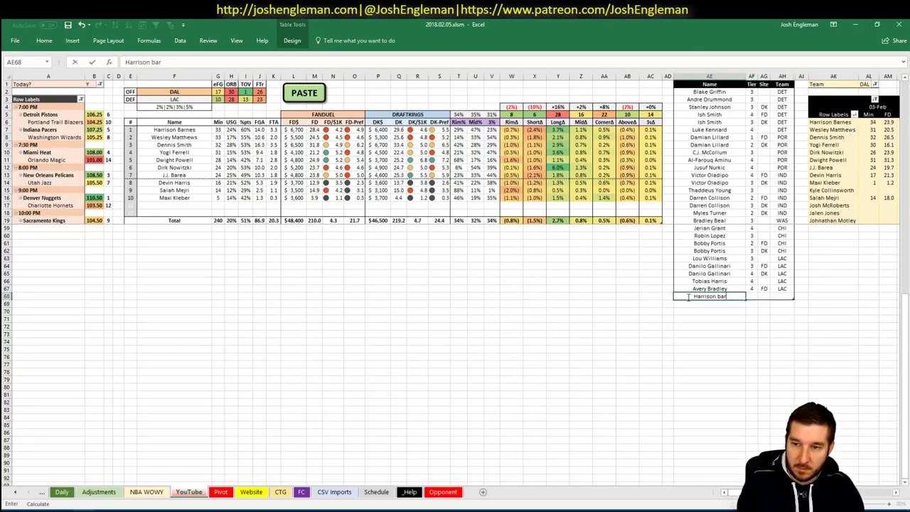
text(Barnes)
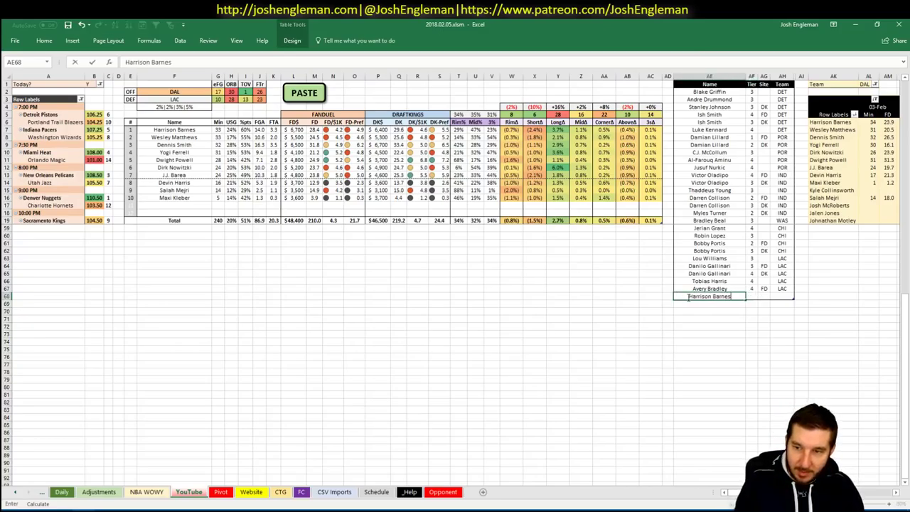
key(Tab)
text(4)
key(Return)
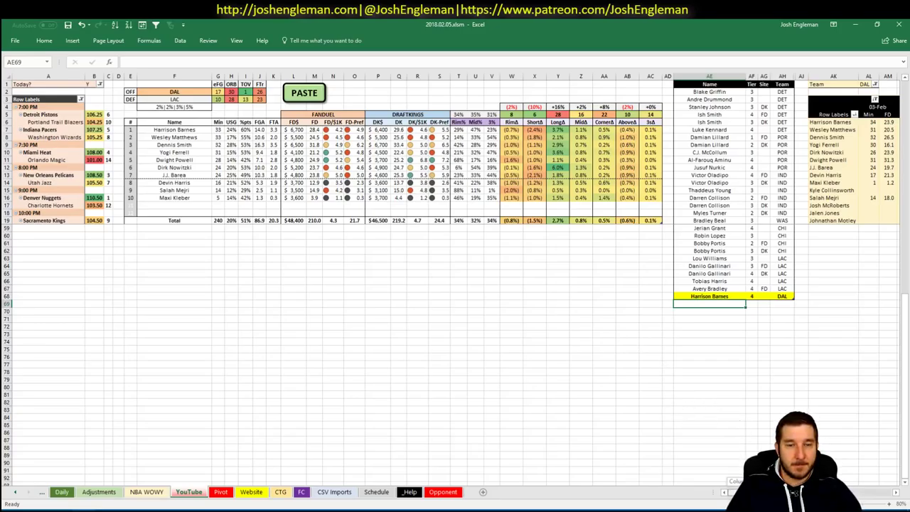
scroll(455, 285, right, 5)
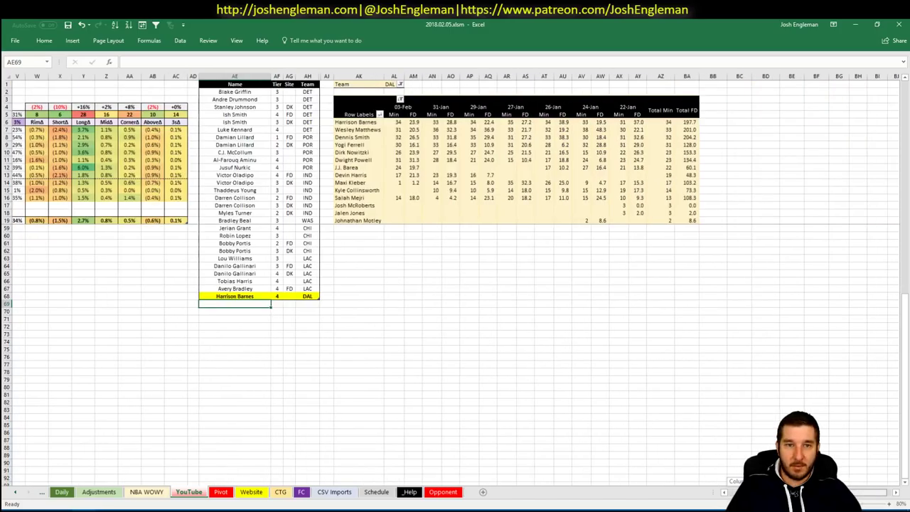
scroll(455, 285, left, 1)
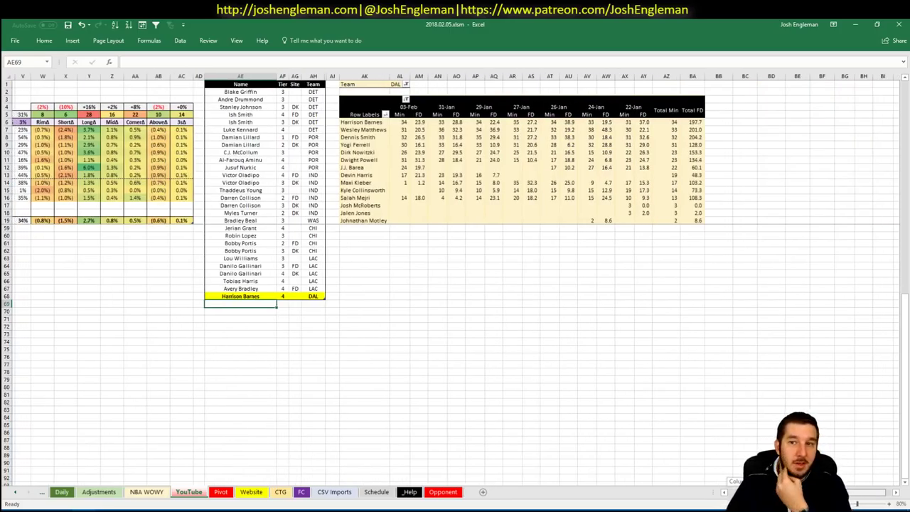
scroll(680, 468, left, 5)
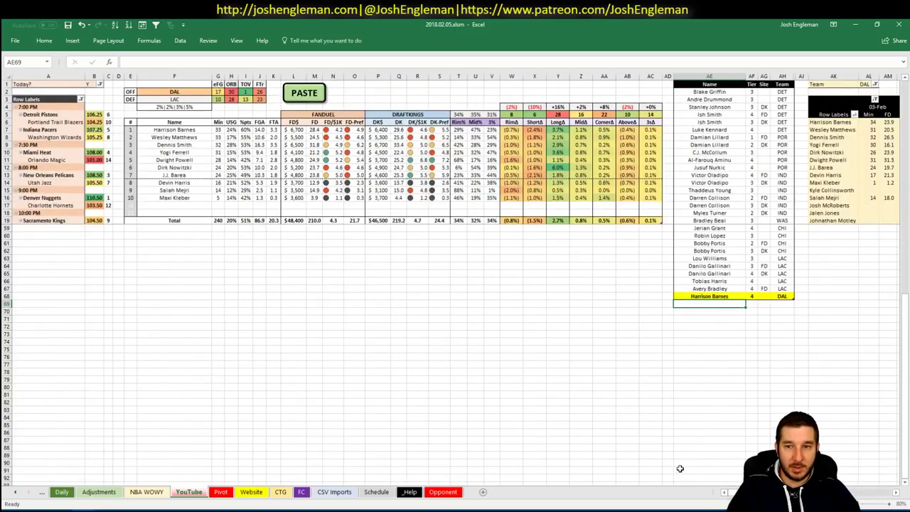
Add Wesley Matthews (AE69) and Dennis Smith (AE70), each at tier 3
text(Wesley Matthews)
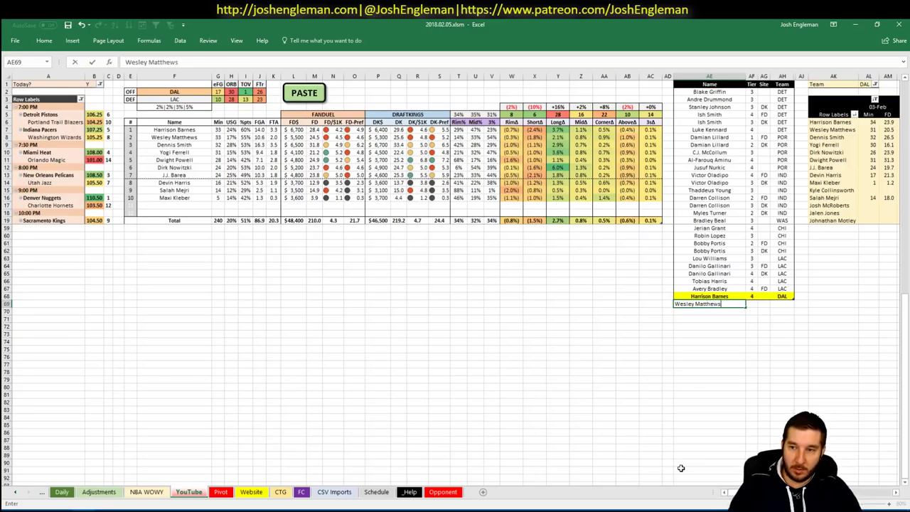
key(Tab)
text(3)
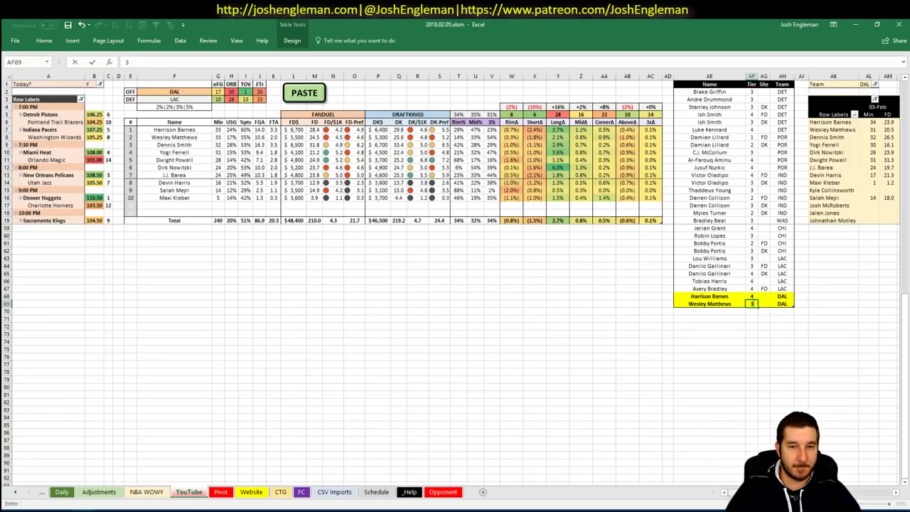
drag(743, 492, 863, 492)
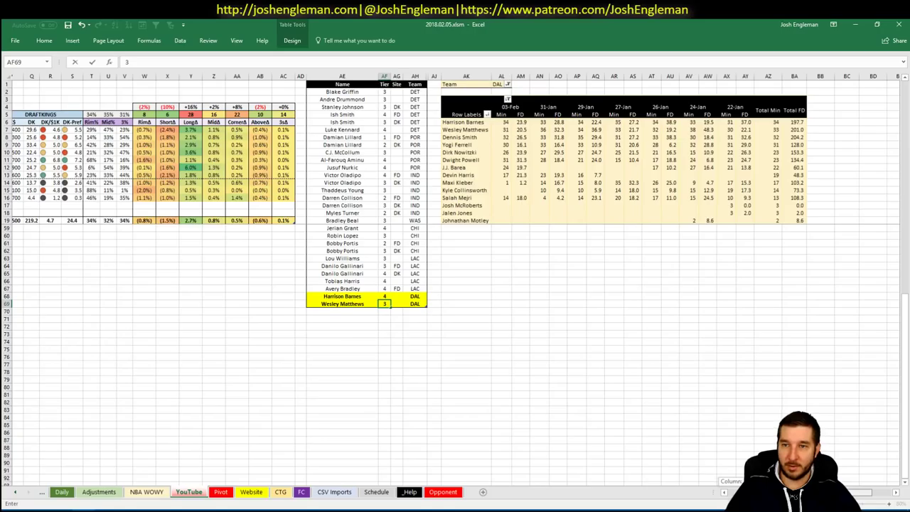
drag(864, 492, 714, 489)
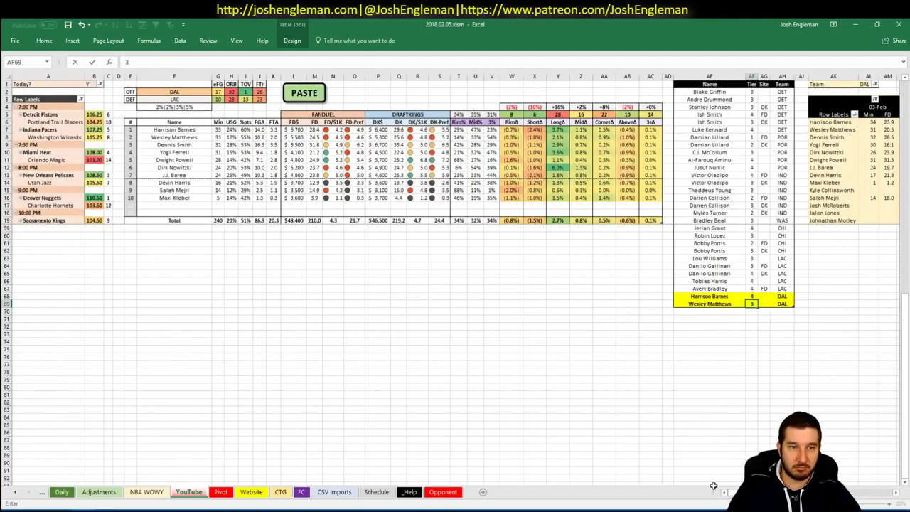
key(Return)
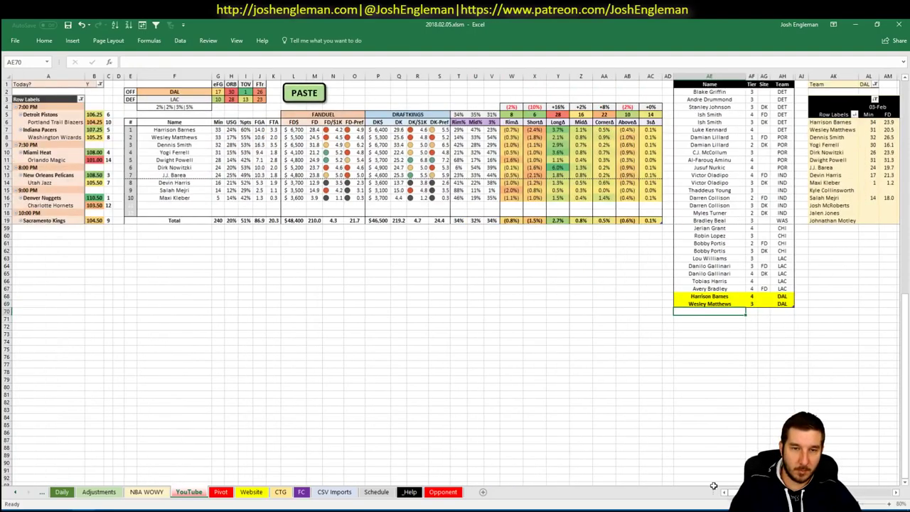
text(Dennis Smith)
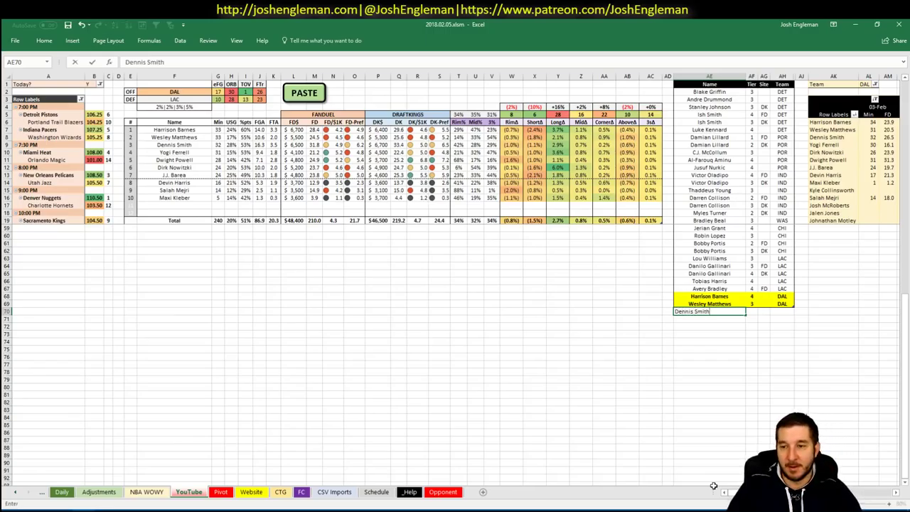
key(Tab)
text(3)
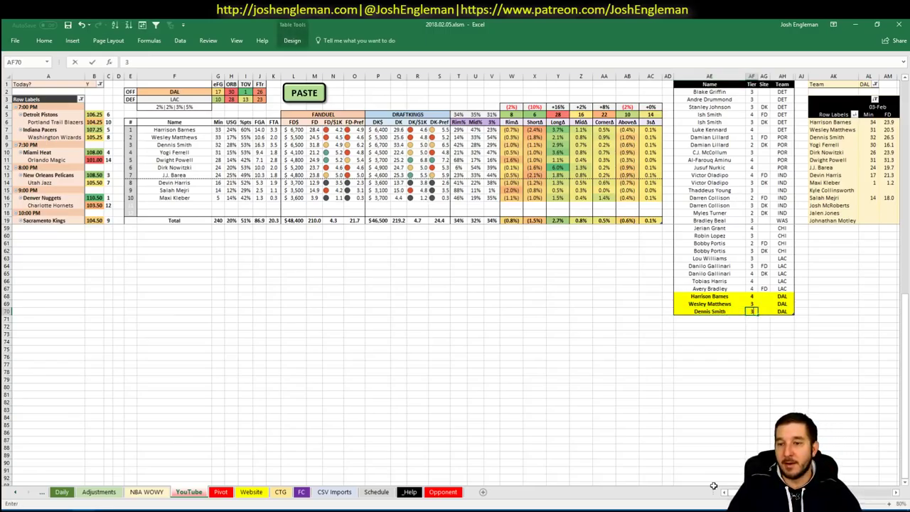
key(Return)
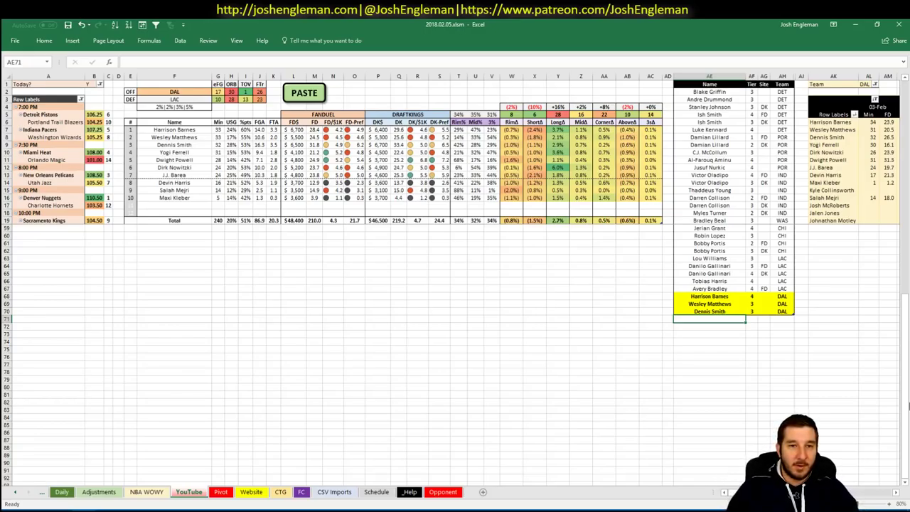
scroll(456, 284, right, 5)
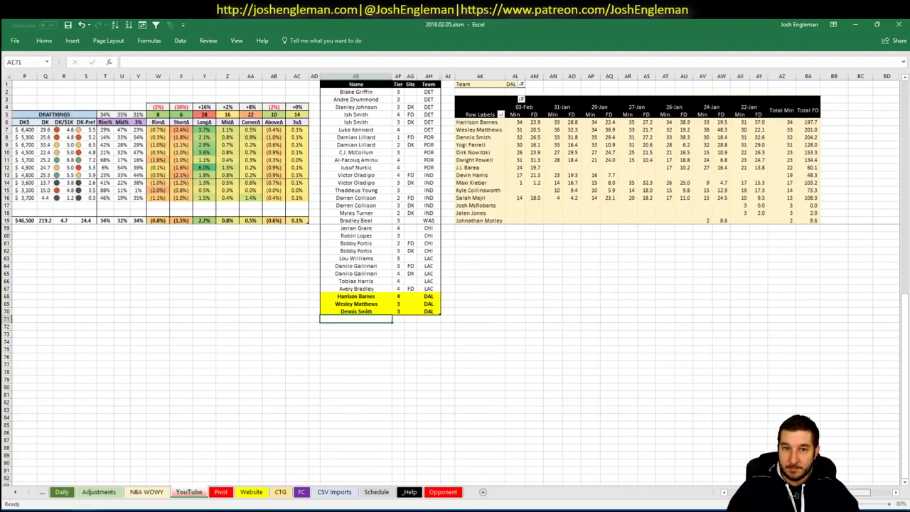
scroll(455, 285, right, 1)
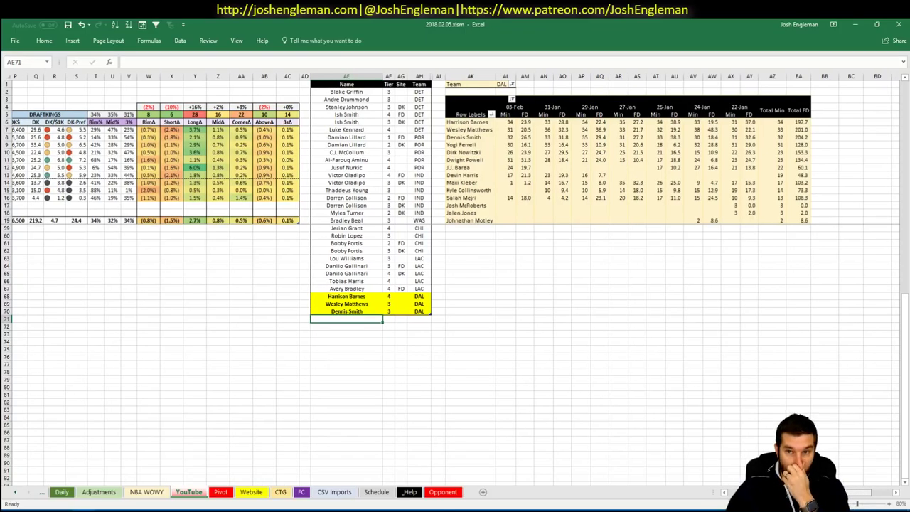
Add Yogi Ferrell to the Dallas tiers at tier 4
drag(853, 492, 717, 489)
text(Y)
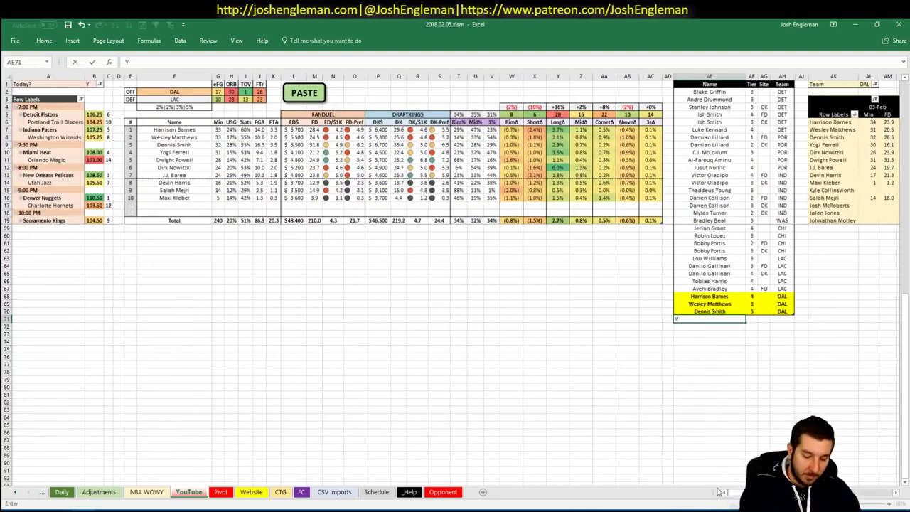
text(ogi Ferrell)
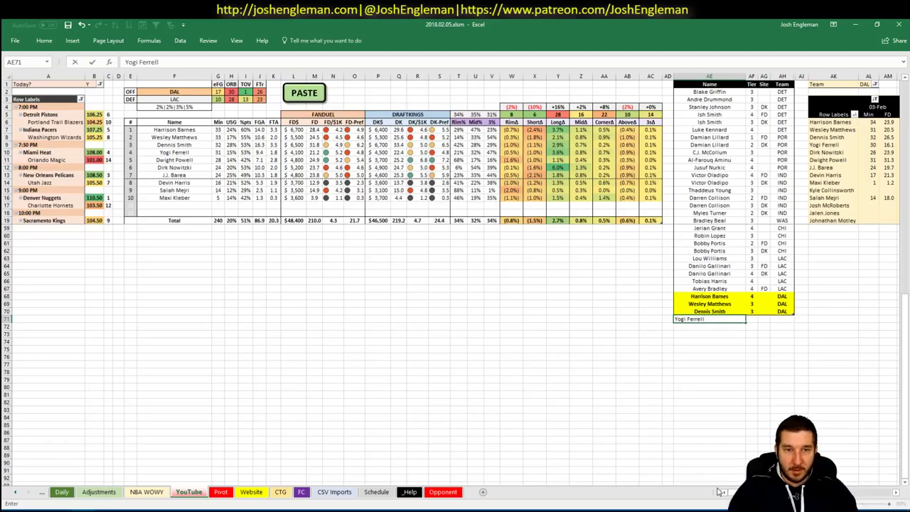
key(Tab)
text(4)
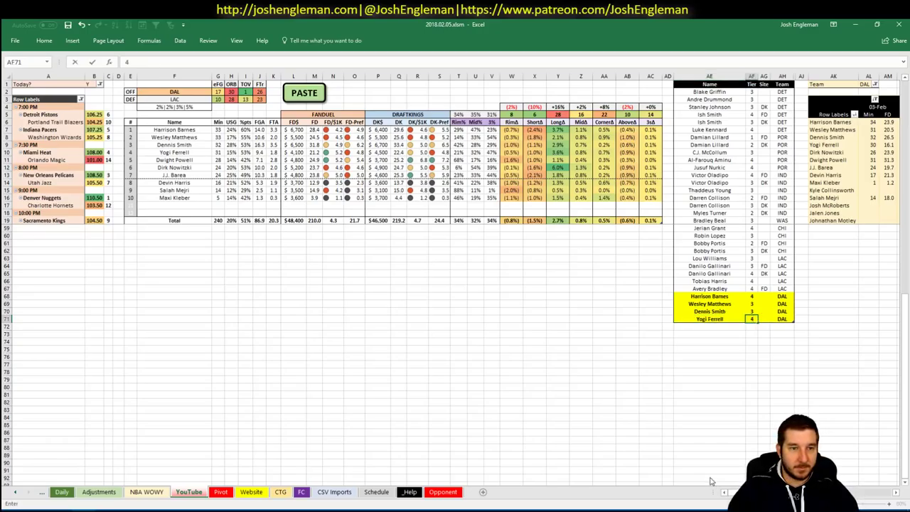
key(Return)
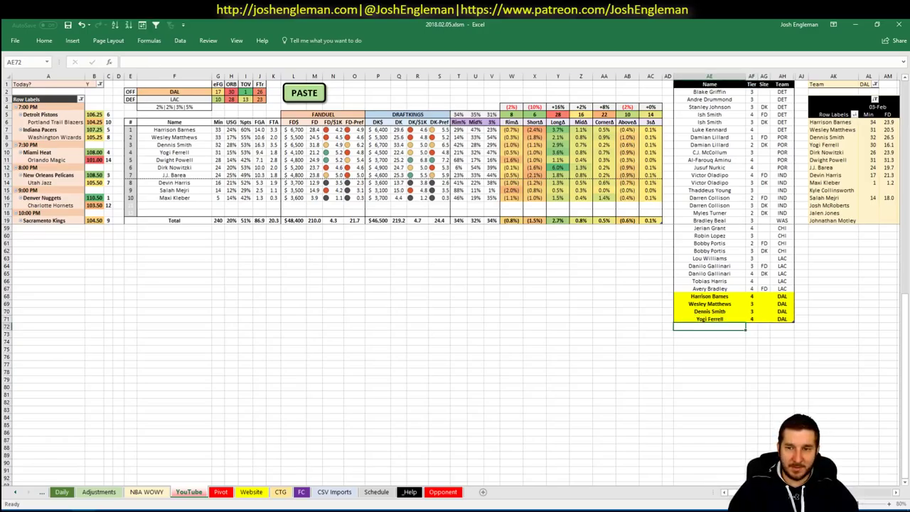
click(643, 282)
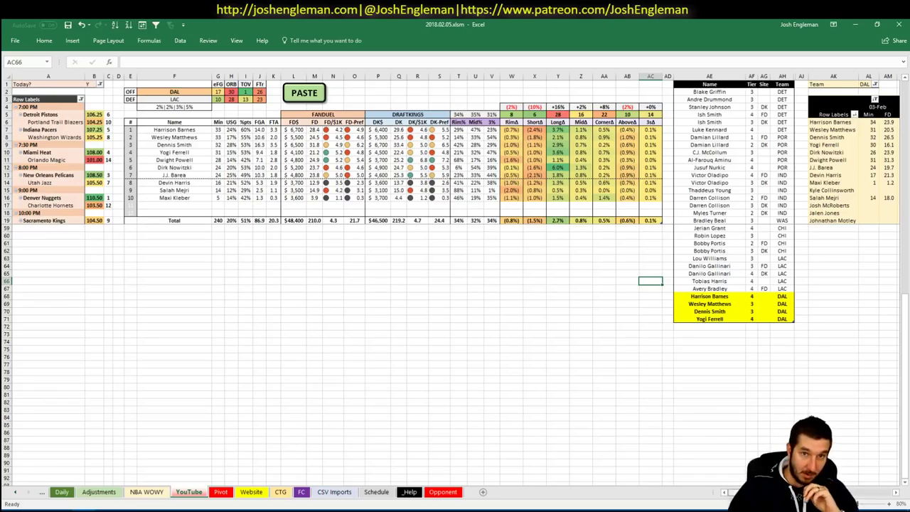
Add Dwight Powell on a new tier list row at tier 3
scroll(455, 277, right, 8)
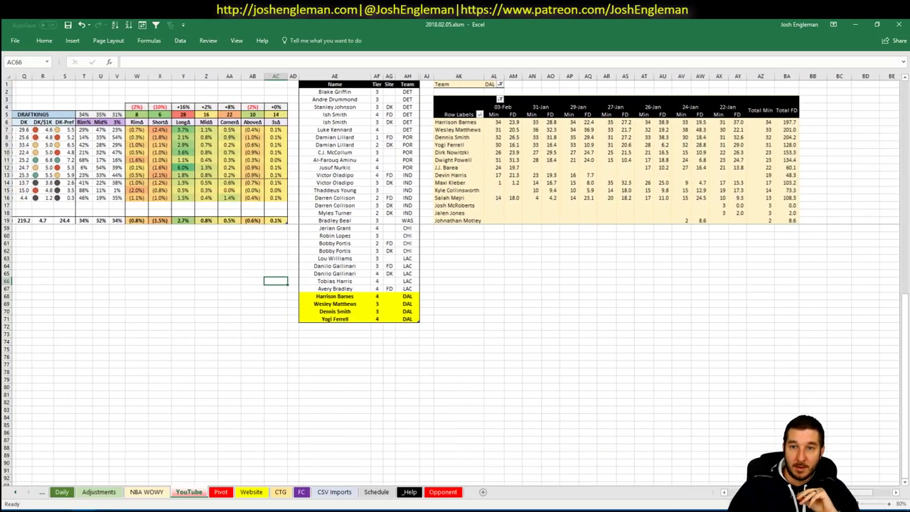
scroll(655, 331, right, 1)
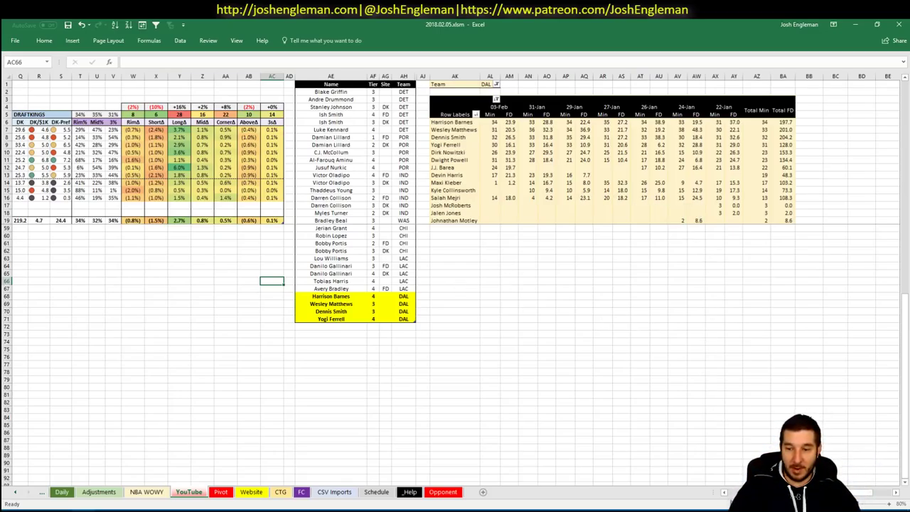
drag(760, 493, 732, 493)
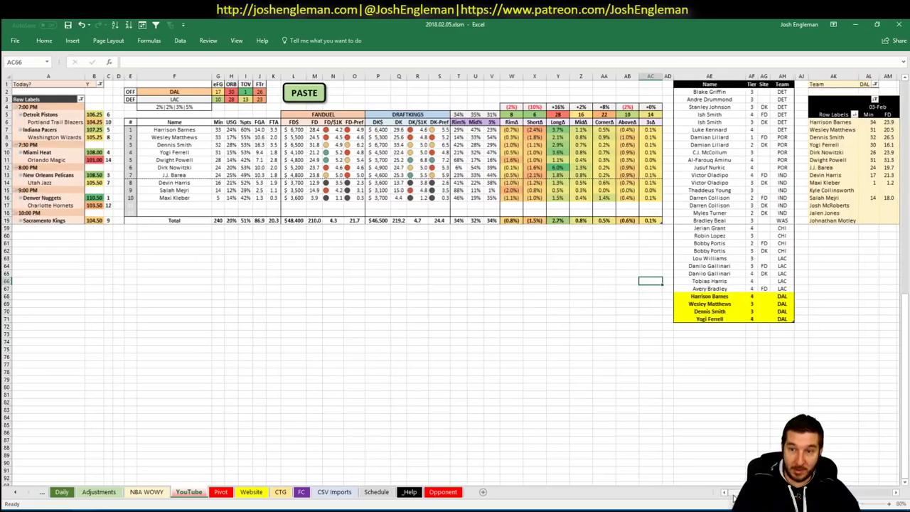
click(697, 327)
text(W)
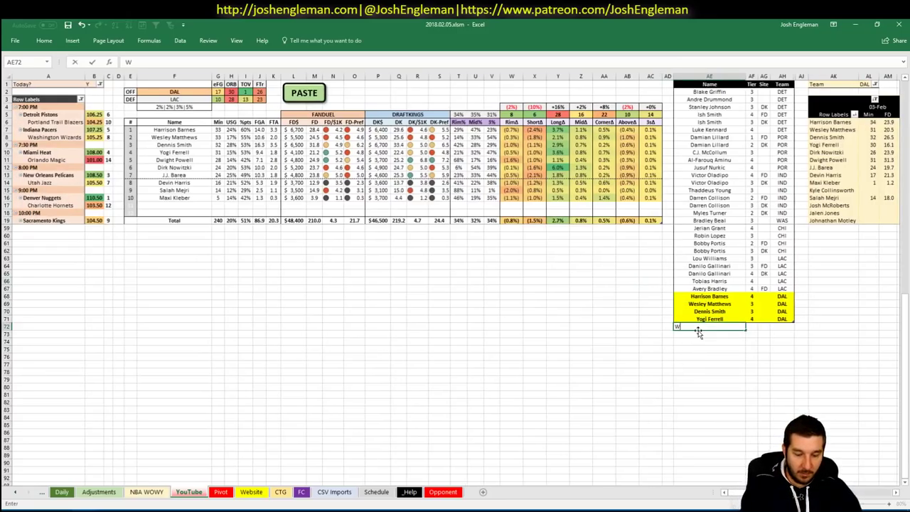
key(BackSpace)
text(Dwight Howard)
key(Return)
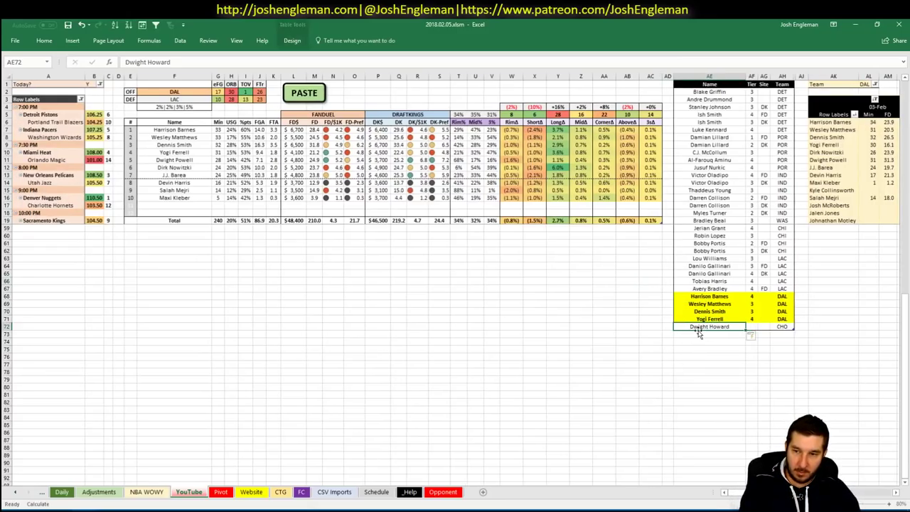
text(Dwight Powell)
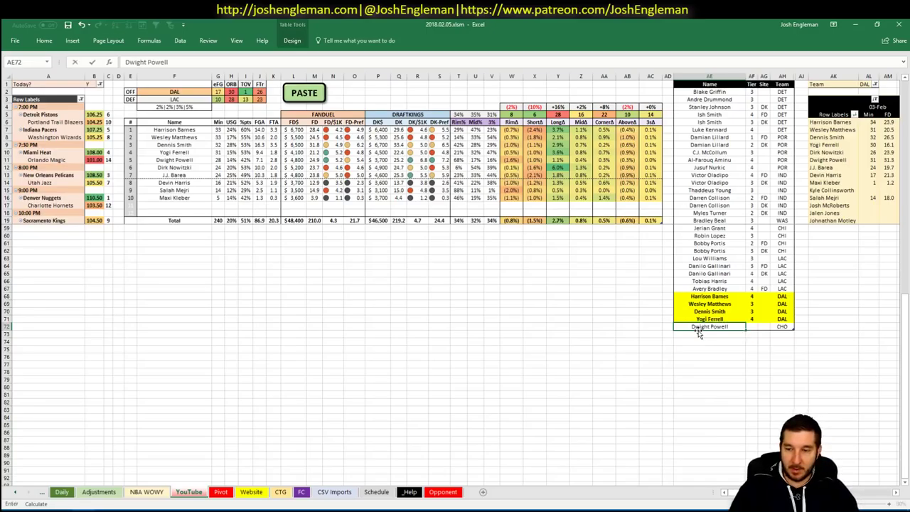
key(Tab)
text(3)
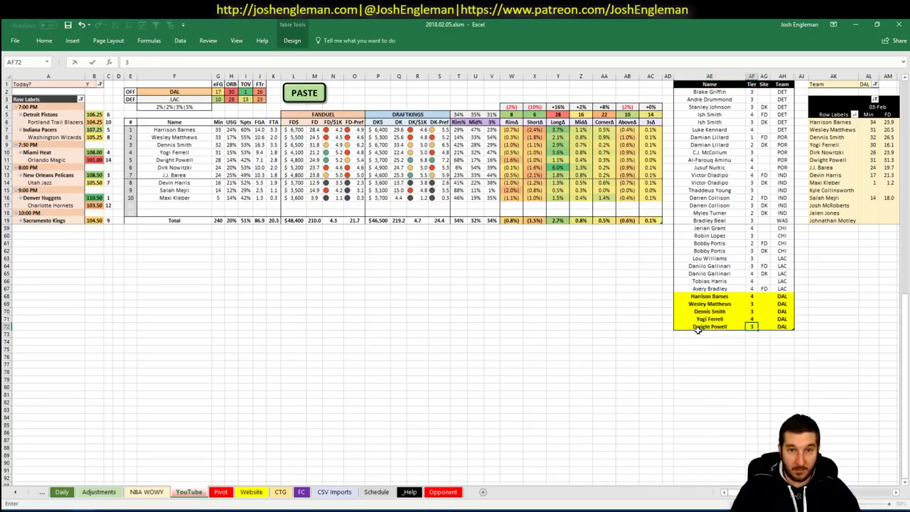
key(Tab)
text(FFD)
key(Return)
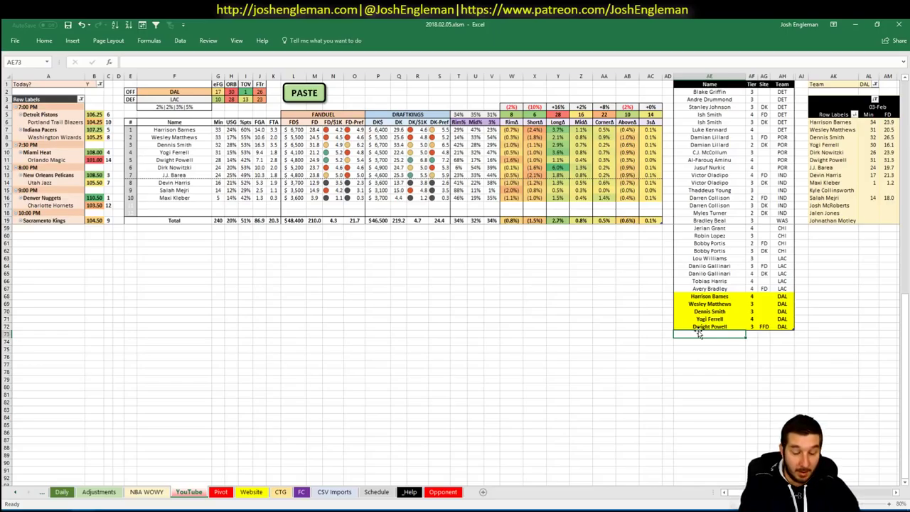
Add a second Dwight Powell row at tier 2 for DK and set the first row's site to FD
text(Dwight Powell)
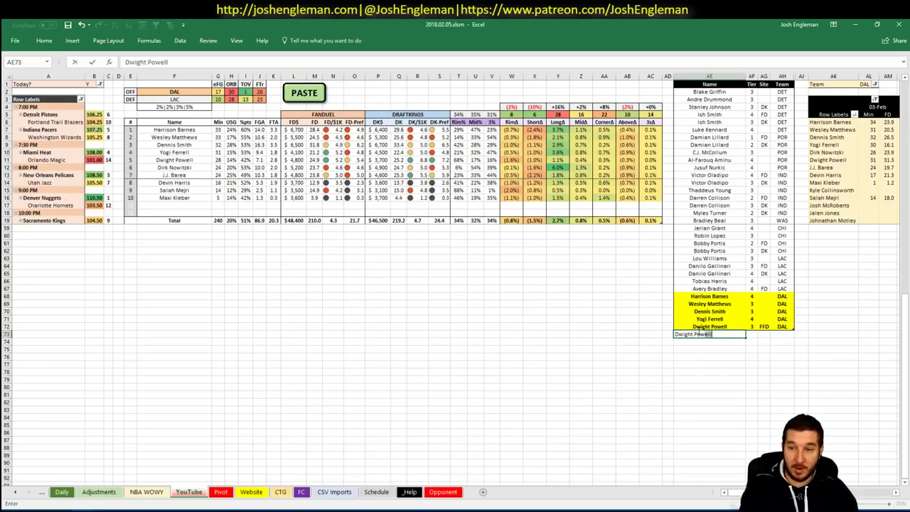
key(Tab)
text(2)
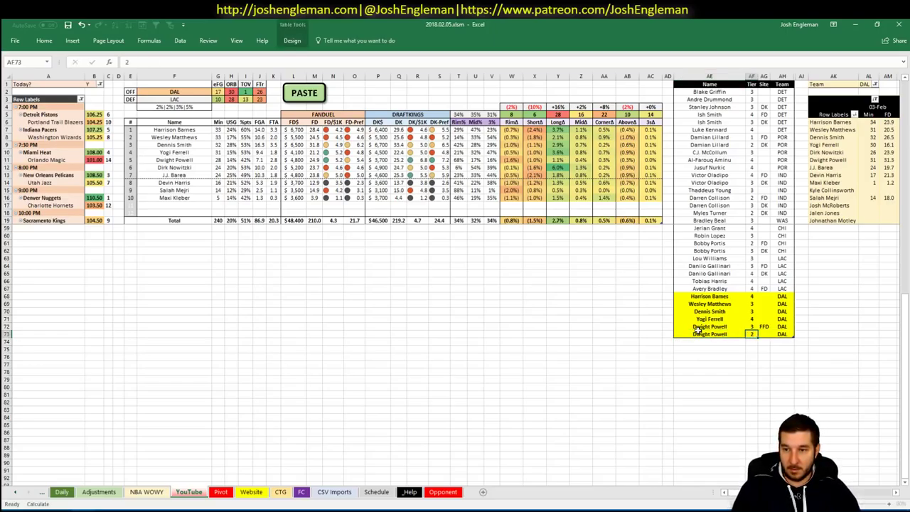
key(Tab)
key(Up)
text(FD)
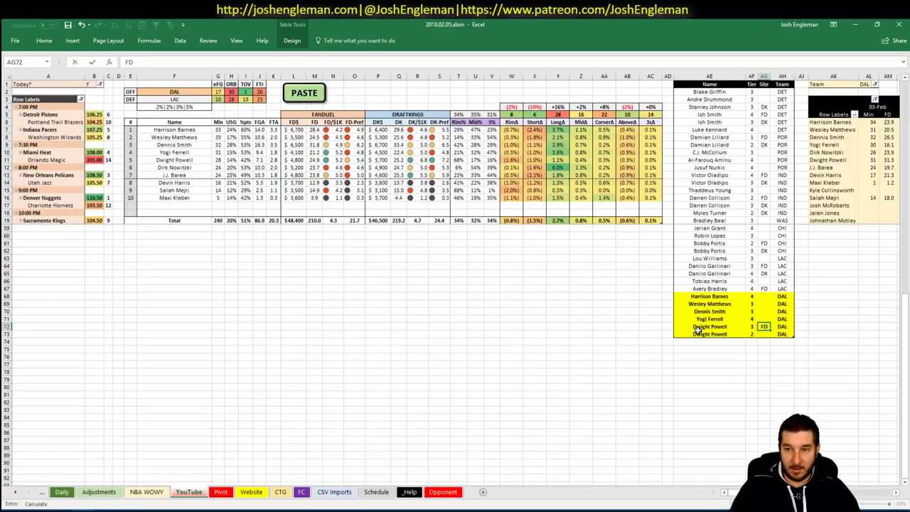
key(Return)
text(DK)
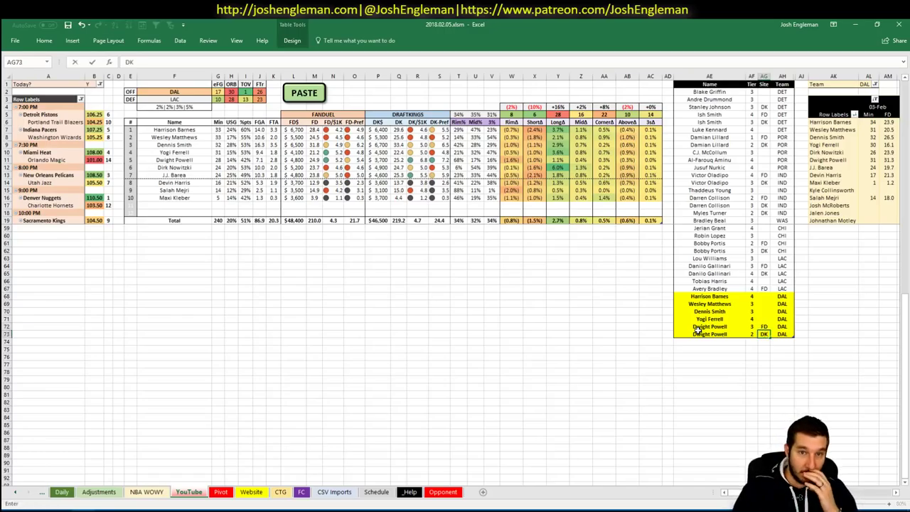
key(Return)
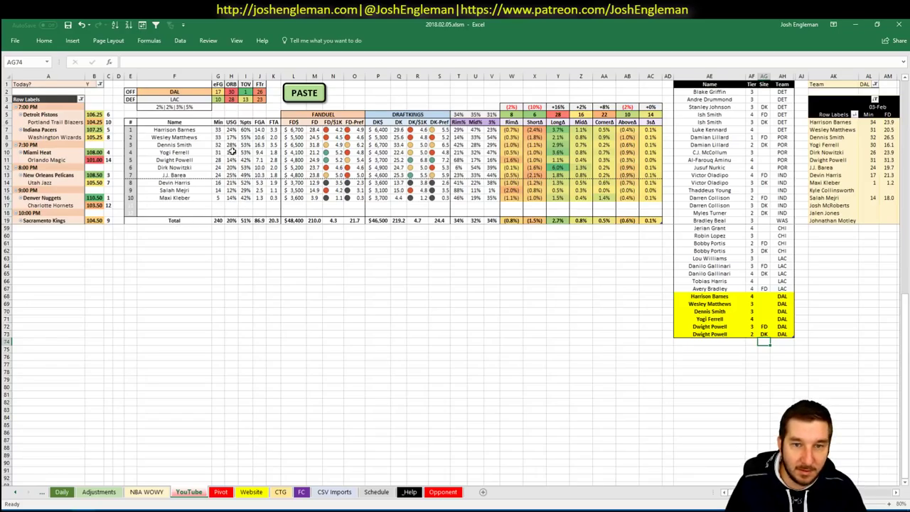
Recheck the Dallas pivot and return to the main lineup table
click(716, 340)
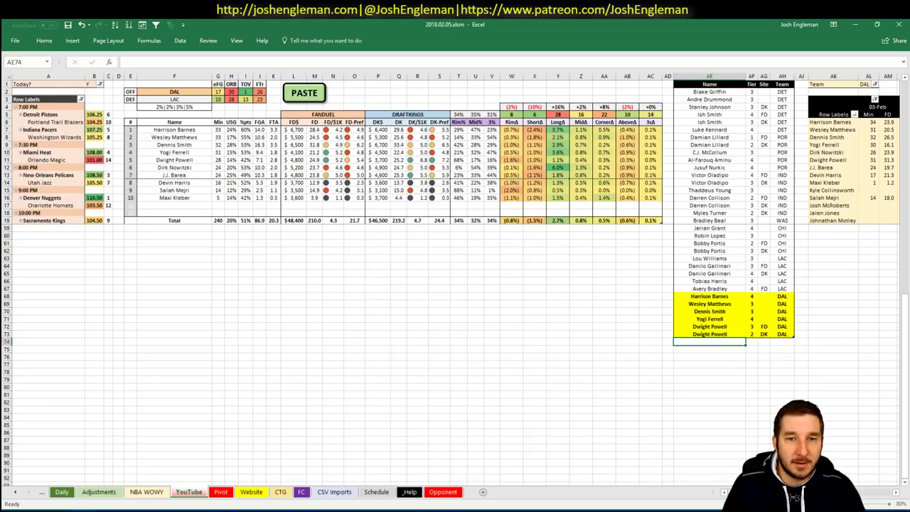
scroll(455, 285, right, 5)
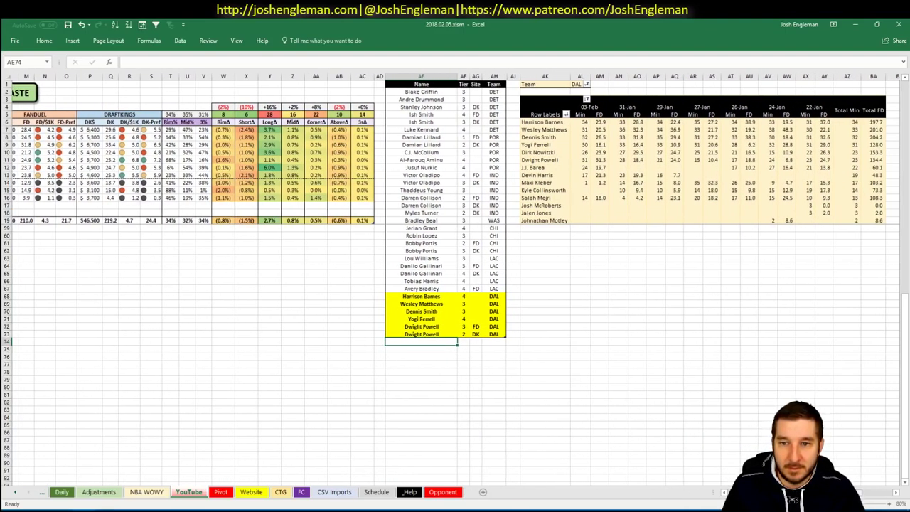
scroll(455, 284, left, 5)
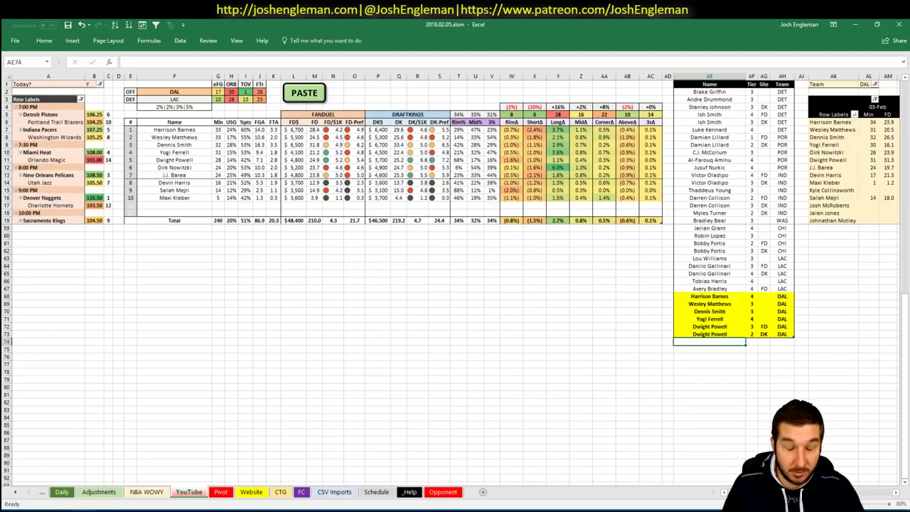
scroll(455, 285, right, 7)
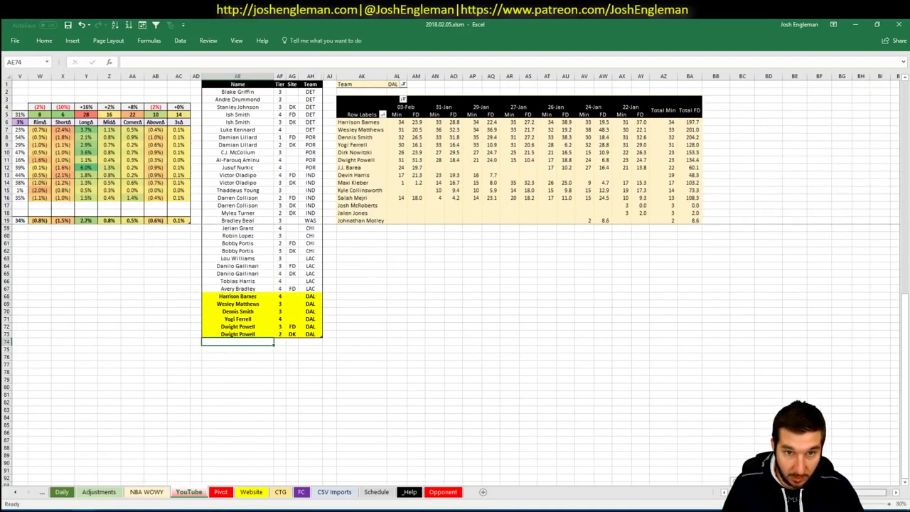
scroll(644, 464, left, 7)
click(585, 302)
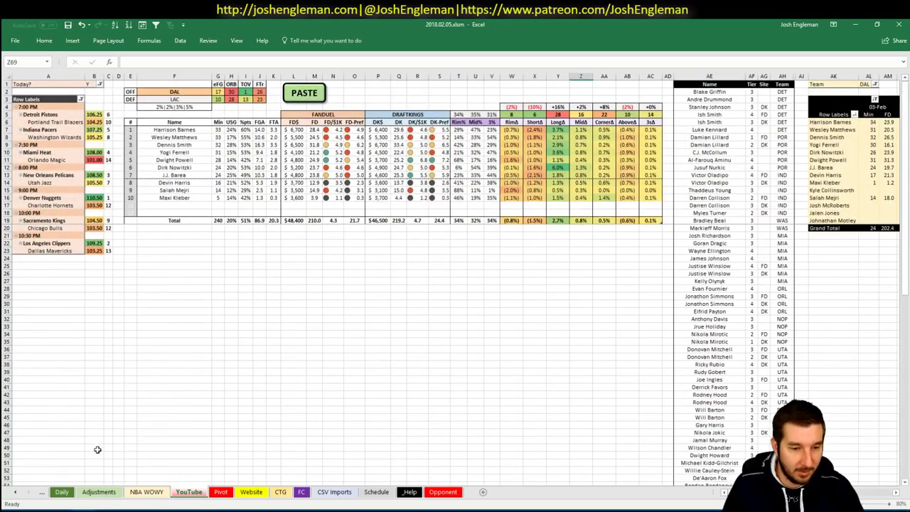
Refresh the player projection pivot on the Daily sheet
click(63, 492)
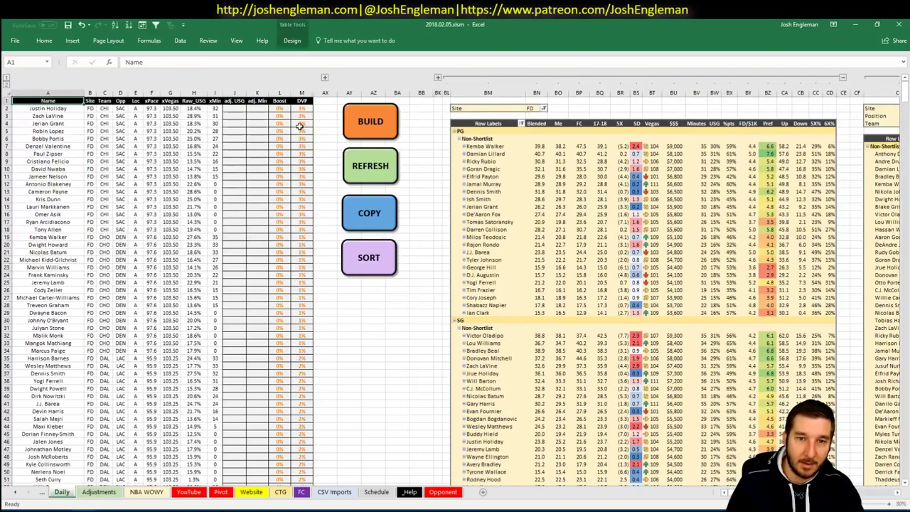
click(377, 168)
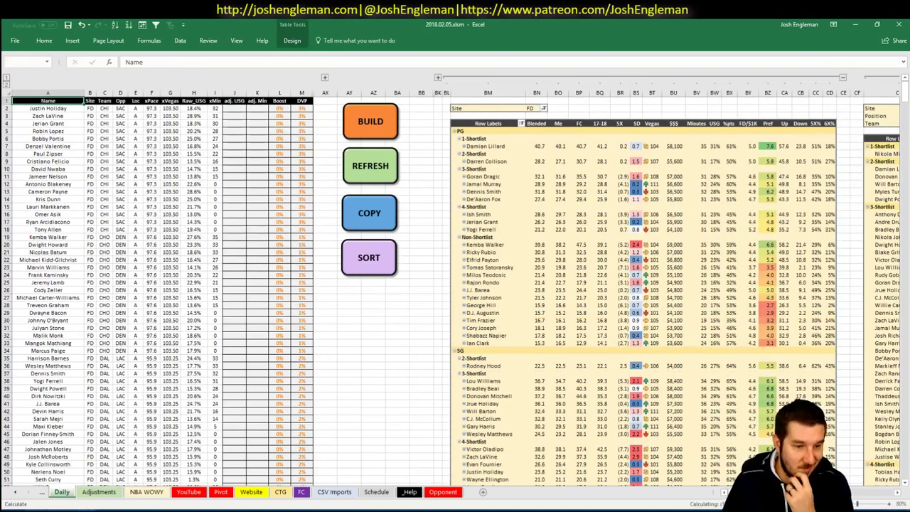
key(alt+Tab)
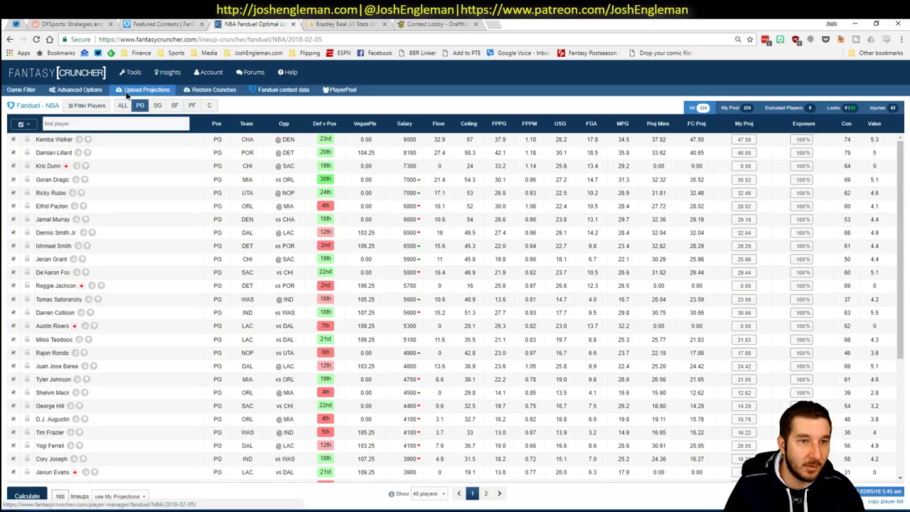
key(alt+Tab)
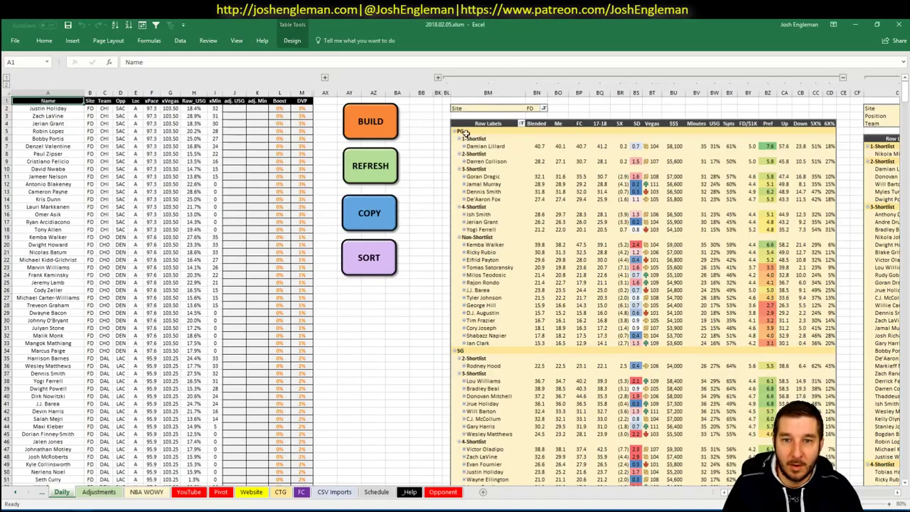
Expand the hidden columns above BC and copy the player projection list
click(438, 77)
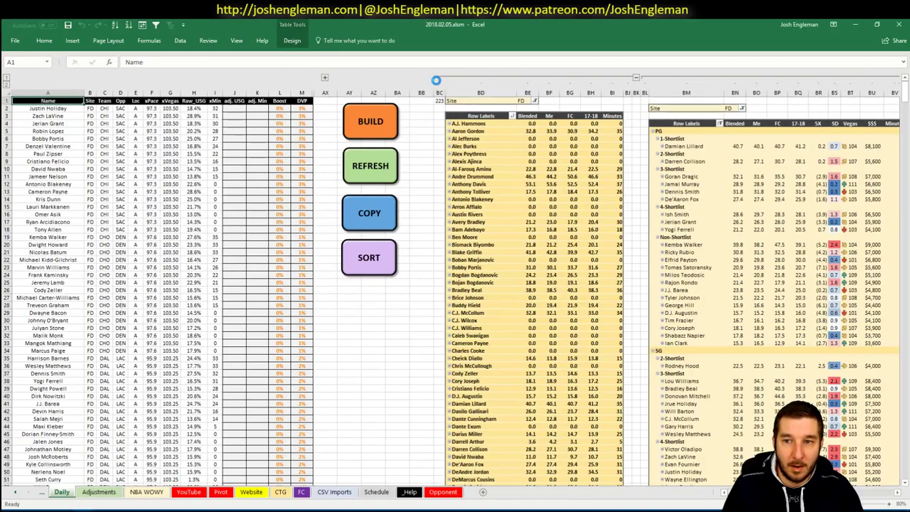
click(370, 217)
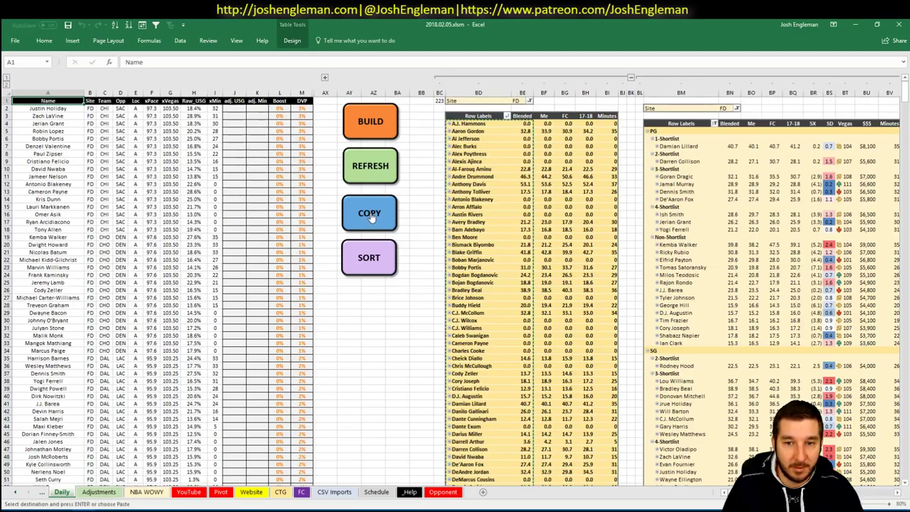
key(alt+Tab)
click(279, 170)
Paste the projections into Fantasy Cruncher's upload table, upload them, and dismiss the player errors notice
key(ctrl+v)
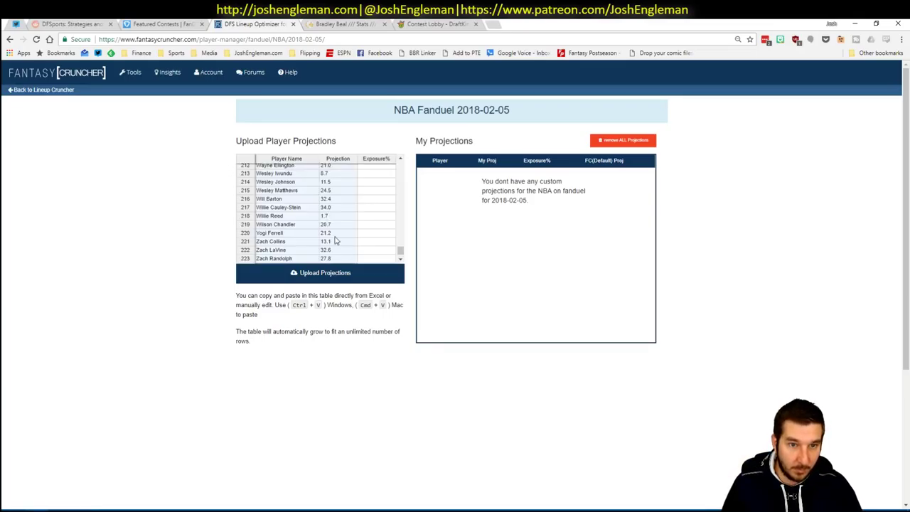
click(335, 271)
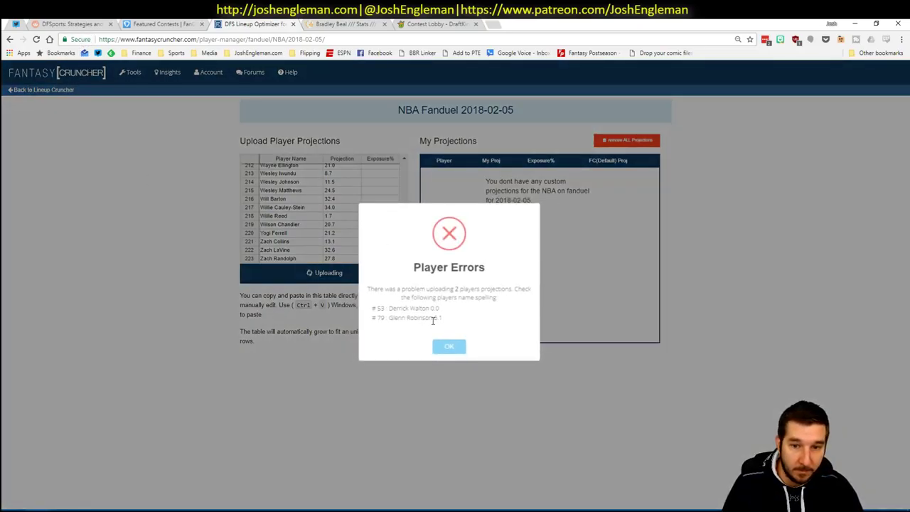
click(449, 347)
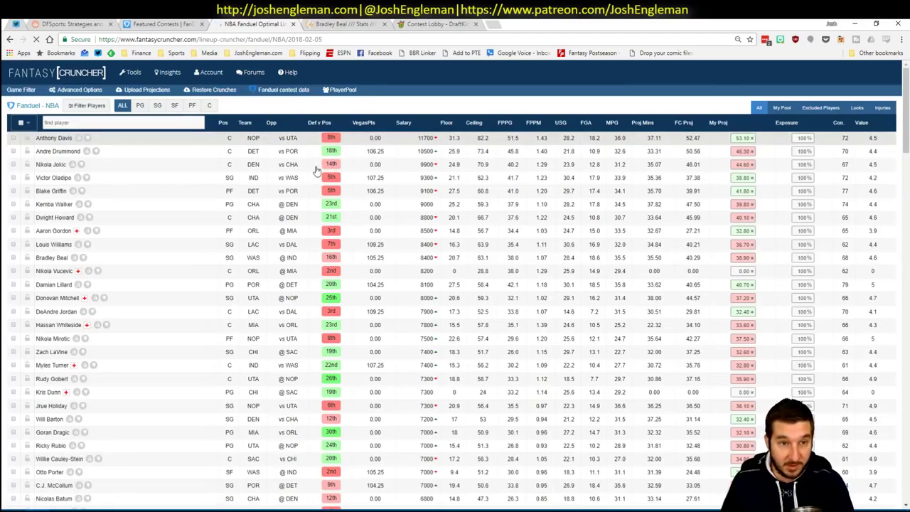
Set randomness to about 8% in Advanced Options and calculate 100 FanDuel lineups
click(85, 91)
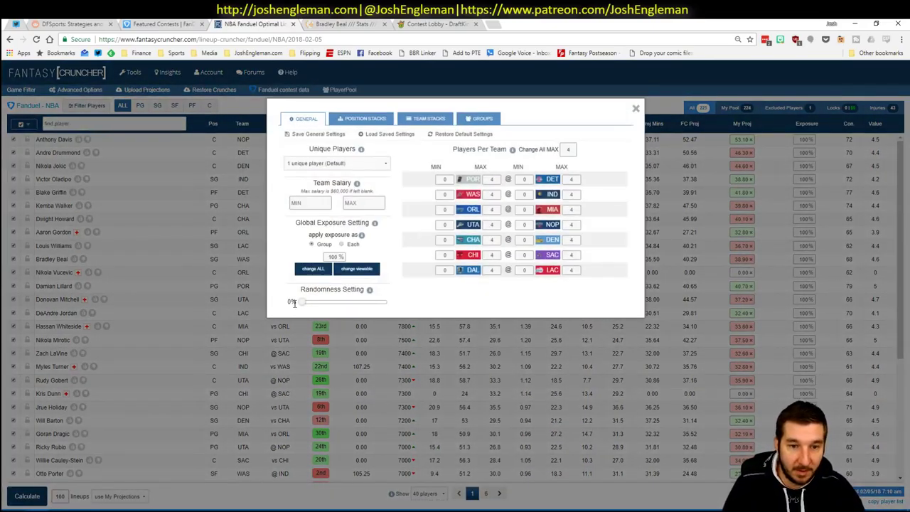
drag(301, 306, 308, 309)
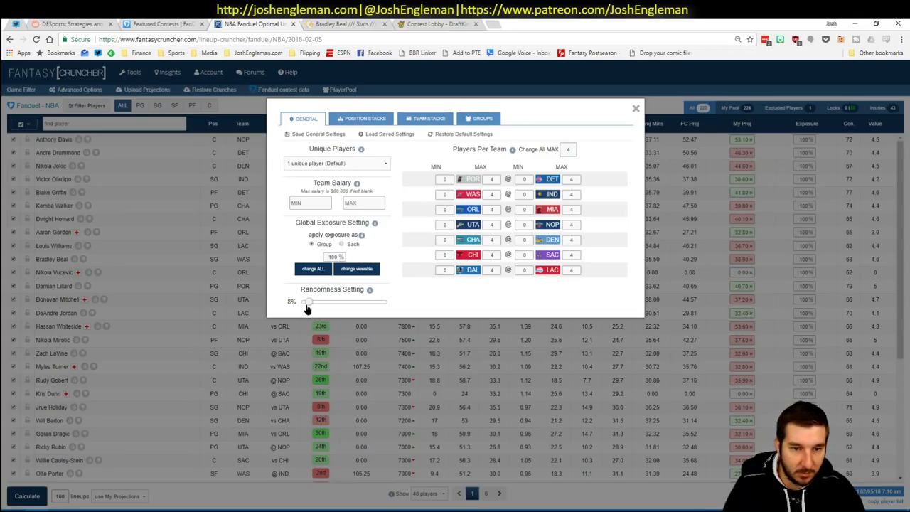
click(635, 110)
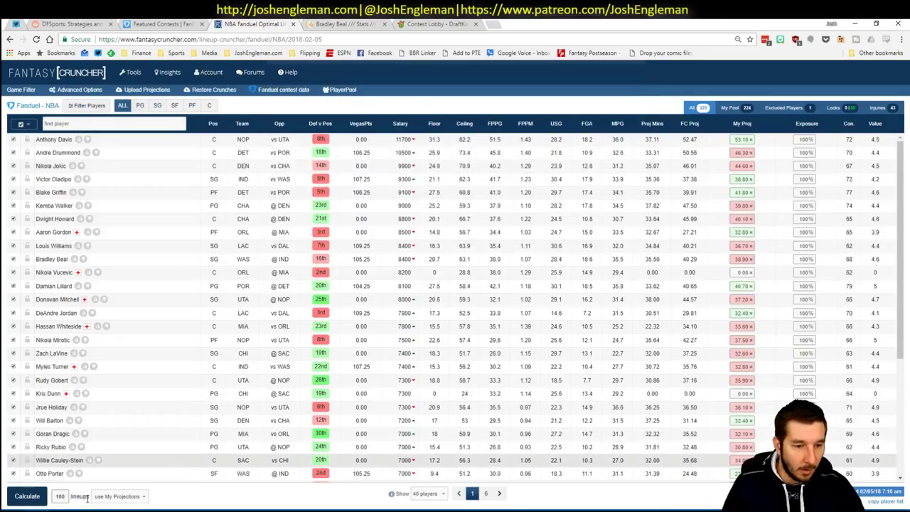
click(29, 496)
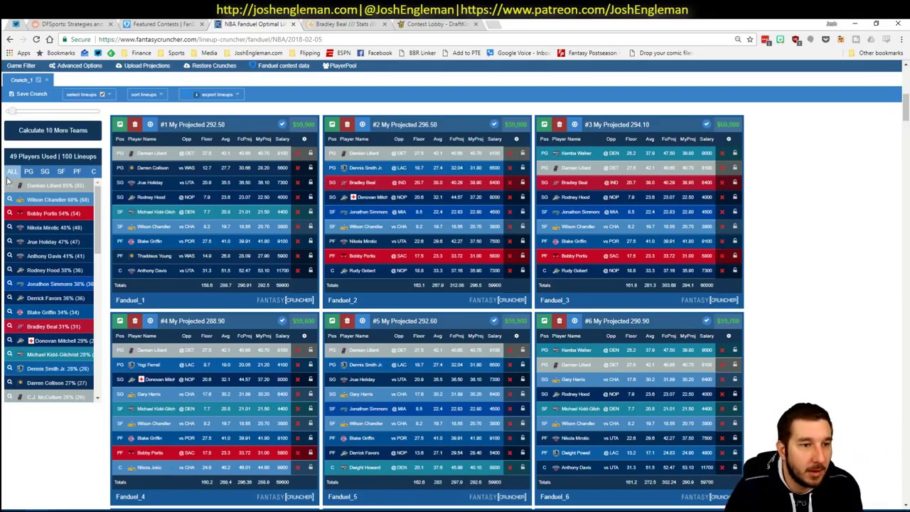
Review the Excel tier list in the workbook before going back to the lineups
key(alt+Tab)
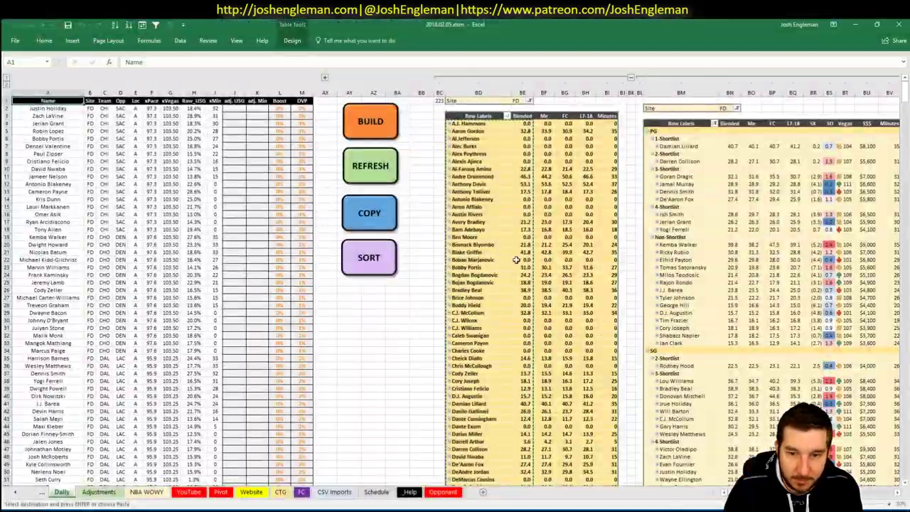
scroll(636, 114, right, 3)
scroll(684, 203, down, 7)
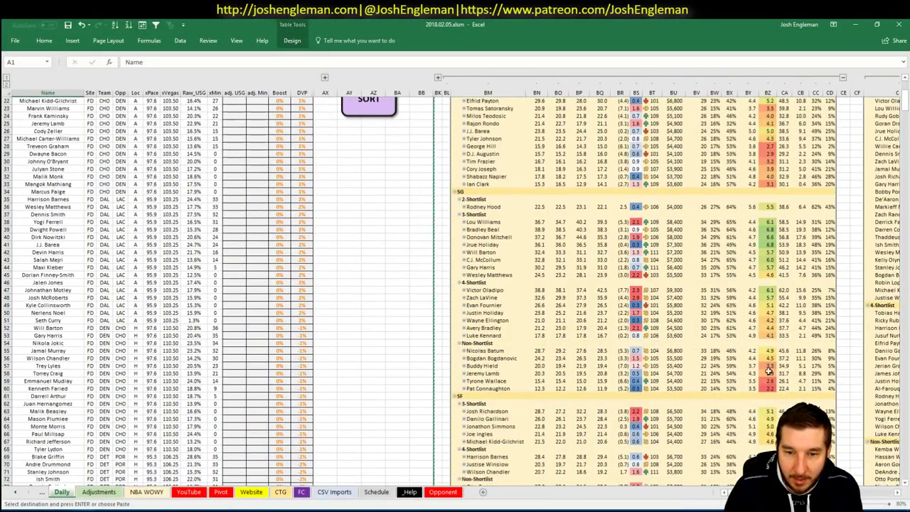
scroll(894, 501, right, 3)
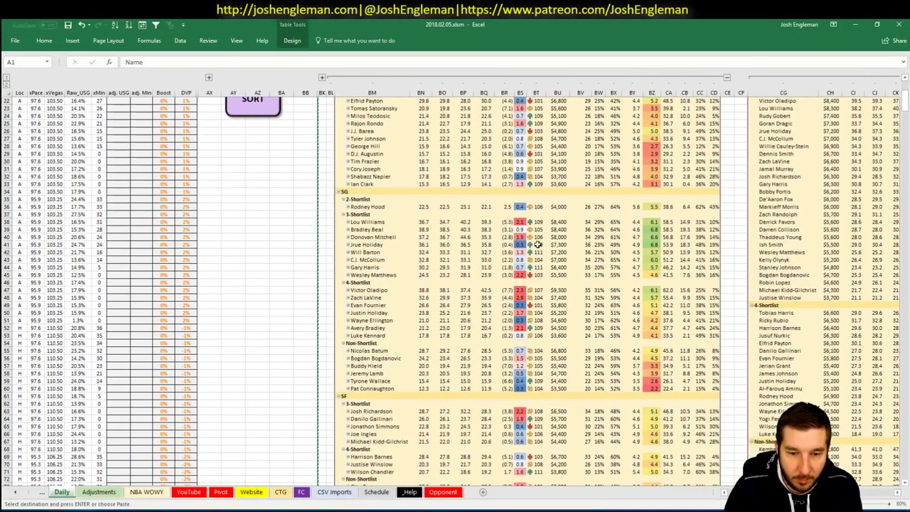
scroll(539, 245, down, 8)
scroll(539, 245, down, 1)
key(alt+Tab)
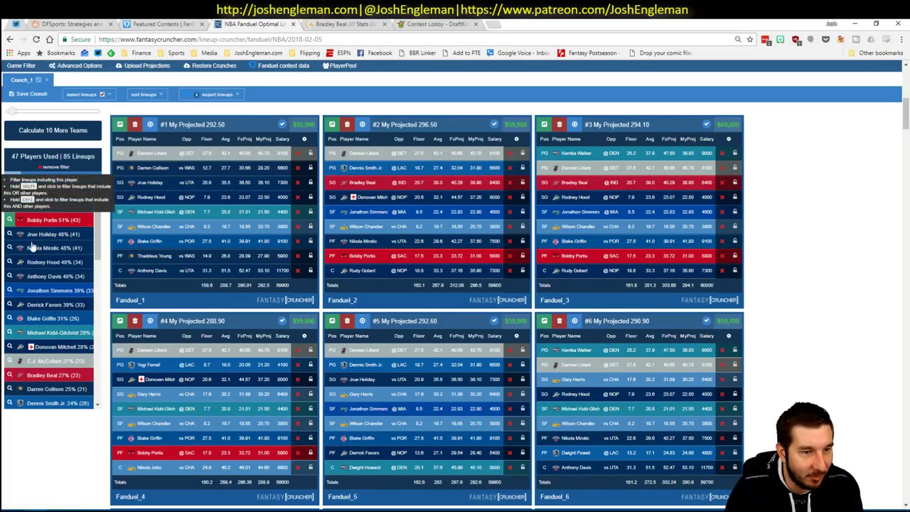
Keep lineups containing both chosen power forwards, sorted by highest projection, then view small forwards
click(9, 221)
click(10, 290)
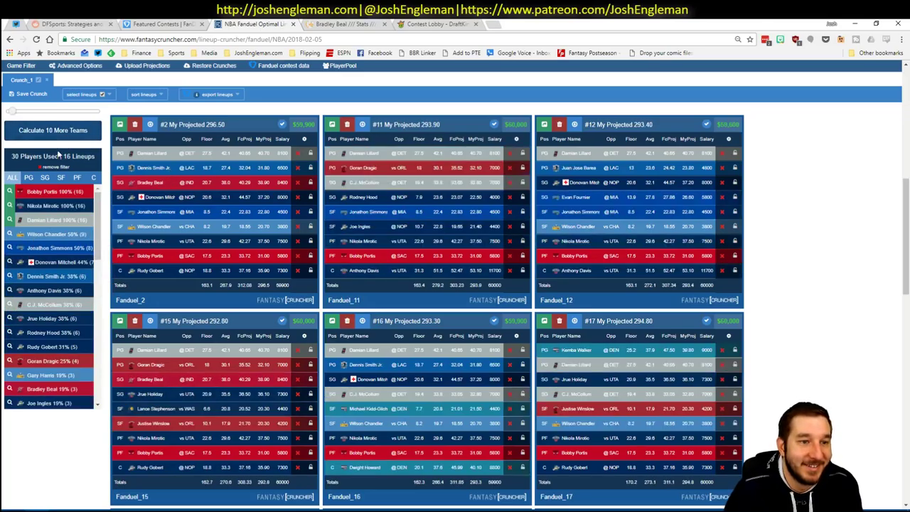
click(145, 95)
click(157, 135)
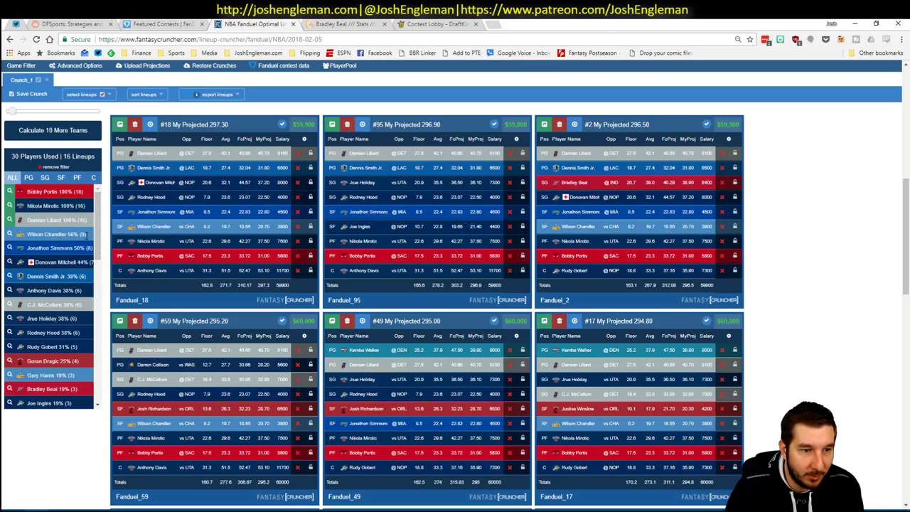
click(62, 178)
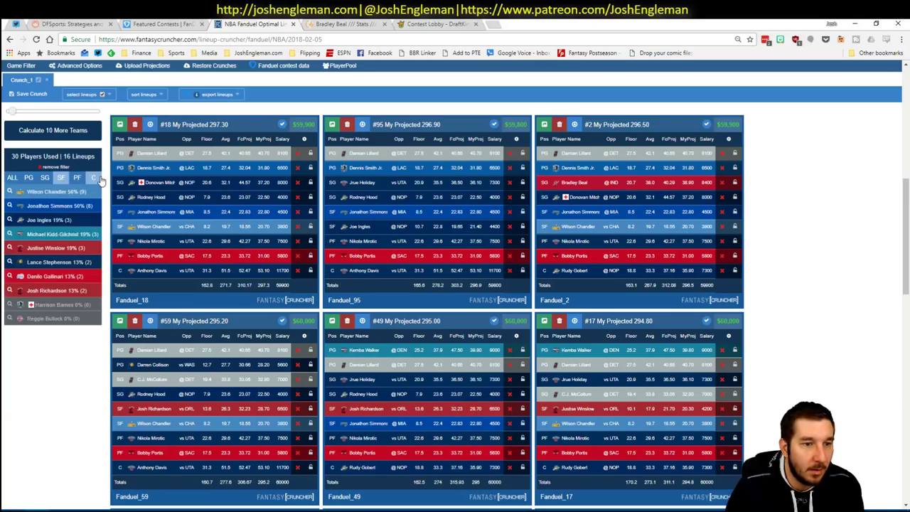
key(alt+Tab)
Check a player's minutes in the pivot, then show center exposure in the lineups
click(578, 244)
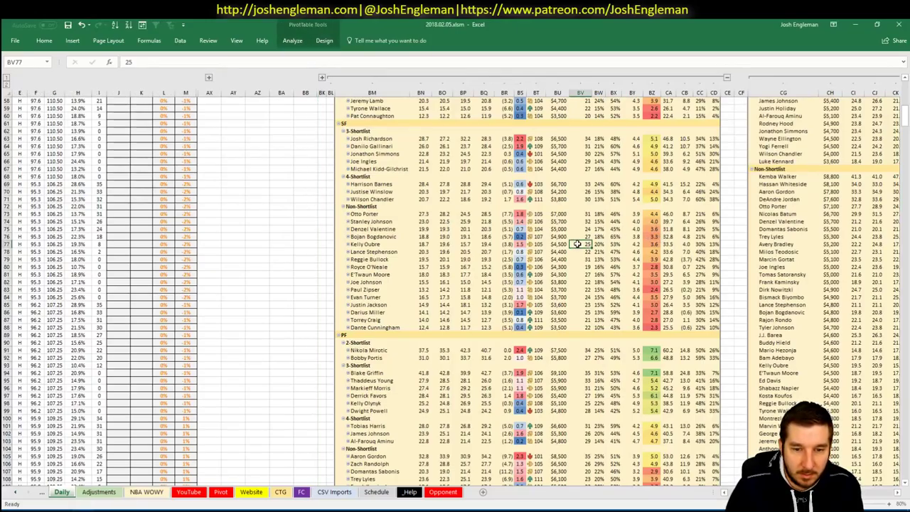
scroll(578, 244, down, 11)
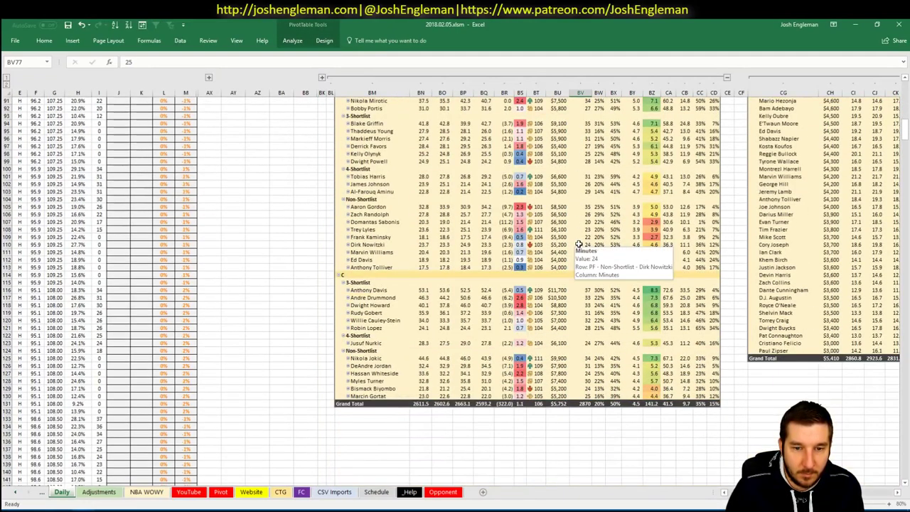
key(alt+Tab)
click(93, 179)
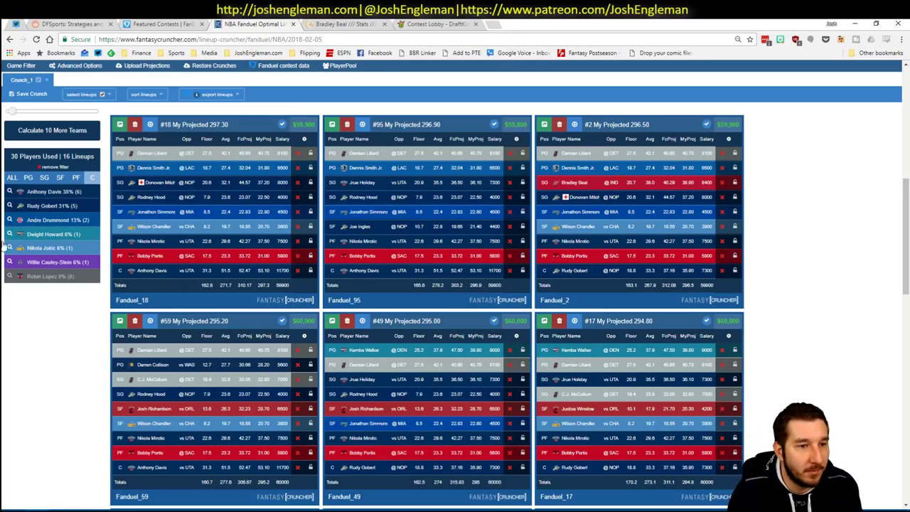
Compare the FanDuel lineups' center exposure against the Excel tier list, ending on the lineups
key(alt+Tab)
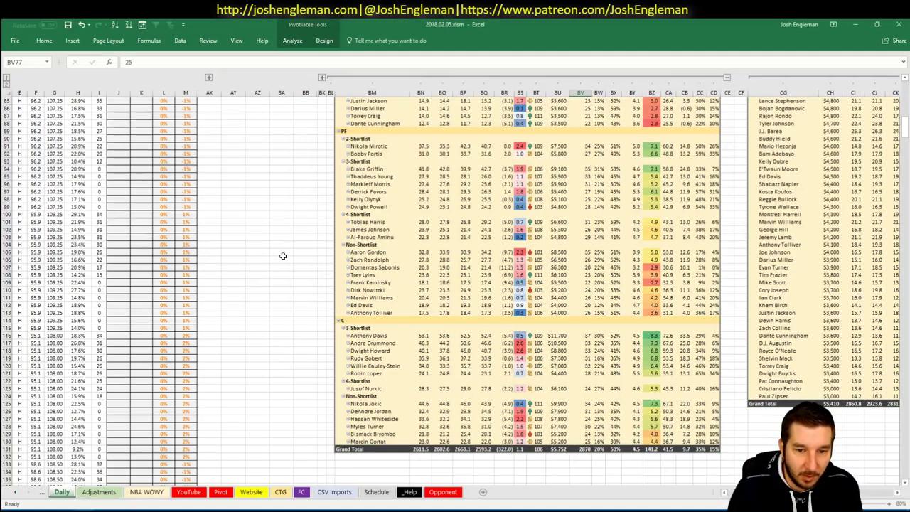
key(alt+Tab)
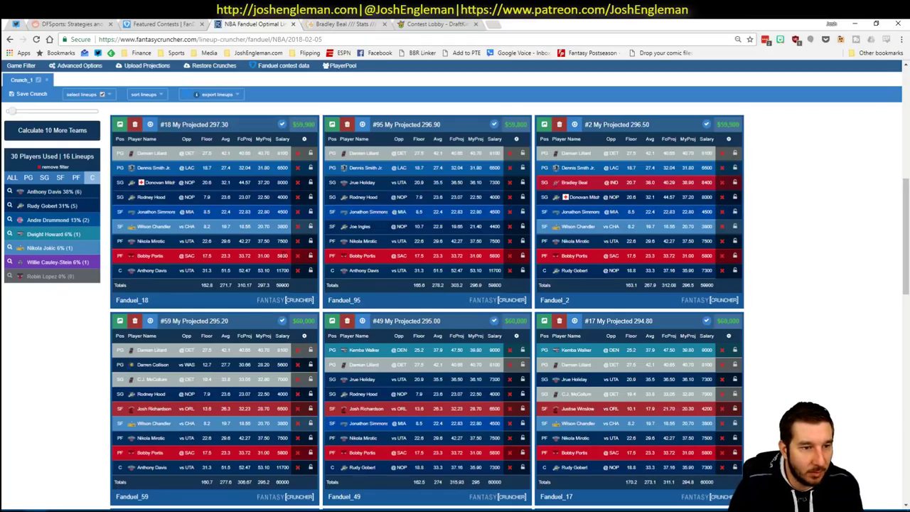
key(alt+Tab)
key(alt+Tab)
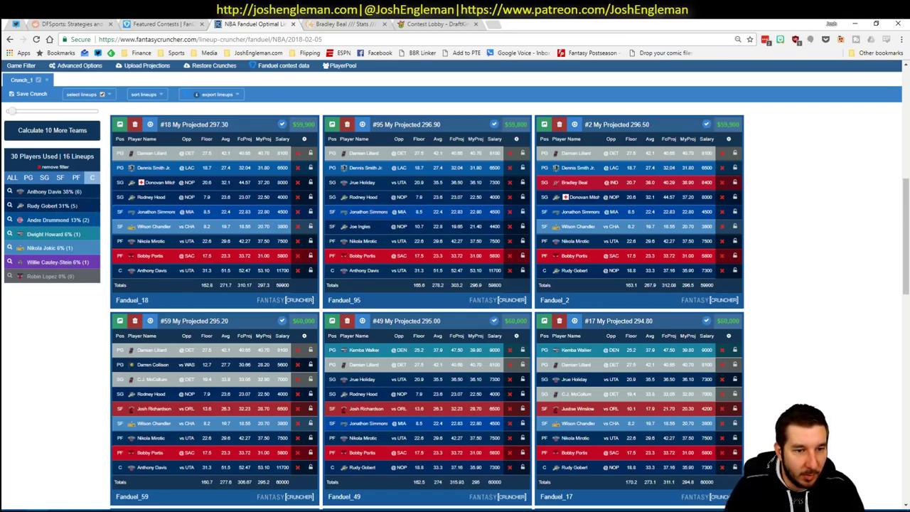
key(alt+Tab)
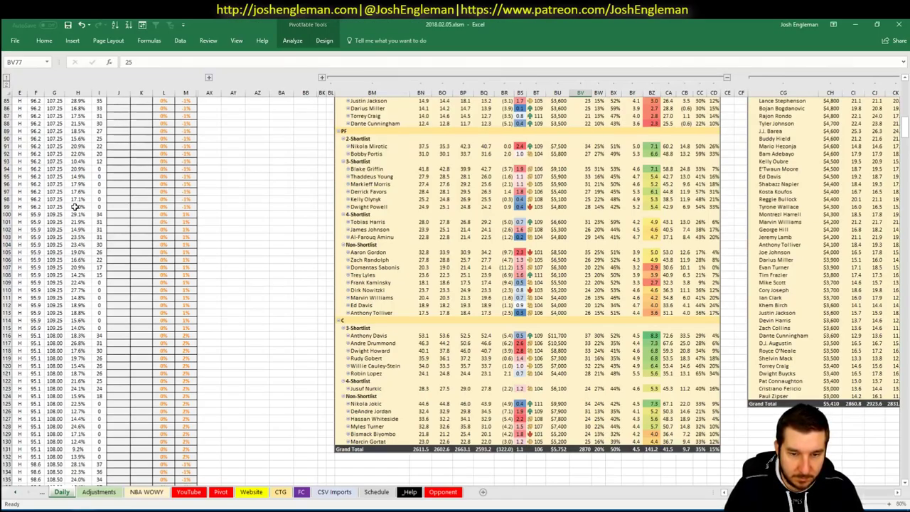
key(alt+Tab)
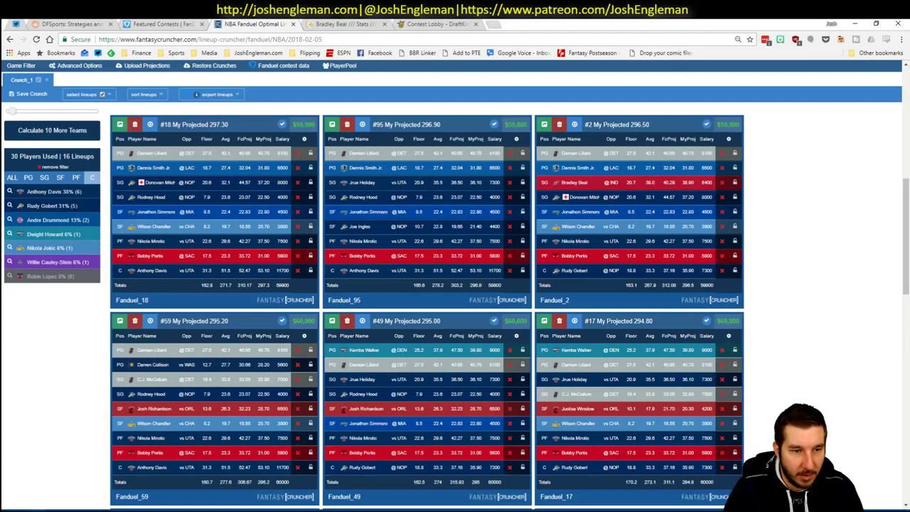
key(alt+Tab)
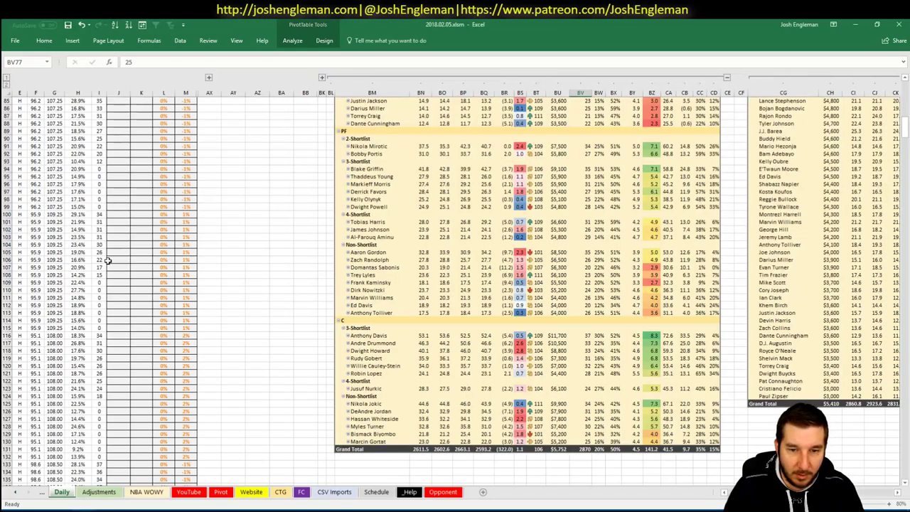
key(alt+Tab)
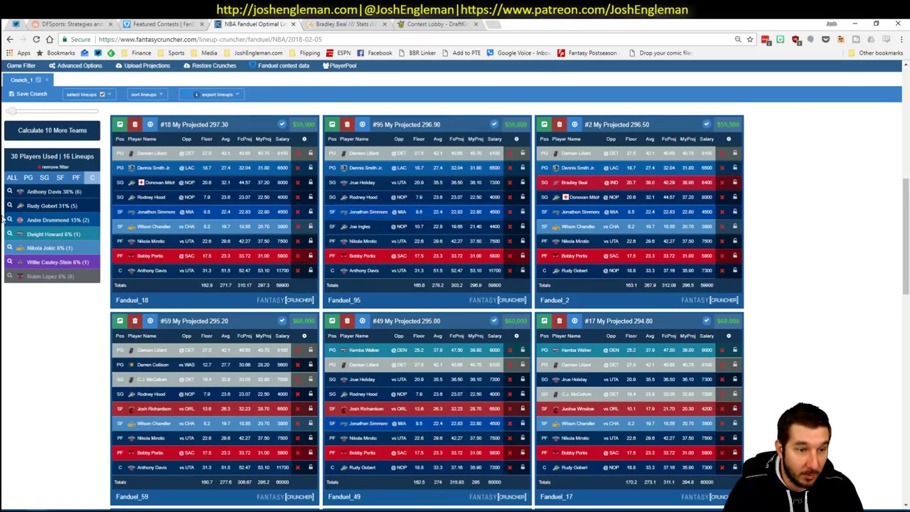
key(alt+Tab)
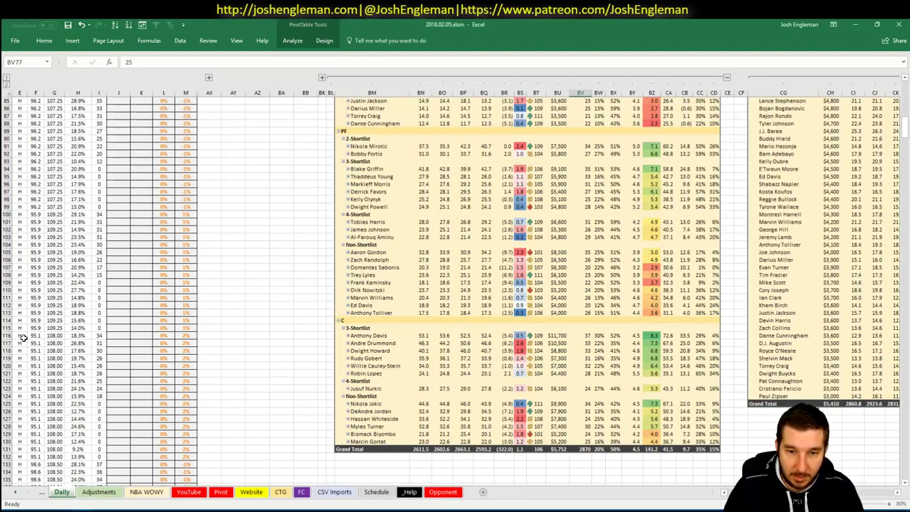
key(alt+Tab)
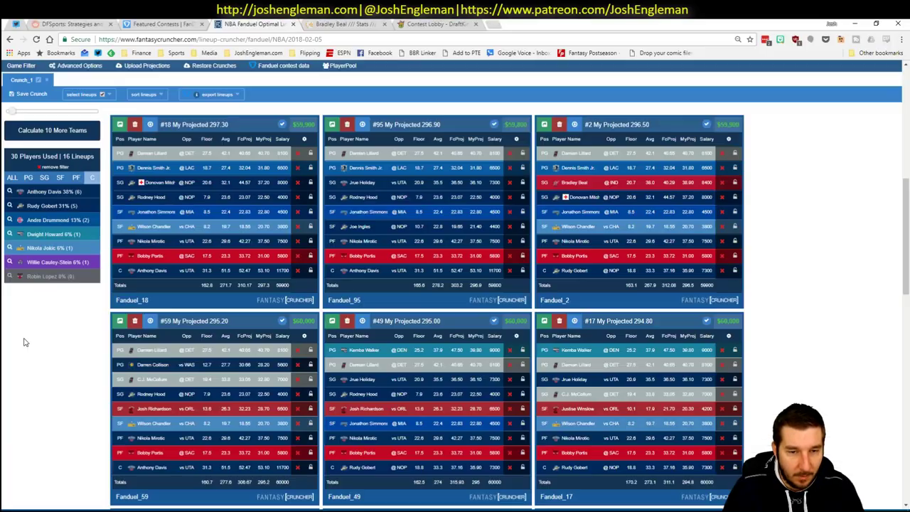
Filter to the six lineups containing Anthony Davis, the 38%-usage center
click(13, 194)
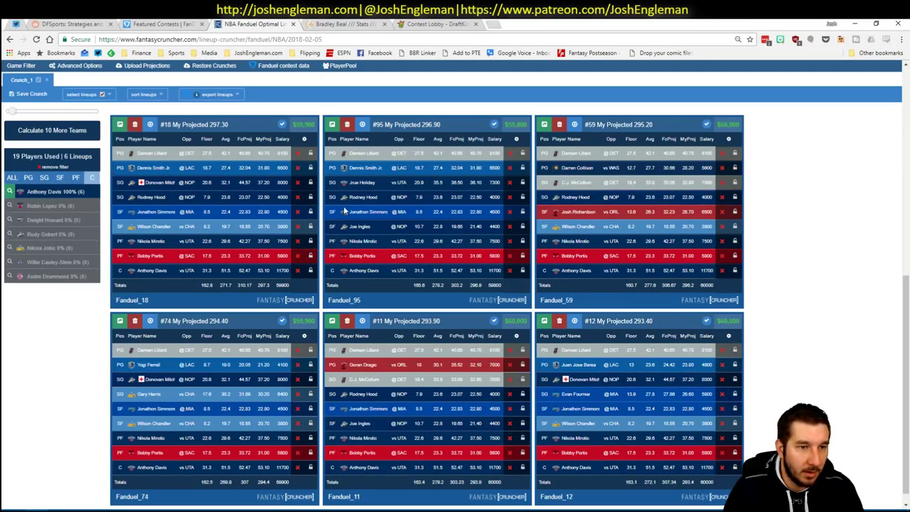
scroll(787, 212, up, 2)
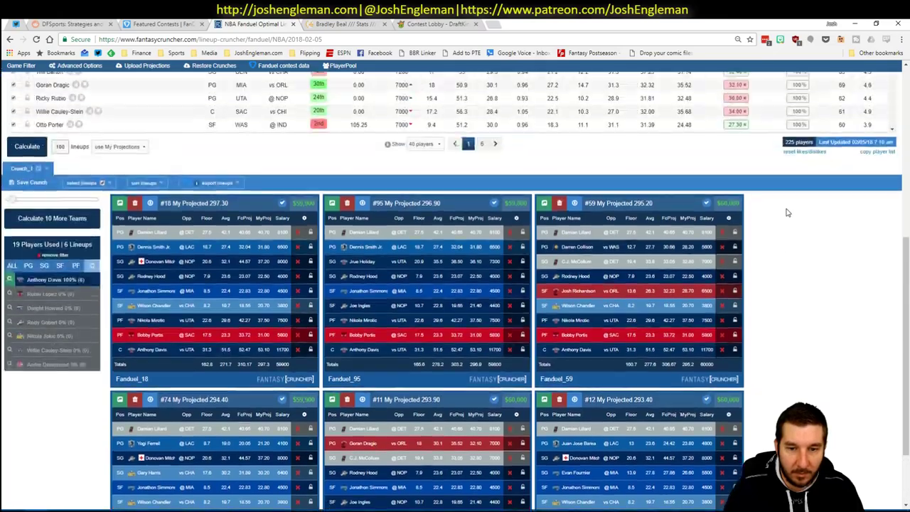
scroll(788, 209, down, 2)
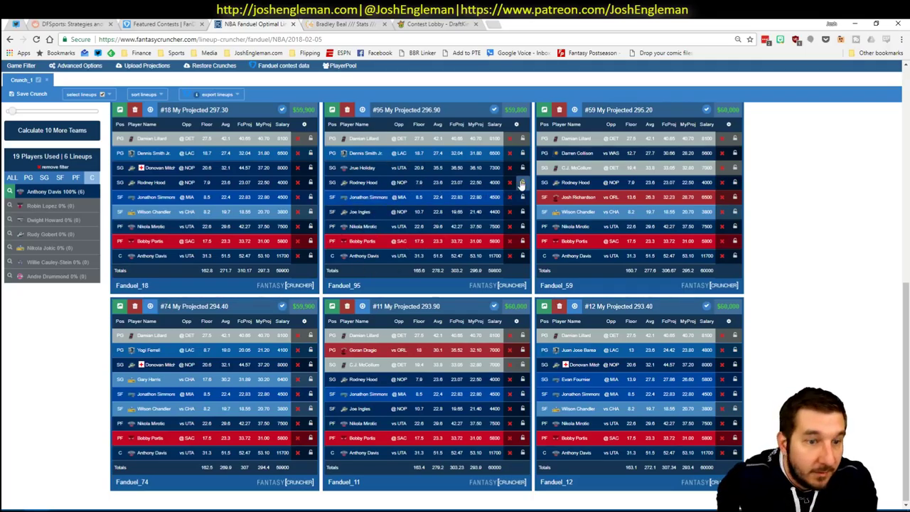
scroll(128, 131, up, 10)
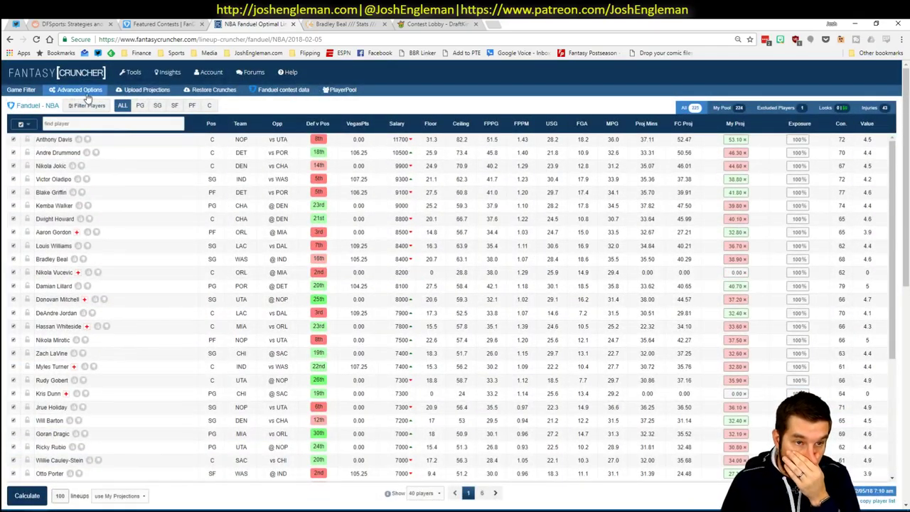
Open the DraftKings NBA Lineup Cruncher from Tools and return to the Excel workbook
mouse_move(122, 71)
mouse_move(133, 98)
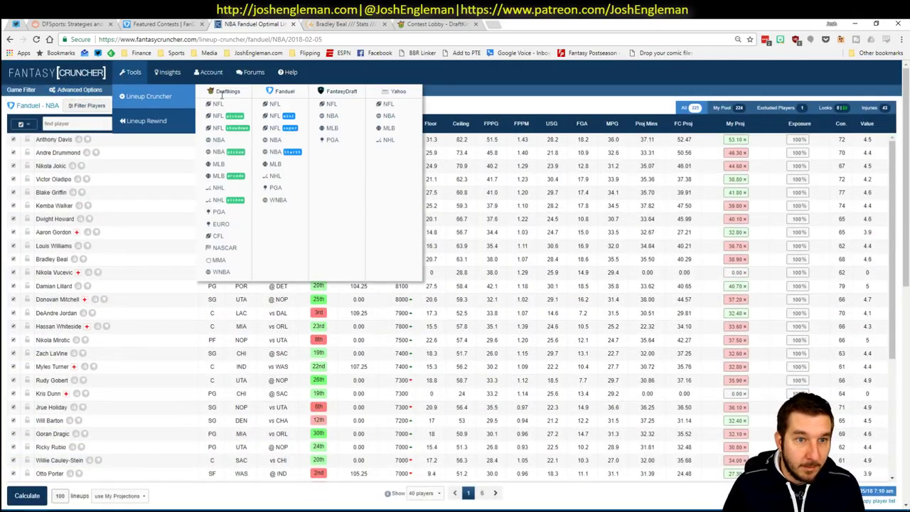
click(222, 141)
key(alt+Tab)
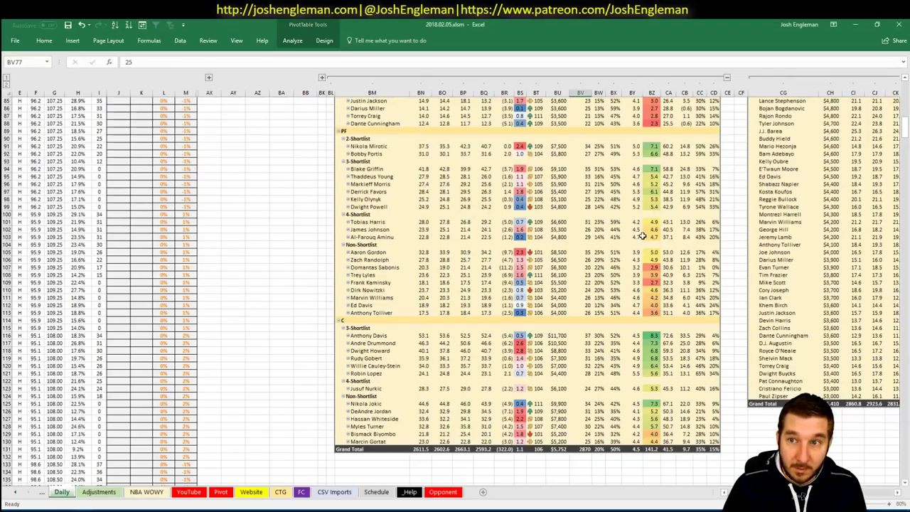
scroll(642, 236, up, 20)
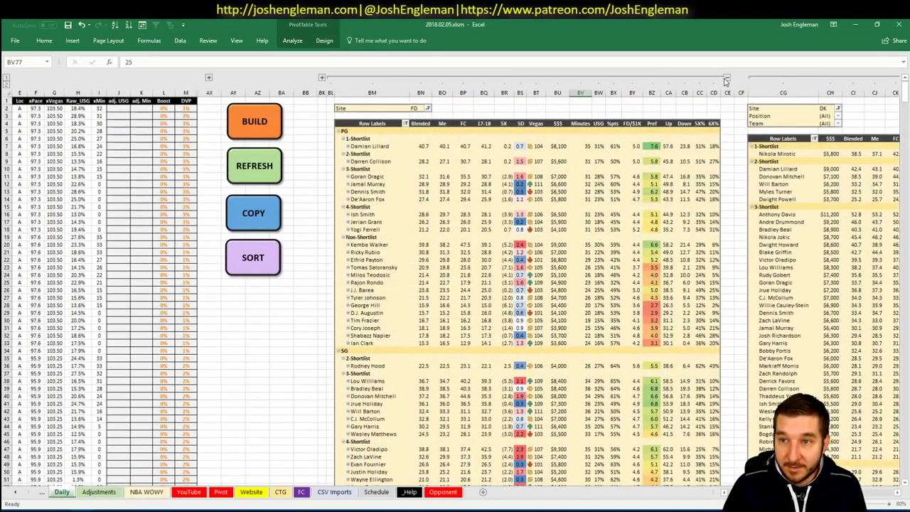
Restore the pivot's column groups and jump to the top of the Daily sheet
click(726, 79)
scroll(352, 91, down, 9)
click(326, 76)
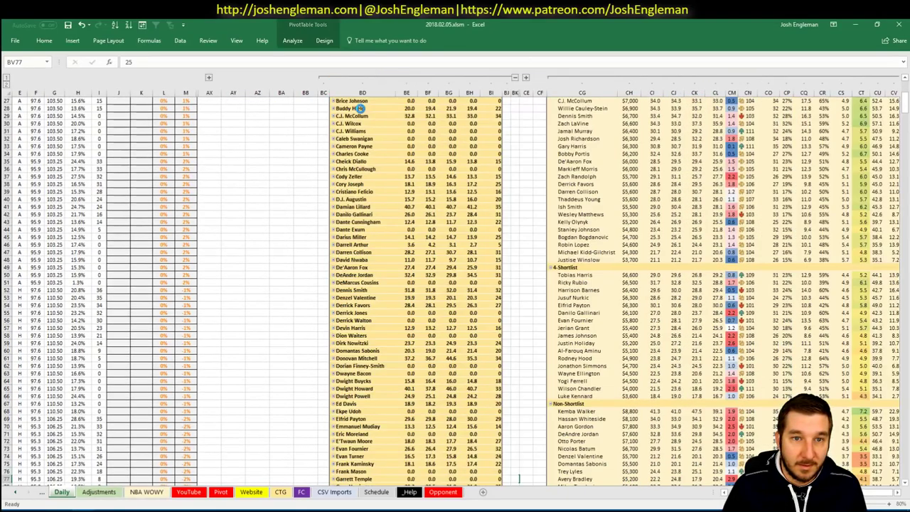
key(ctrl+Home)
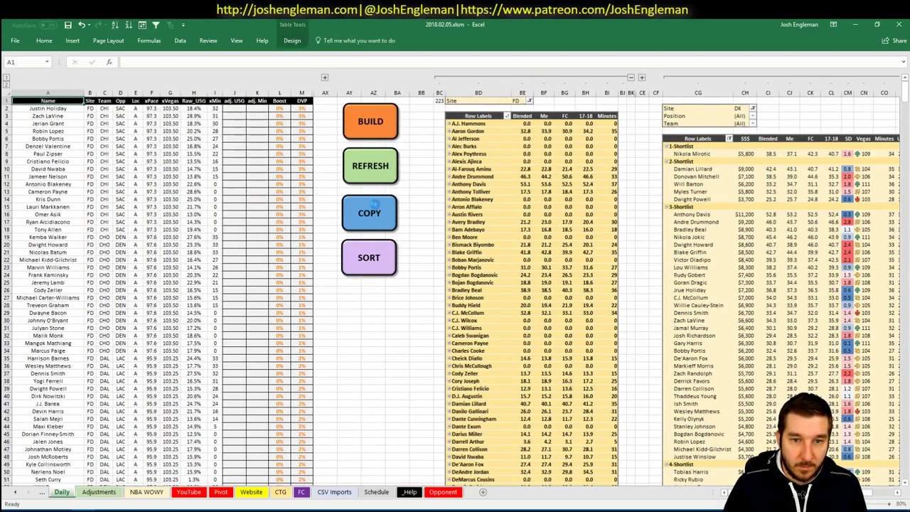
key(alt+Tab)
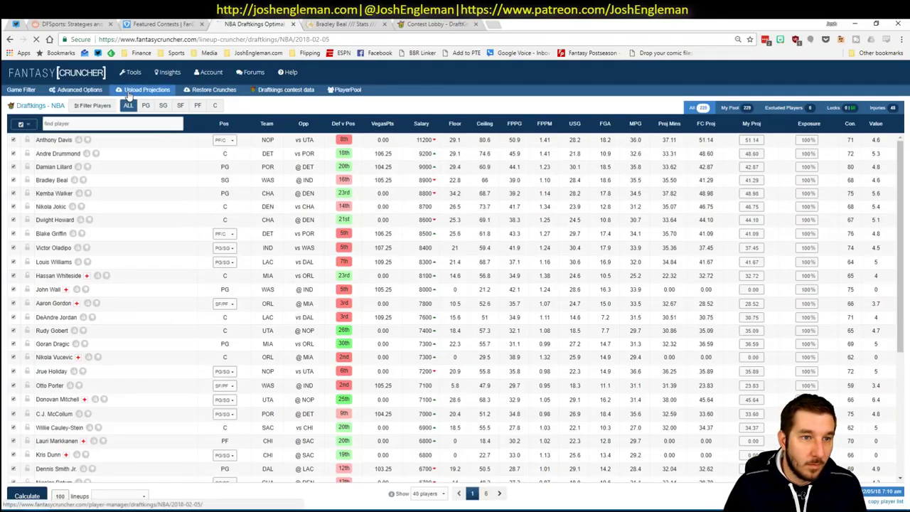
Paste and upload the 223 DraftKings projections, accepting two unmatched names, then return to Lineup Cruncher
click(129, 95)
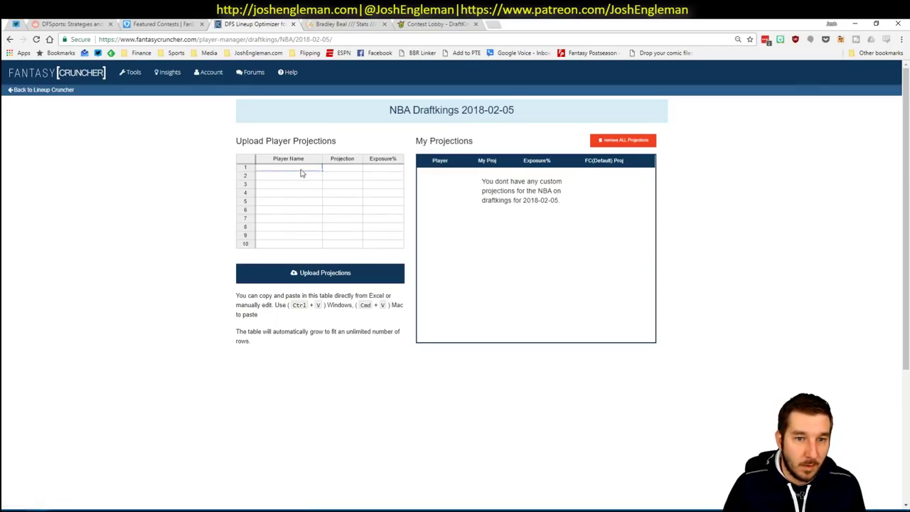
key(ctrl+v)
click(353, 271)
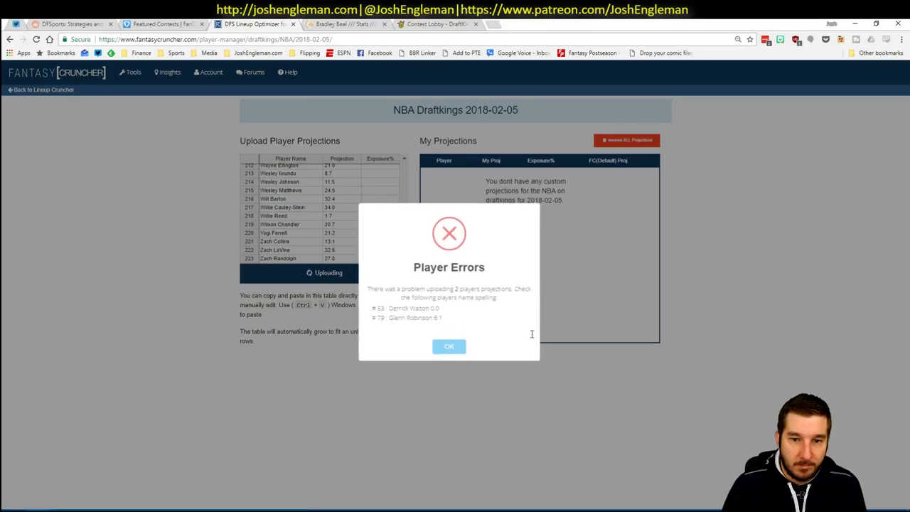
click(452, 348)
click(62, 90)
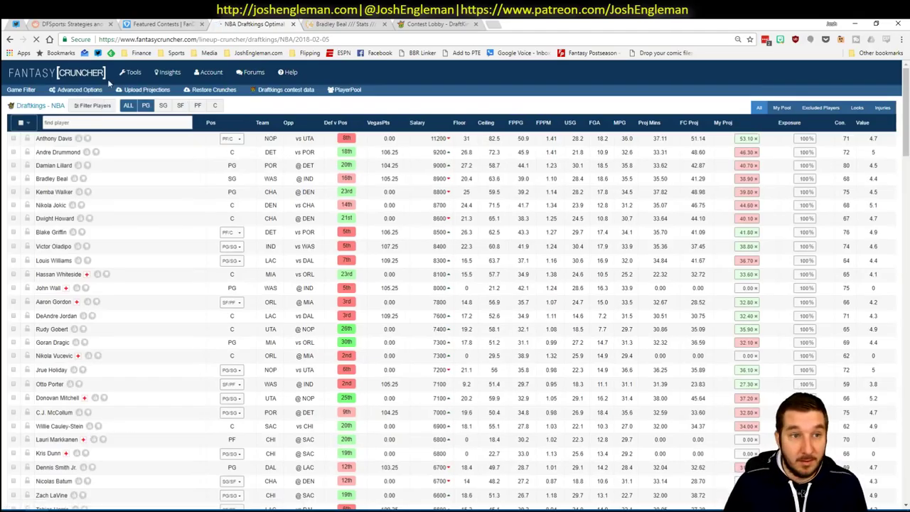
With Advanced Options randomness at 10%, calculate 50 DraftKings lineups using My Projections
mouse_move(138, 73)
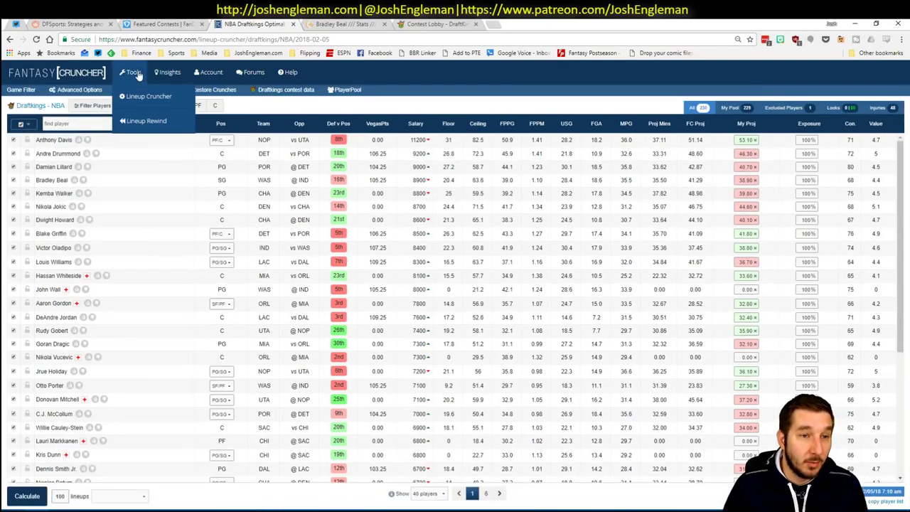
mouse_move(135, 98)
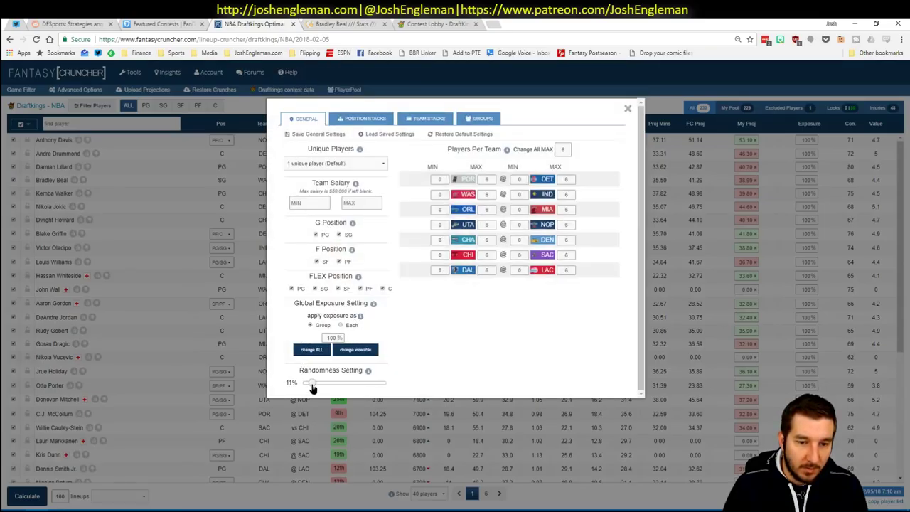
drag(313, 388, 308, 387)
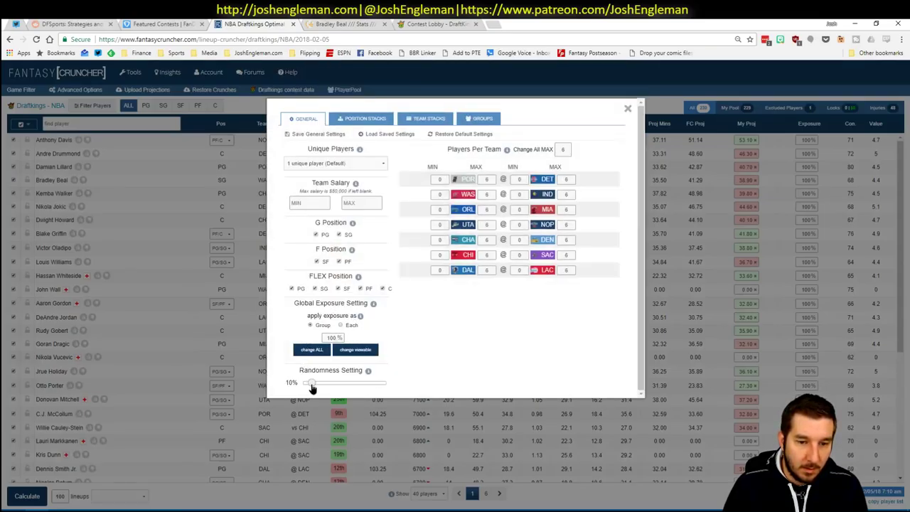
click(628, 109)
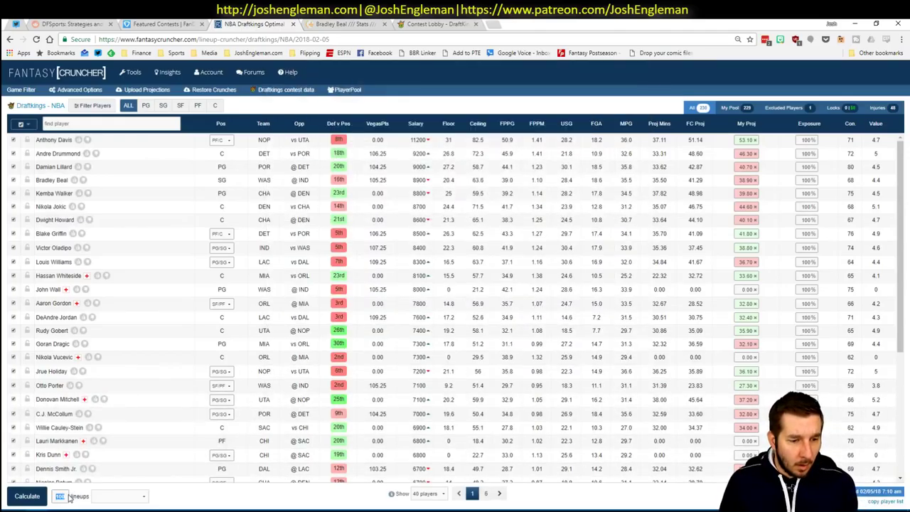
text(50)
click(117, 497)
click(117, 466)
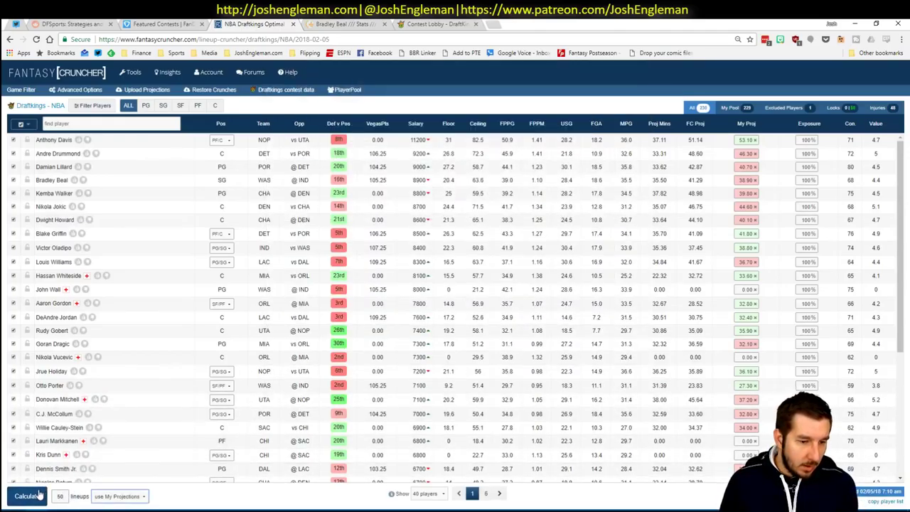
click(39, 495)
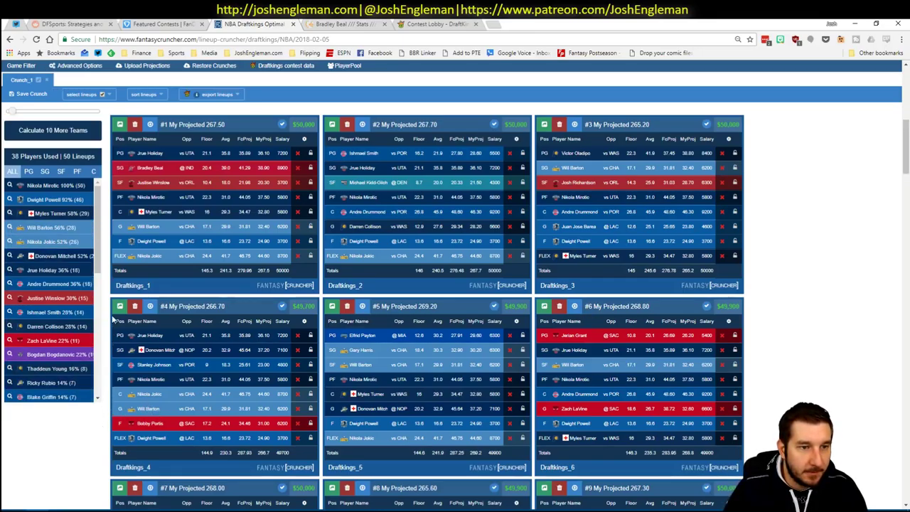
Require the 92%-usage, 57%-usage and a third player in lineups, checking tiers in Excel
key(alt+Tab)
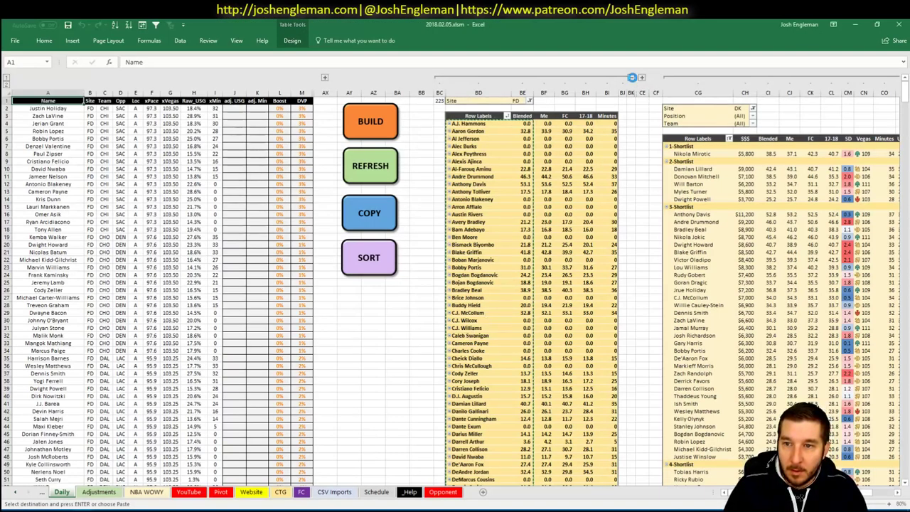
key(alt+Tab)
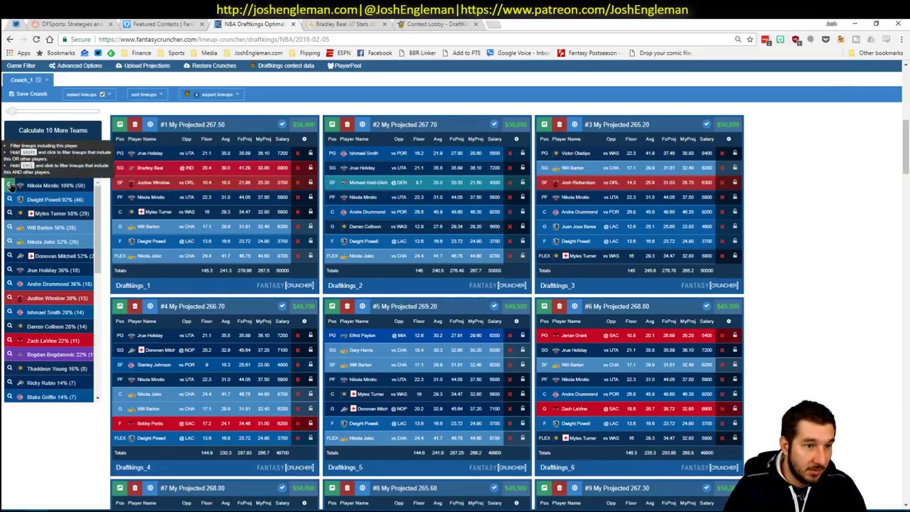
key(alt+Tab)
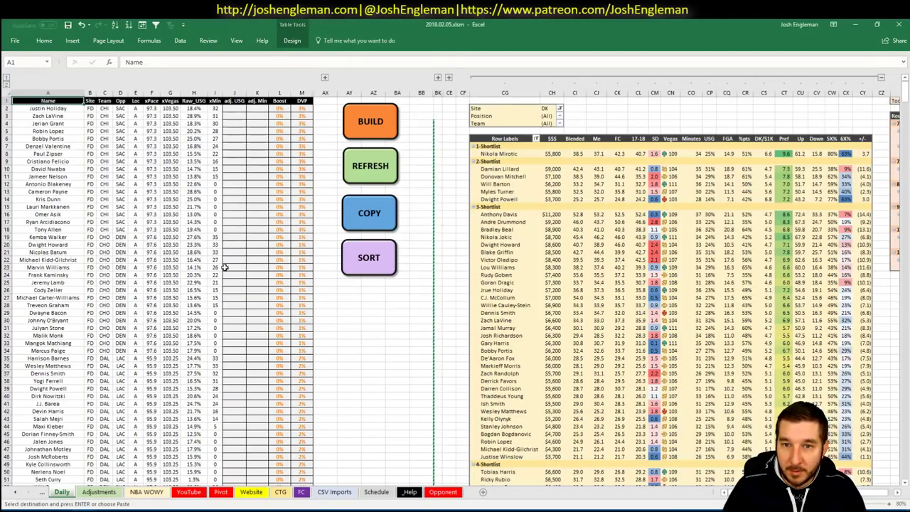
key(alt+Tab)
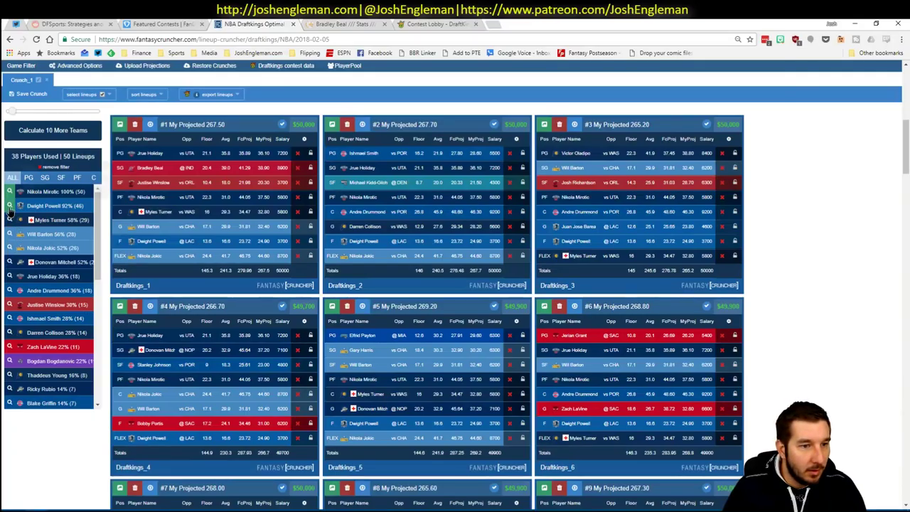
click(9, 206)
key(alt+Tab)
key(alt+Tab)
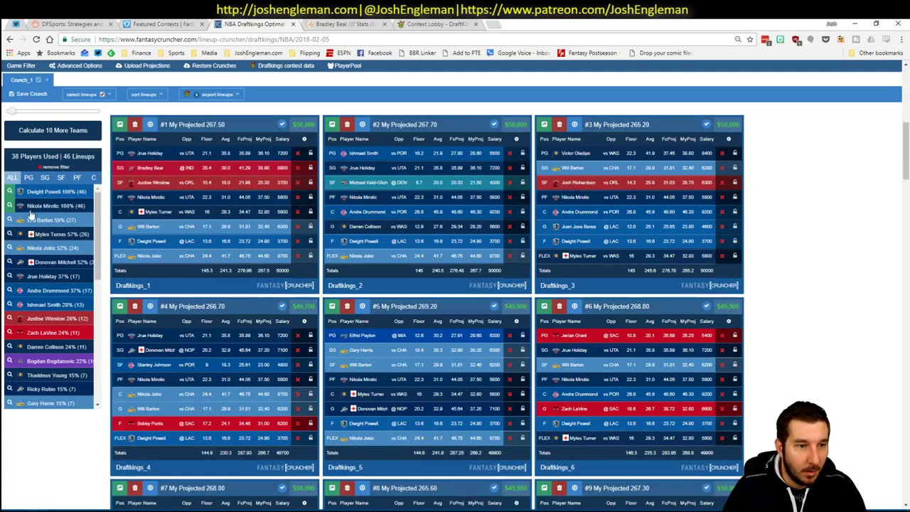
click(9, 234)
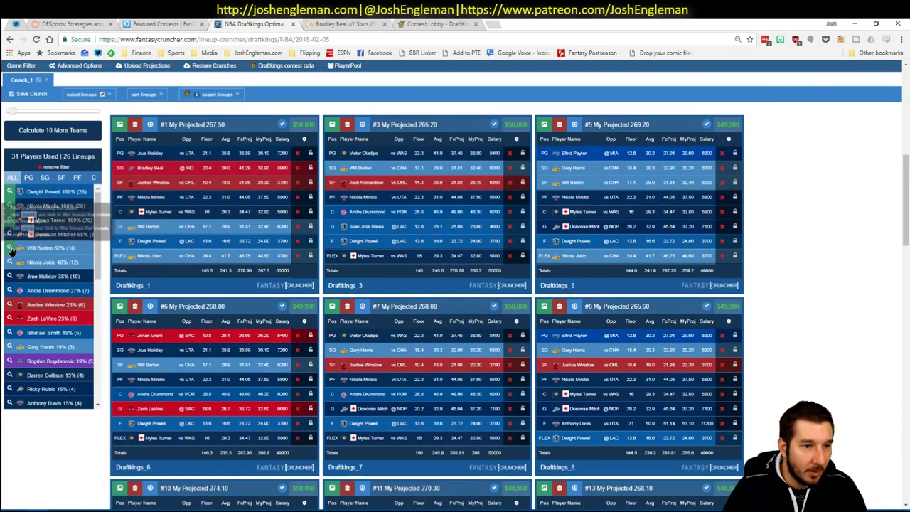
key(alt+Tab)
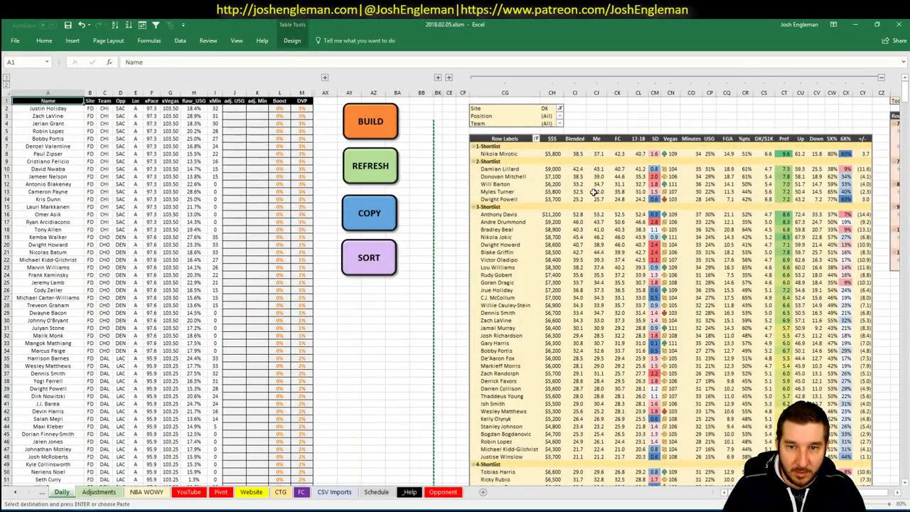
key(alt+Tab)
click(10, 248)
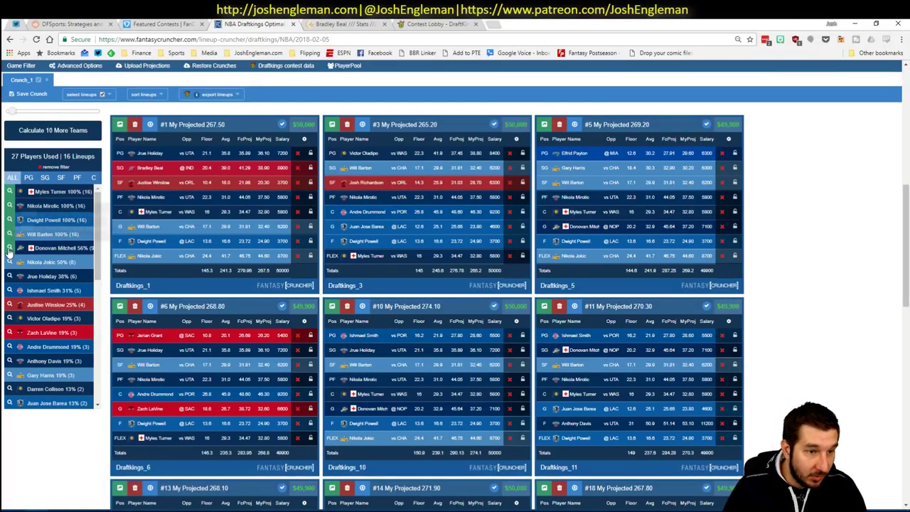
key(alt+Tab)
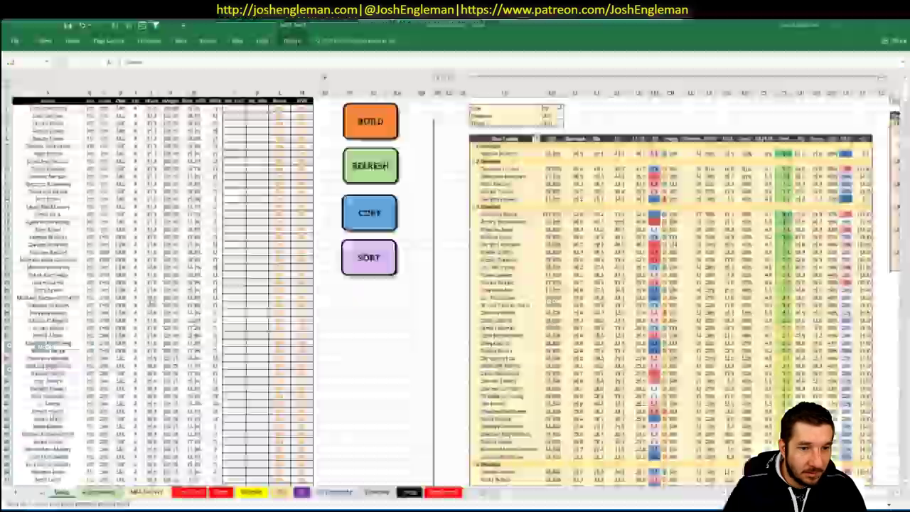
key(alt+Tab)
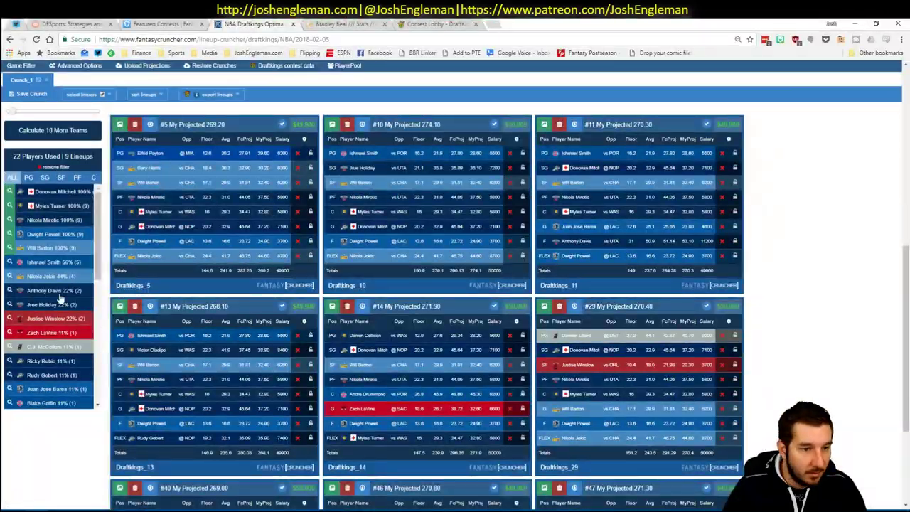
List point guard exposure and briefly filter on Damian Lillard, then clear that filter
click(29, 177)
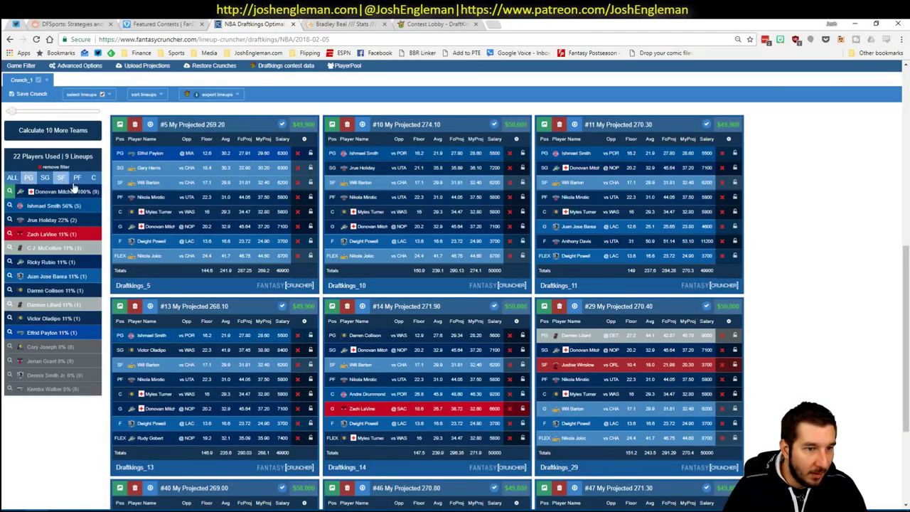
click(10, 305)
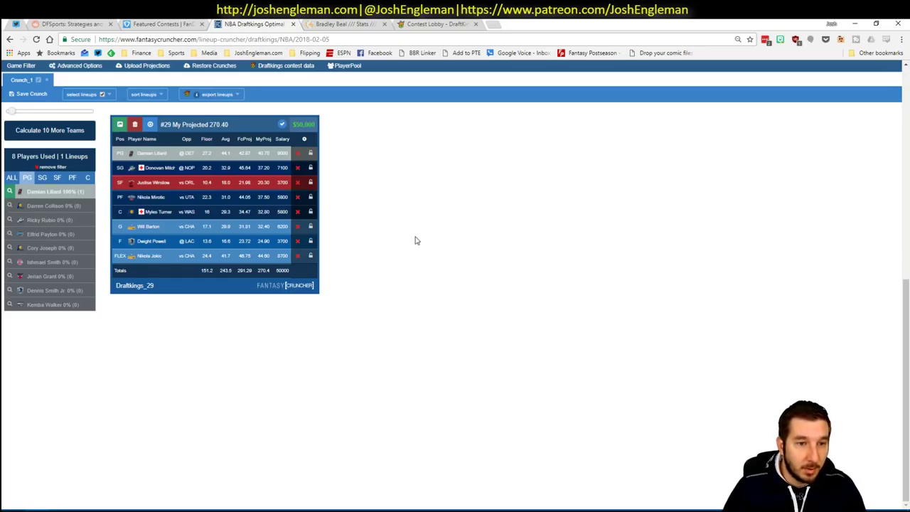
click(9, 191)
key(alt+Tab)
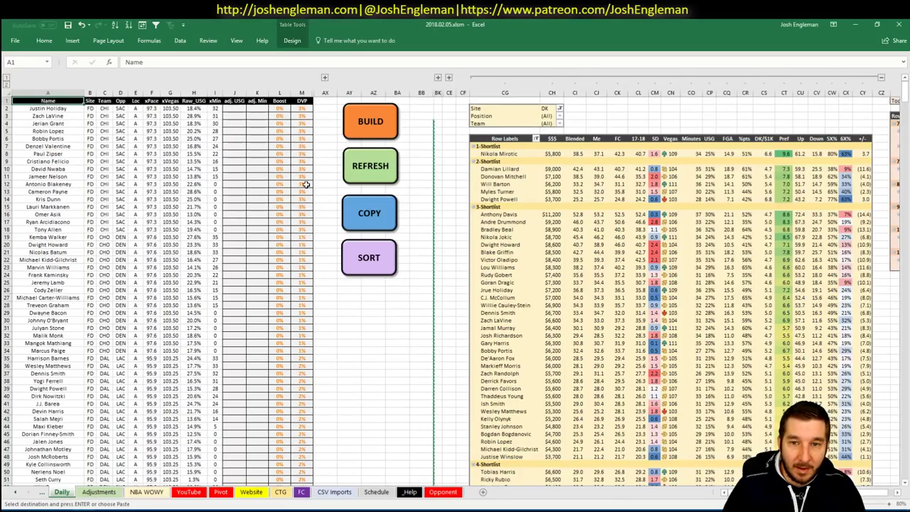
key(alt+Tab)
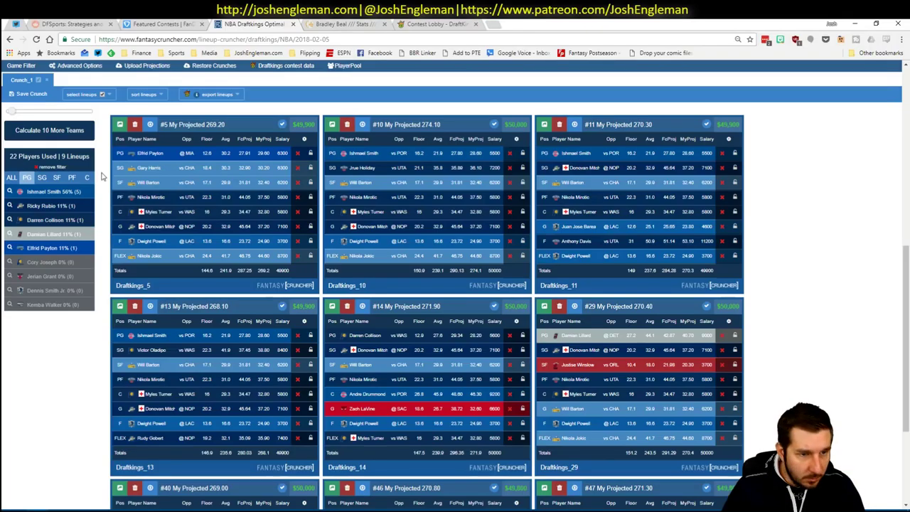
Cycle through SG, PF, C, SF exposure lists and finish on the PG list
click(42, 177)
click(76, 178)
click(93, 177)
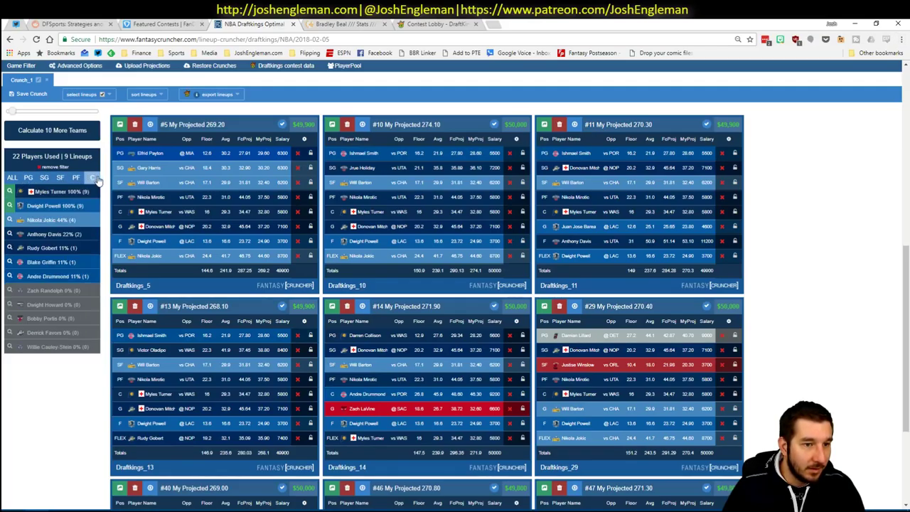
click(77, 178)
click(56, 179)
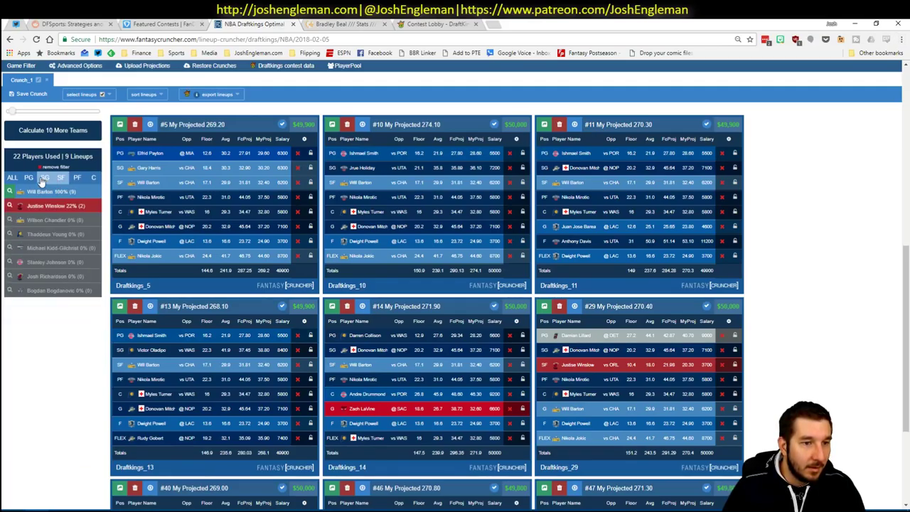
click(43, 178)
click(29, 179)
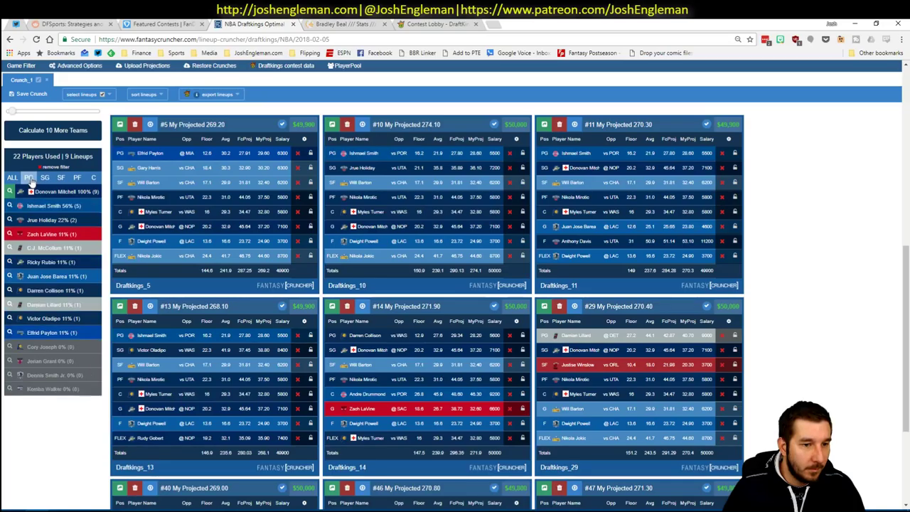
key(alt+Tab)
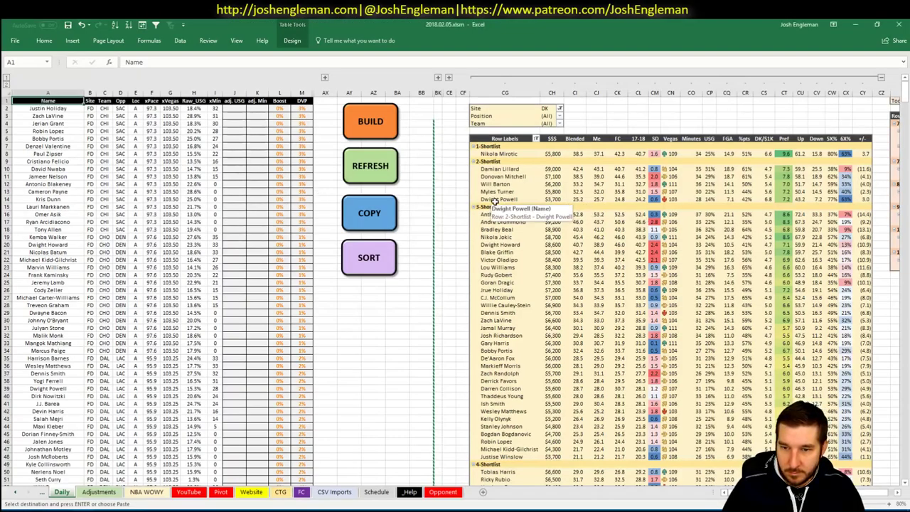
key(alt+Tab)
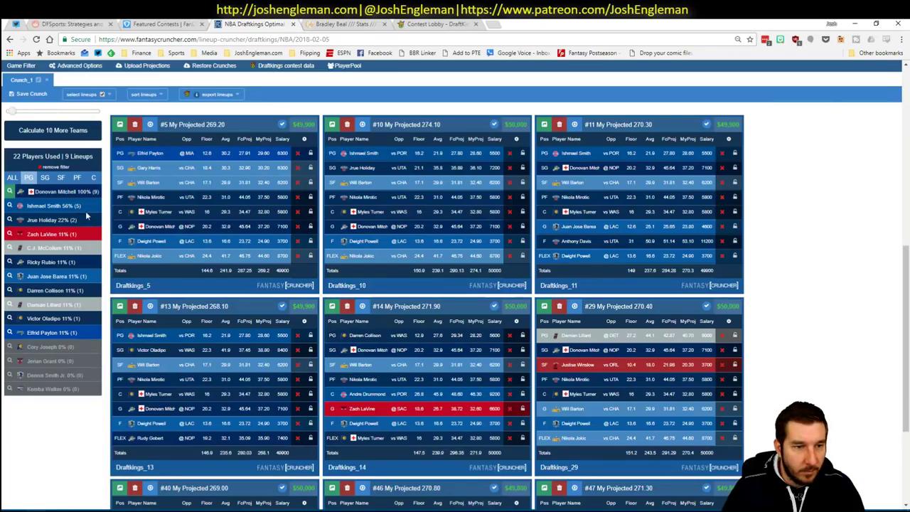
Filter the PG list on Jrue Holiday, leaving two lineups with 9 players
click(9, 220)
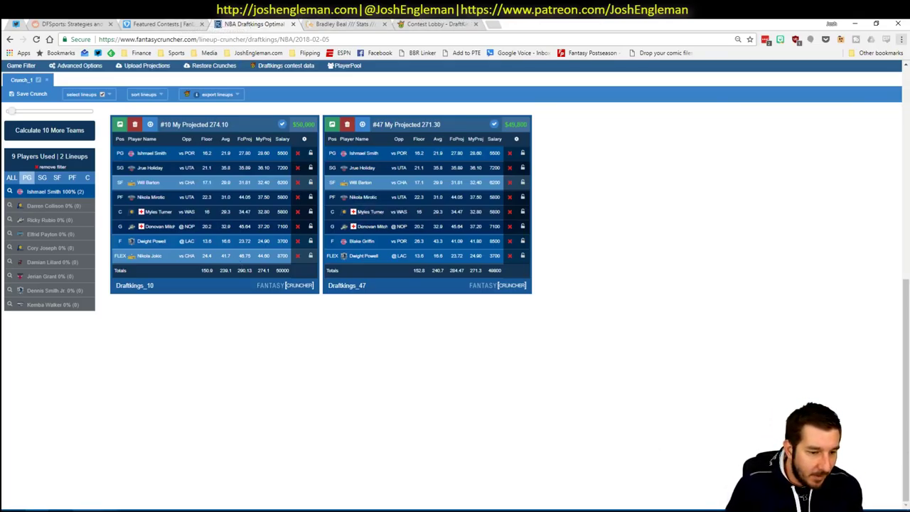
mouse_move(92, 509)
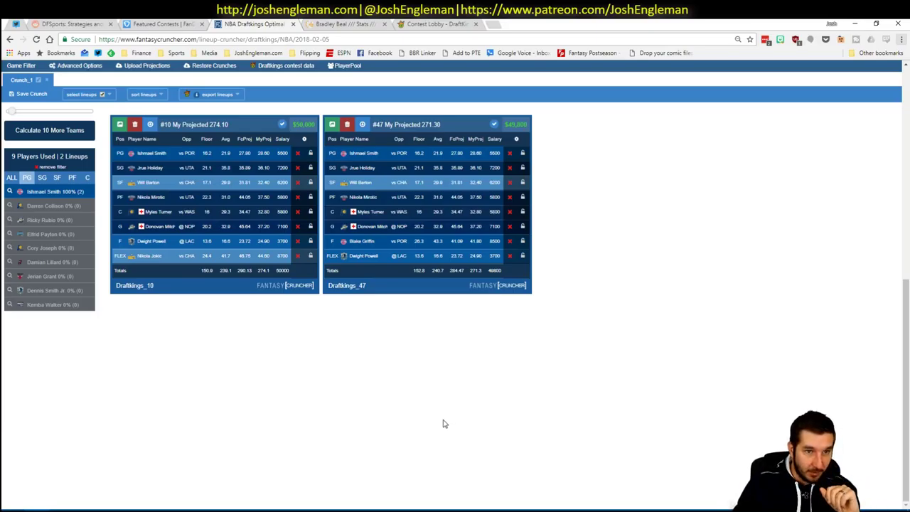
Switch to the 'Featured Contests | FanDuel' browser tab
click(165, 23)
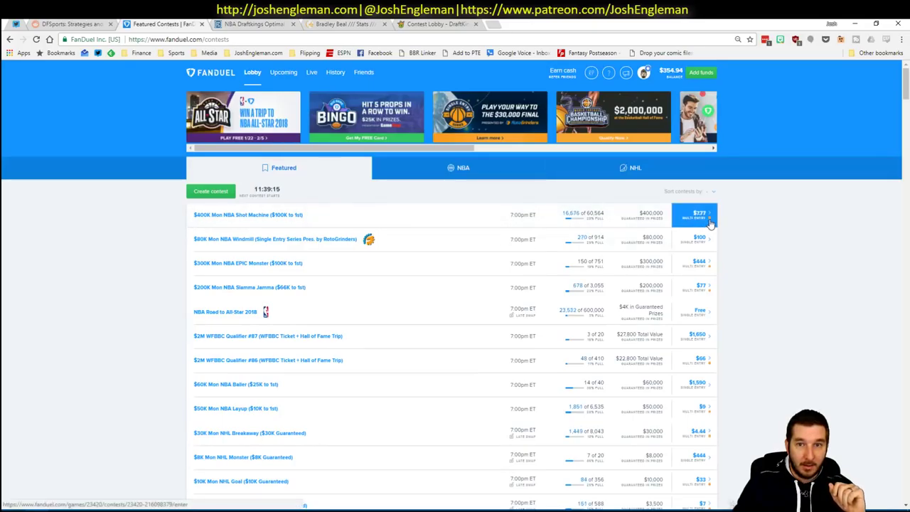
Open the NBA Single Entry Series page in a new tab and mark the Week 4 Windmill row
right_click(470, 119)
click(494, 132)
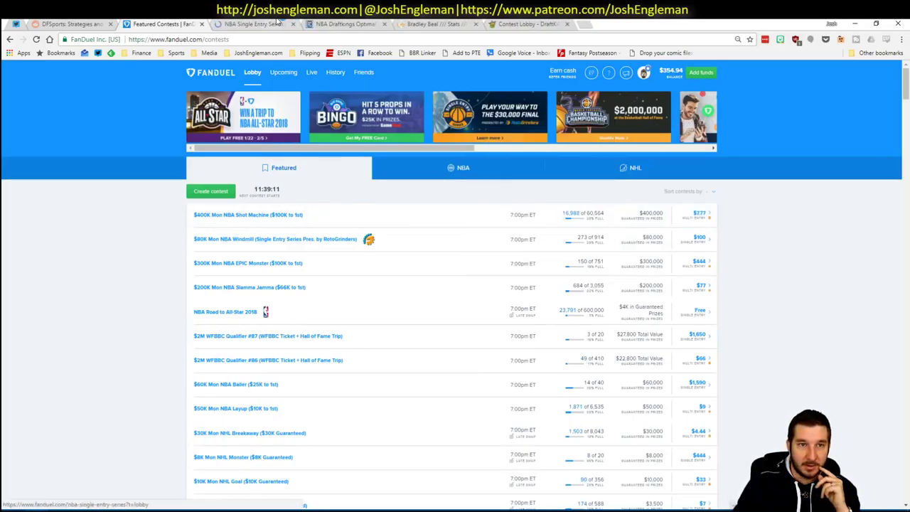
click(277, 22)
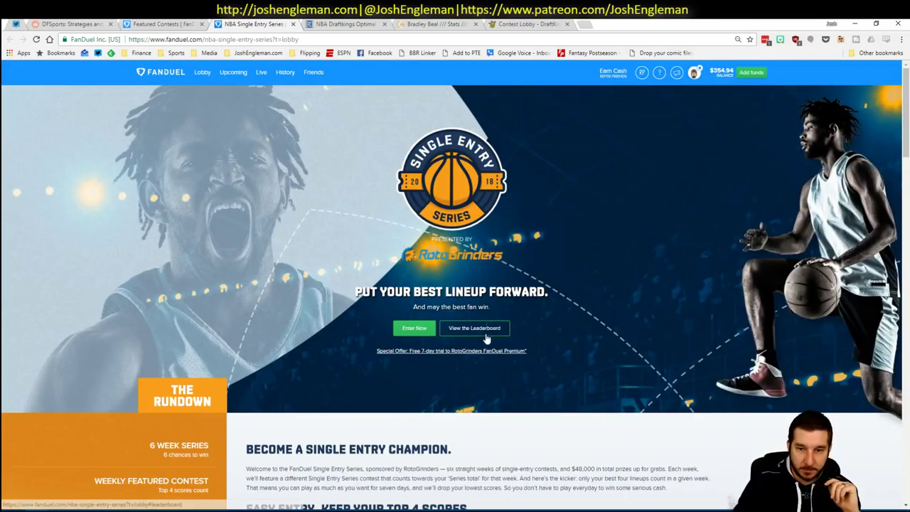
scroll(488, 338, down, 20)
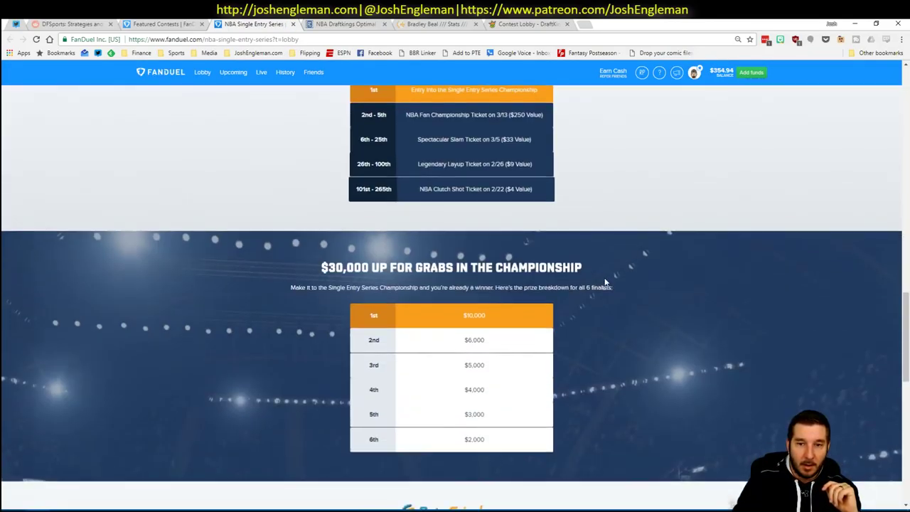
scroll(605, 283, down, 5)
scroll(605, 282, up, 9)
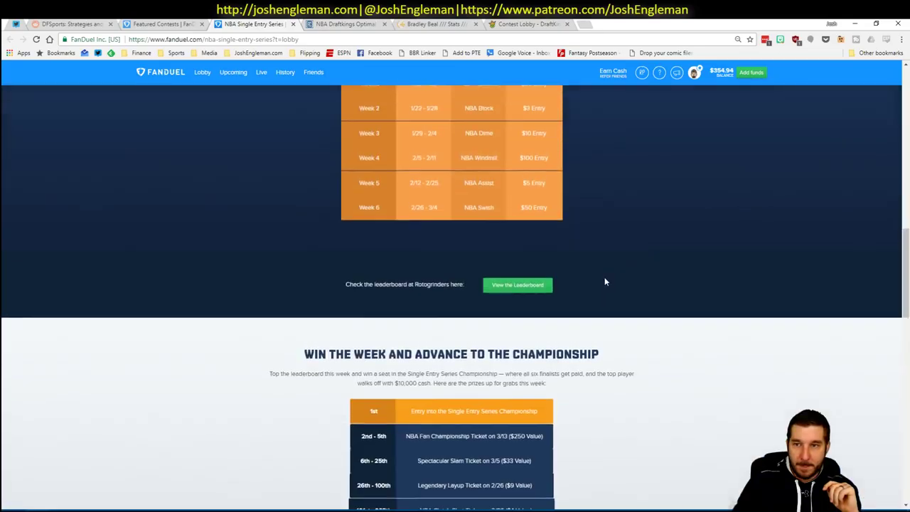
scroll(605, 282, up, 4)
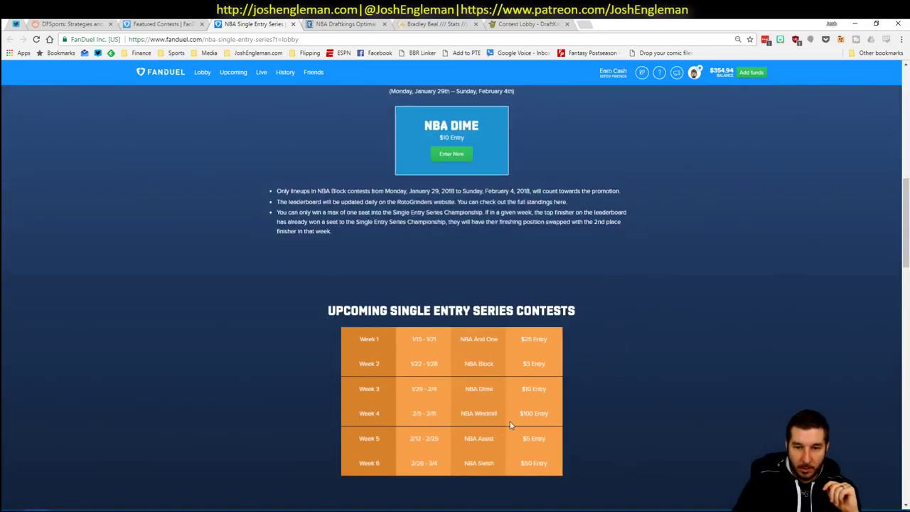
drag(551, 415, 414, 414)
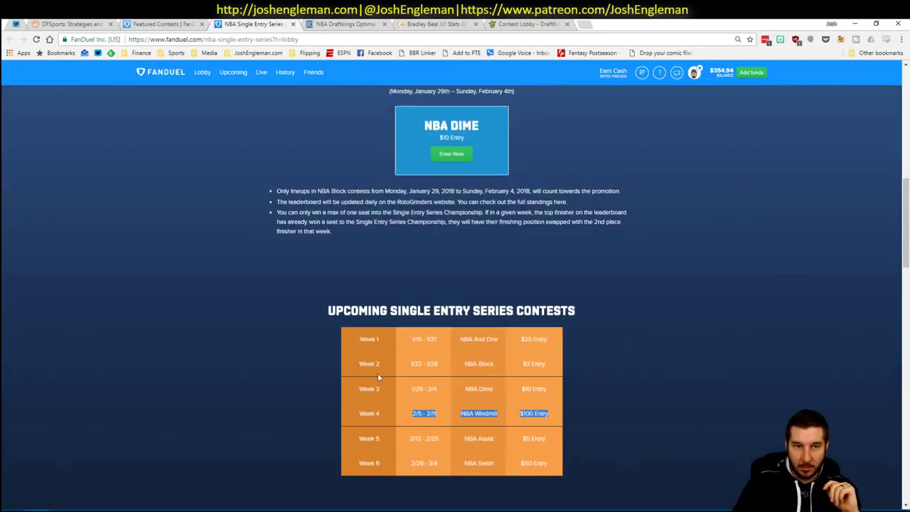
View the $80K Mon NBA Windmill contest's $100 entry details, then return to the Series page
click(158, 23)
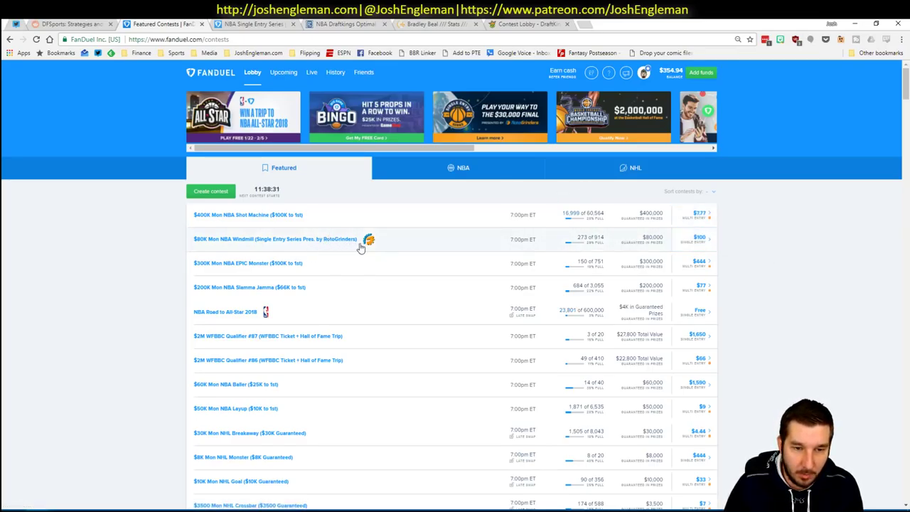
click(399, 241)
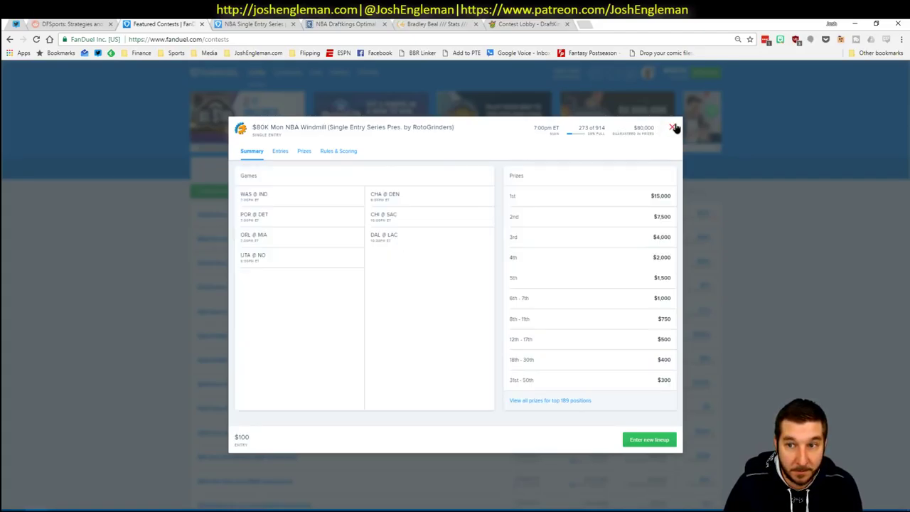
click(674, 127)
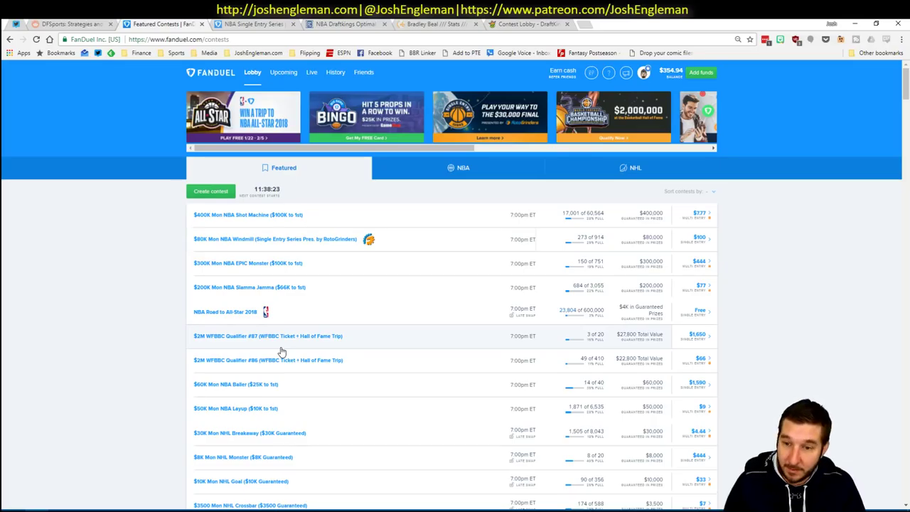
click(242, 23)
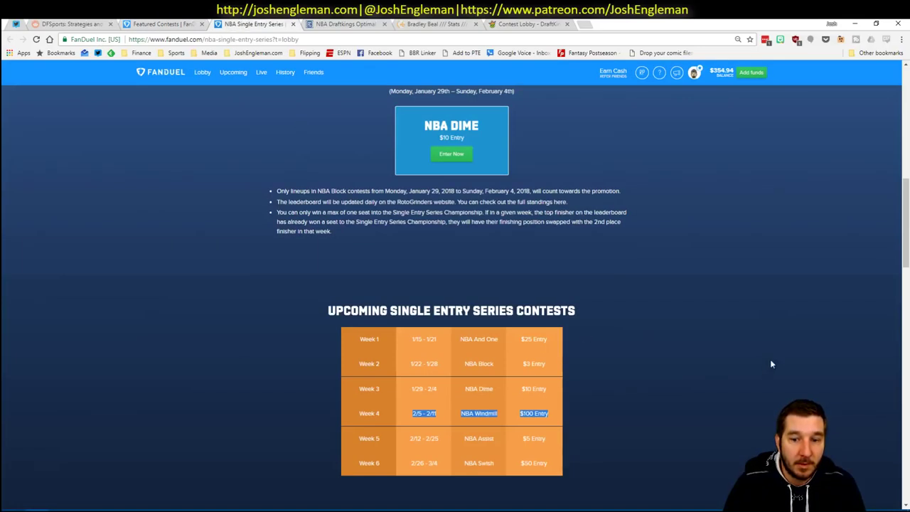
scroll(615, 319, up, 15)
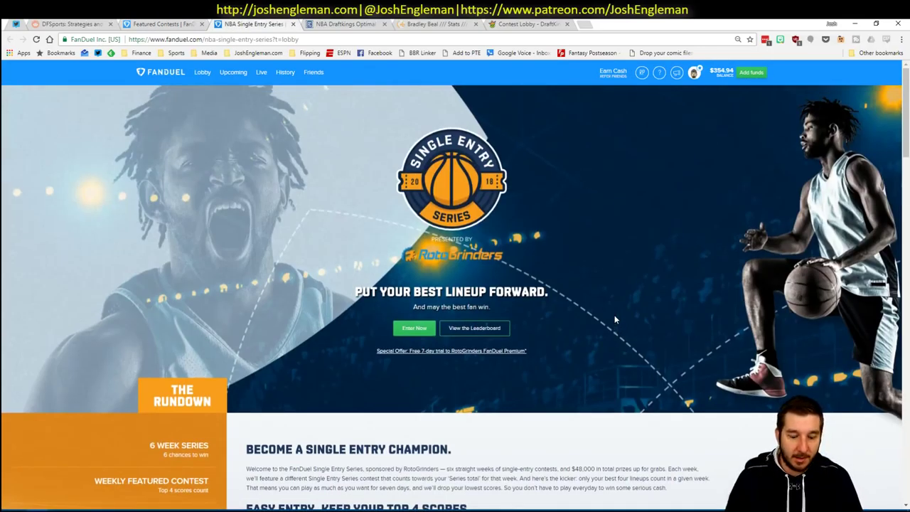